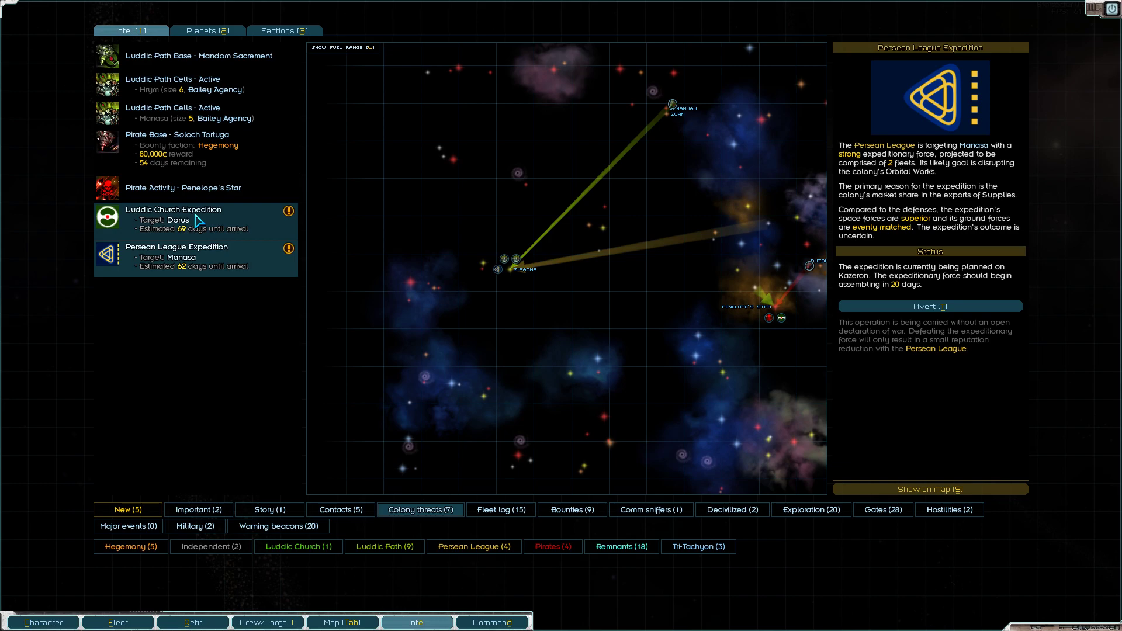
Pan the Persean League expedition's intel map toward Penelope's Star, then bring up the hyperspace map
{"action": "left_click_drag", "start_coordinate": [626, 243], "coordinate": [459, 254]}
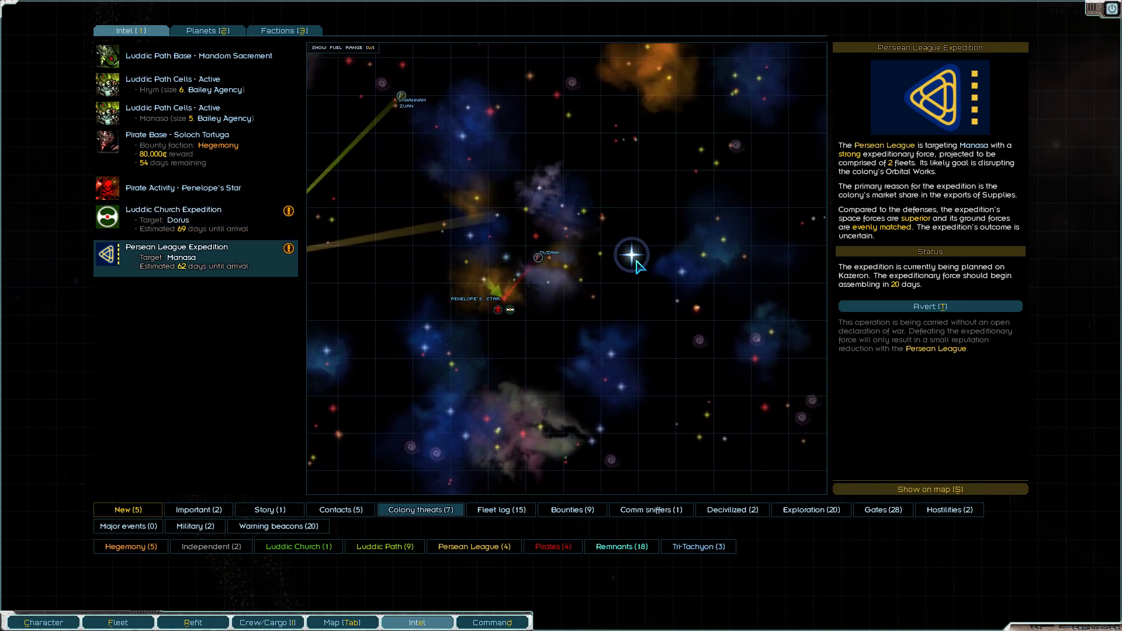
{"action": "left_click", "coordinate": [633, 255]}
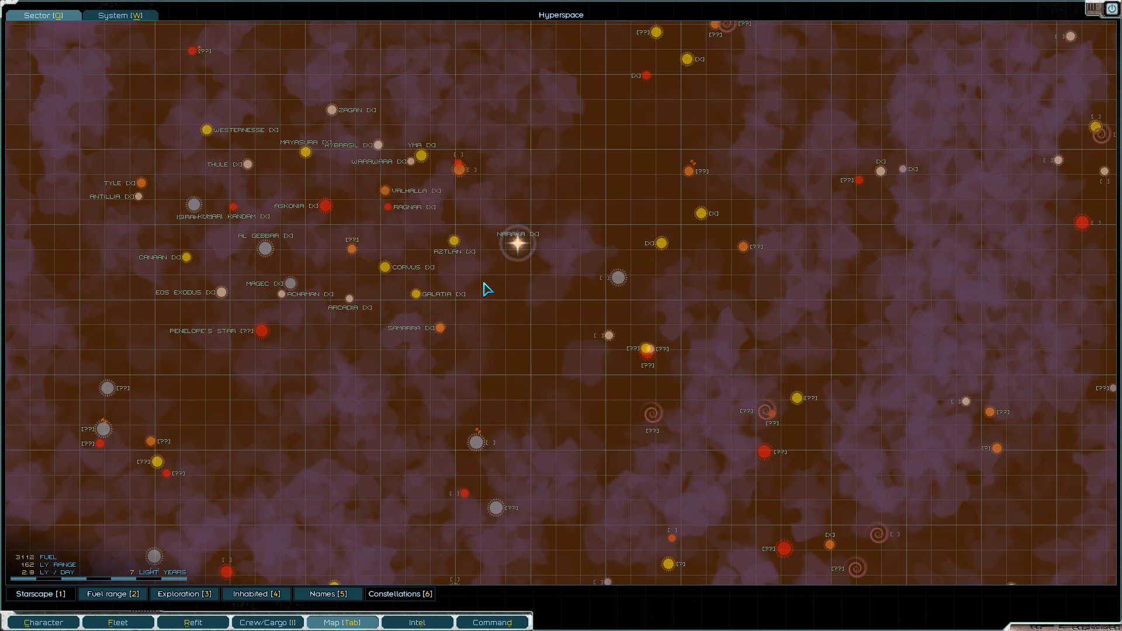
Check the fleet's cargo and lay in a course to Beta Cordiance, east of Naraka
{"action": "left_click_drag", "start_coordinate": [519, 126], "coordinate": [579, 211]}
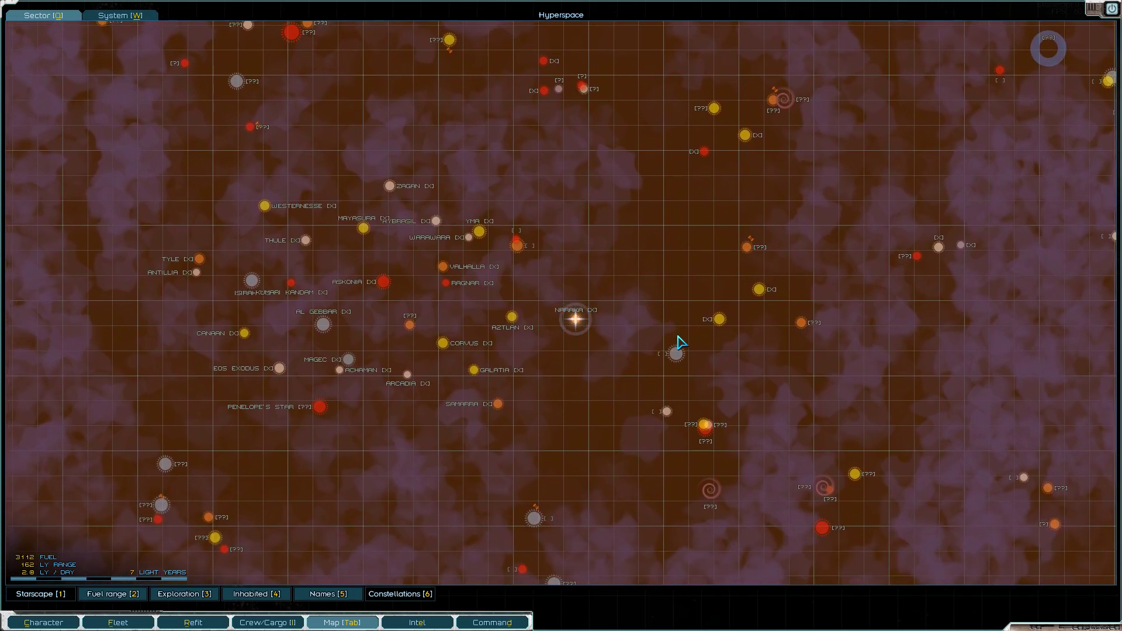
{"action": "key", "text": "i"}
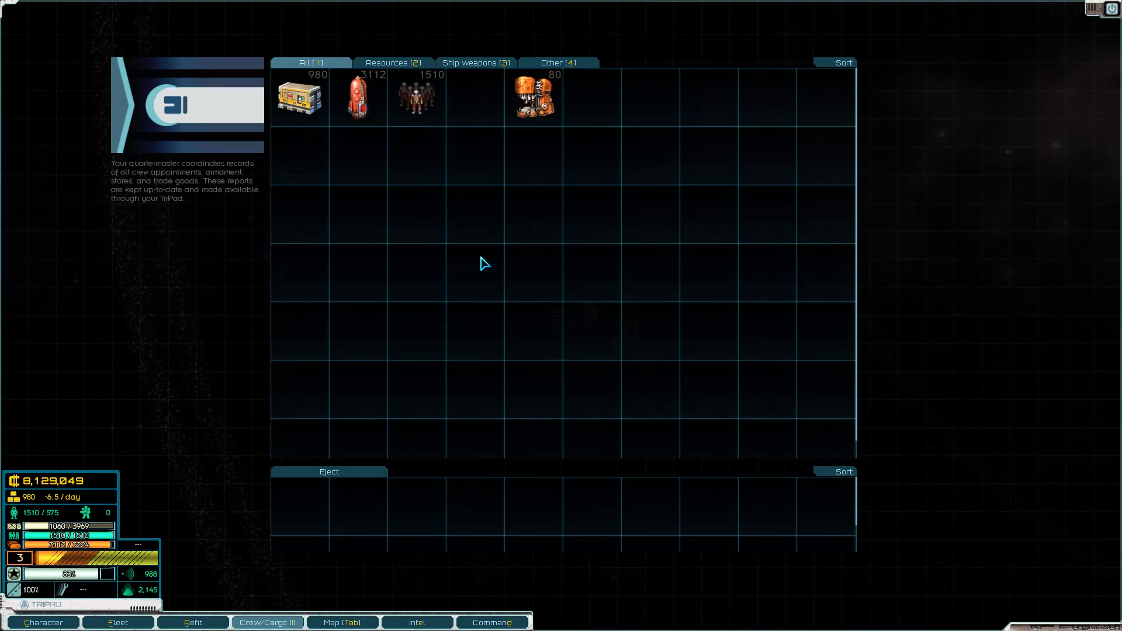
{"action": "key", "text": "Tab"}
{"action": "left_click", "coordinate": [678, 355]}
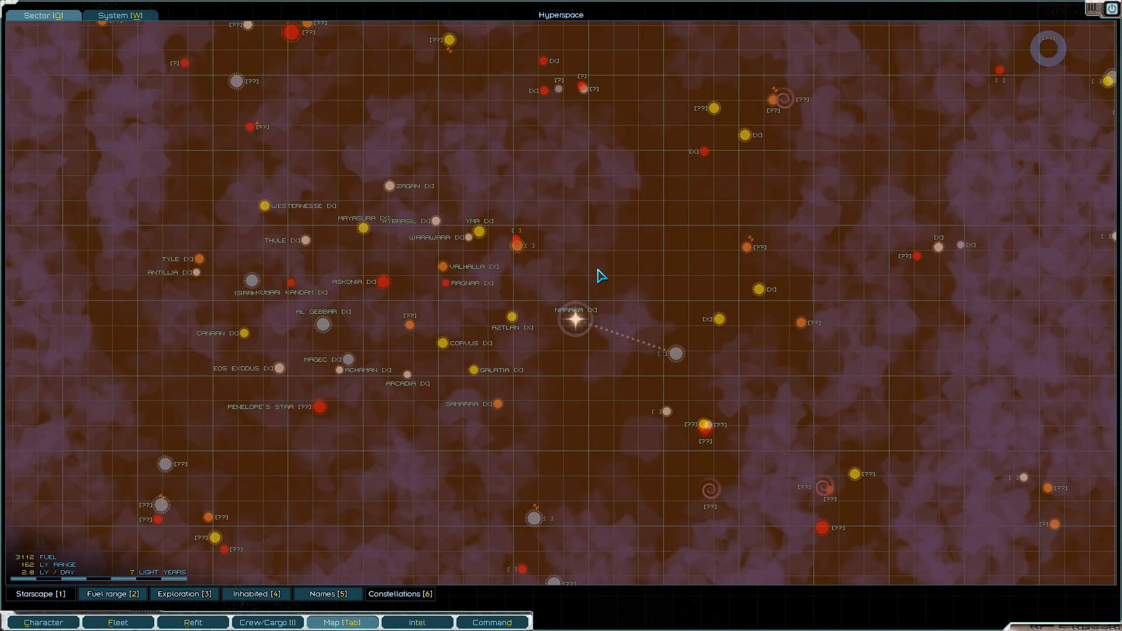
Fly at boosted speed out of Naraka and jump into hyperspace
{"action": "key", "text": "Tab"}
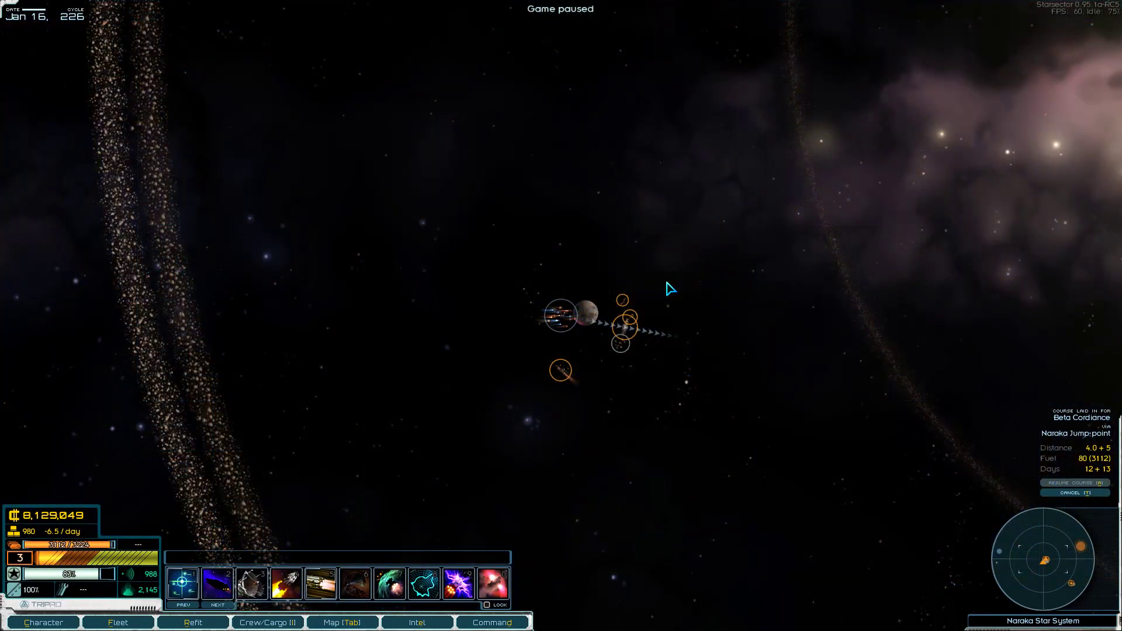
{"action": "key", "text": "space"}
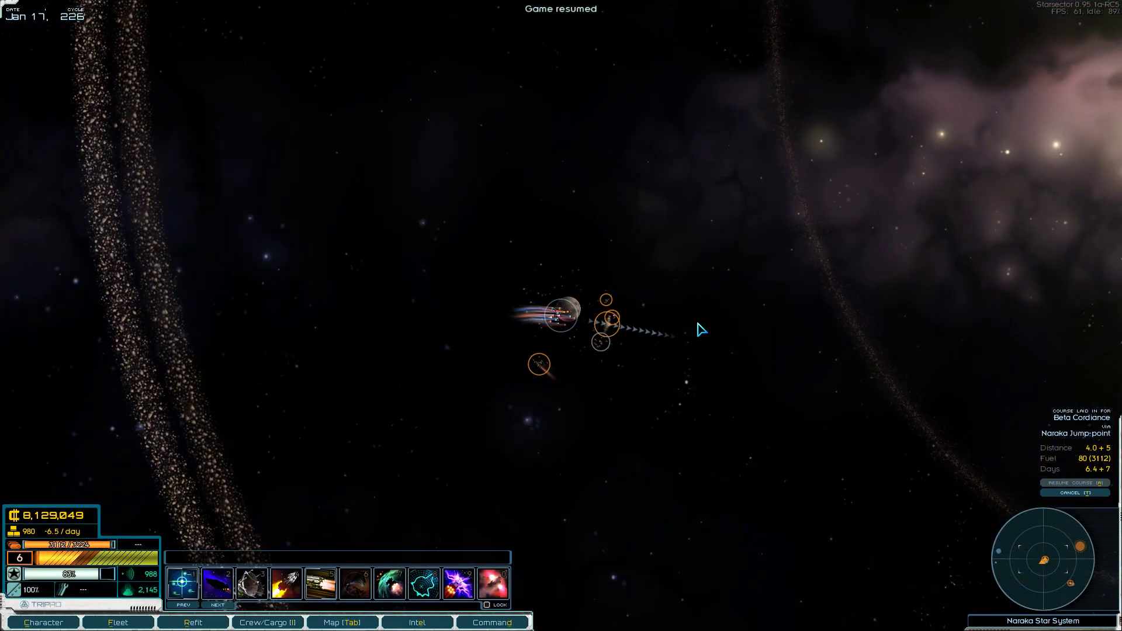
{"action": "key", "text": "shift"}
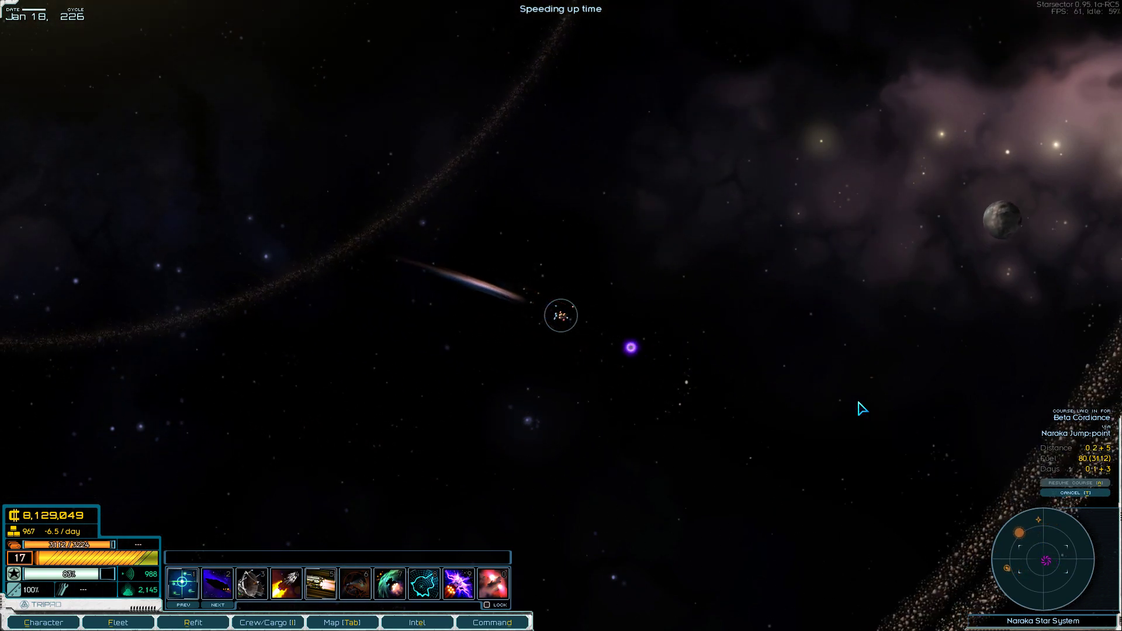
{"action": "key", "text": "Escape"}
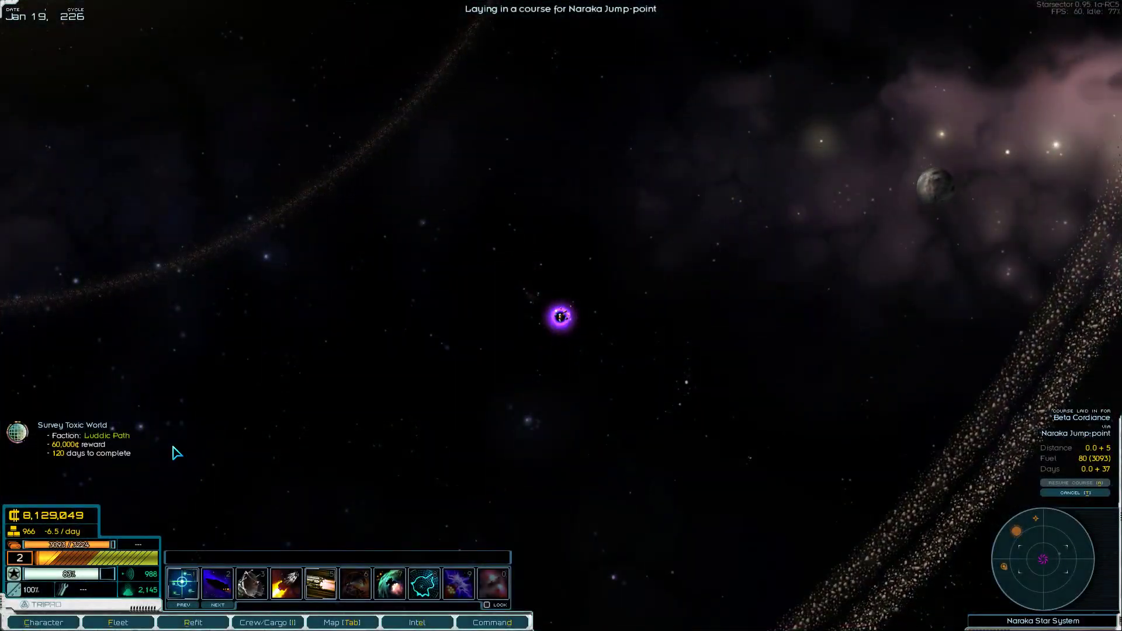
Check the Survey Toxic World intel, then speed through the storm to Beta Cordiance's jump point
{"action": "left_click", "coordinate": [20, 436]}
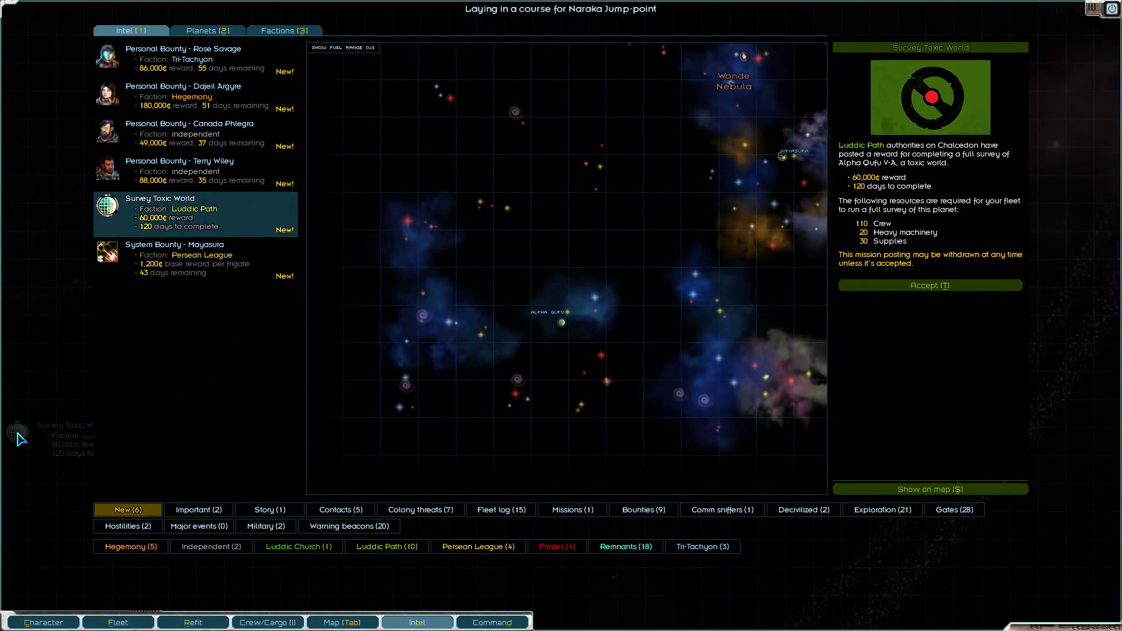
{"action": "key", "text": "Escape"}
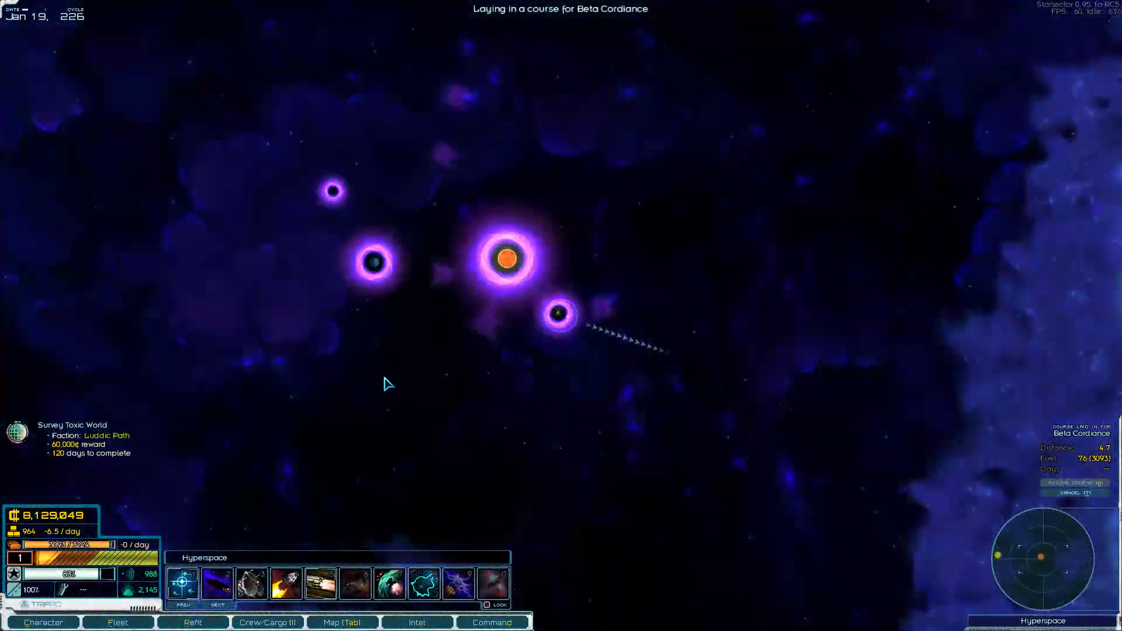
{"action": "key", "text": "Tab"}
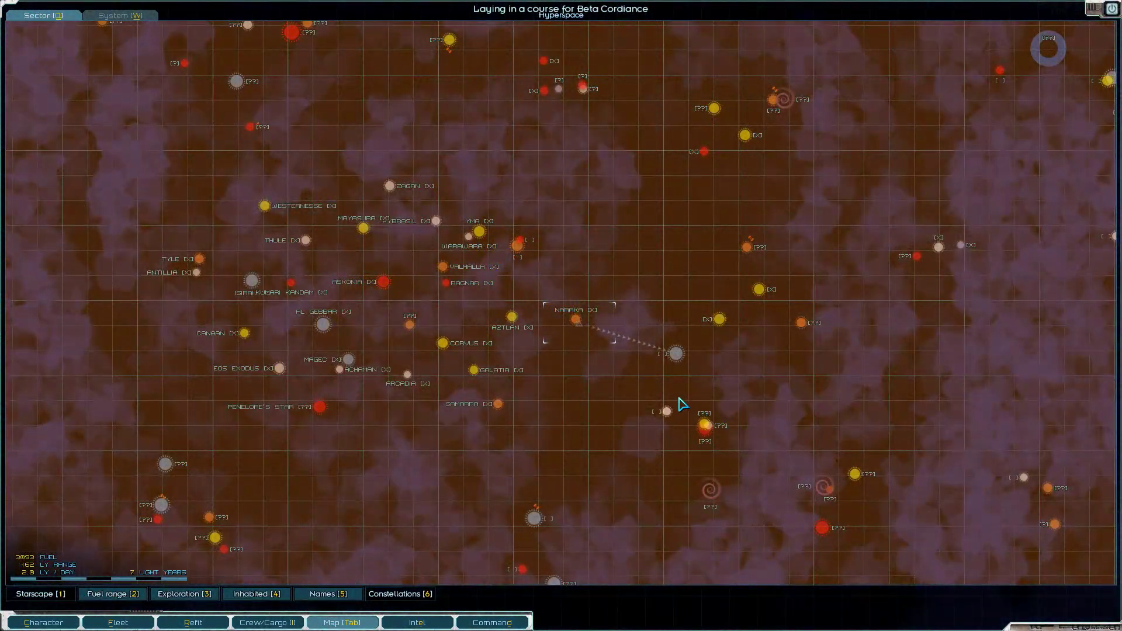
{"action": "key", "text": "Tab"}
{"action": "key", "text": "shift"}
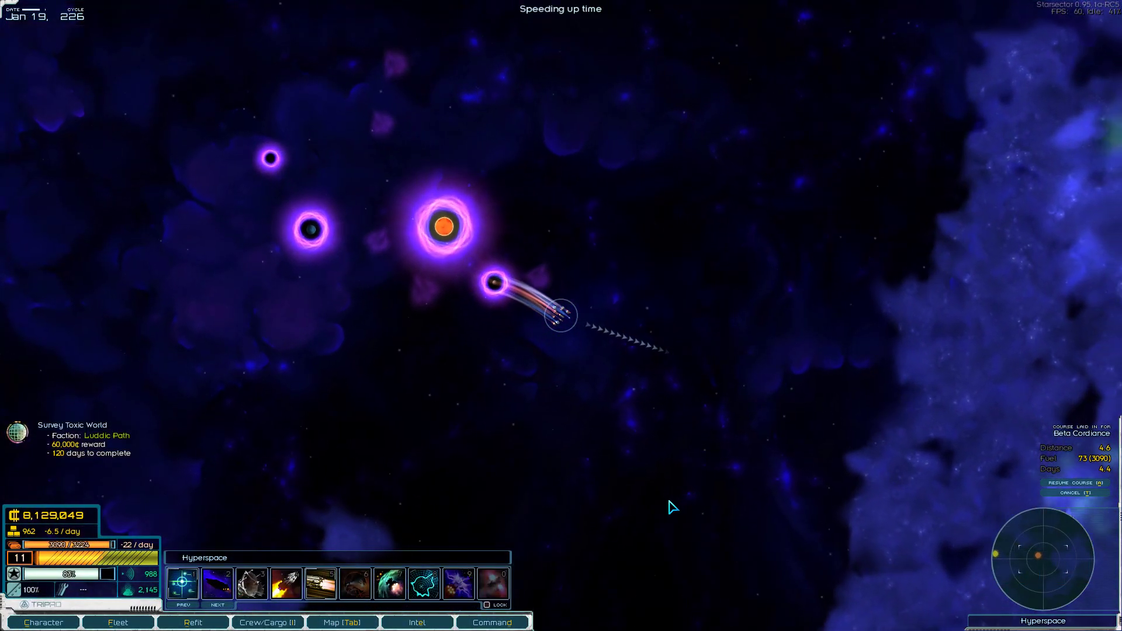
{"action": "key", "text": "z"}
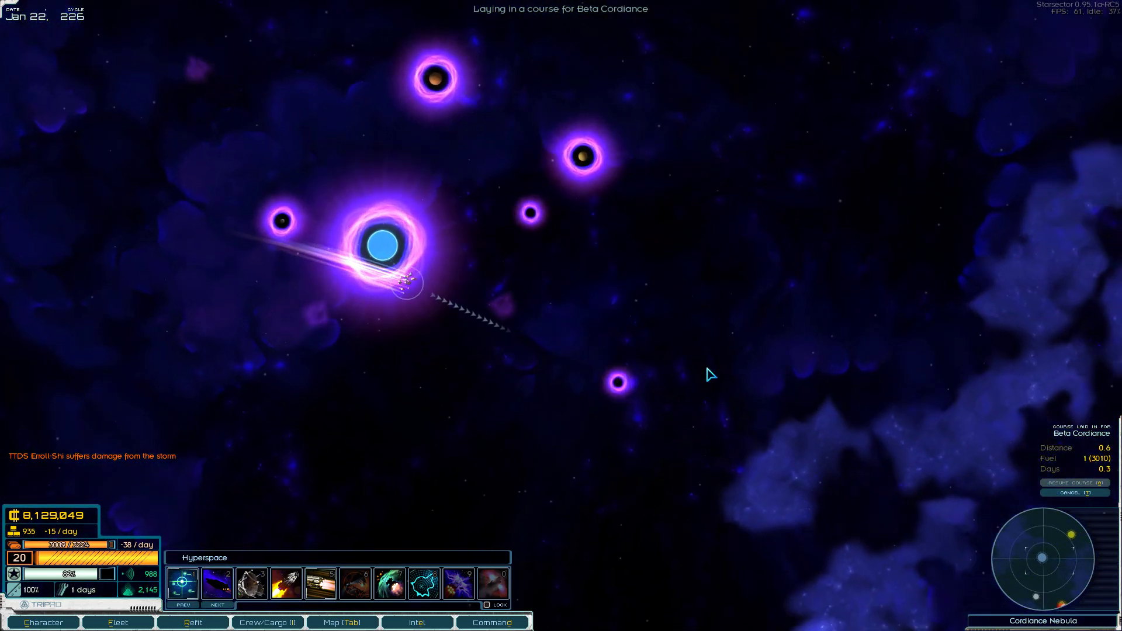
{"action": "key", "text": "shift"}
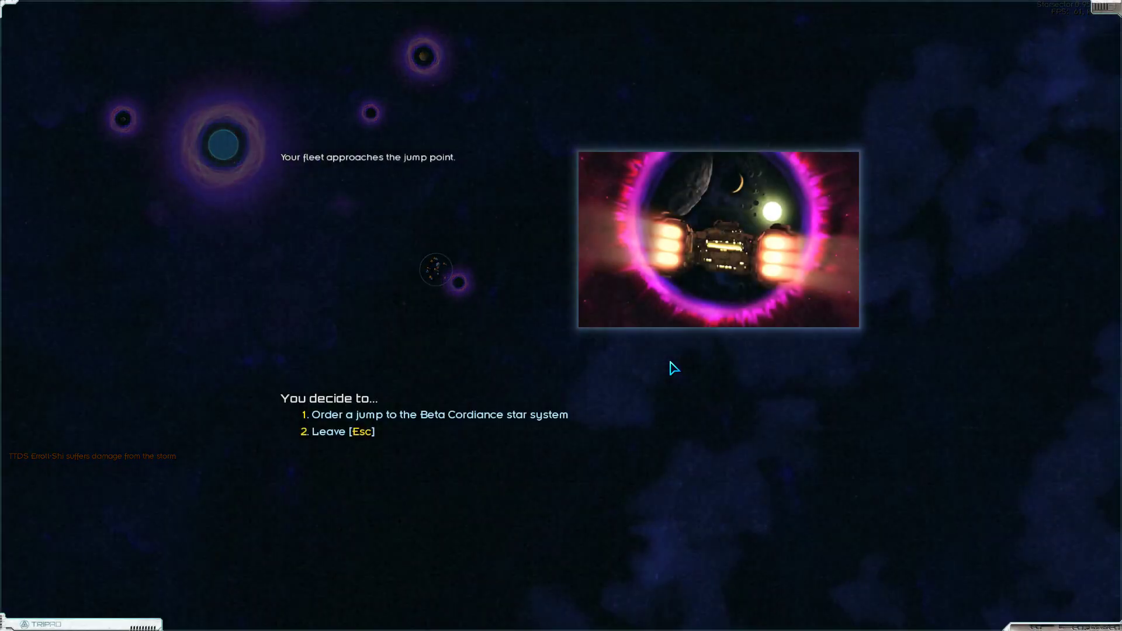
Jump into Beta Cordiance and look over its system map
{"action": "key", "text": "1"}
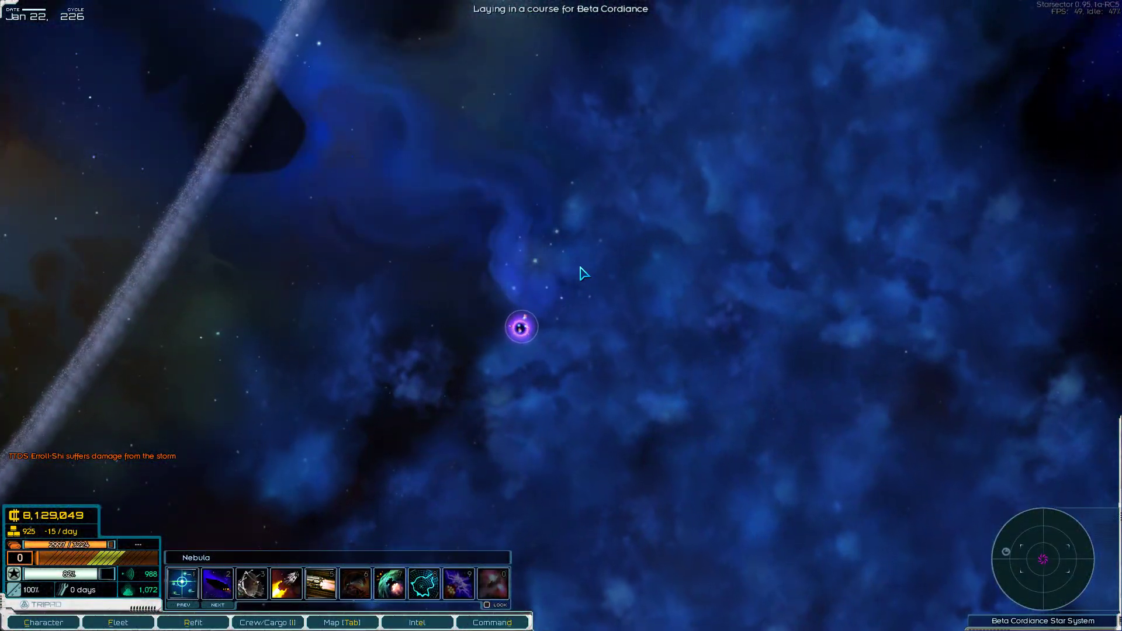
{"action": "key", "text": "Tab"}
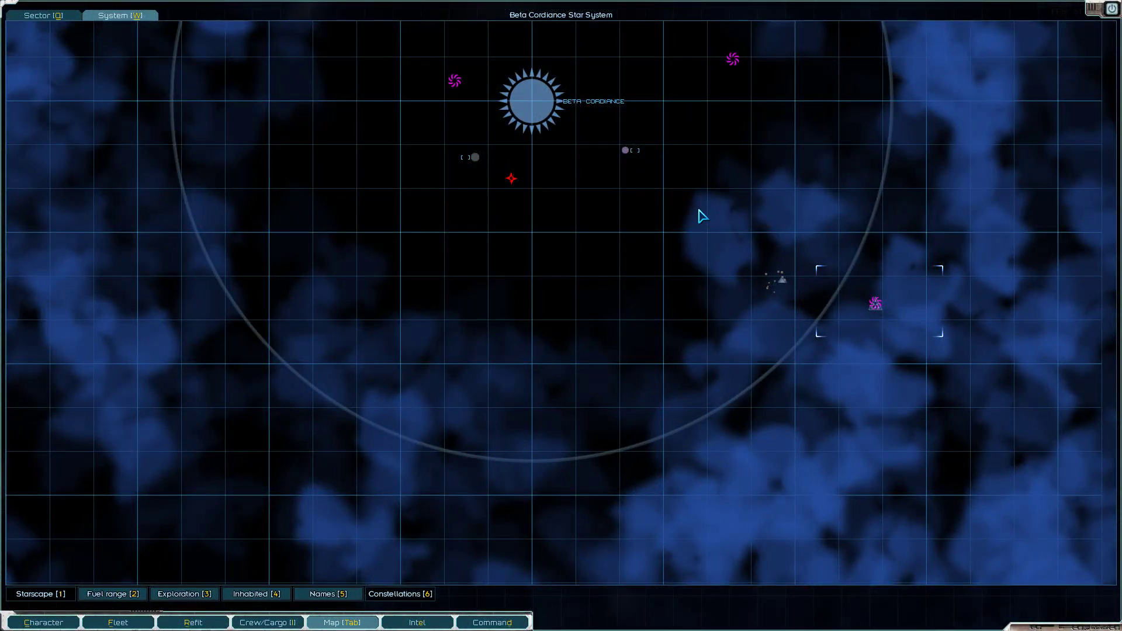
{"action": "mouse_move", "coordinate": [692, 164]}
{"action": "left_mouse_down"}
{"action": "mouse_move", "coordinate": [631, 318]}
{"action": "mouse_move", "coordinate": [558, 396]}
{"action": "mouse_move", "coordinate": [554, 421]}
{"action": "mouse_move", "coordinate": [546, 275]}
{"action": "left_mouse_up"}
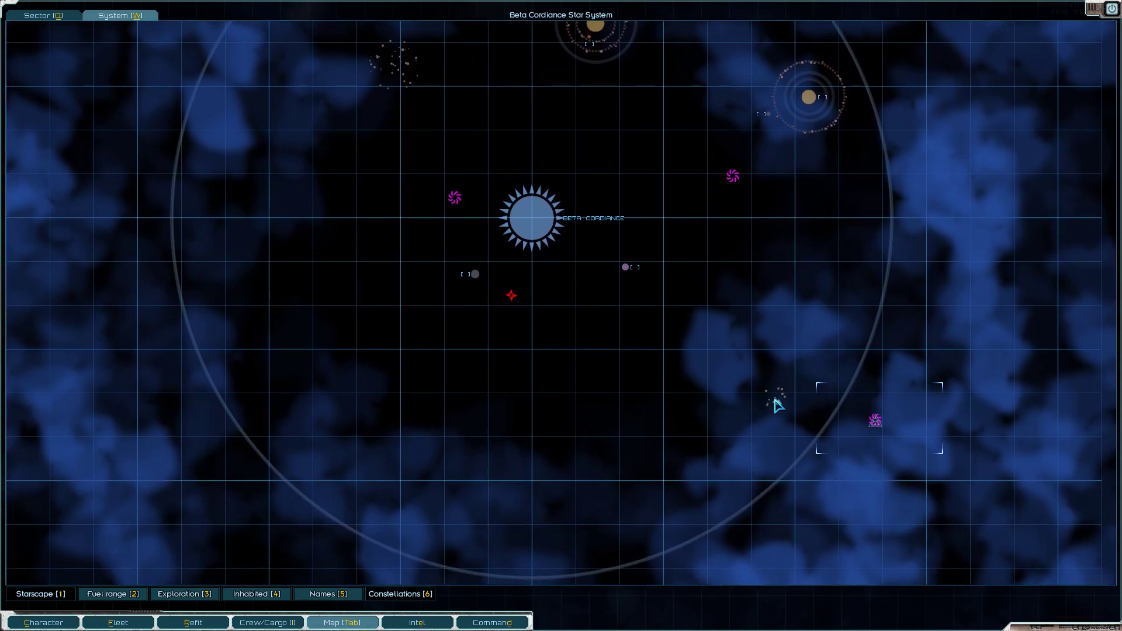
{"action": "key", "text": "Tab"}
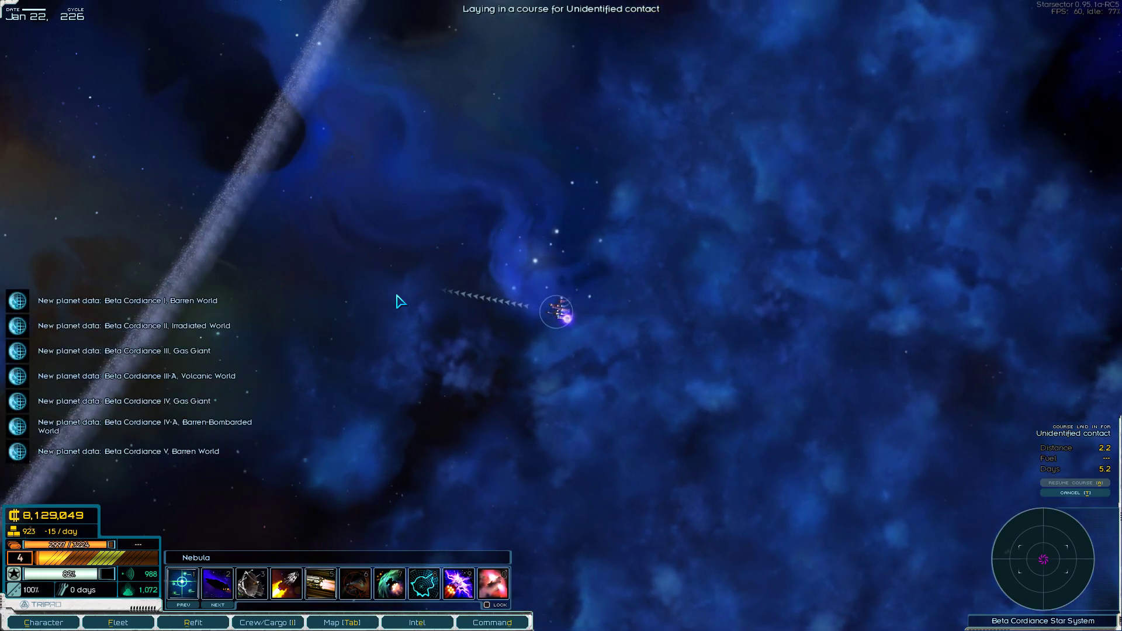
Speed toward the unidentified contact and pause at the fleet defending Old Grimshaw Orbit
{"action": "key", "text": "shift"}
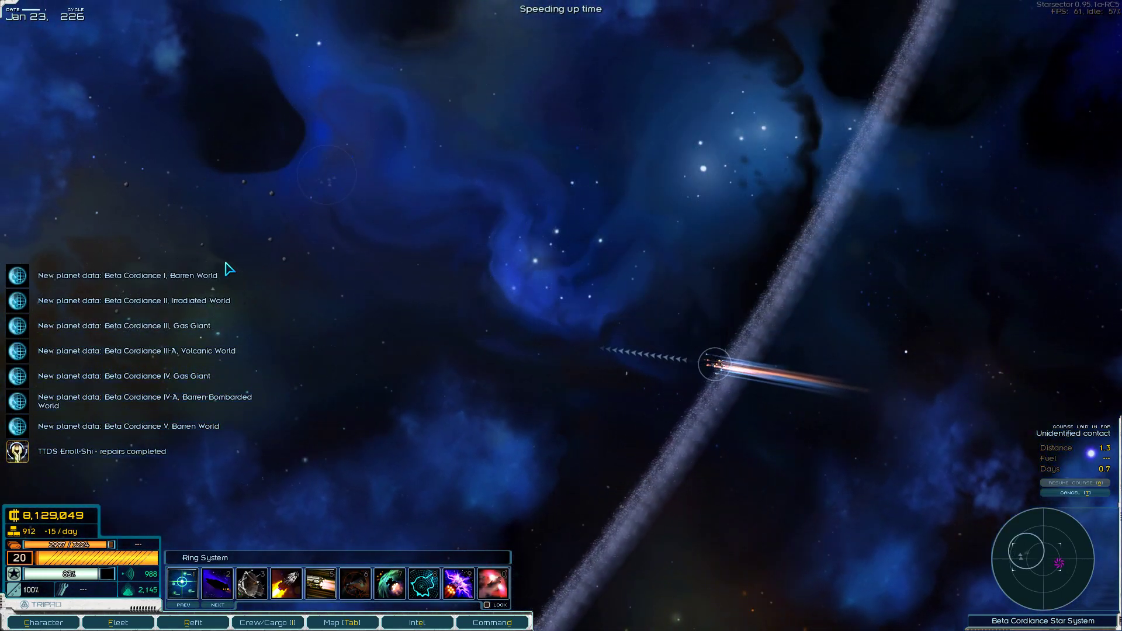
{"action": "mouse_move", "coordinate": [522, 263]}
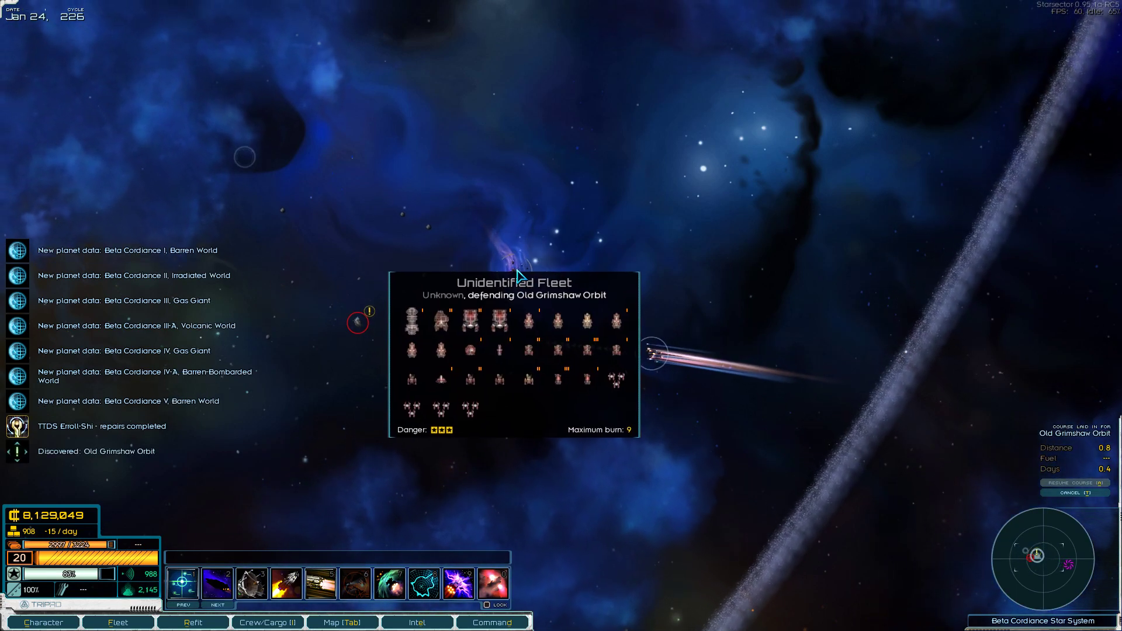
{"action": "key", "text": "space"}
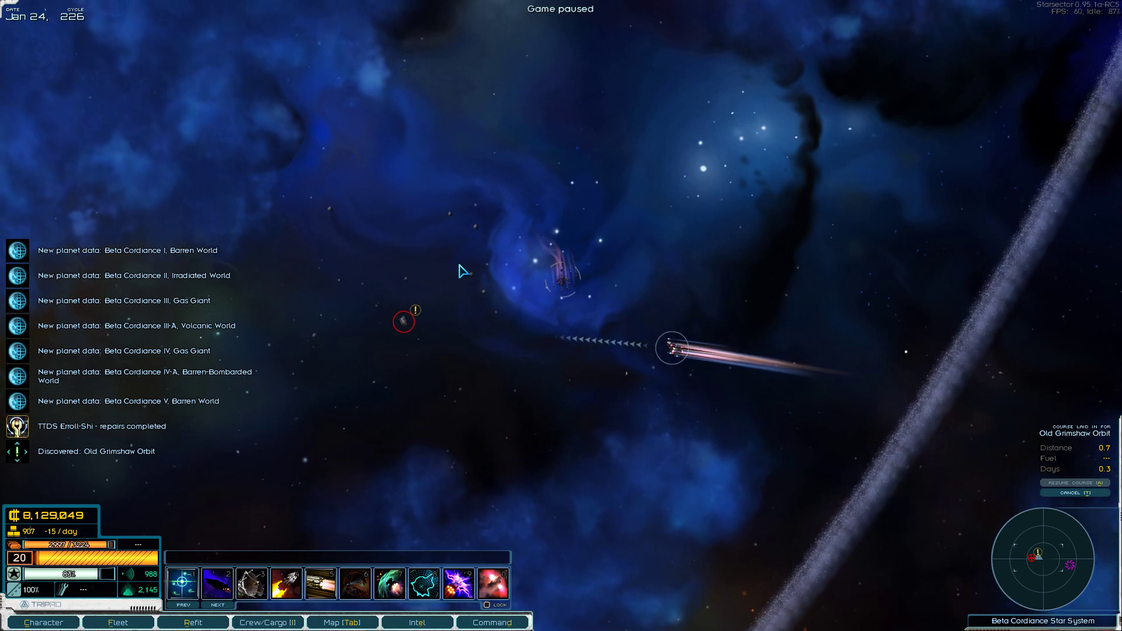
{"action": "key", "text": "Tab"}
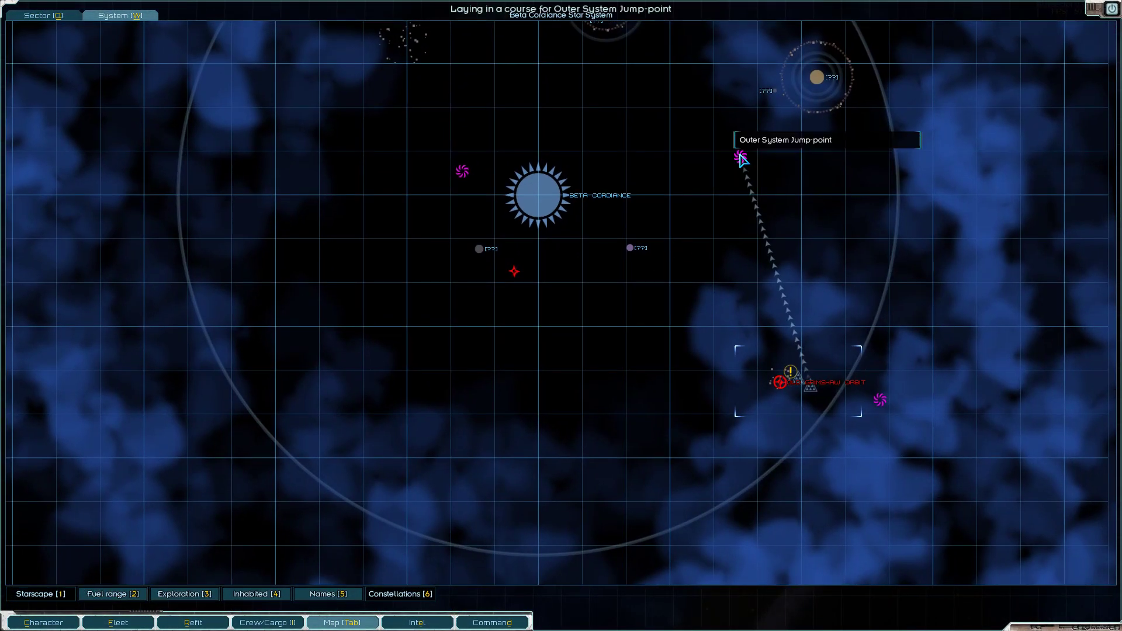
Speed to the Outer System Jump-point and jump into hyperspace near the Cordiance Nebula
{"action": "key", "text": "Tab"}
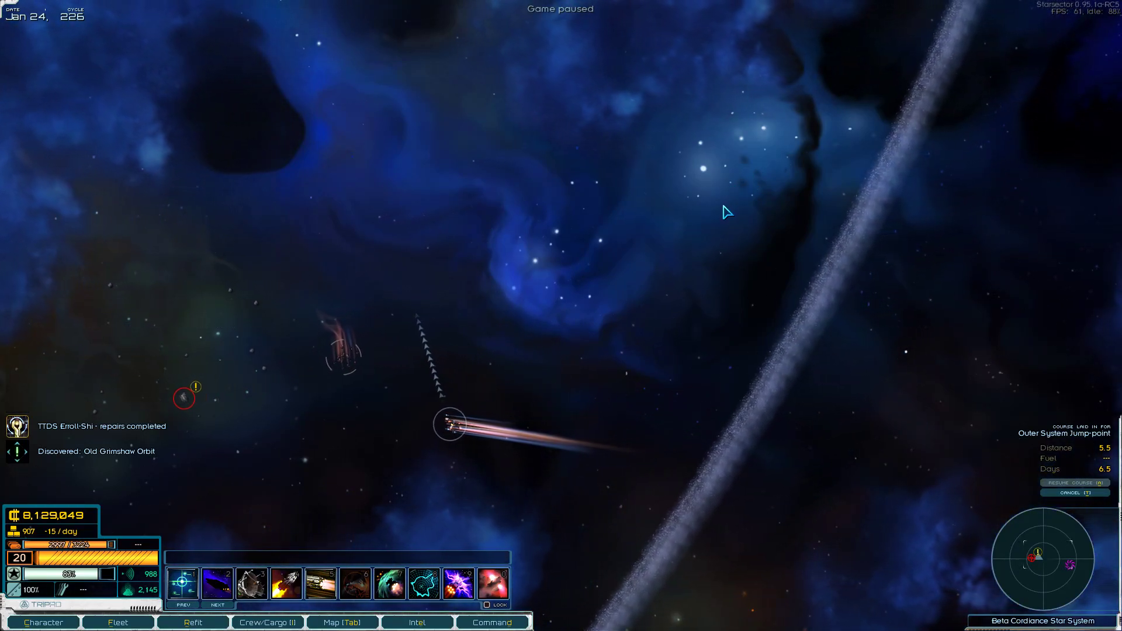
{"action": "key", "text": "space"}
{"action": "key", "text": "shift"}
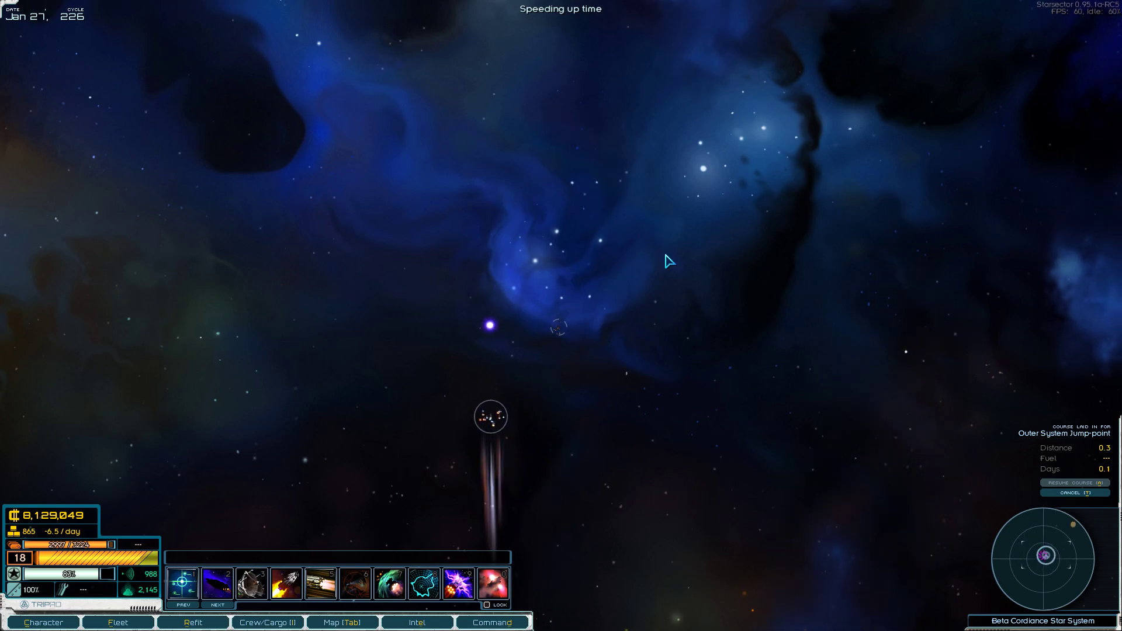
{"action": "key", "text": "1"}
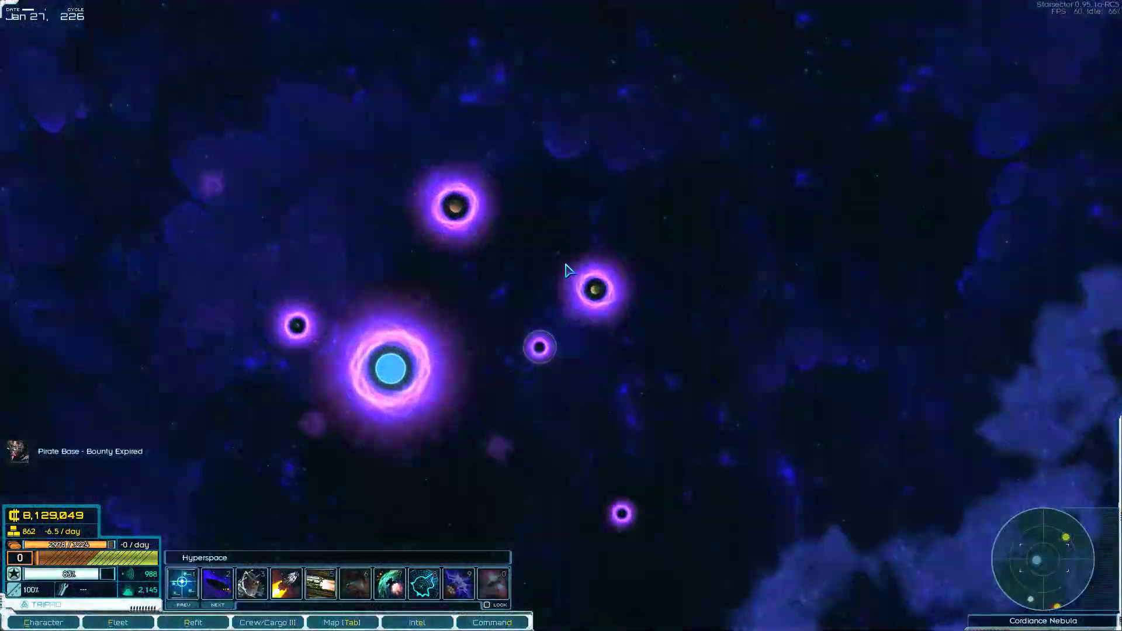
Lay in a course to Hargor, speed there, and jump into the system
{"action": "key", "text": "Tab"}
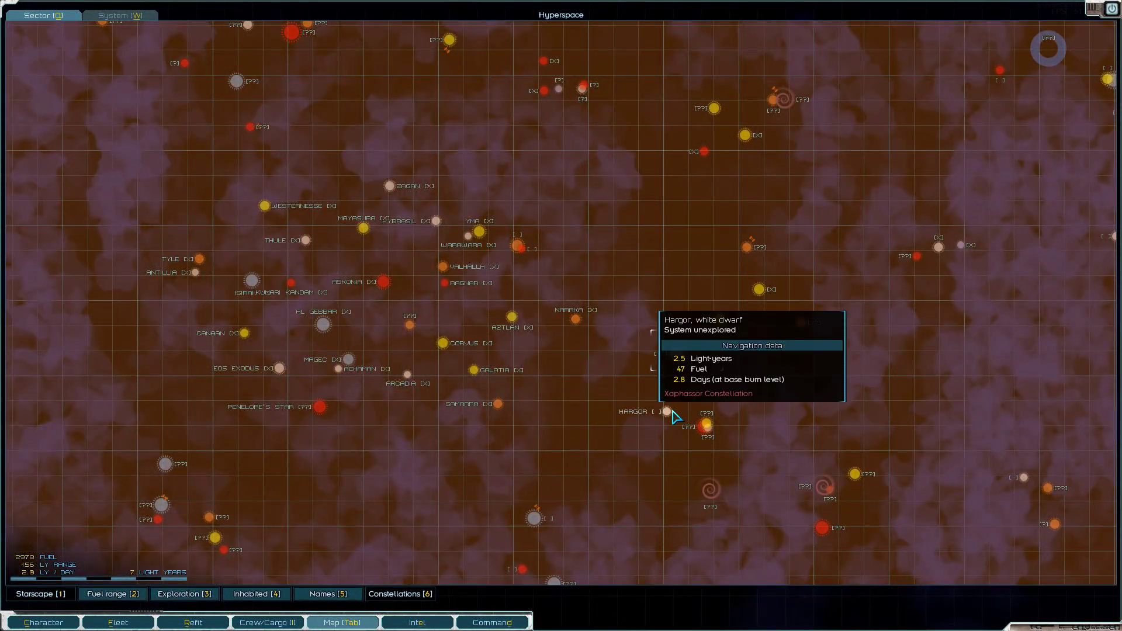
{"action": "left_click", "coordinate": [669, 412]}
{"action": "key", "text": "Tab"}
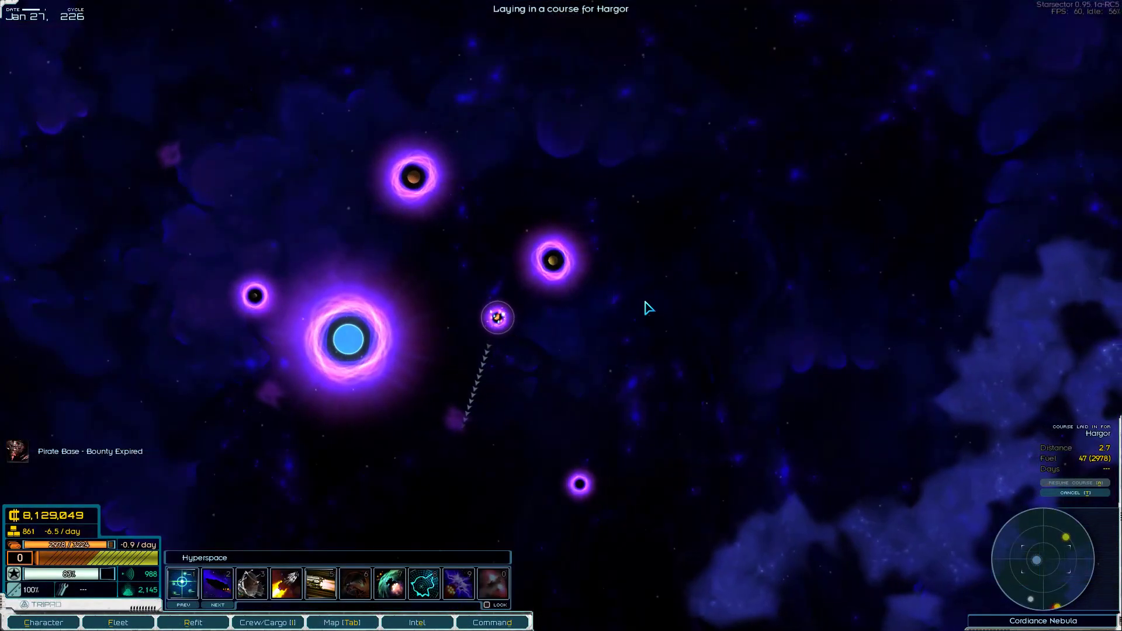
{"action": "key", "text": "shift"}
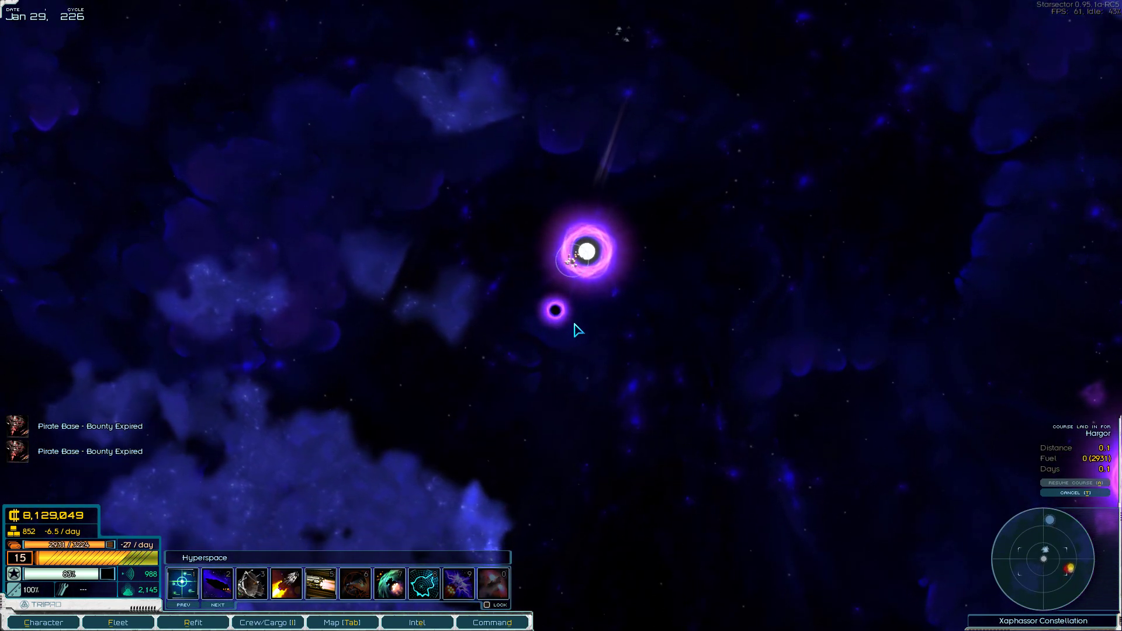
{"action": "key", "text": "1"}
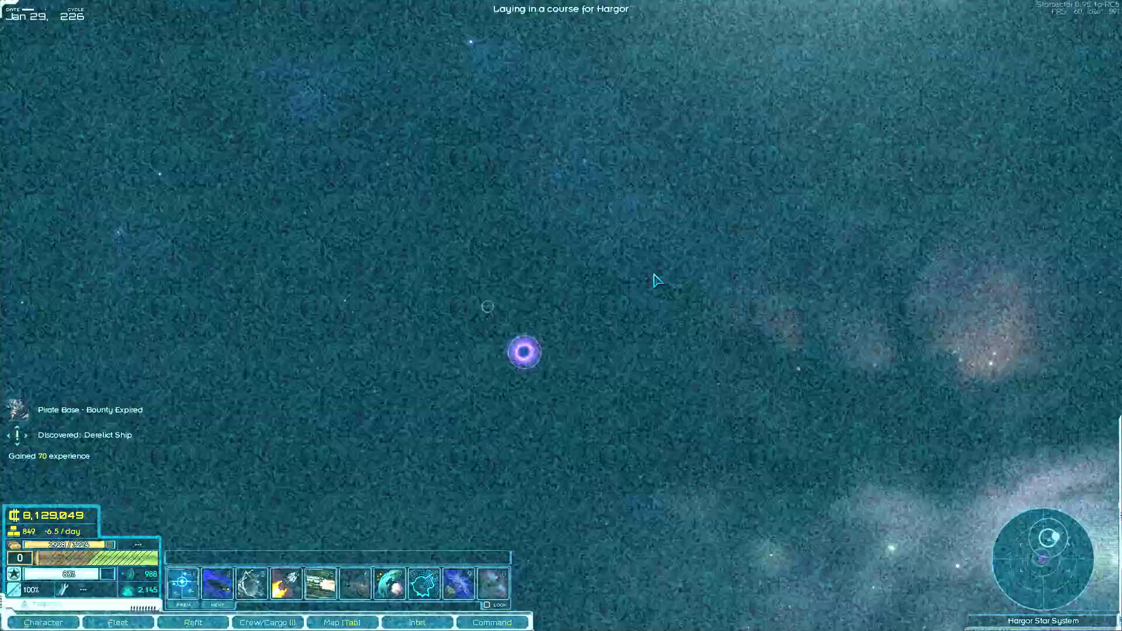
Fire an active sensor burst in Hargor to reveal the Domain-era Probe, then pause and check intel
{"action": "key", "text": "Tab"}
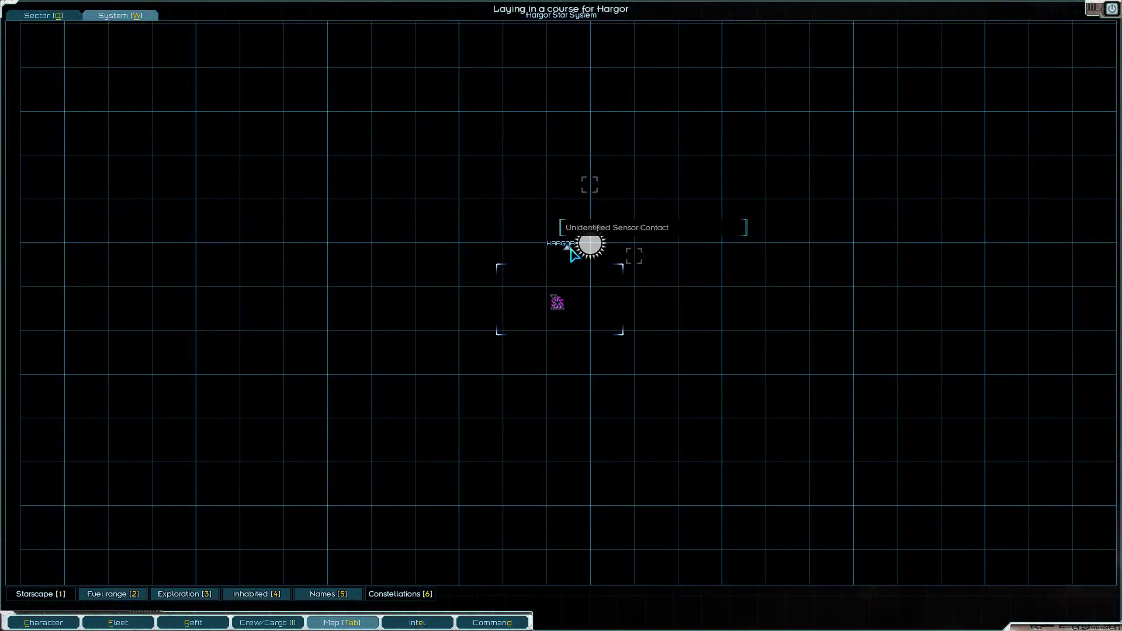
{"action": "key", "text": "Tab"}
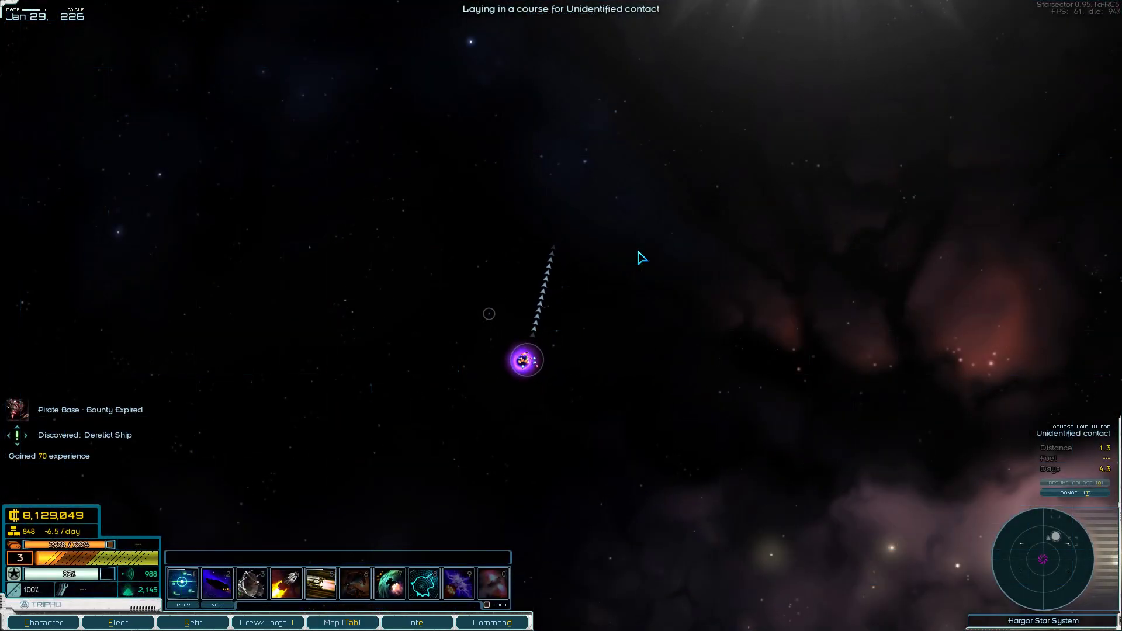
{"action": "key", "text": "shift"}
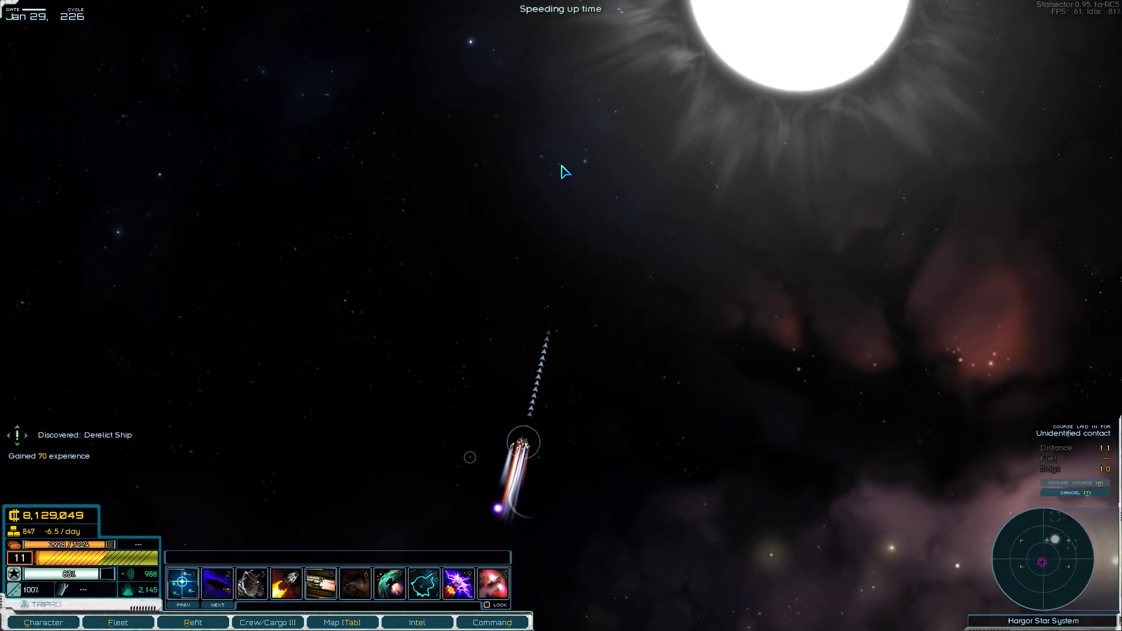
{"action": "key", "text": "1"}
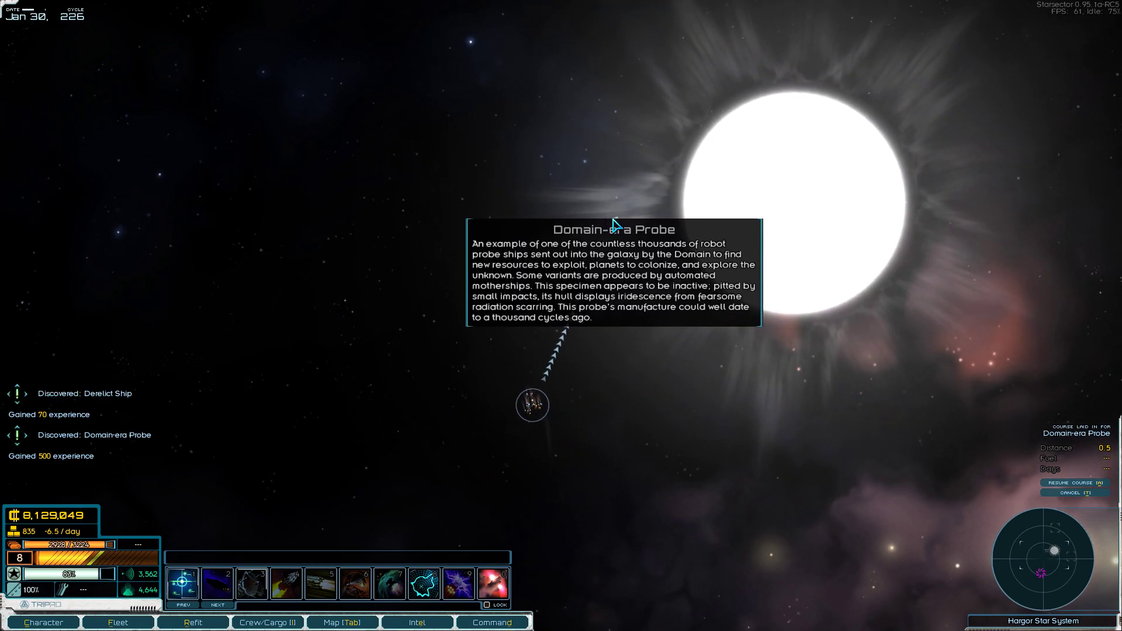
{"action": "key", "text": "space"}
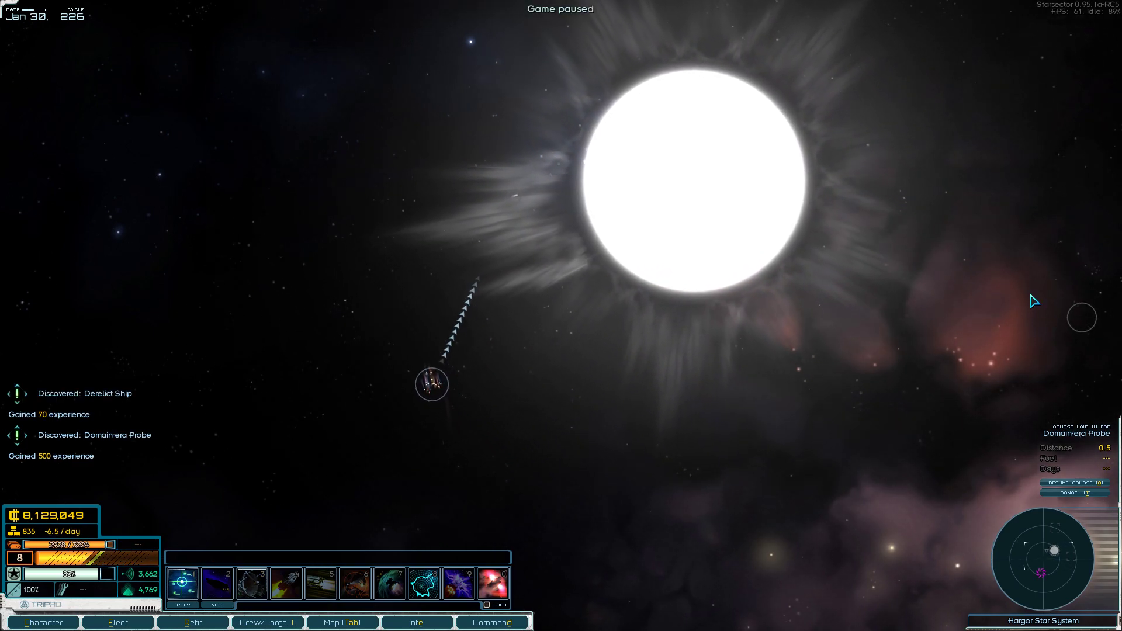
{"action": "key", "text": "Tab"}
{"action": "key", "text": "Tab"}
{"action": "key", "text": "q"}
{"action": "key", "text": "e"}
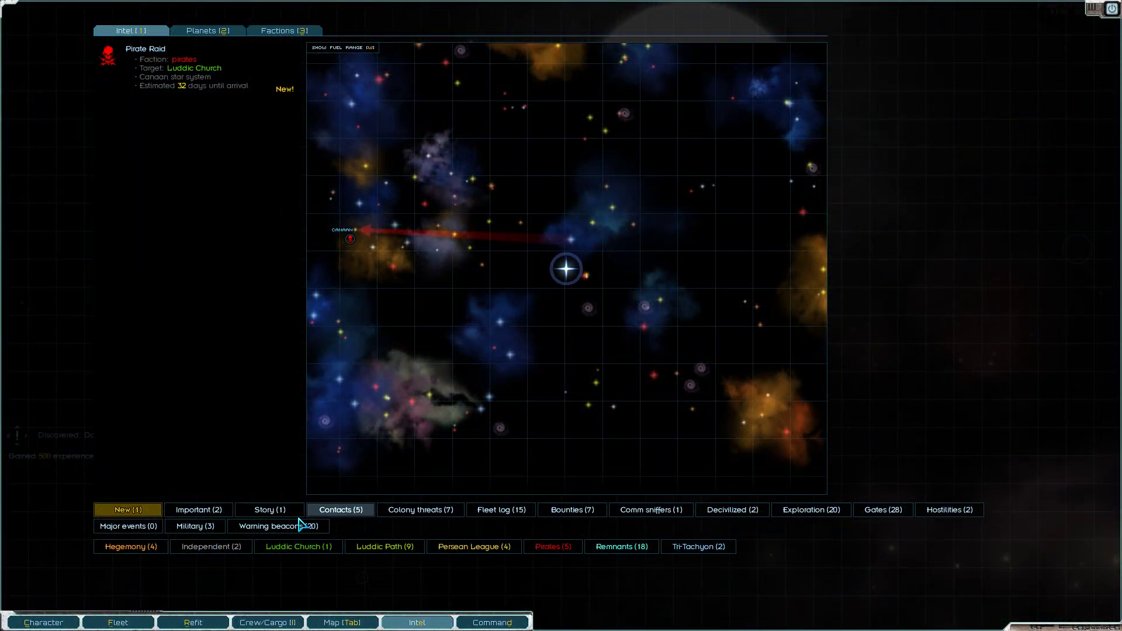
Filter intel to colony threats and lay in a course for Pi-Ramses via Hargor's Fringe Jump-point
{"action": "left_click", "coordinate": [416, 514]}
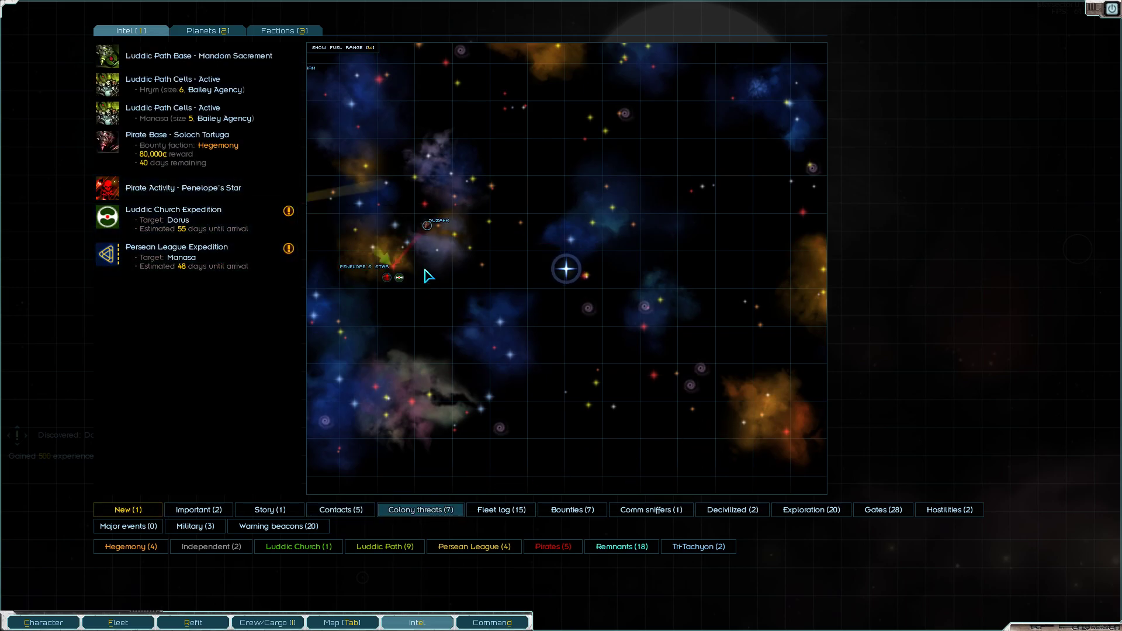
{"action": "key", "text": "Tab"}
{"action": "mouse_move", "coordinate": [579, 453]}
{"action": "left_mouse_down"}
{"action": "mouse_move", "coordinate": [573, 295]}
{"action": "mouse_move", "coordinate": [561, 295]}
{"action": "left_mouse_up"}
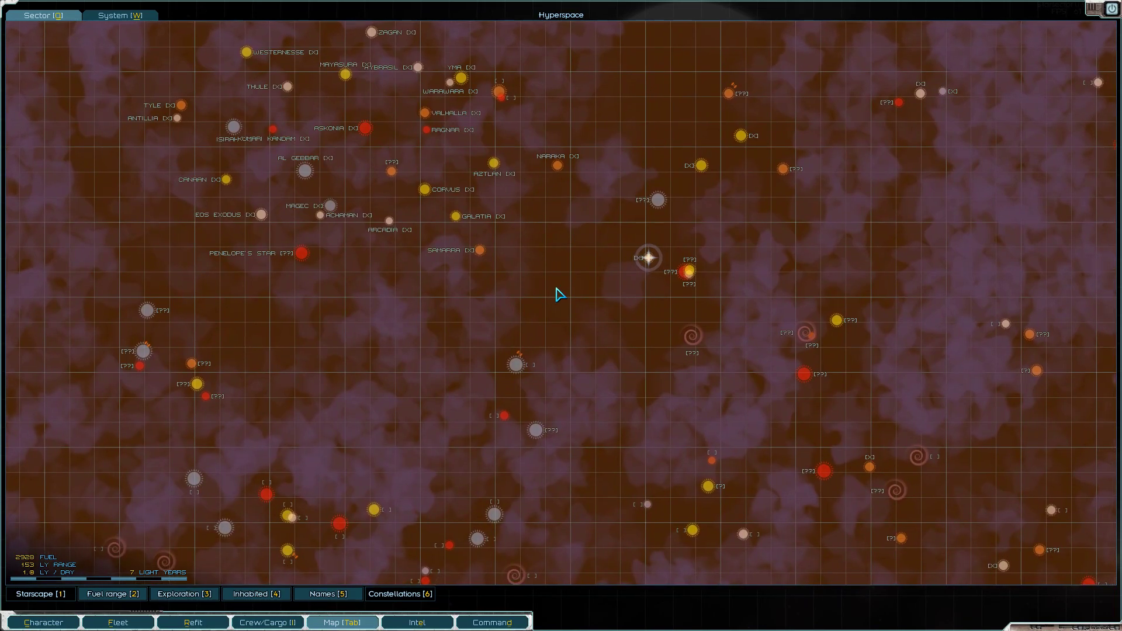
{"action": "left_click", "coordinate": [515, 367]}
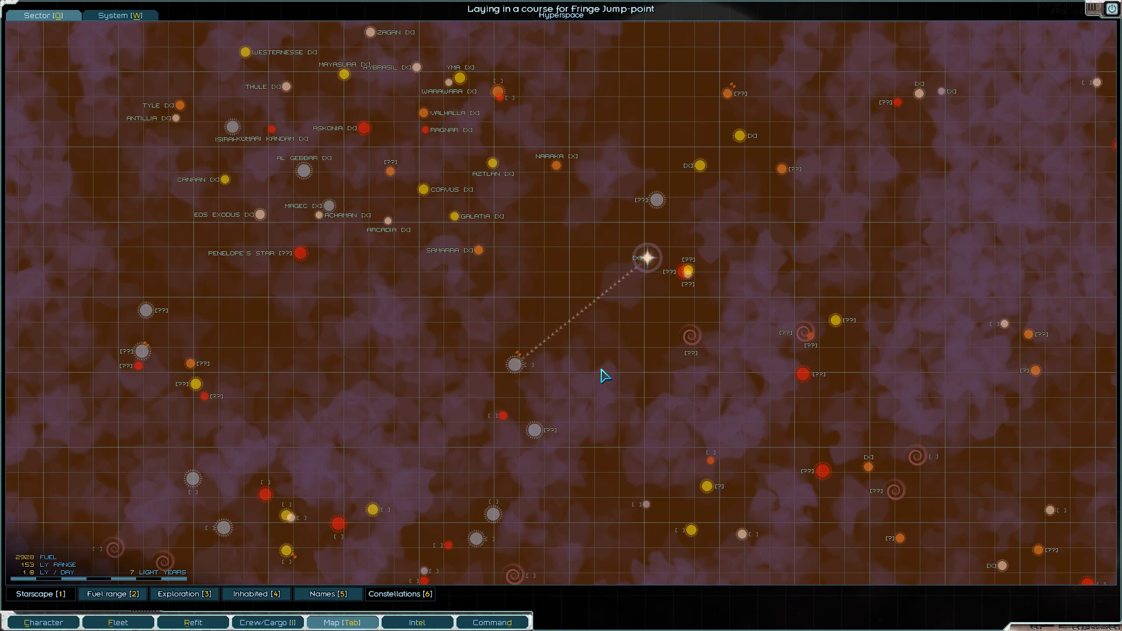
{"action": "key", "text": "Escape"}
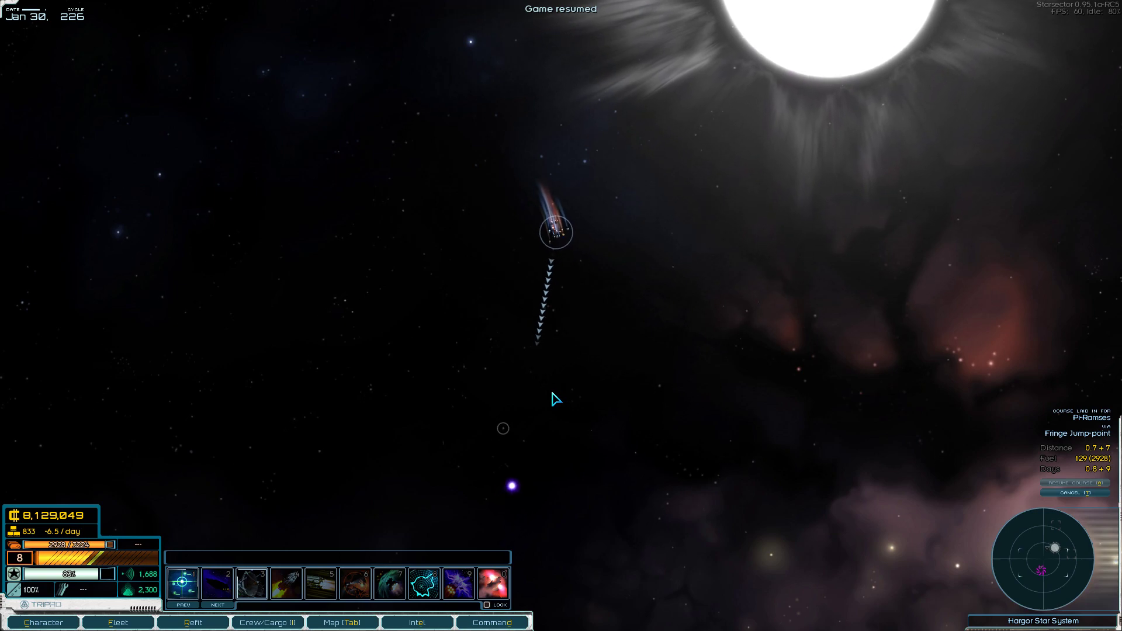
Engage sustained burn, jump to hyperspace, and speed to the Pi-Ramses jump point
{"action": "key", "text": "2"}
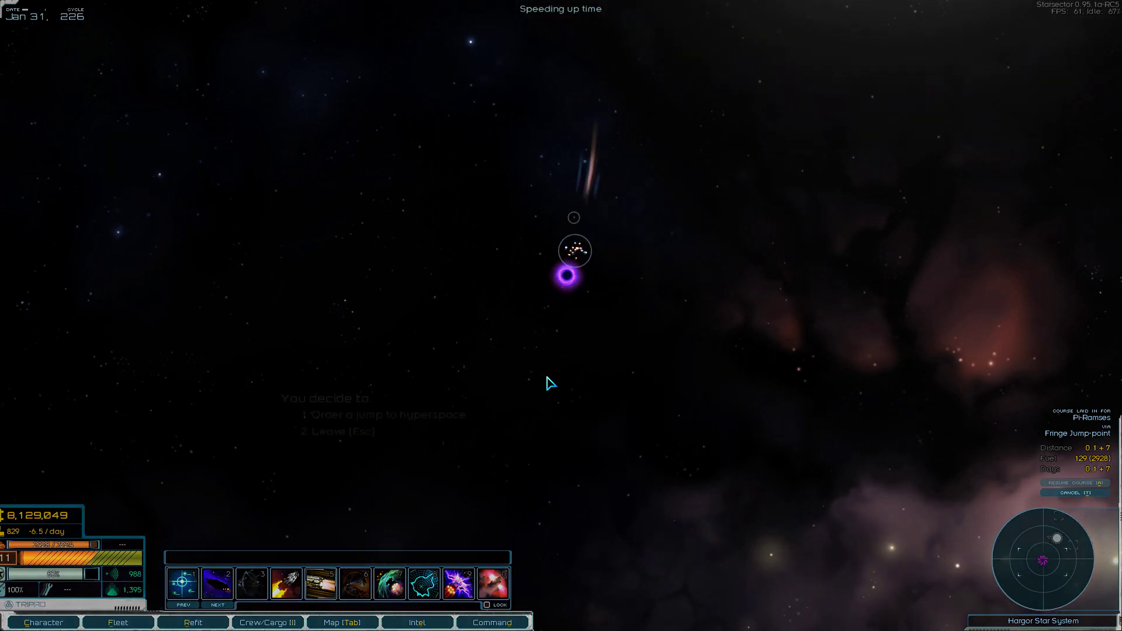
{"action": "key", "text": "1"}
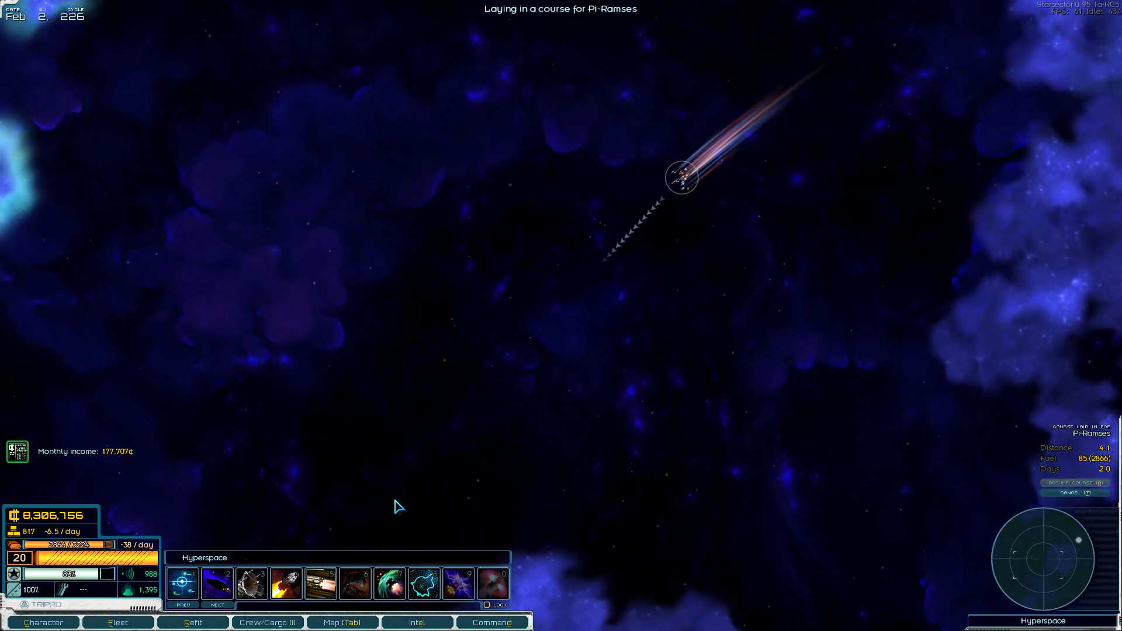
{"action": "key", "text": "shift"}
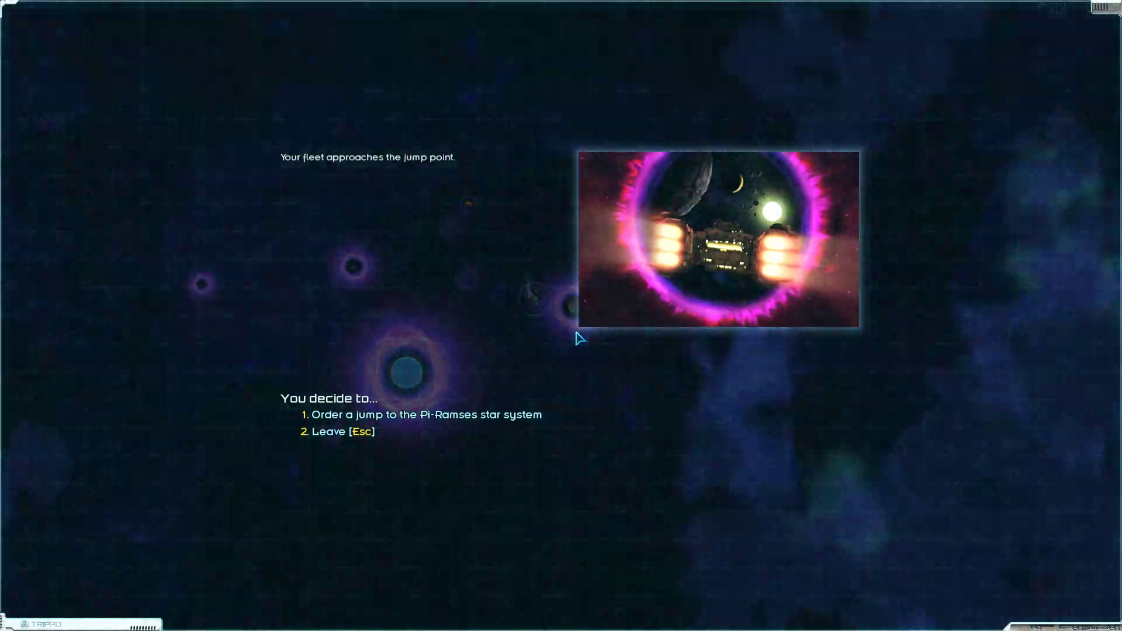
Jump into Pi-Ramses, scan its system map, and view the level-14 commander's skills
{"action": "key", "text": "Escape"}
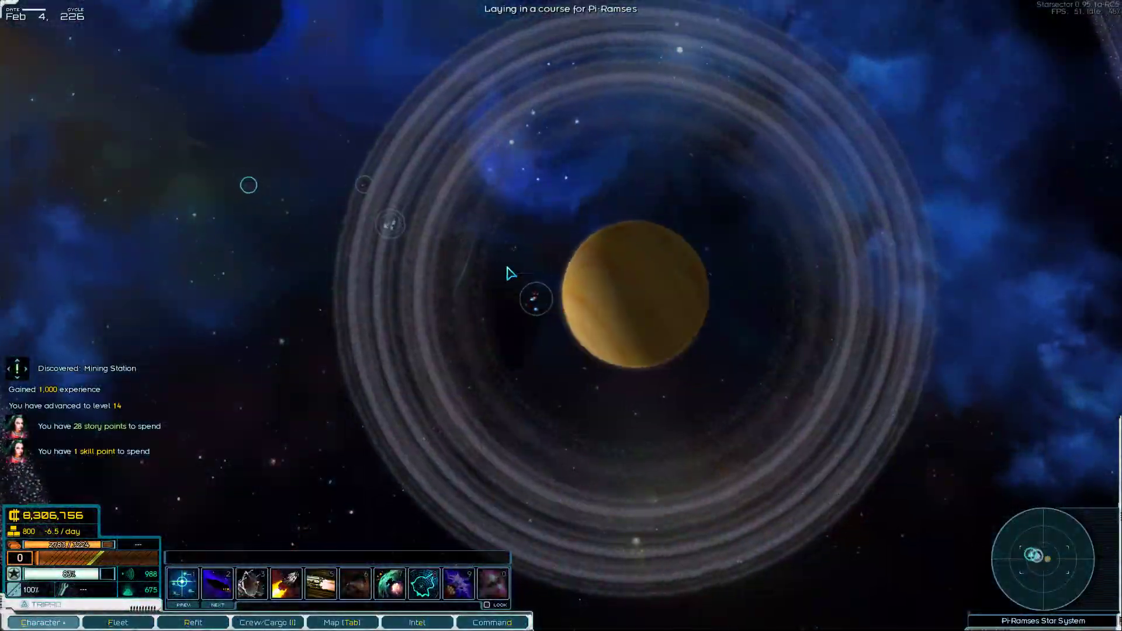
{"action": "key", "text": "Tab"}
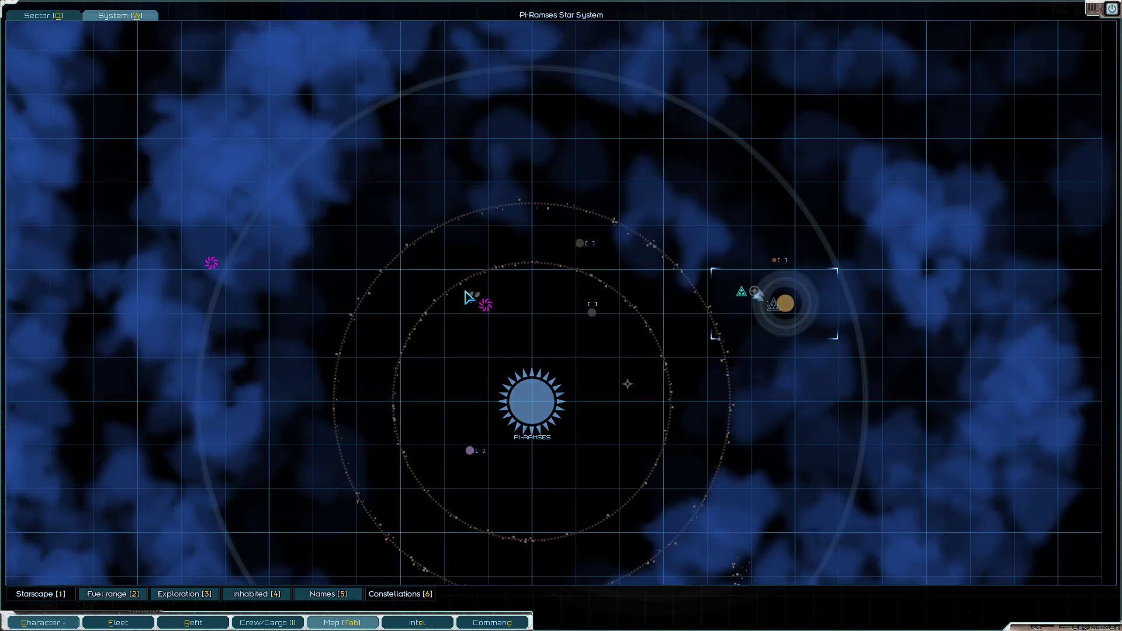
{"action": "key", "text": "s"}
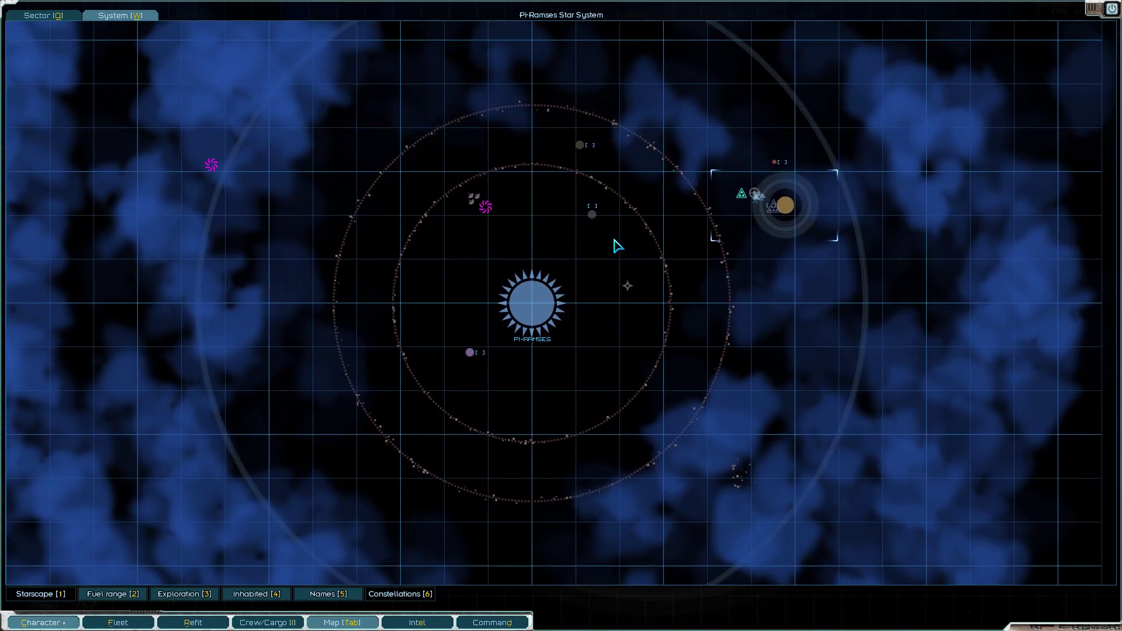
{"action": "key", "text": "Tab"}
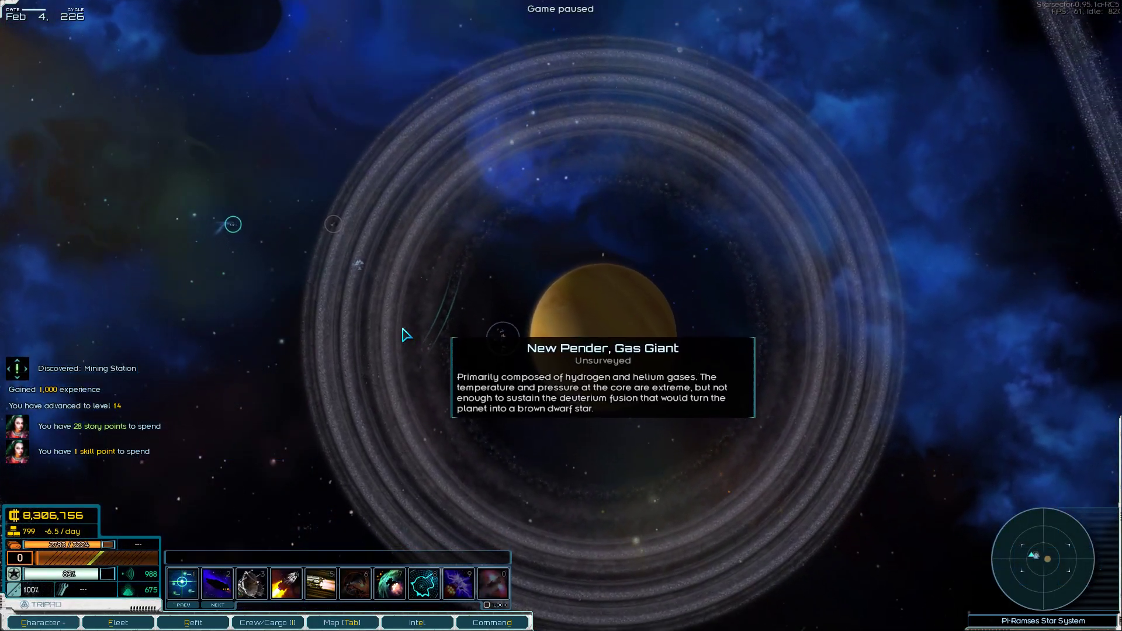
{"action": "key", "text": "c"}
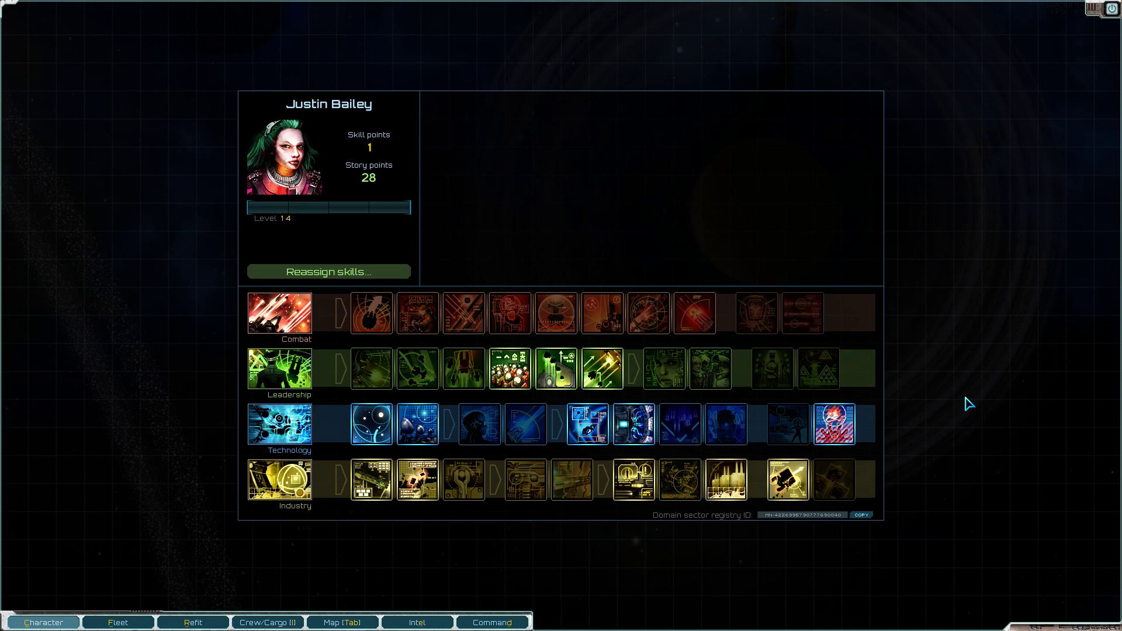
Leave the skills screen to see the paused fleet beside gas giant New Pendor
{"action": "key", "text": "Escape"}
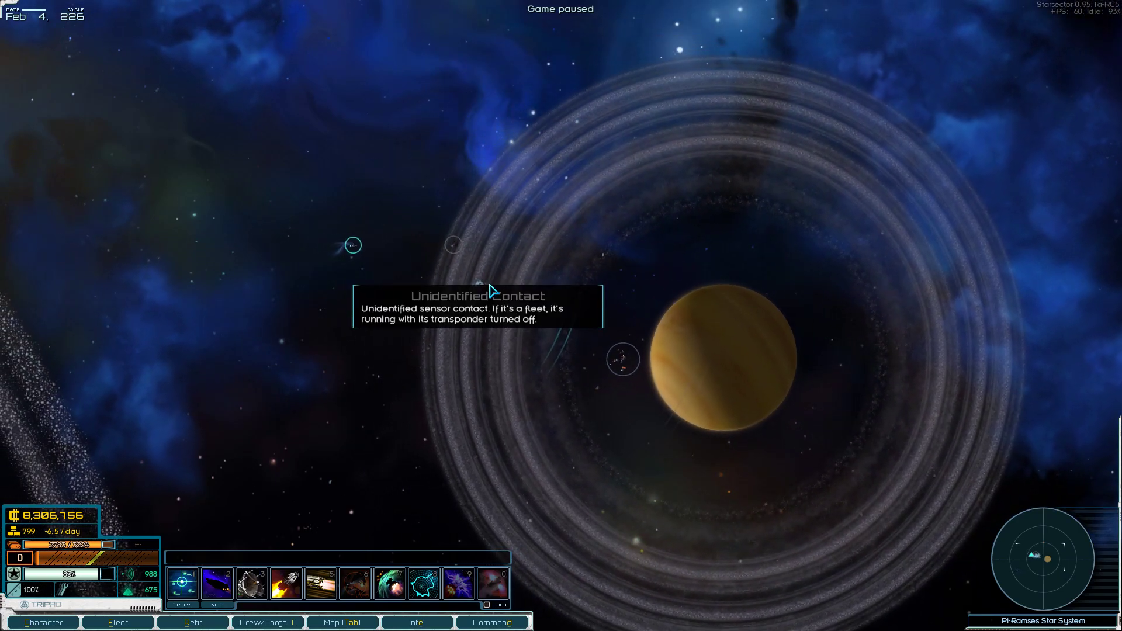
Fly to New Pender, check its survey requirements, and leave without surveying
{"action": "key", "text": "space"}
{"action": "left_click", "coordinate": [745, 326]}
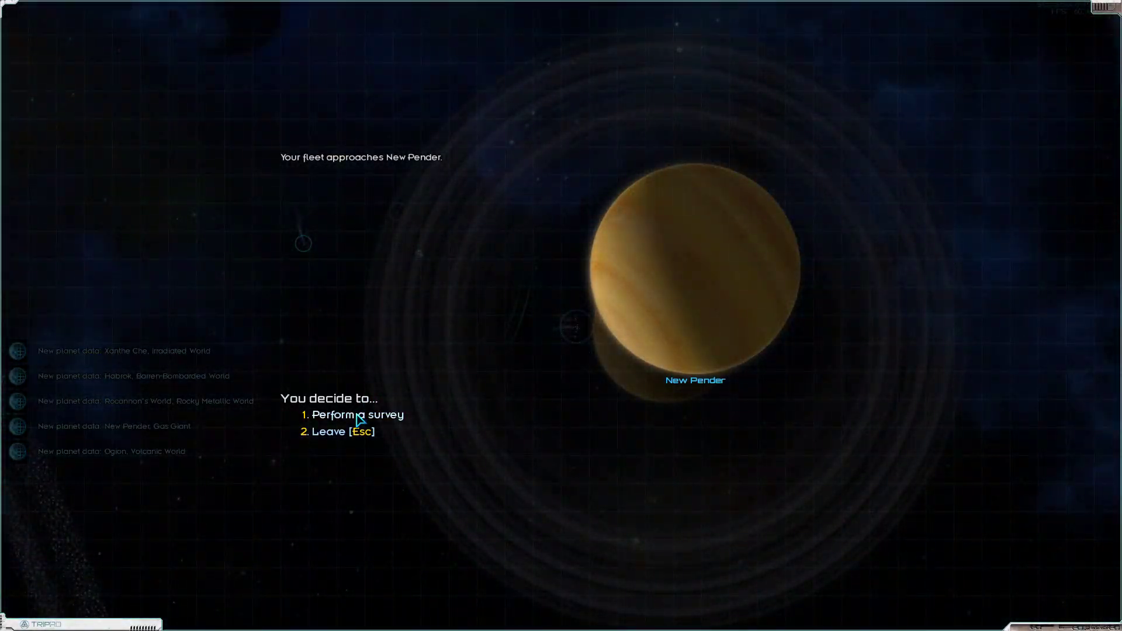
{"action": "left_click", "coordinate": [351, 406]}
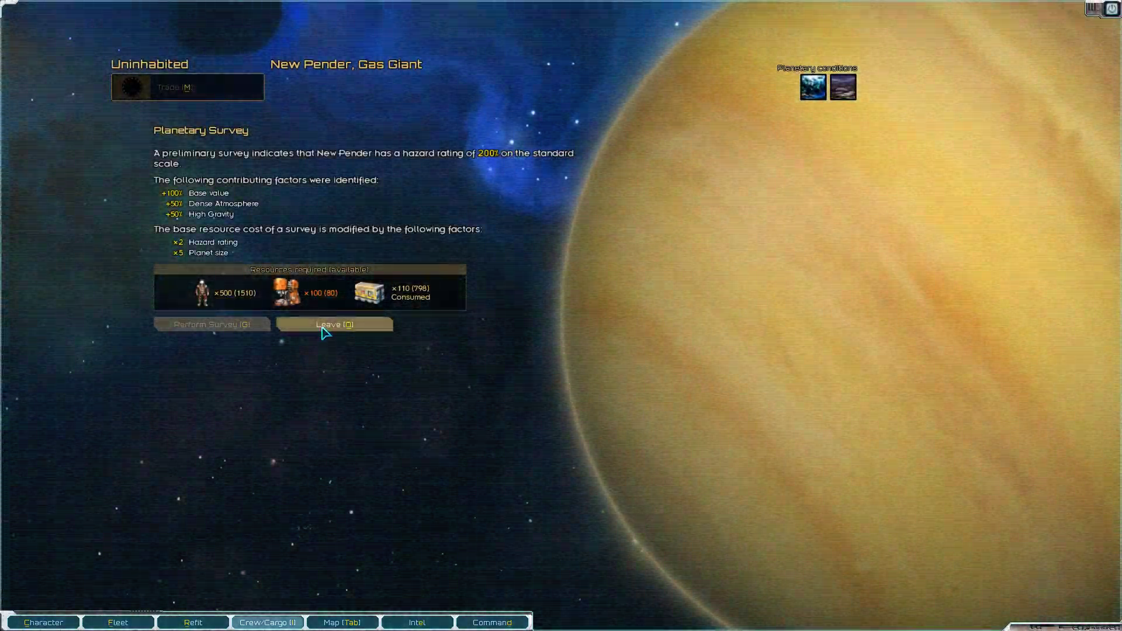
{"action": "left_click", "coordinate": [351, 327]}
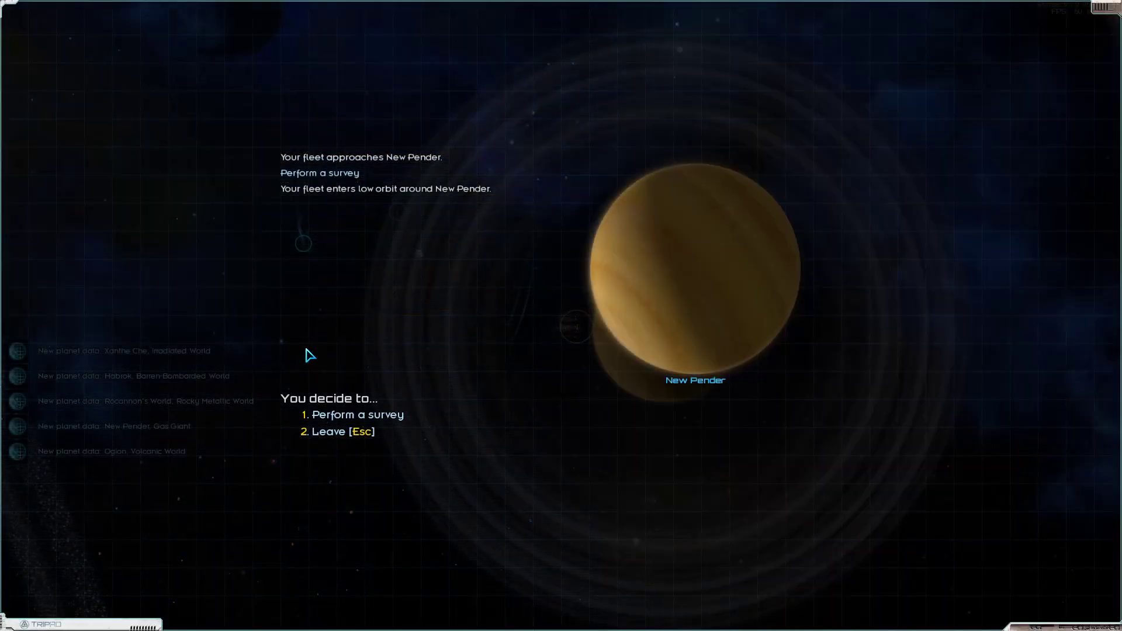
{"action": "left_click", "coordinate": [344, 433]}
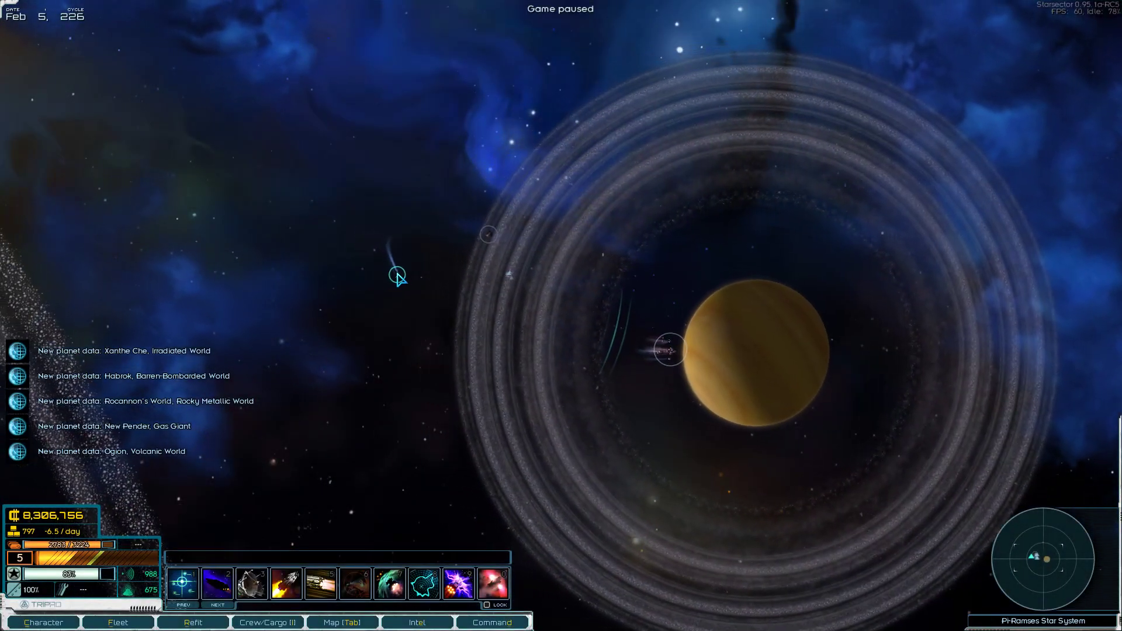
Plot a course on the Pi-Ramses map and speed toward the Inner System Jump-point
{"action": "key", "text": "space"}
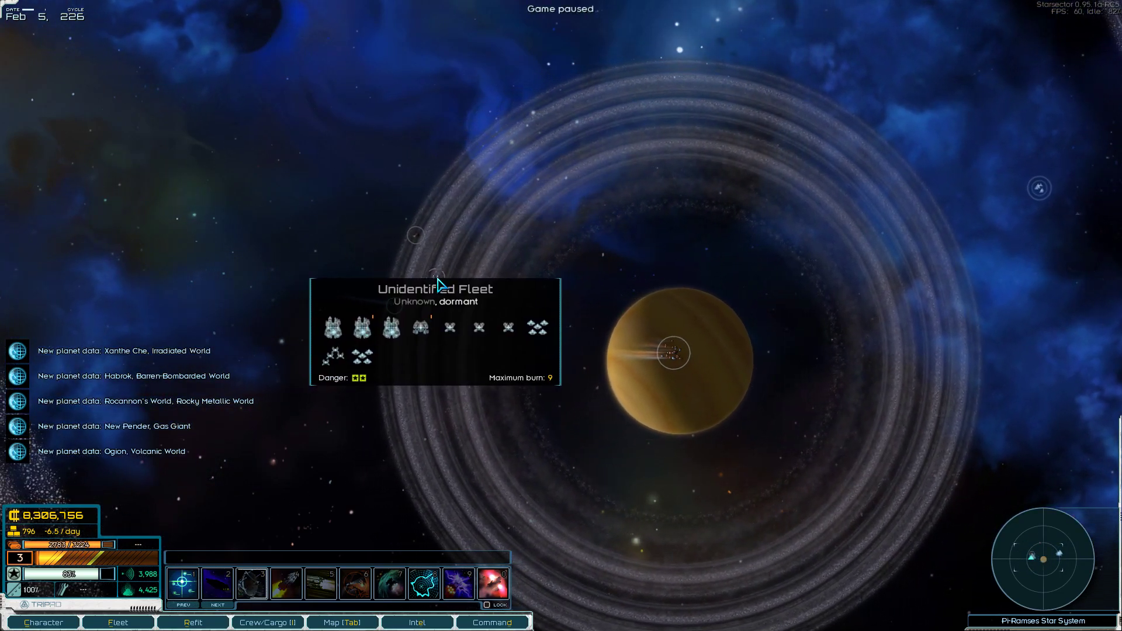
{"action": "key", "text": "Tab"}
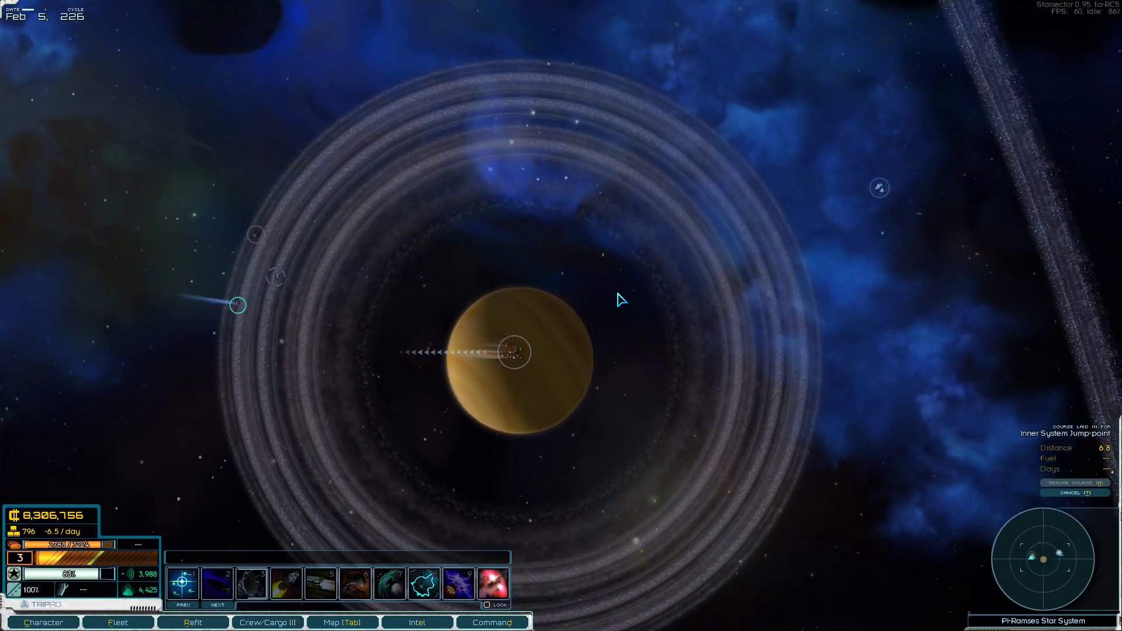
{"action": "key", "text": "shift"}
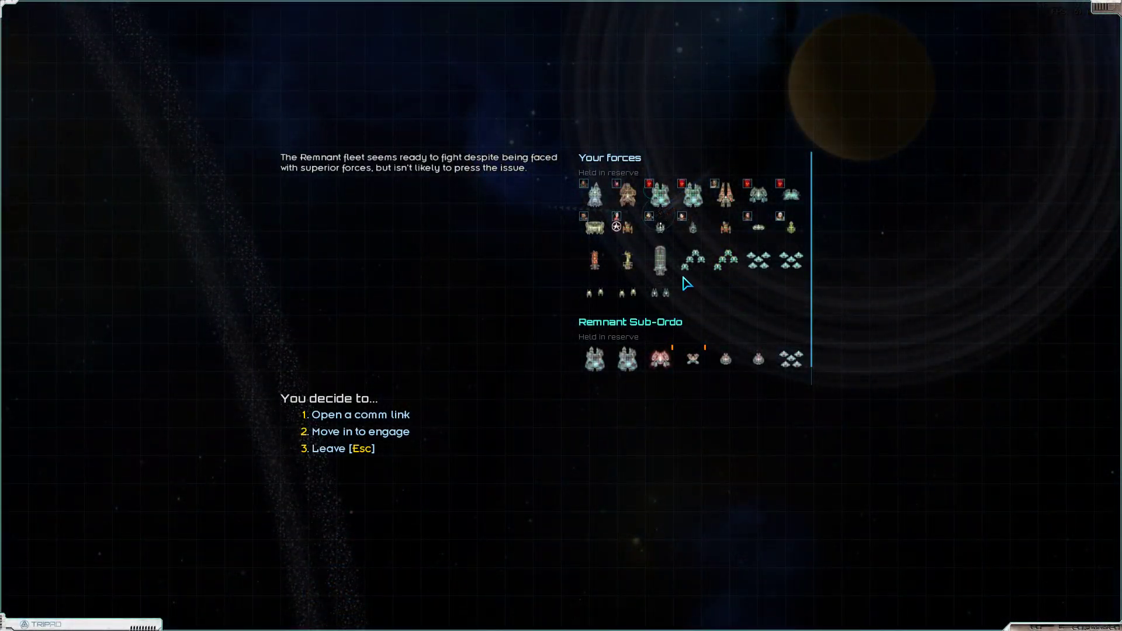
{"action": "scroll", "coordinate": [686, 281], "scroll_direction": "down", "scroll_amount": 1}
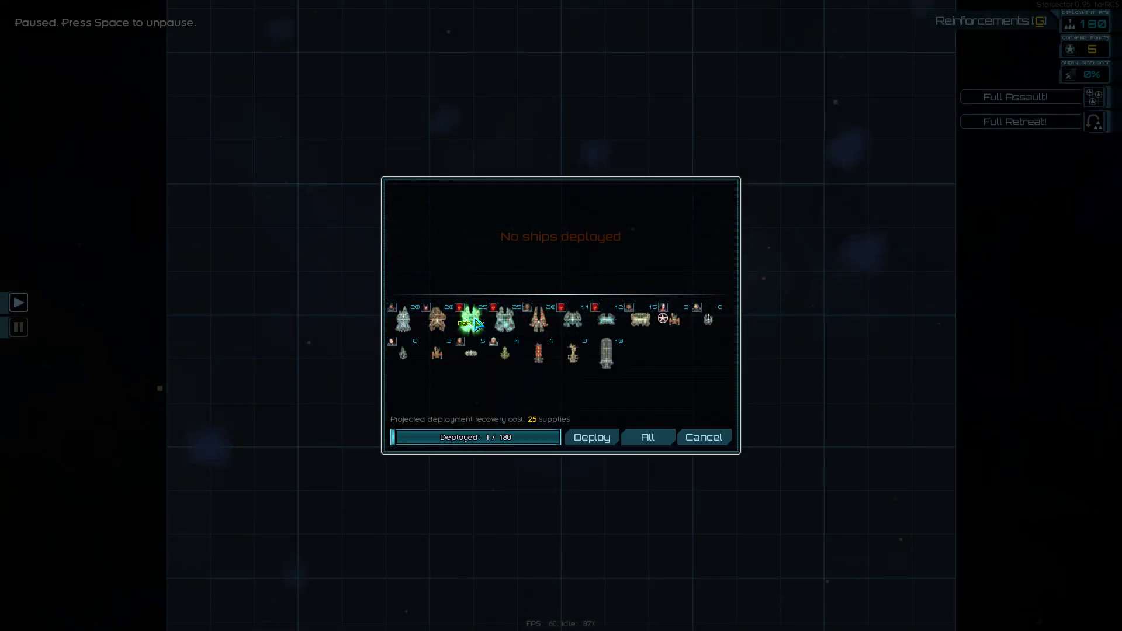
Deploy twelve ships, 171 of 180 points, against the Remnant Sub-Ordo fleet
{"action": "left_click", "coordinate": [640, 321]}
{"action": "left_click", "coordinate": [569, 361]}
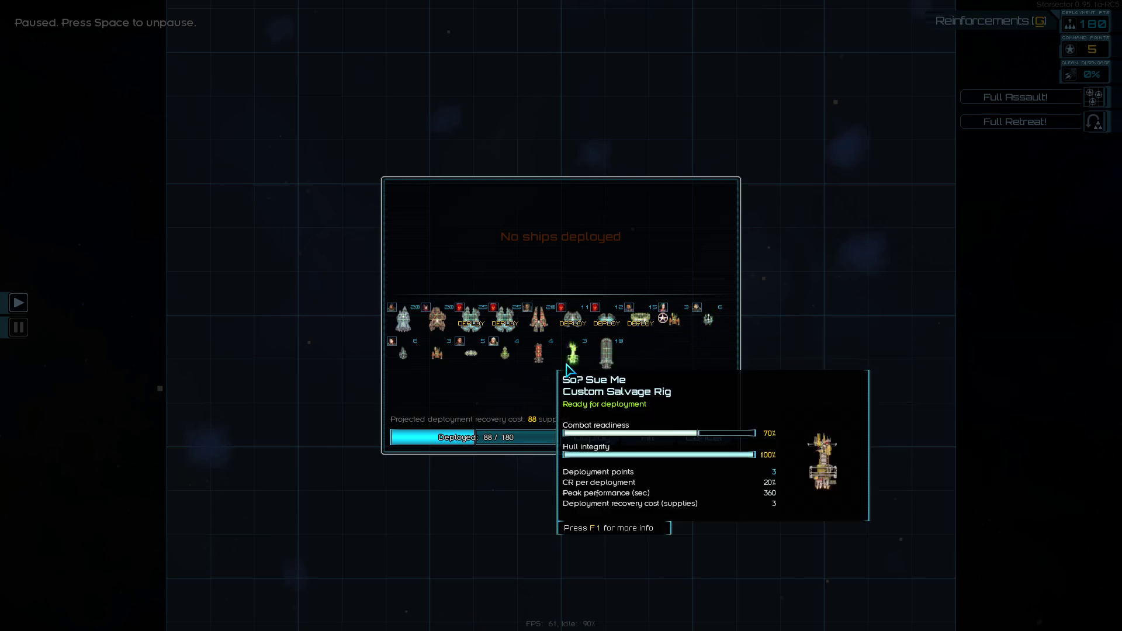
{"action": "left_click", "coordinate": [504, 356]}
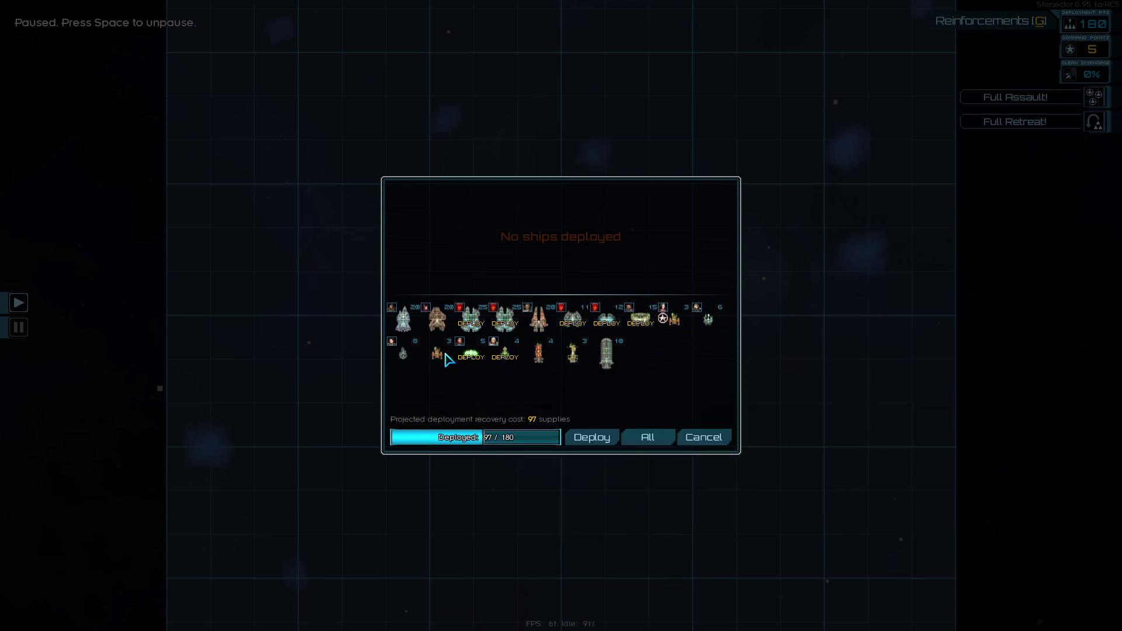
{"action": "left_click", "coordinate": [403, 353]}
{"action": "left_click", "coordinate": [405, 321]}
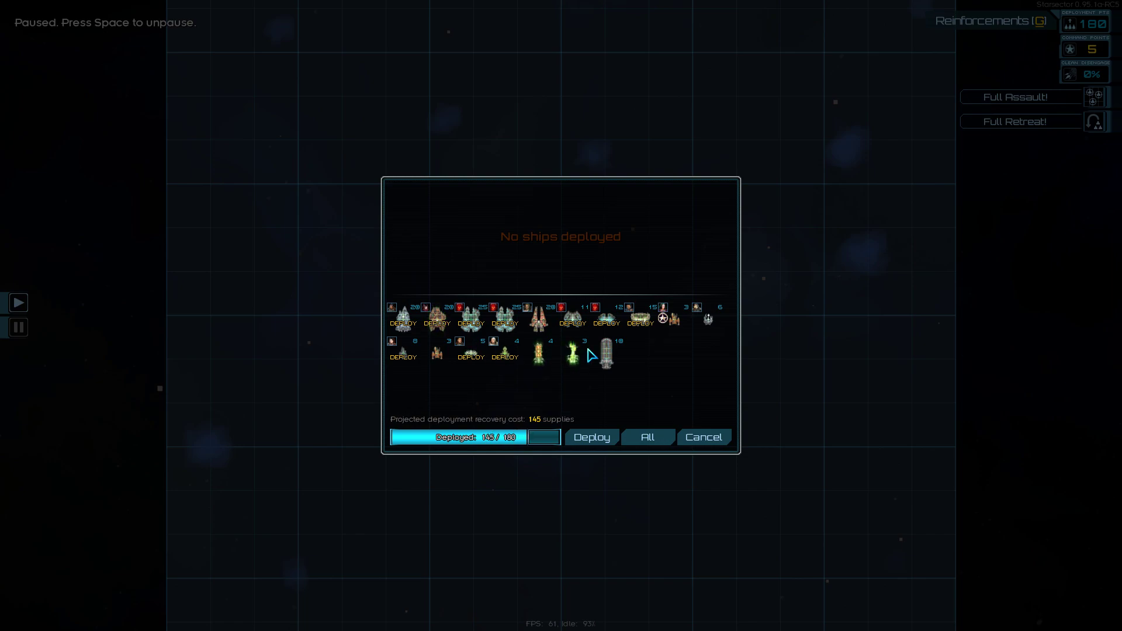
{"action": "left_click", "coordinate": [538, 319]}
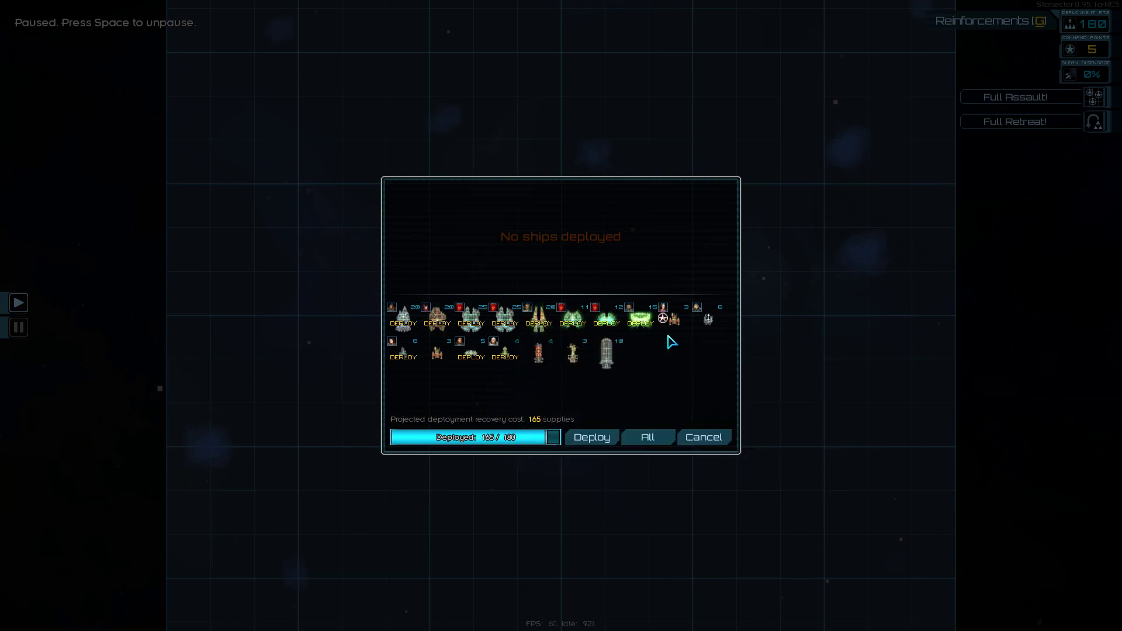
{"action": "left_click", "coordinate": [710, 323]}
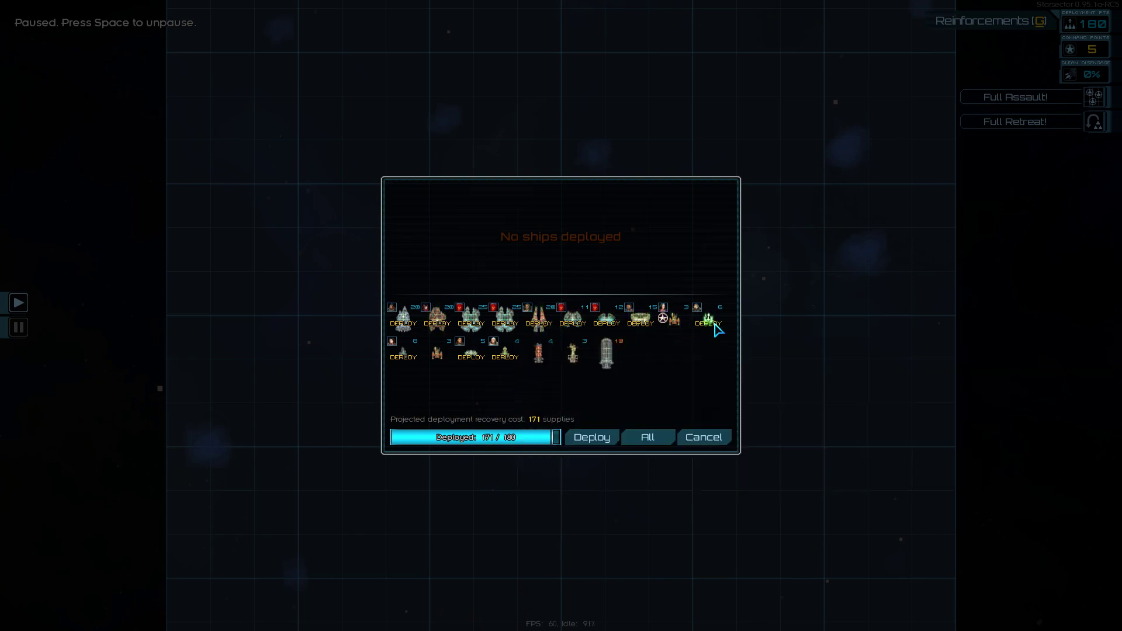
{"action": "left_click", "coordinate": [600, 441]}
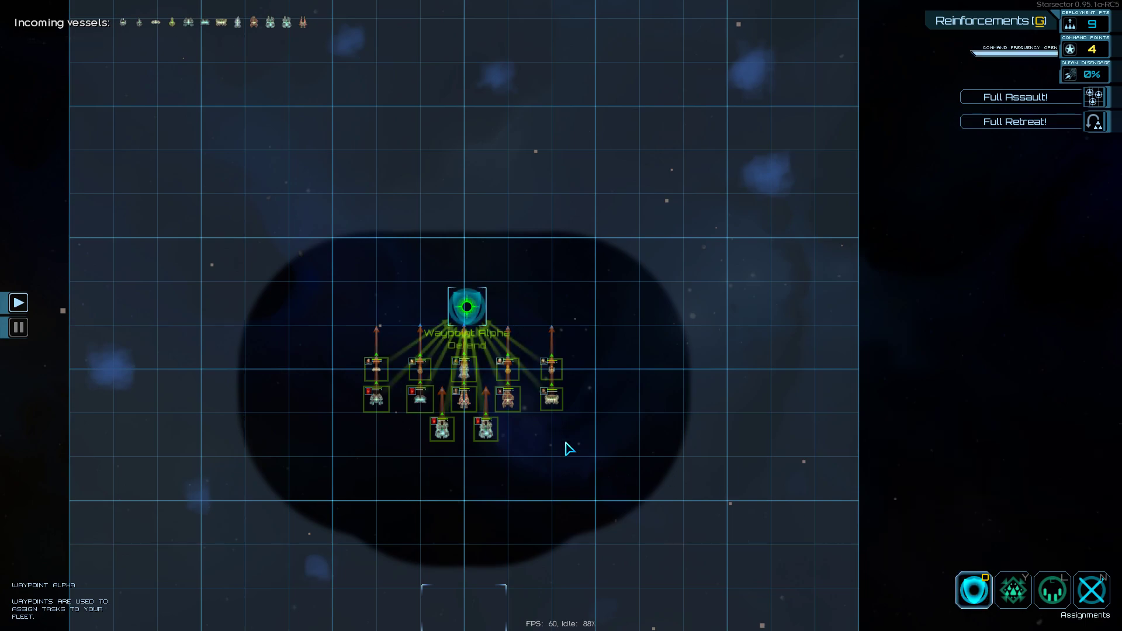
{"action": "scroll", "coordinate": [553, 434], "scroll_direction": "up", "scroll_amount": 3}
Hold the defend waypoint, pausing to pan the command map toward the approaching Remnant ships
{"action": "left_click", "coordinate": [540, 422]}
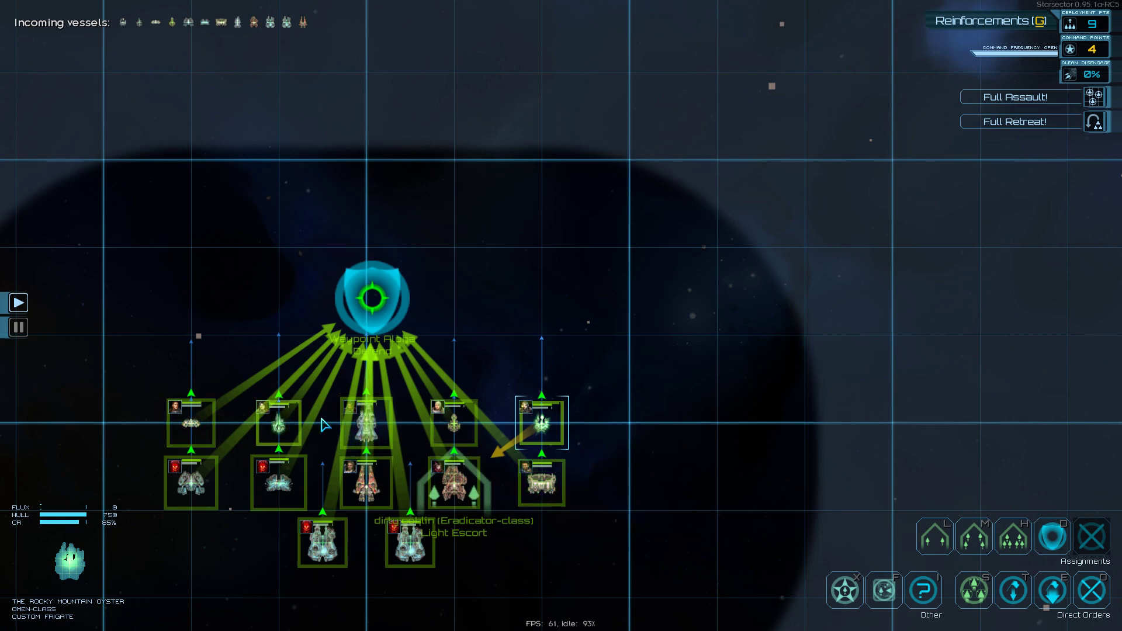
{"action": "scroll", "coordinate": [430, 290], "scroll_direction": "down", "scroll_amount": 5}
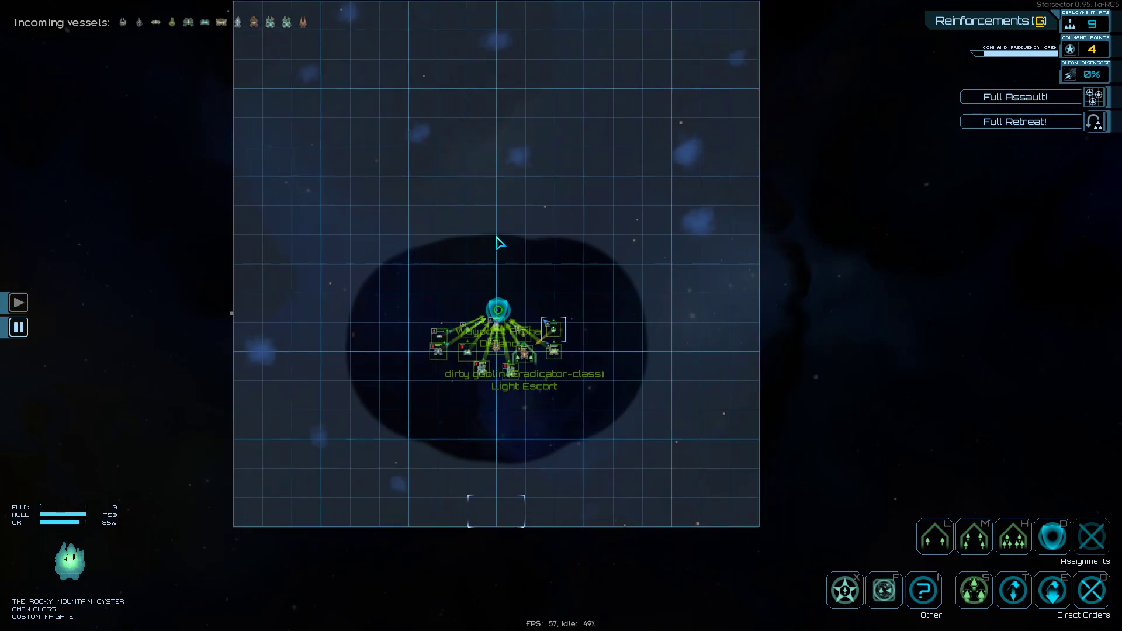
{"action": "scroll", "coordinate": [494, 233], "scroll_direction": "up", "scroll_amount": 3}
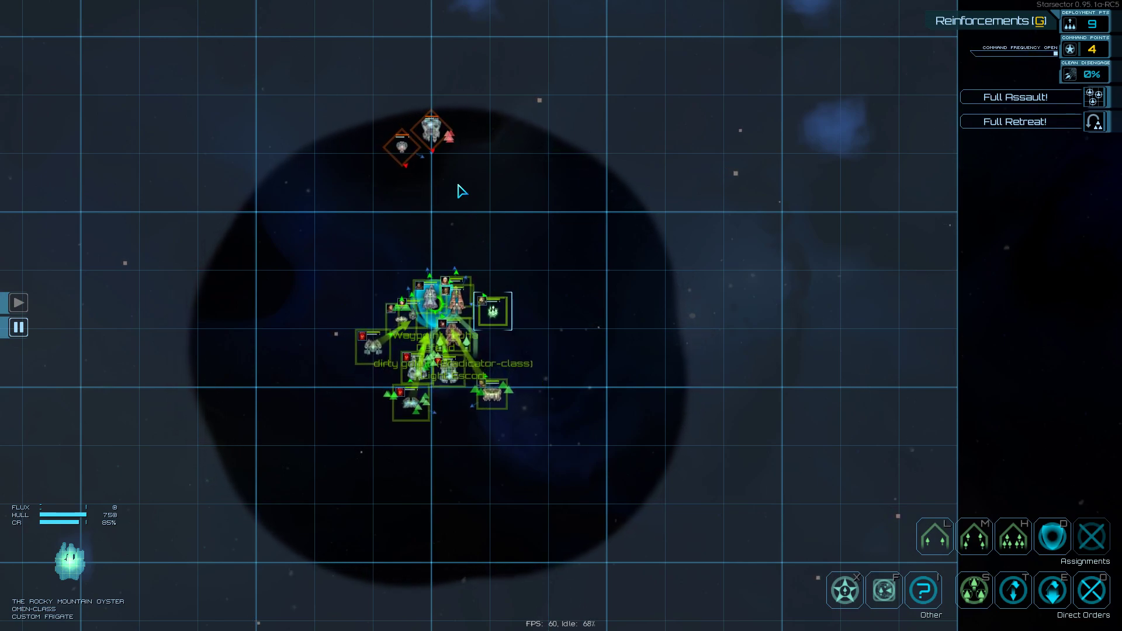
{"action": "scroll", "coordinate": [423, 241], "scroll_direction": "up", "scroll_amount": 2}
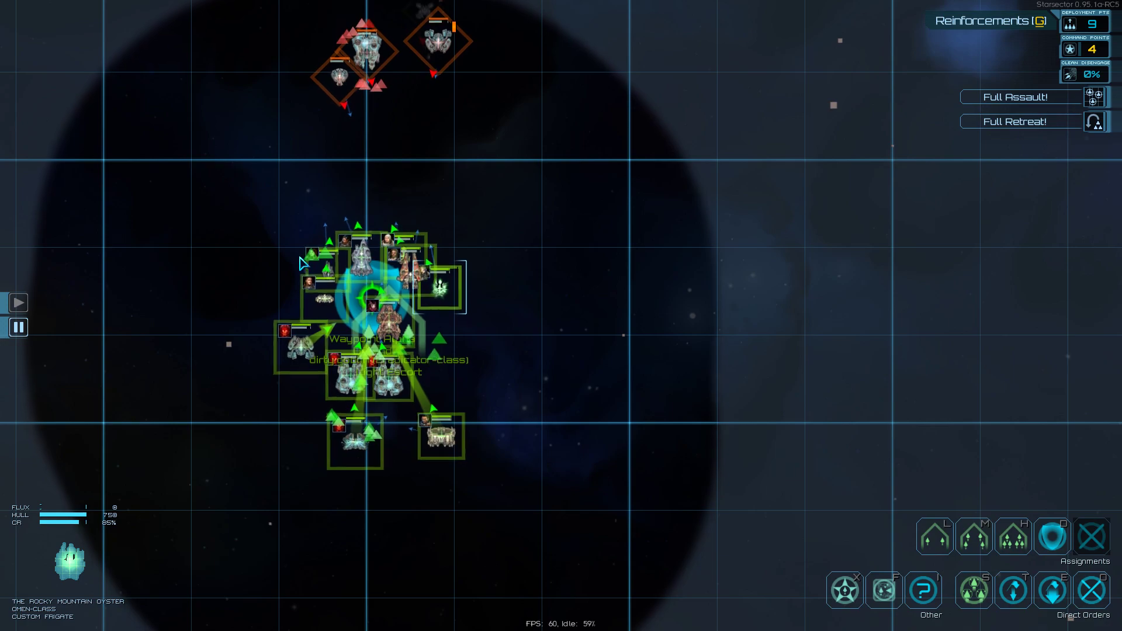
{"action": "key", "text": "space"}
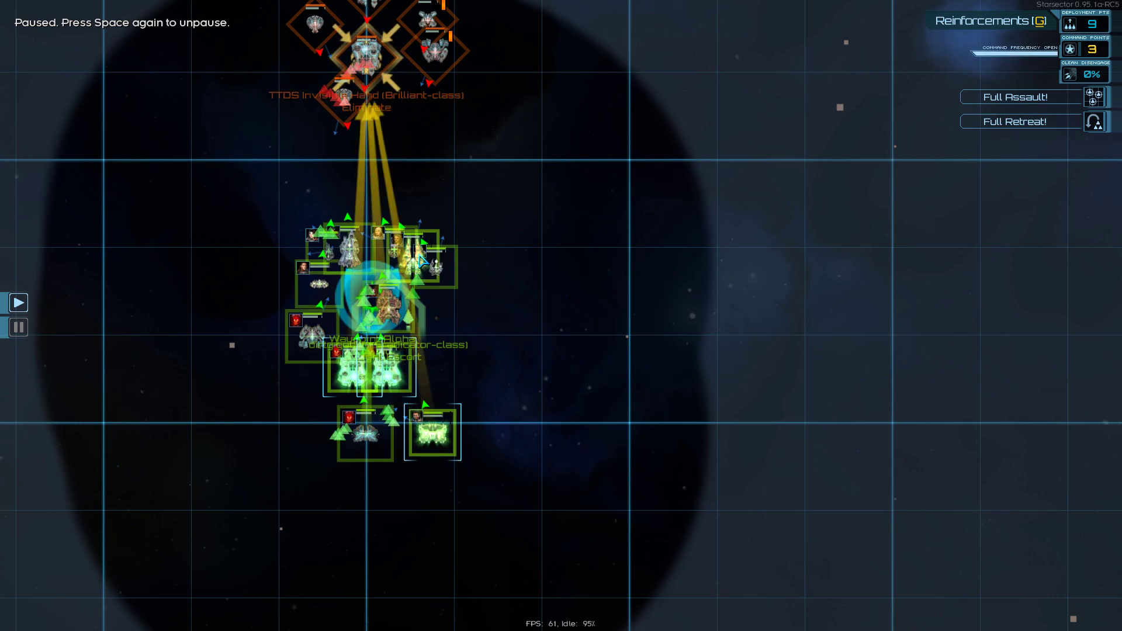
{"action": "left_click_drag", "start_coordinate": [441, 182], "coordinate": [504, 230]}
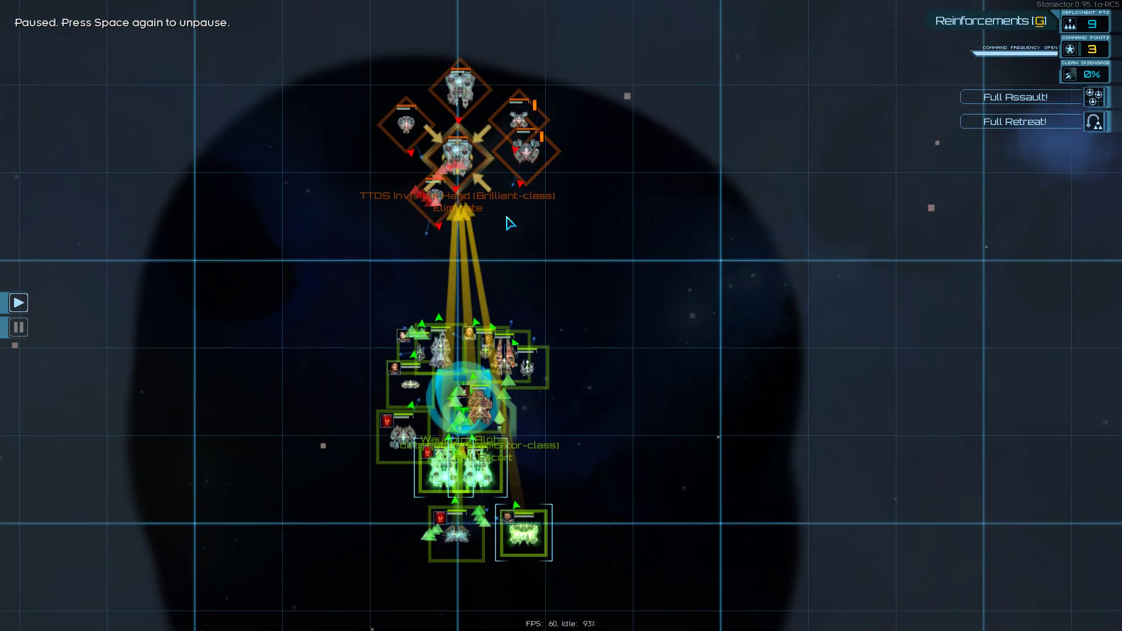
{"action": "key", "text": "space"}
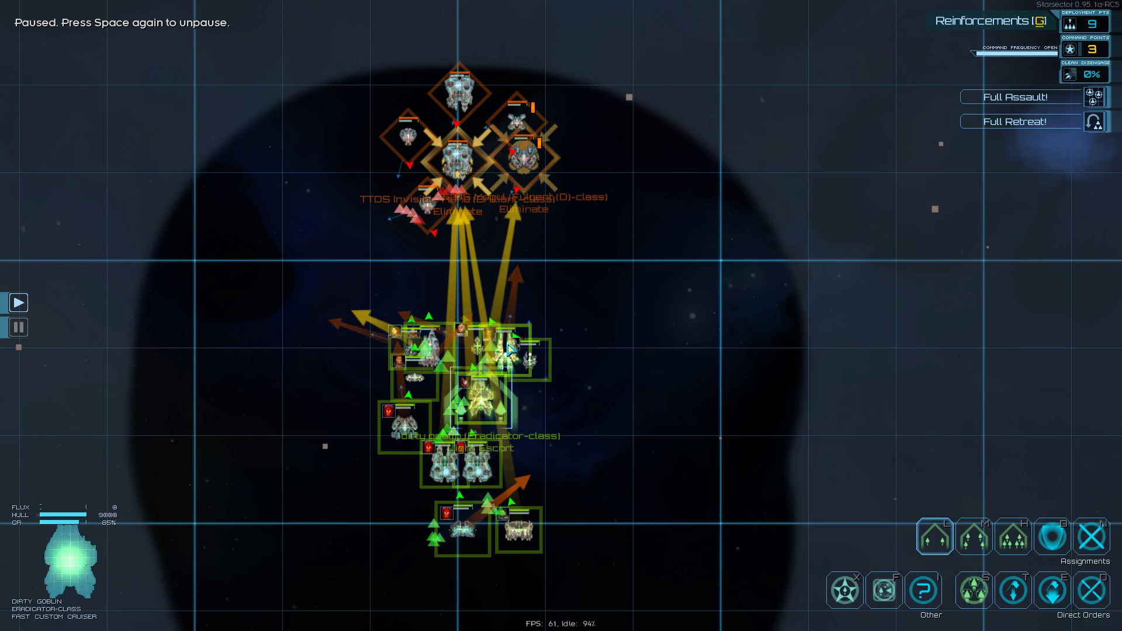
{"action": "key", "text": "Tab"}
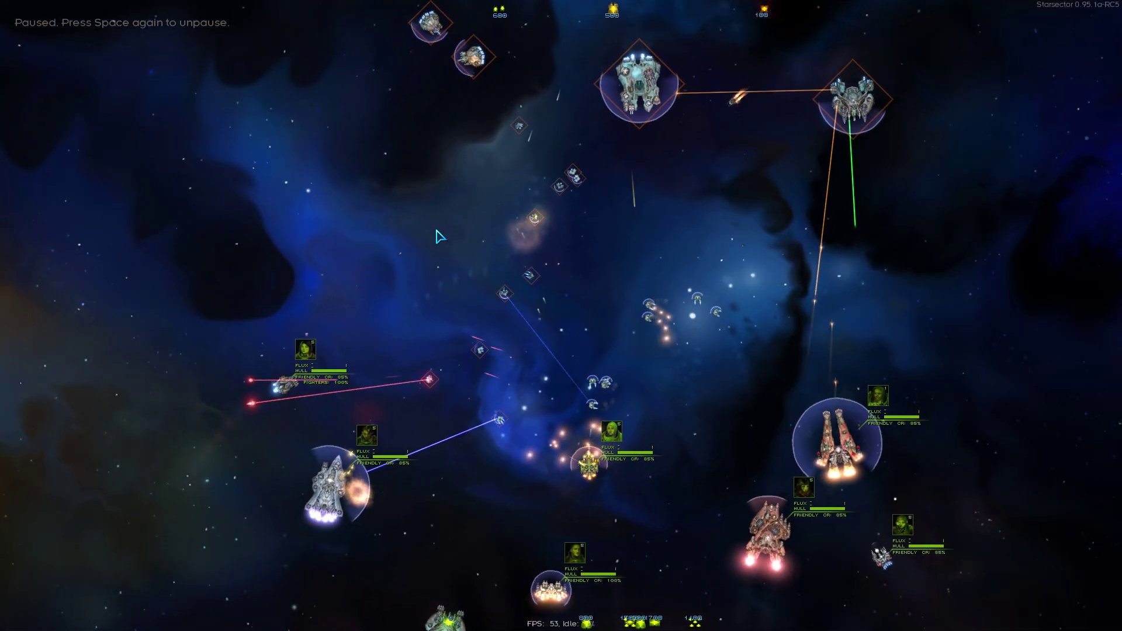
Resume the battle and let the fleet defeat the Remnant ships
{"action": "key", "text": "space"}
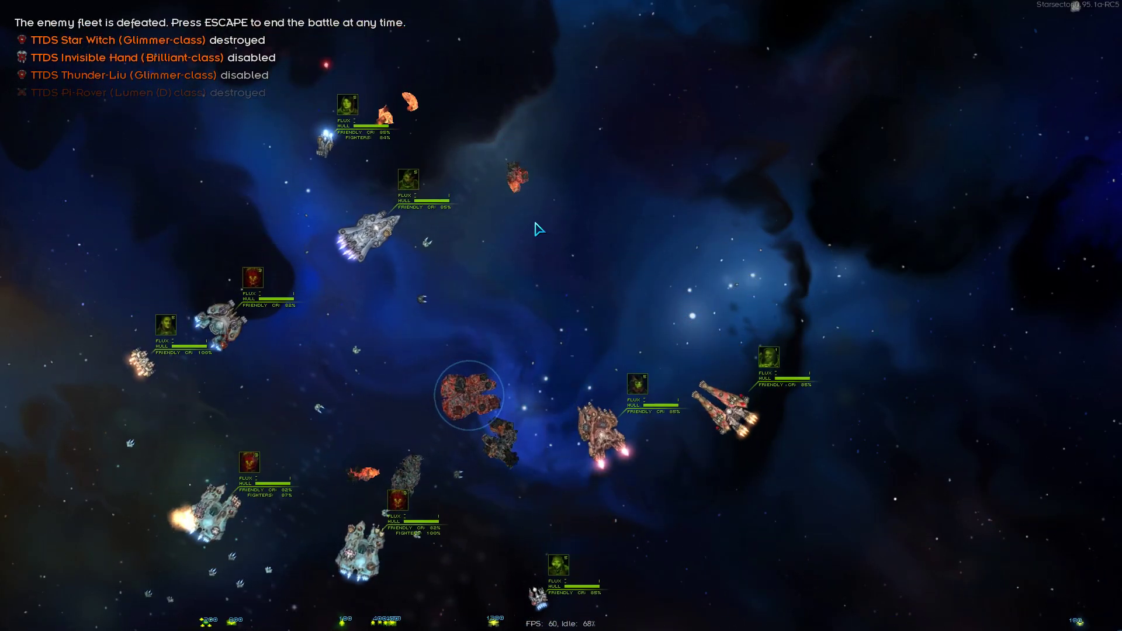
End the battle, decline ship recovery, and take all salvage, including the Spark LPC and credits
{"action": "key", "text": "Escape"}
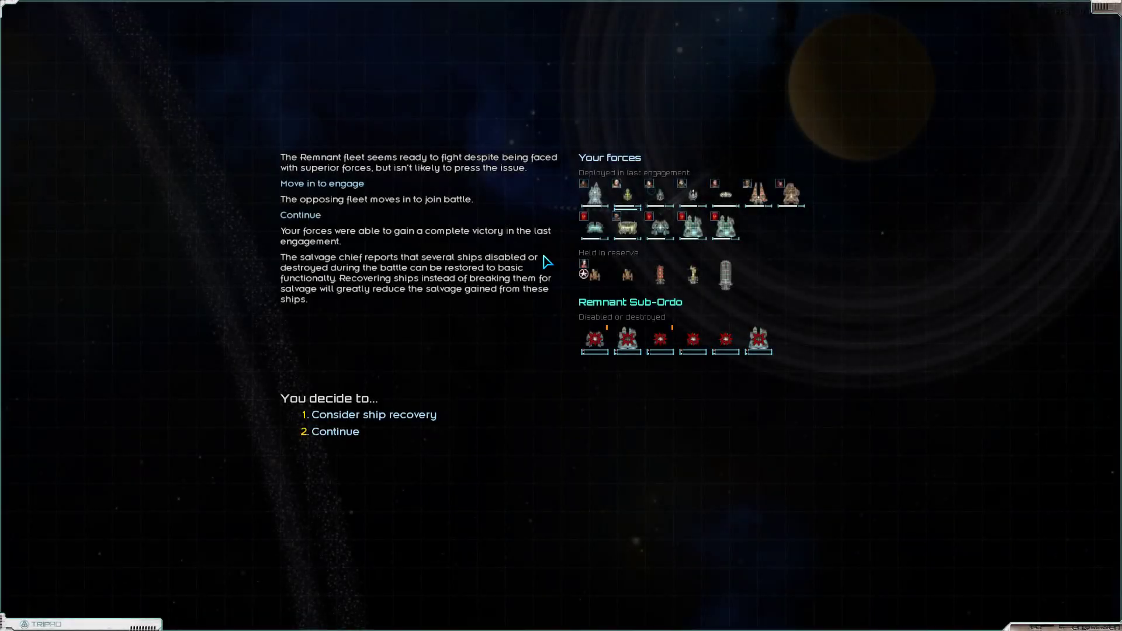
{"action": "left_click", "coordinate": [410, 417]}
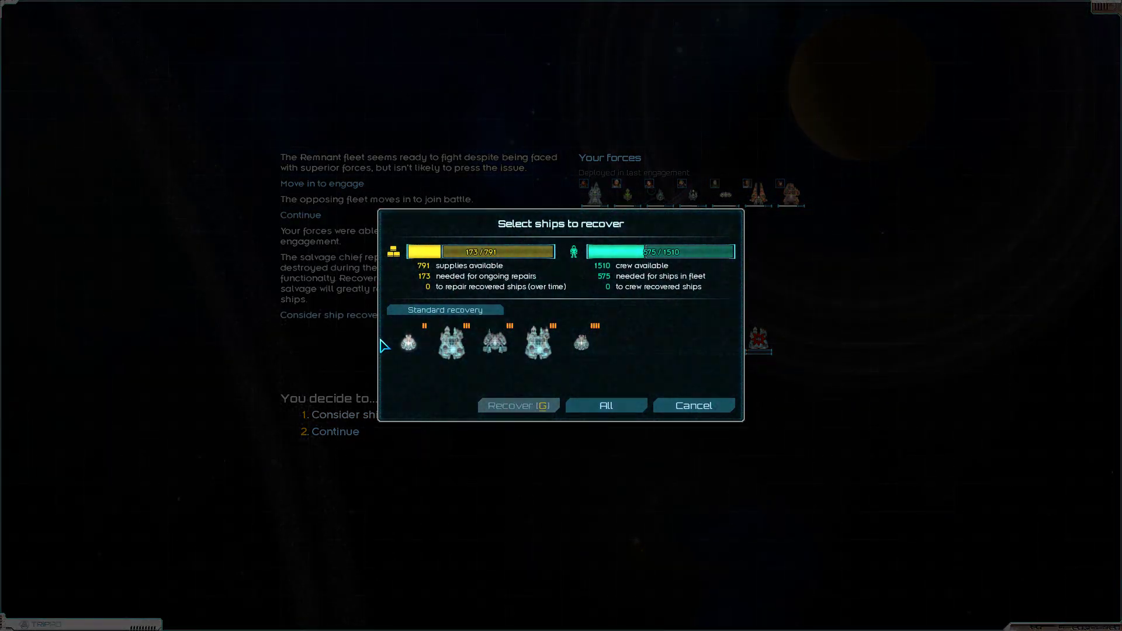
{"action": "left_click", "coordinate": [689, 409]}
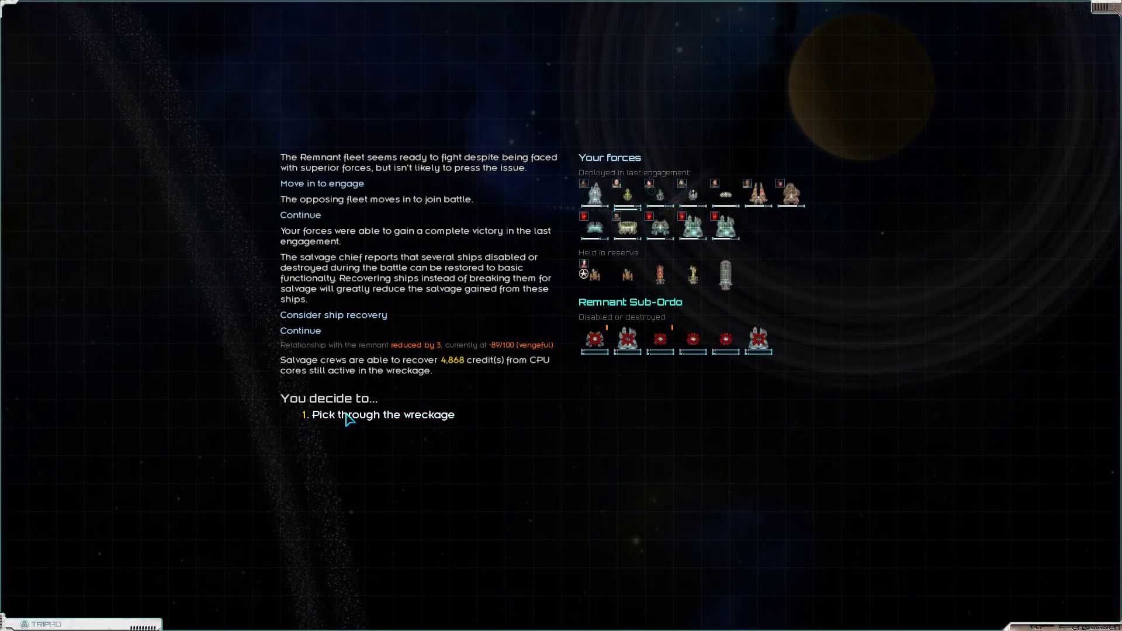
{"action": "left_click", "coordinate": [348, 417]}
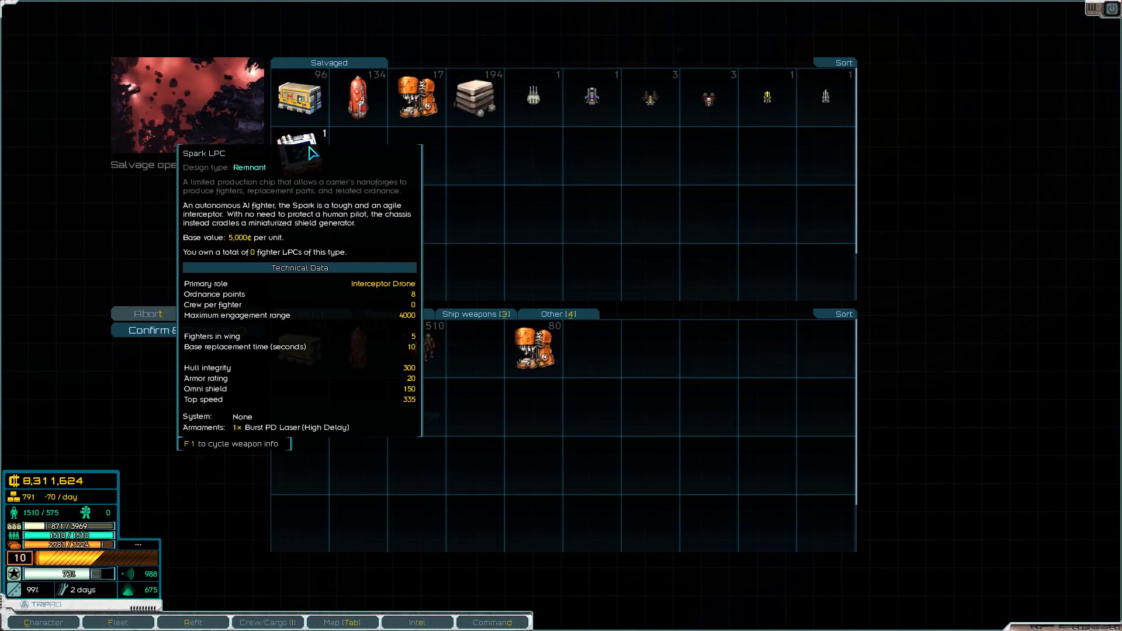
{"action": "left_click", "coordinate": [245, 320]}
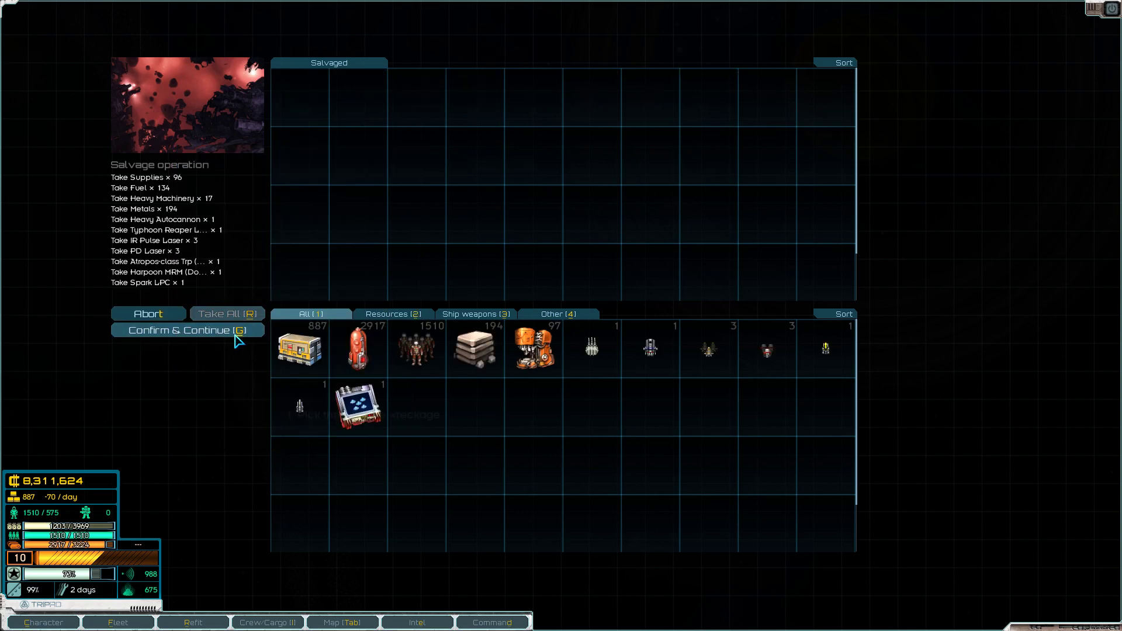
{"action": "left_click", "coordinate": [239, 333]}
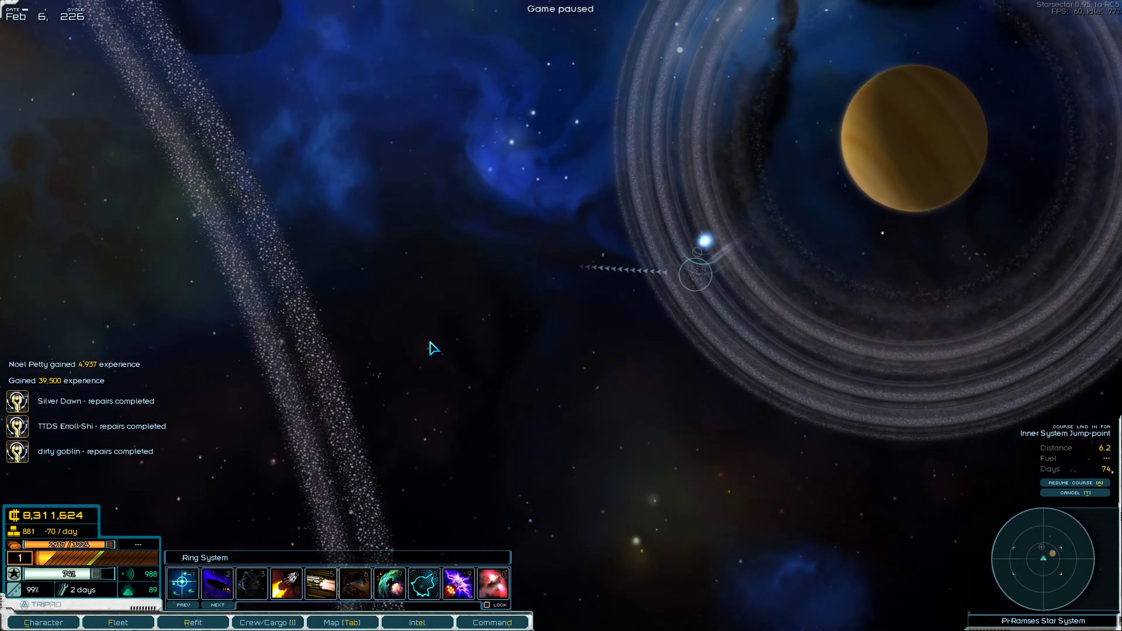
Salvage the debris field and collect its loot
{"action": "left_click", "coordinate": [636, 314]}
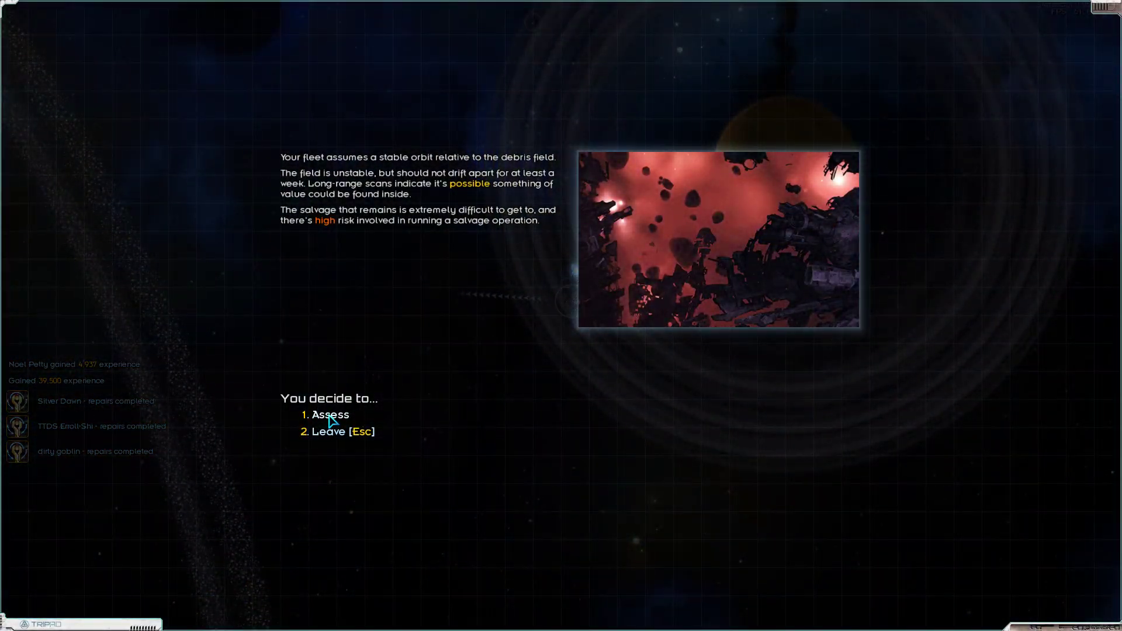
{"action": "left_click", "coordinate": [332, 417]}
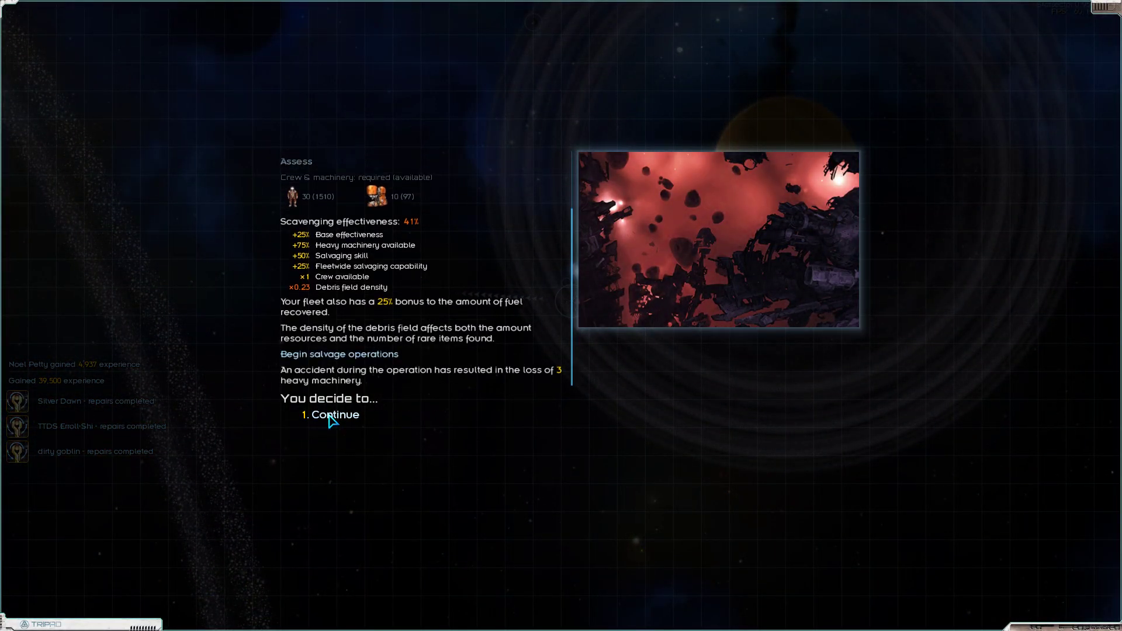
{"action": "left_click", "coordinate": [331, 418]}
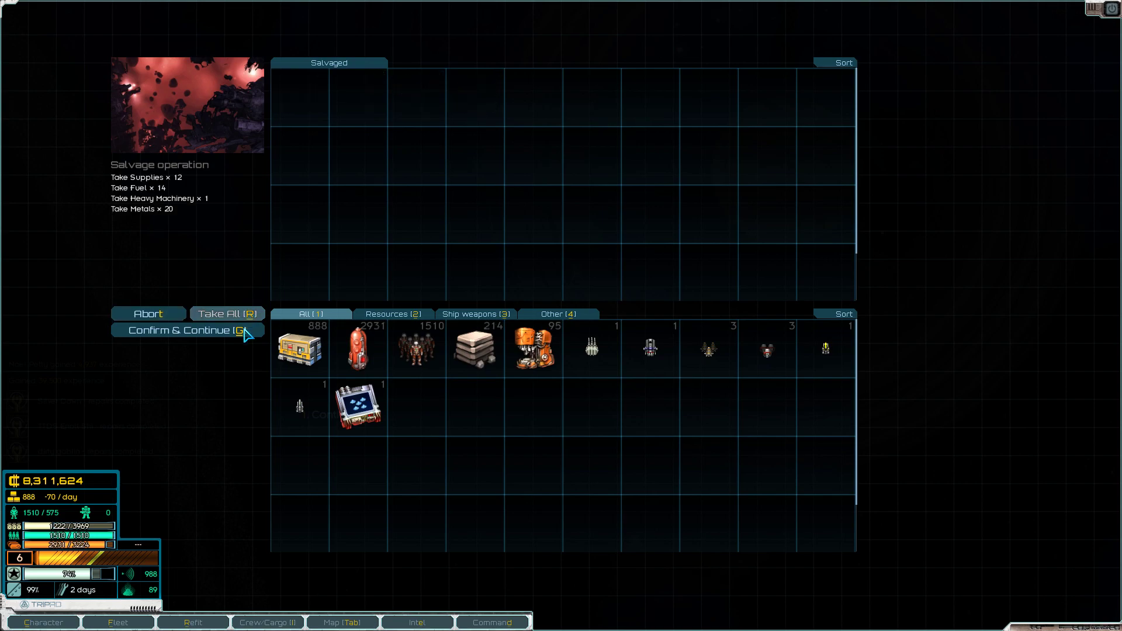
{"action": "left_click", "coordinate": [246, 334]}
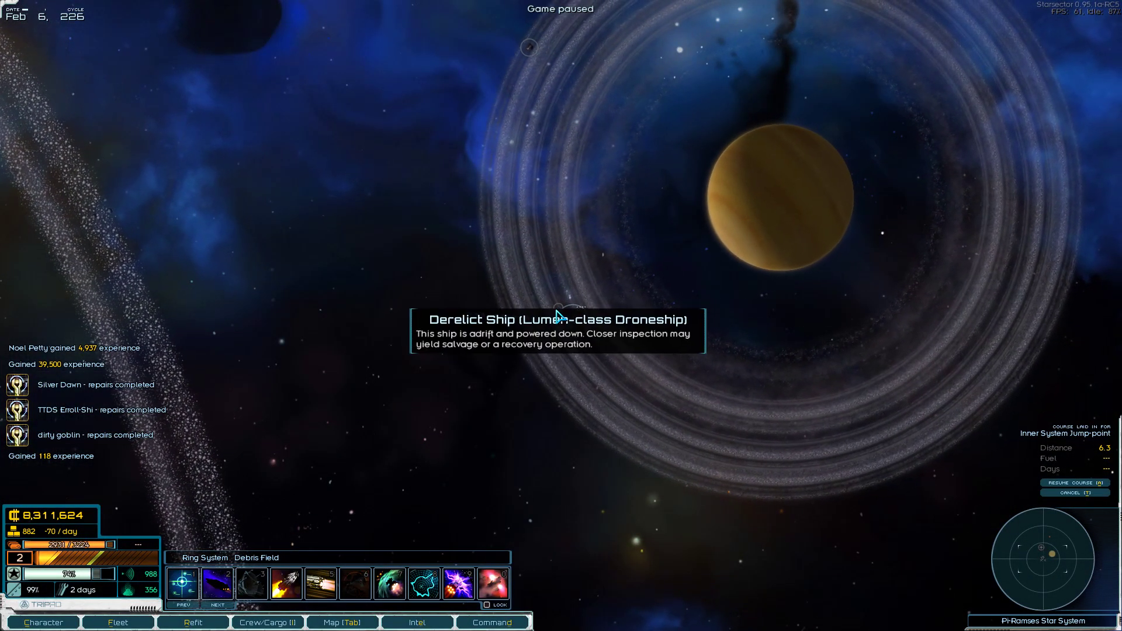
Salvage the derelict Lumen-class droneship and bring up the Pi-Ramses system map
{"action": "left_click", "coordinate": [553, 309]}
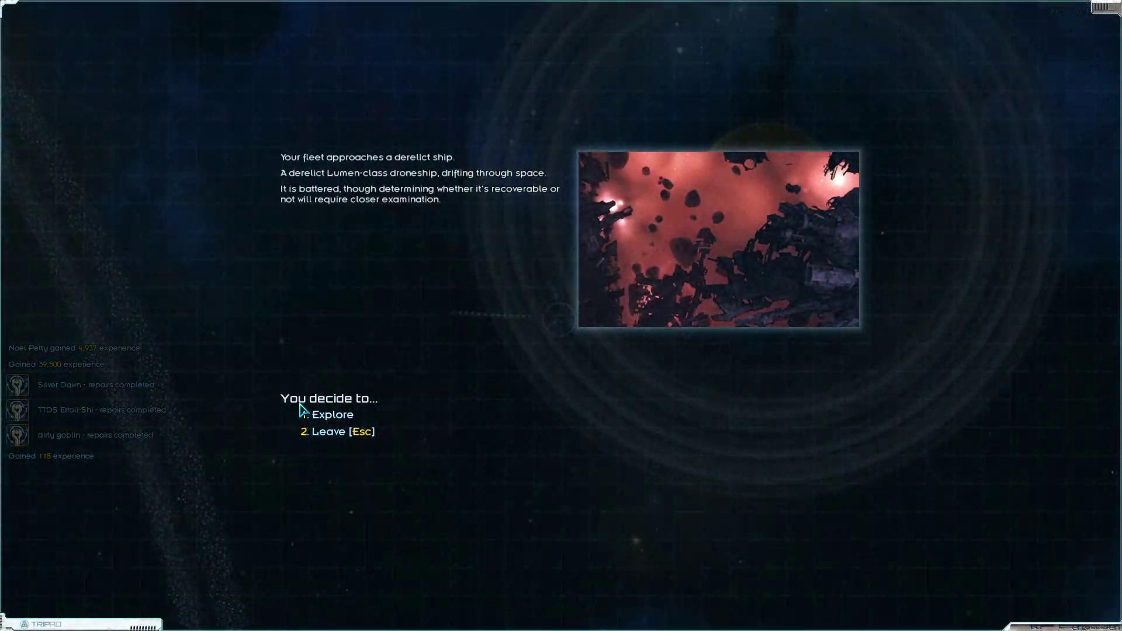
{"action": "left_click", "coordinate": [316, 413]}
{"action": "key", "text": "1"}
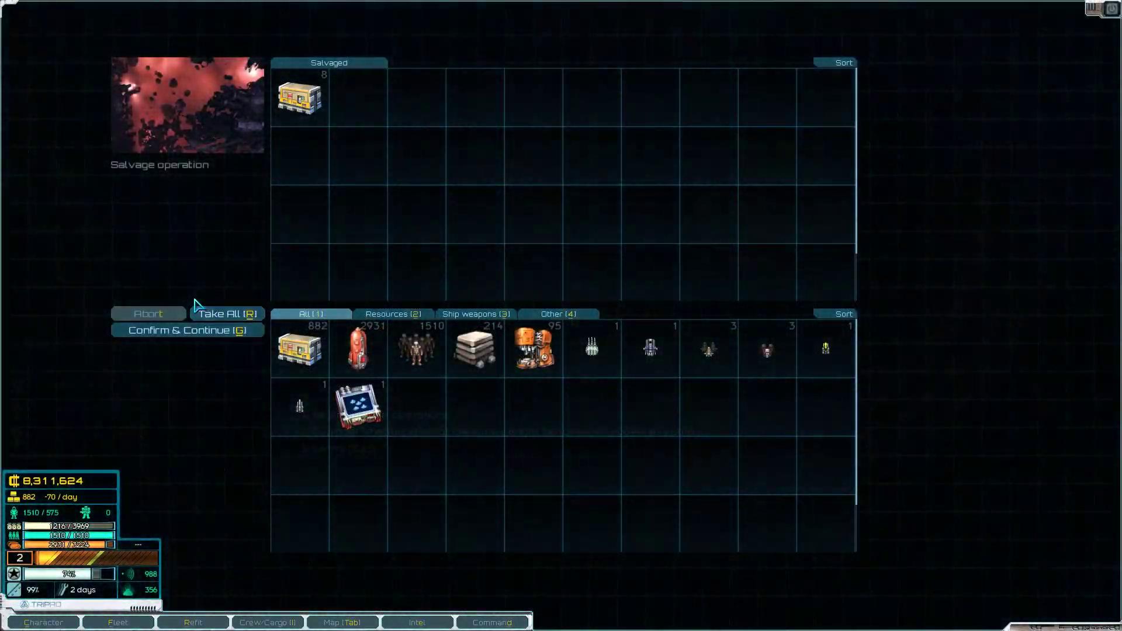
{"action": "left_click", "coordinate": [225, 331]}
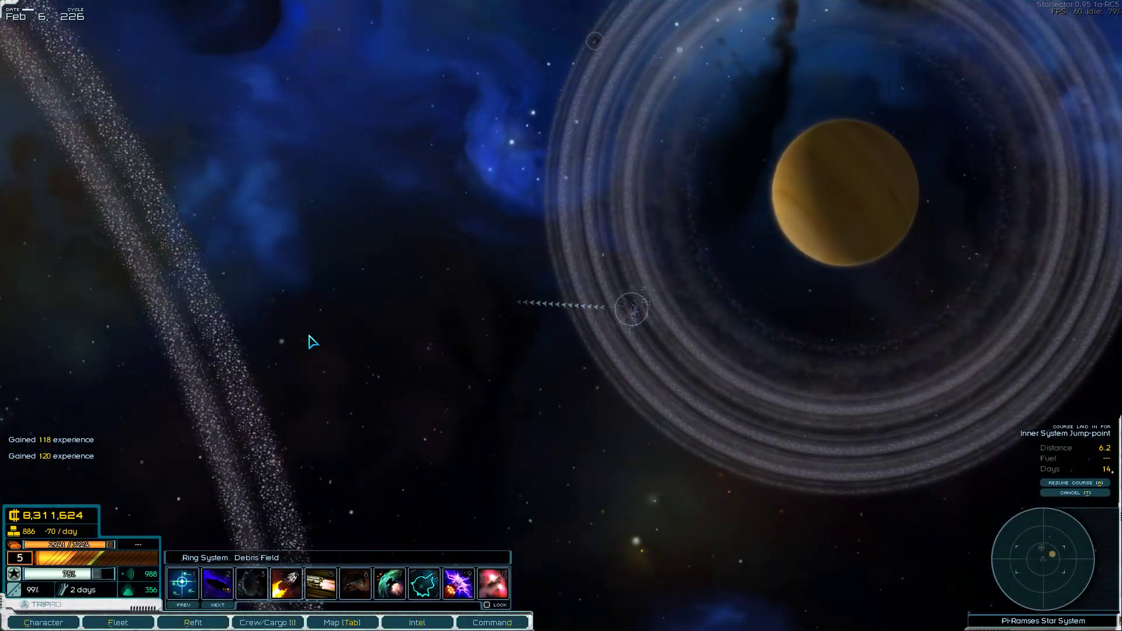
{"action": "key", "text": "Tab"}
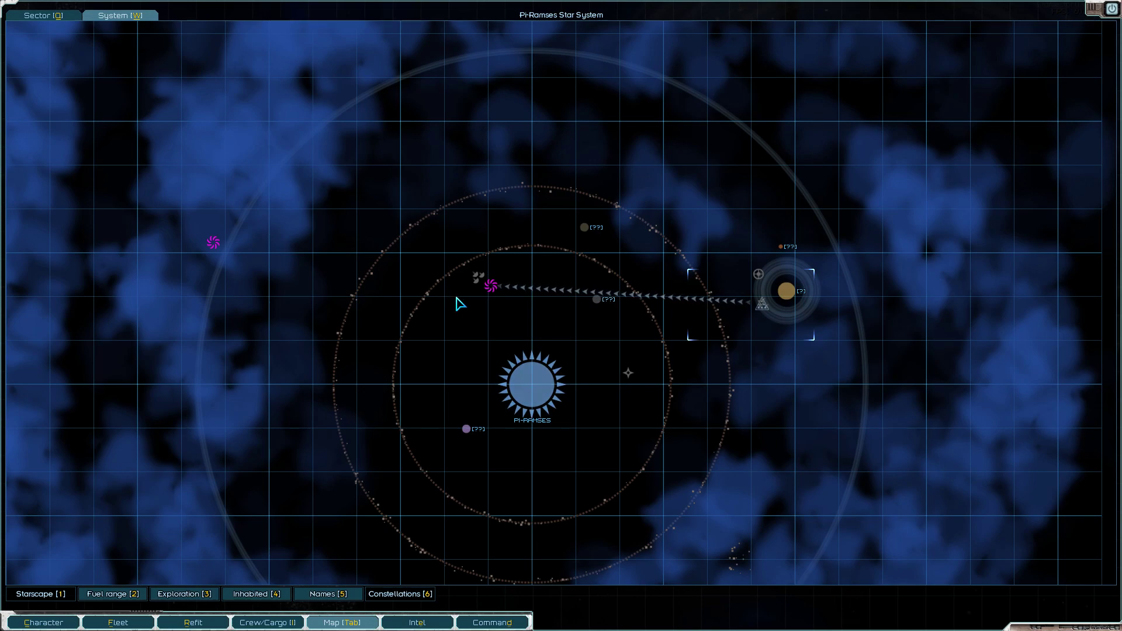
Resume the sped-up course, then view Habrok's survey screen showing a 200% hazard rating
{"action": "key", "text": "Escape"}
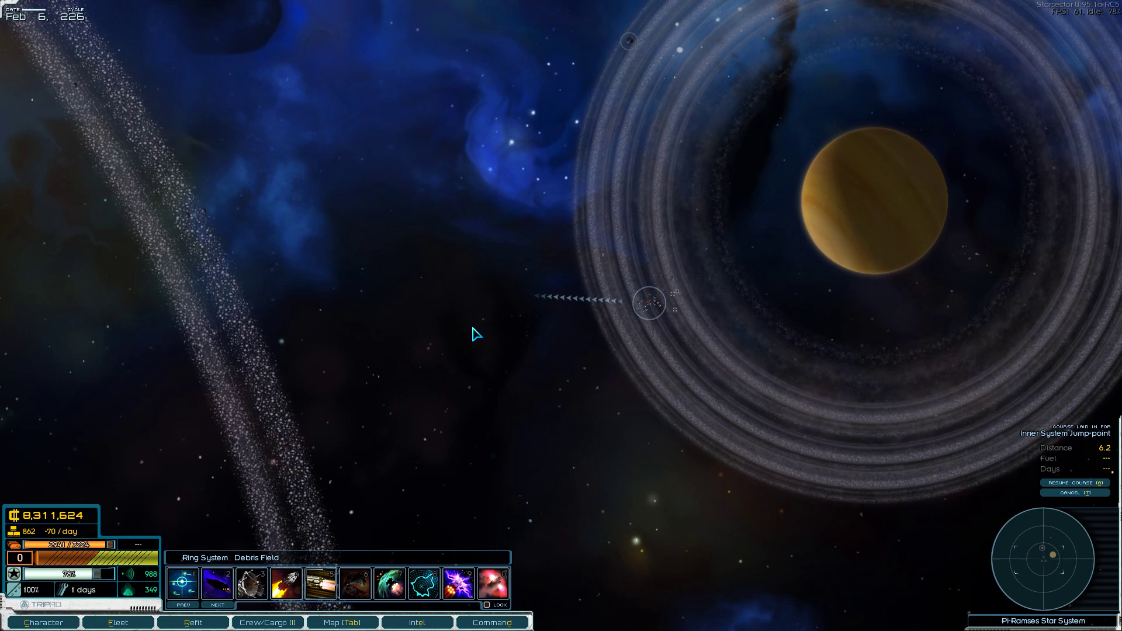
{"action": "key", "text": "r"}
{"action": "key", "text": "shift"}
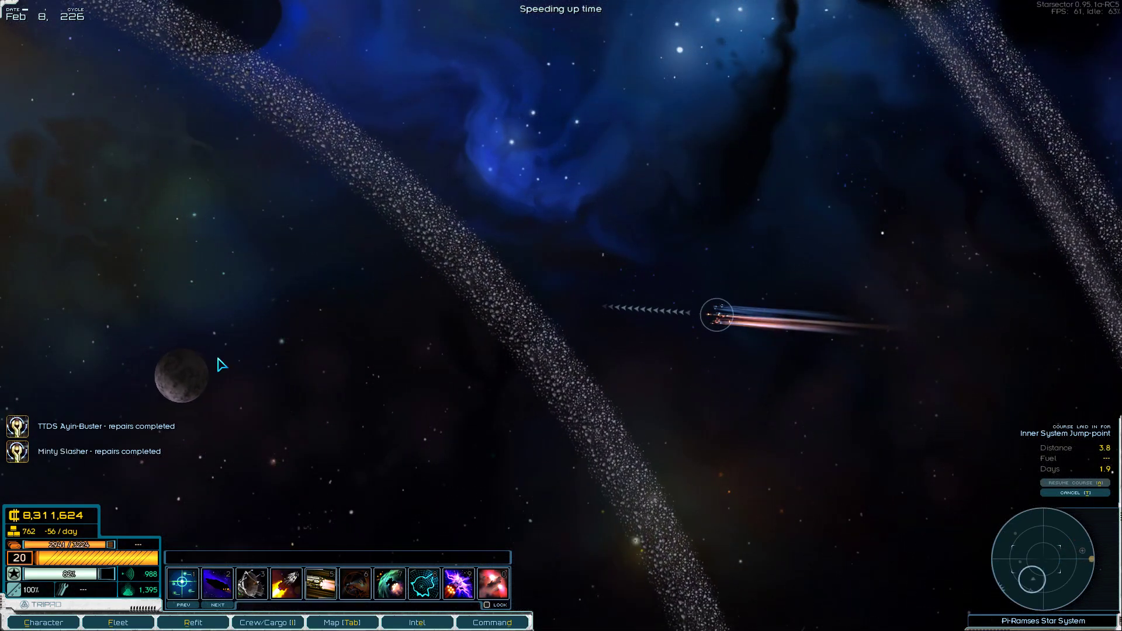
{"action": "left_click", "coordinate": [263, 368]}
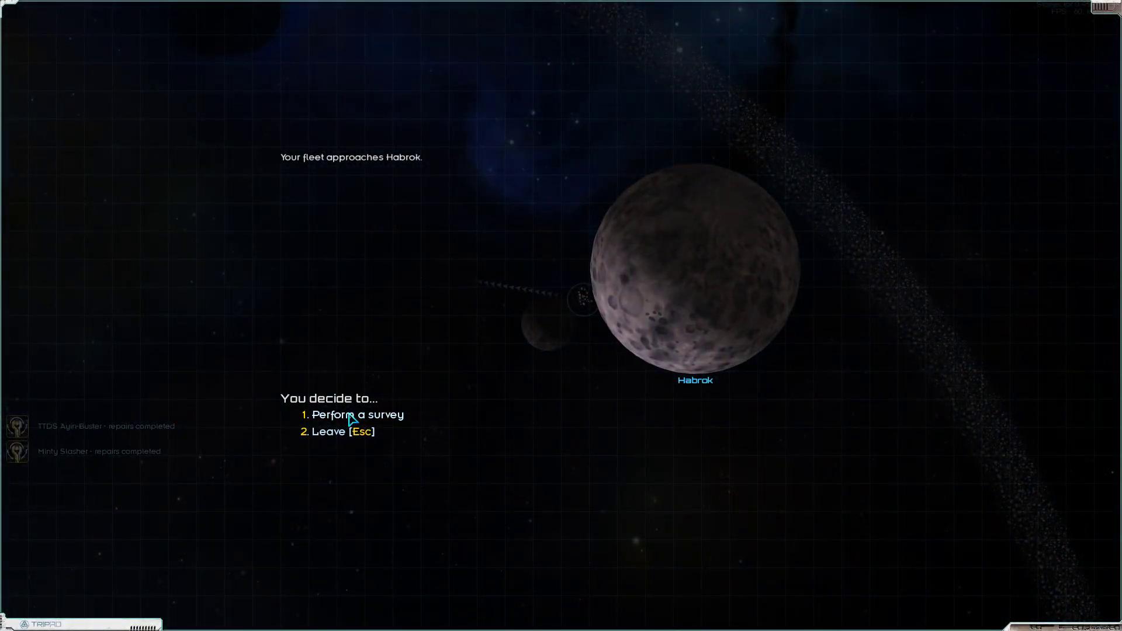
{"action": "left_click", "coordinate": [351, 415]}
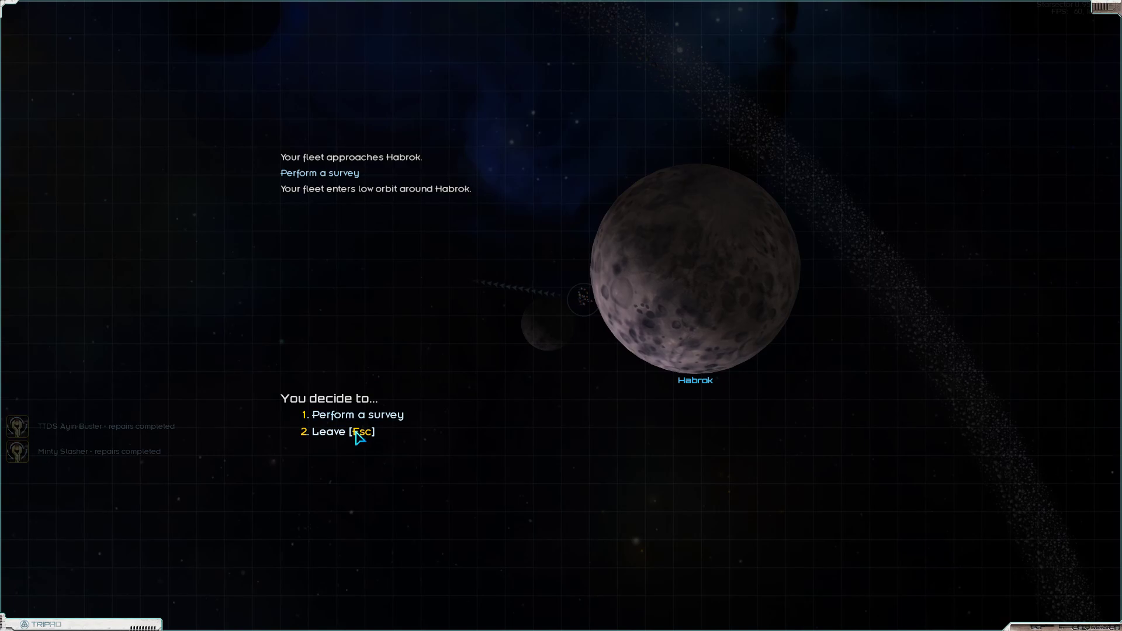
Leave Habrok unsurveyed and look over the intel reports
{"action": "left_click", "coordinate": [356, 432]}
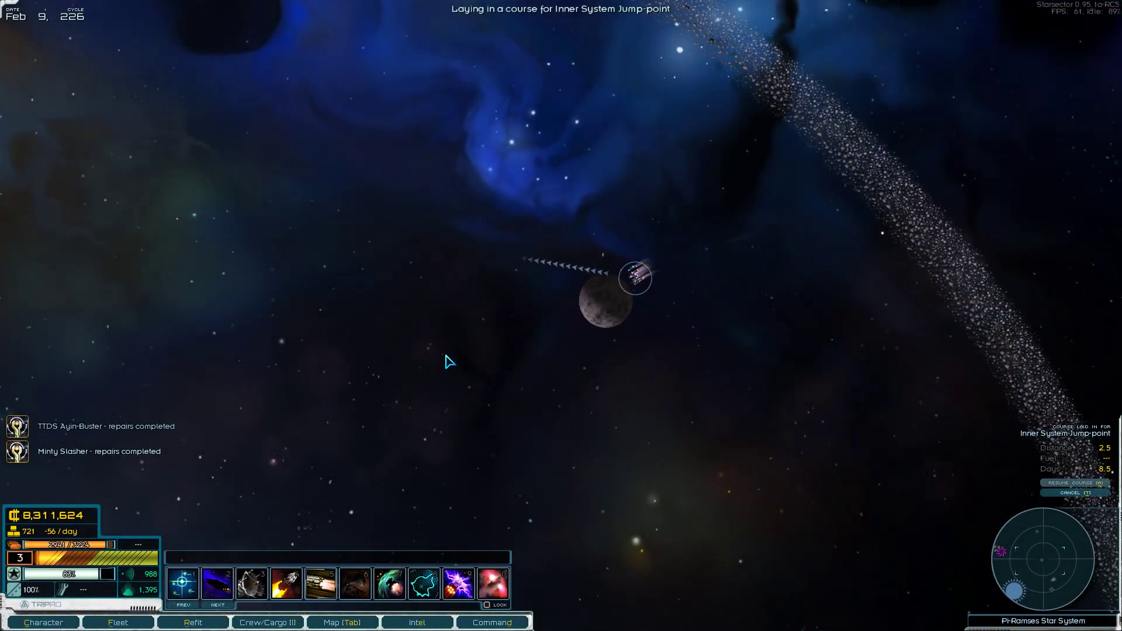
{"action": "key", "text": "e"}
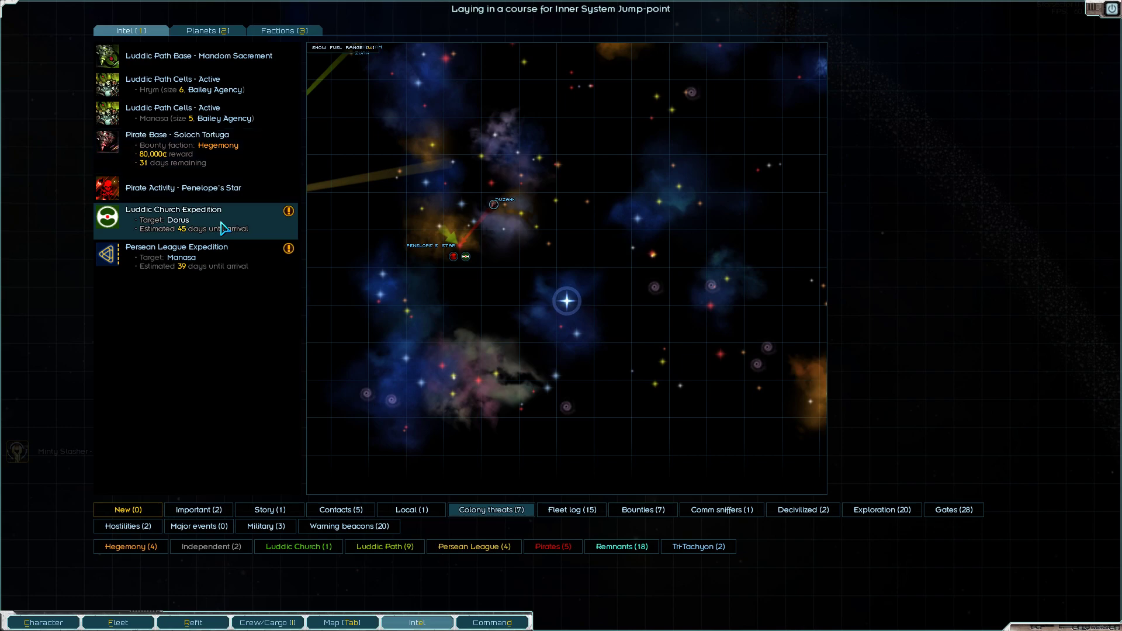
{"action": "key", "text": "Escape"}
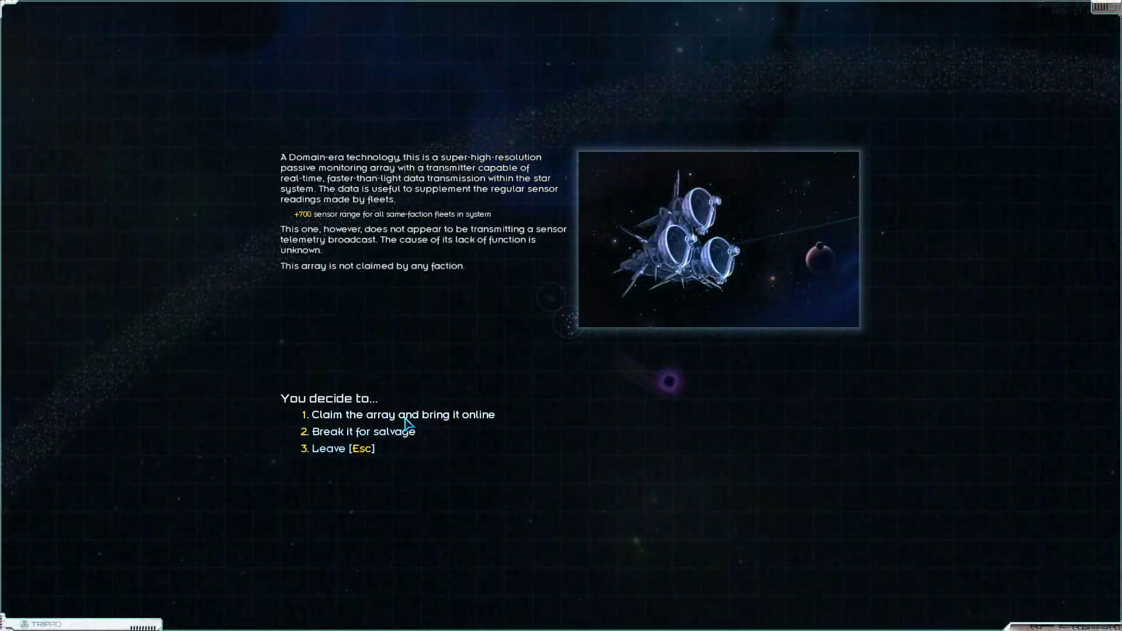
Bring the Sensor Array online, leave it, and order the jump into hyperspace
{"action": "left_click", "coordinate": [333, 416]}
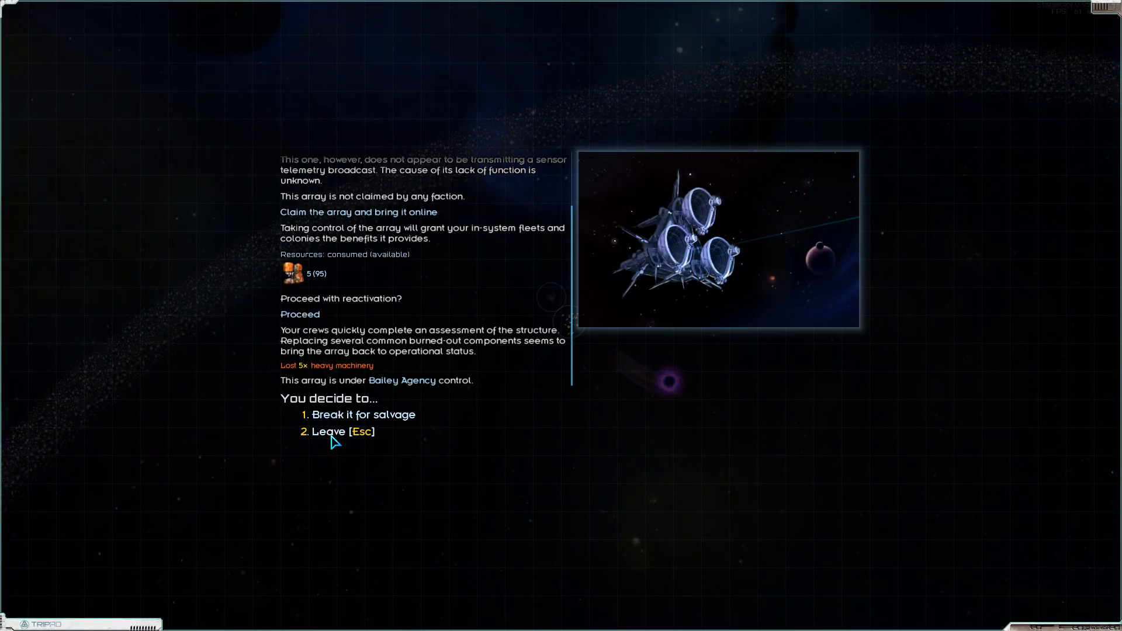
{"action": "left_click", "coordinate": [333, 432]}
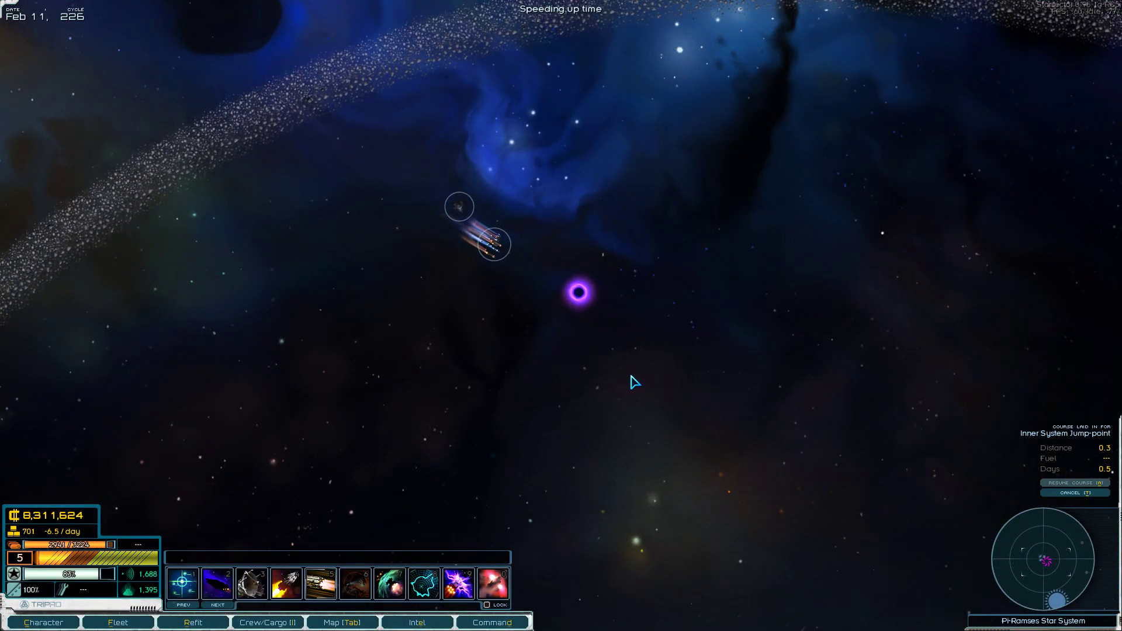
{"action": "key", "text": "1"}
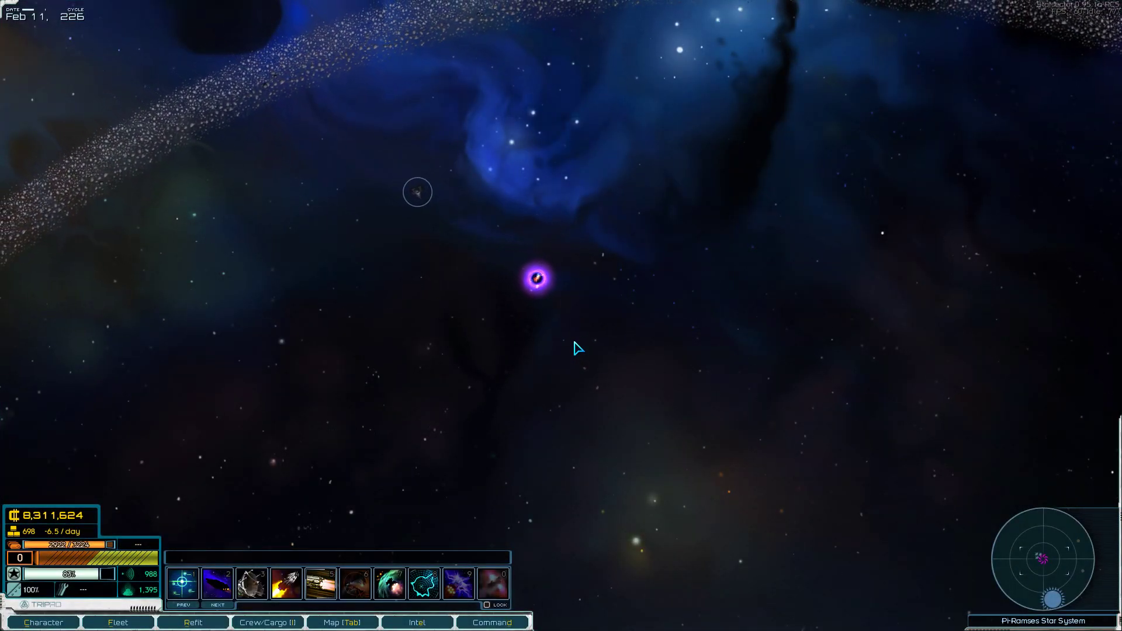
Travel through hyperspace at speed and jump into the Stella Vitae system
{"action": "key", "text": "Tab"}
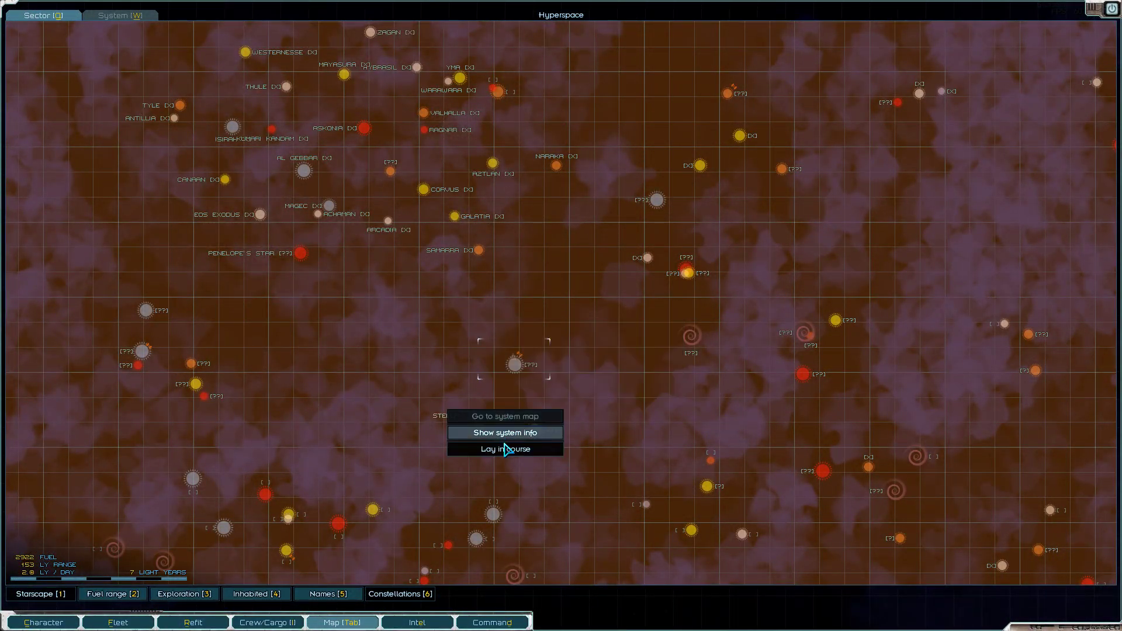
{"action": "key", "text": "Tab"}
{"action": "key", "text": "shift"}
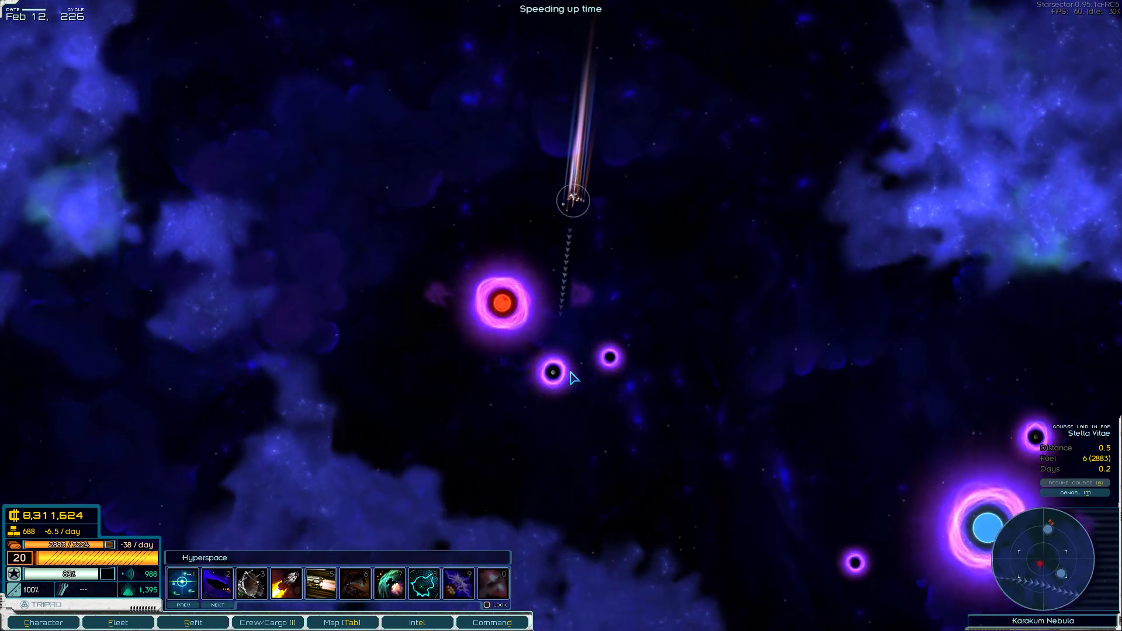
{"action": "key", "text": "1"}
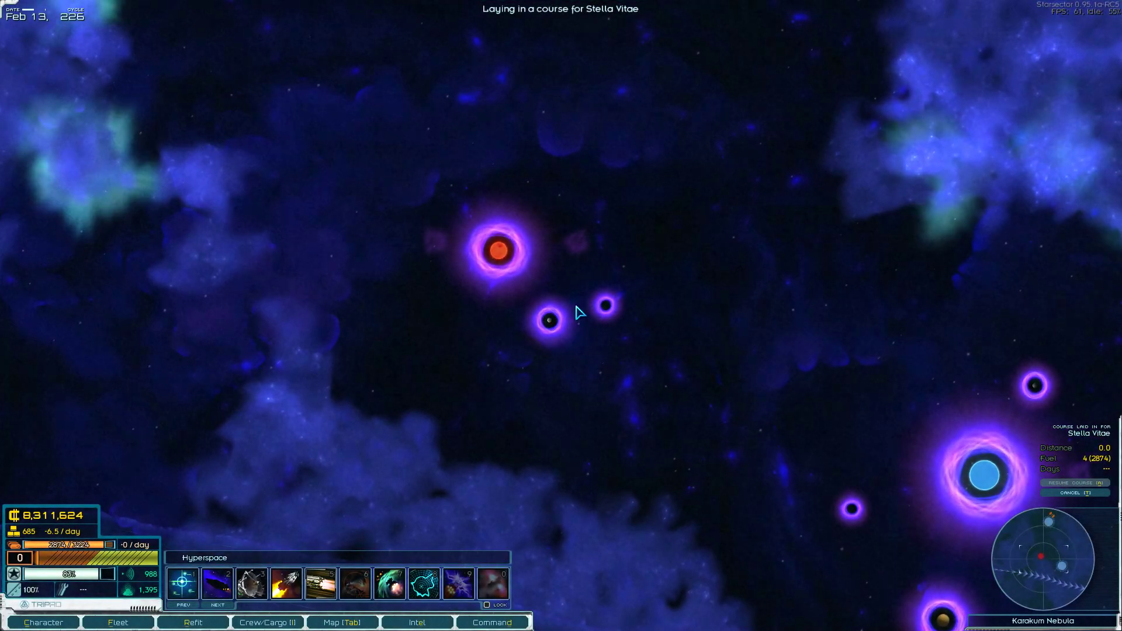
Look over the Stella Vitae system map
{"action": "key", "text": "Tab"}
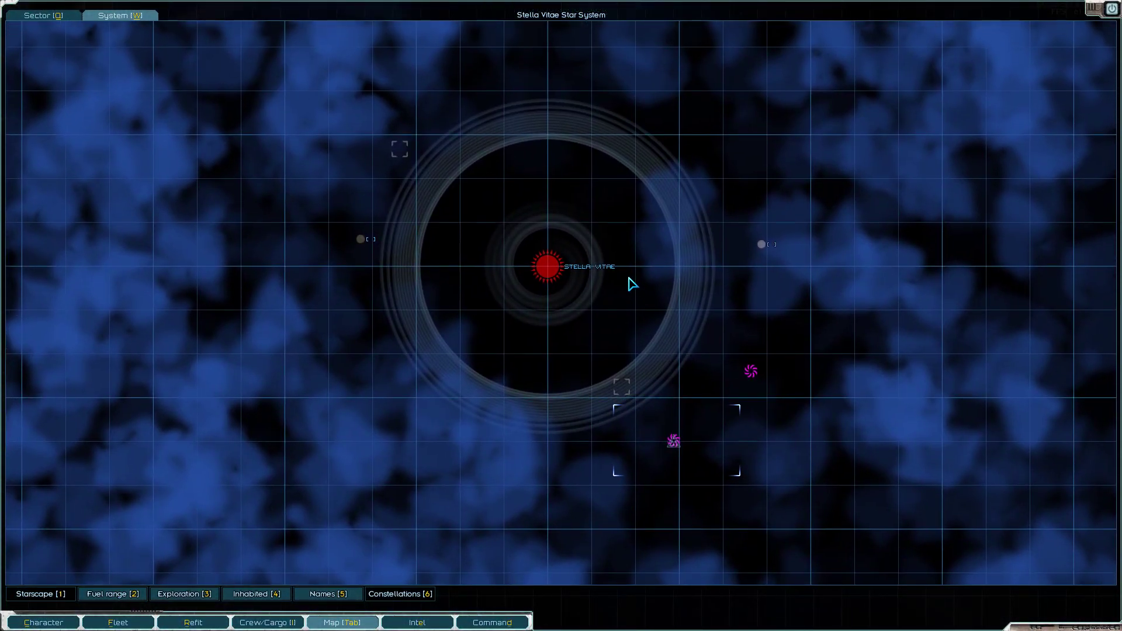
{"action": "left_click_drag", "start_coordinate": [630, 289], "coordinate": [622, 260]}
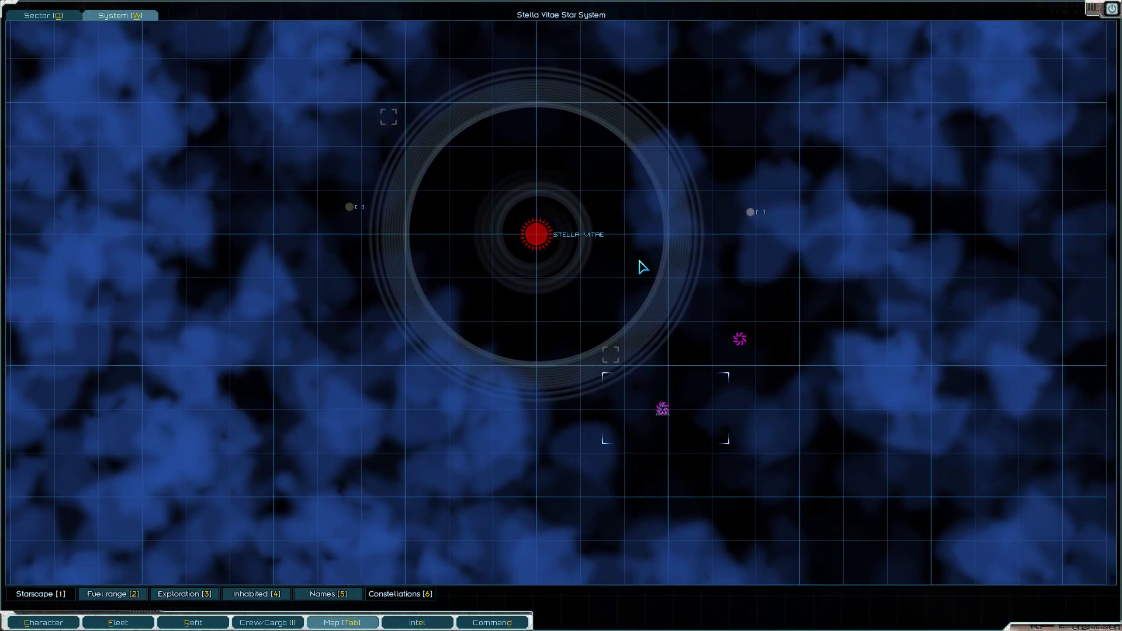
{"action": "key", "text": "Tab"}
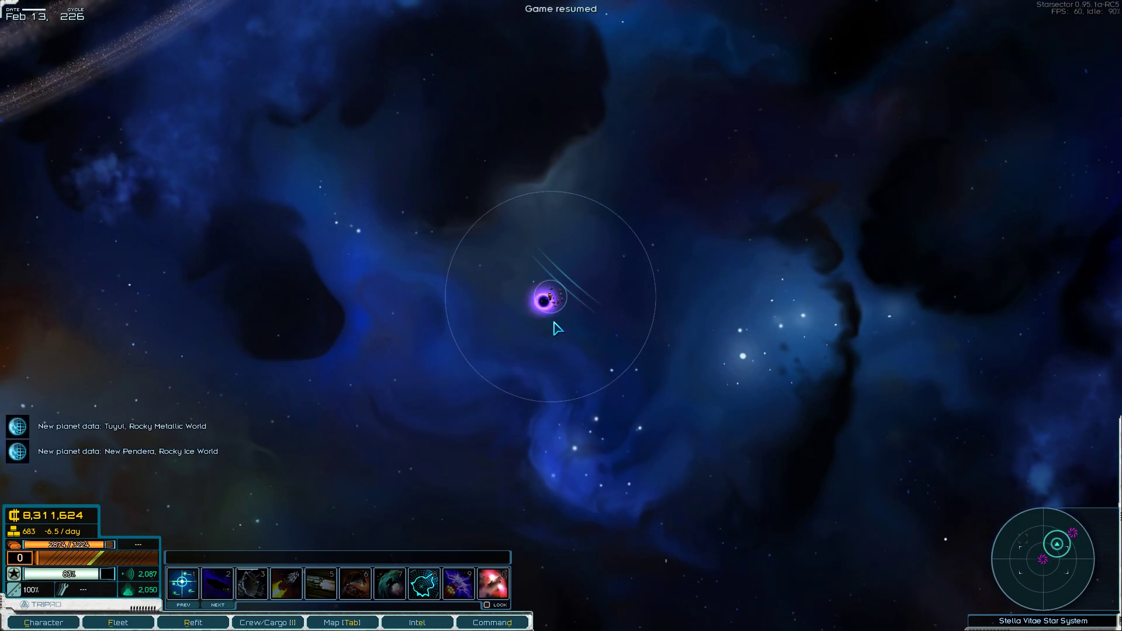
{"action": "key", "text": "Tab"}
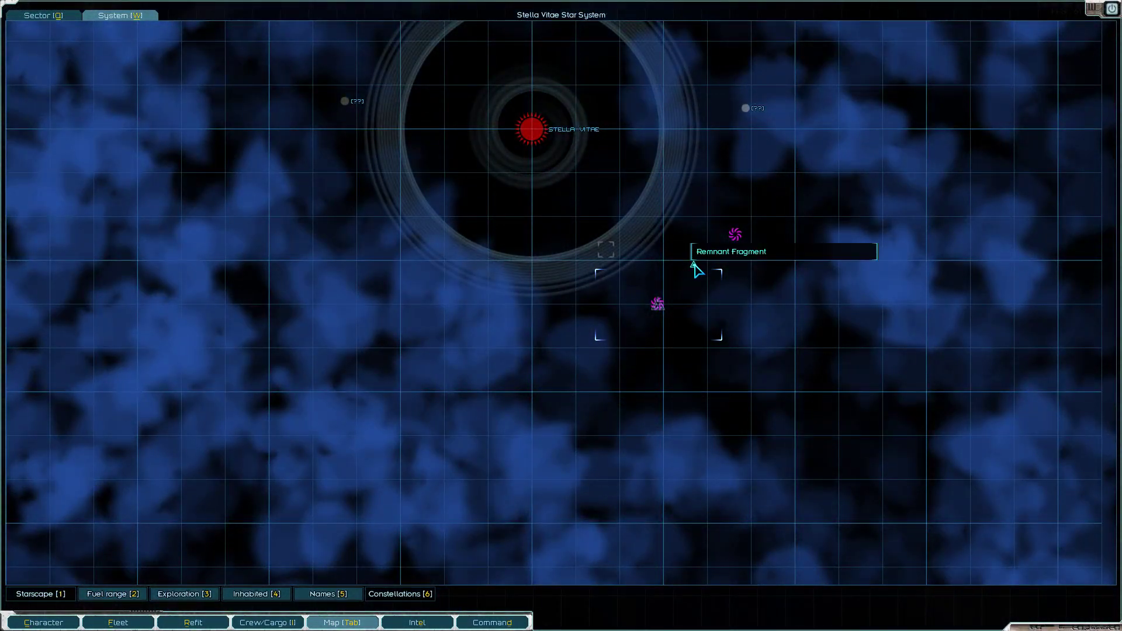
{"action": "key", "text": "Tab"}
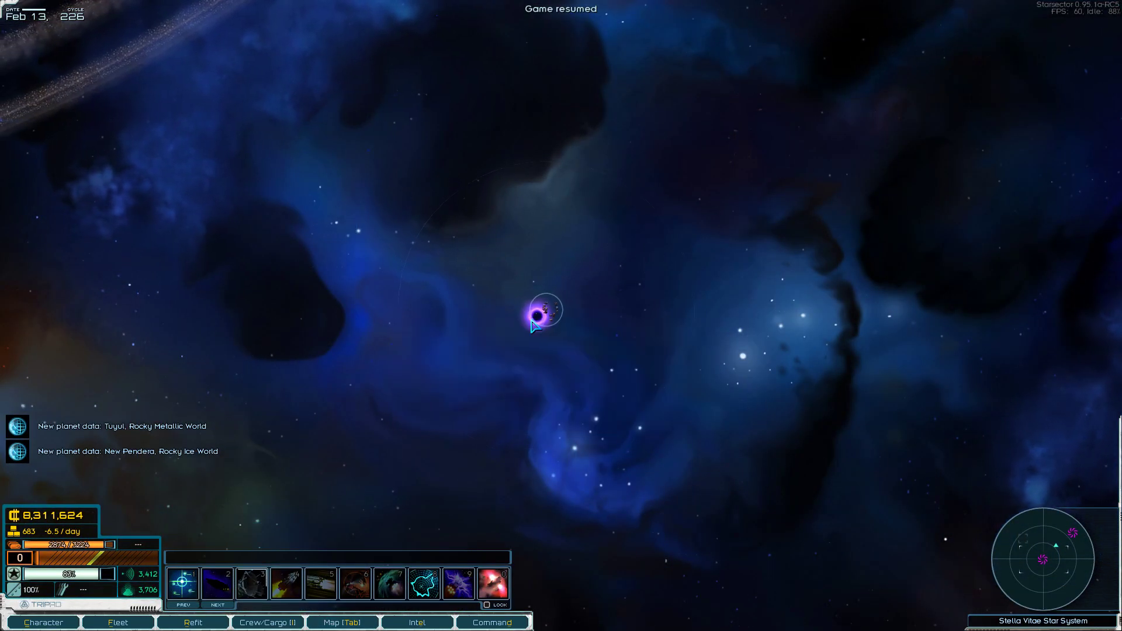
Jump back to hyperspace from Stella Vitae's jump-point and open the sector map
{"action": "left_click", "coordinate": [532, 329]}
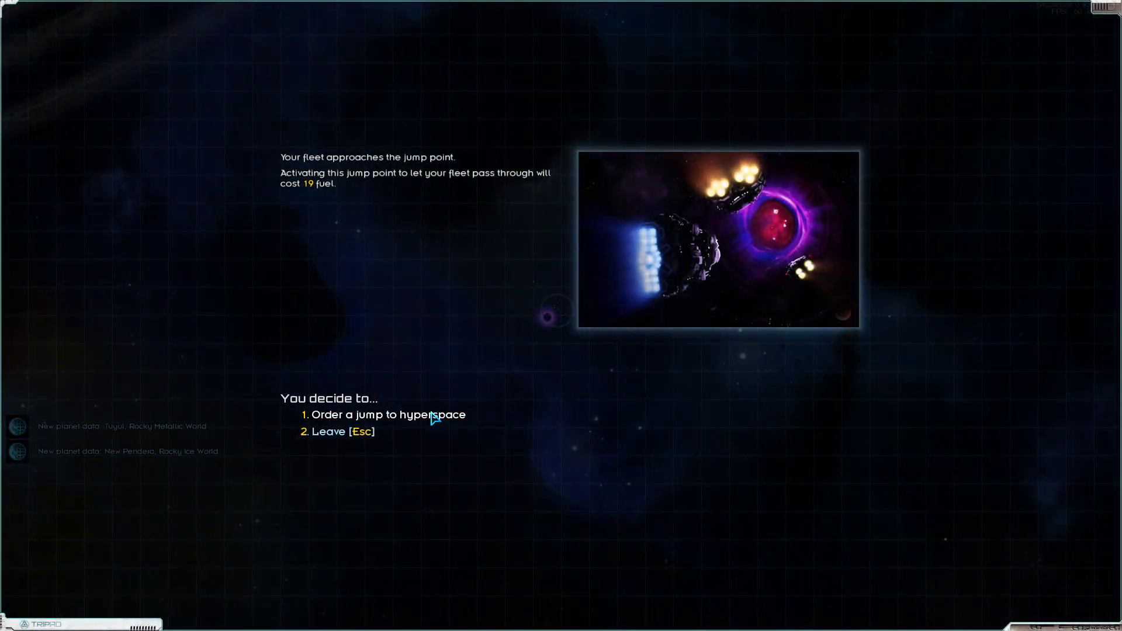
{"action": "left_click", "coordinate": [432, 417]}
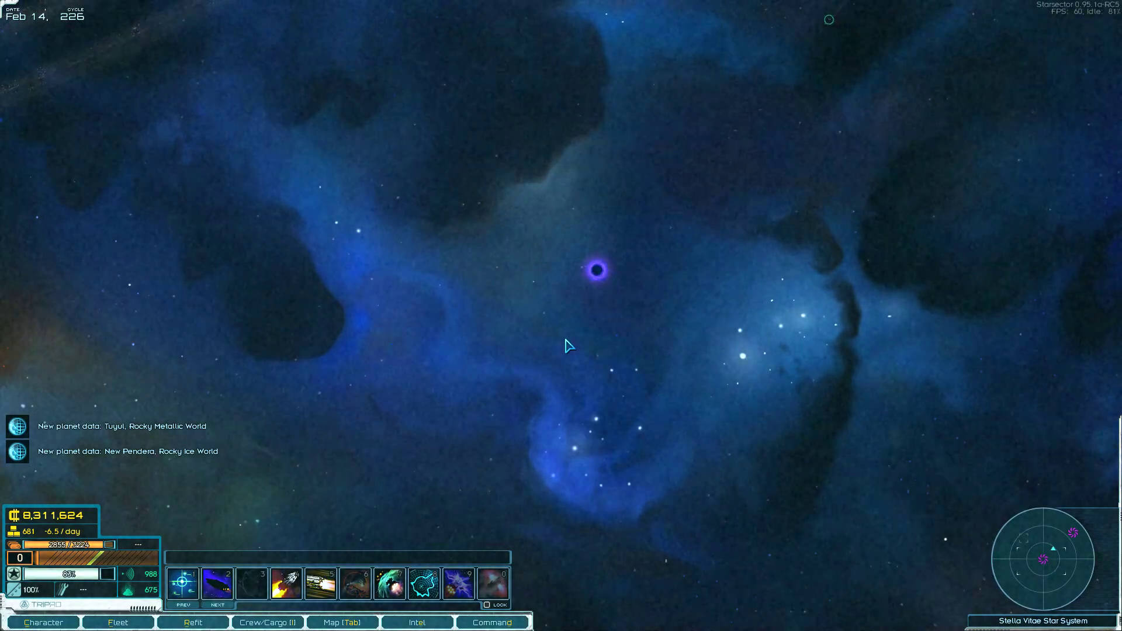
{"action": "key", "text": "Tab"}
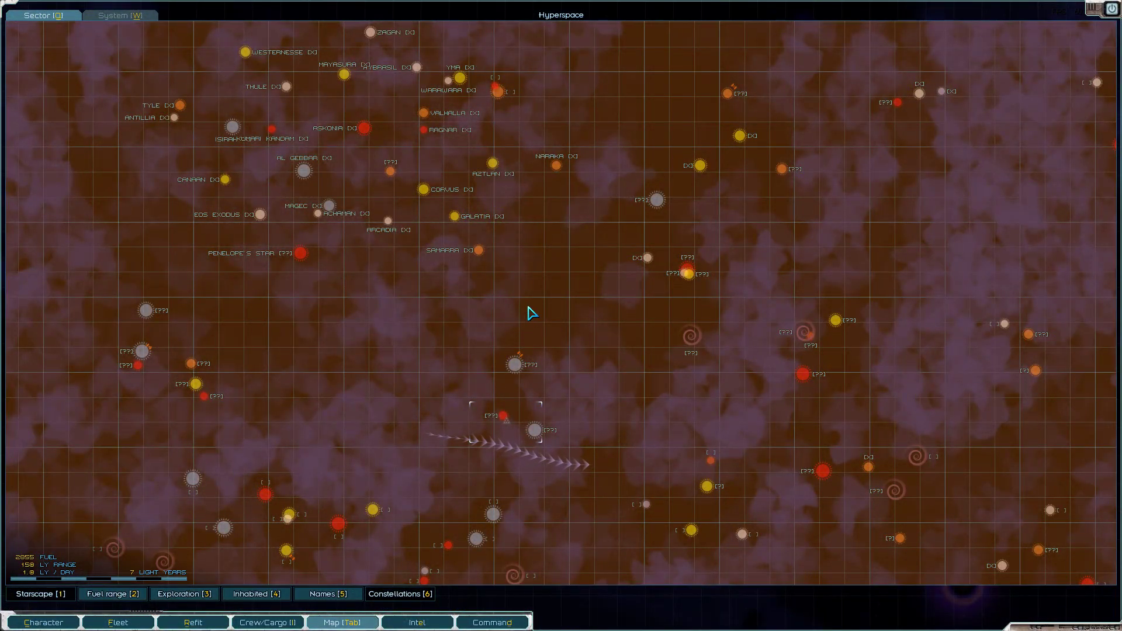
Filter the intel to gates and locate the Samarra system on the sector map
{"action": "key", "text": "e"}
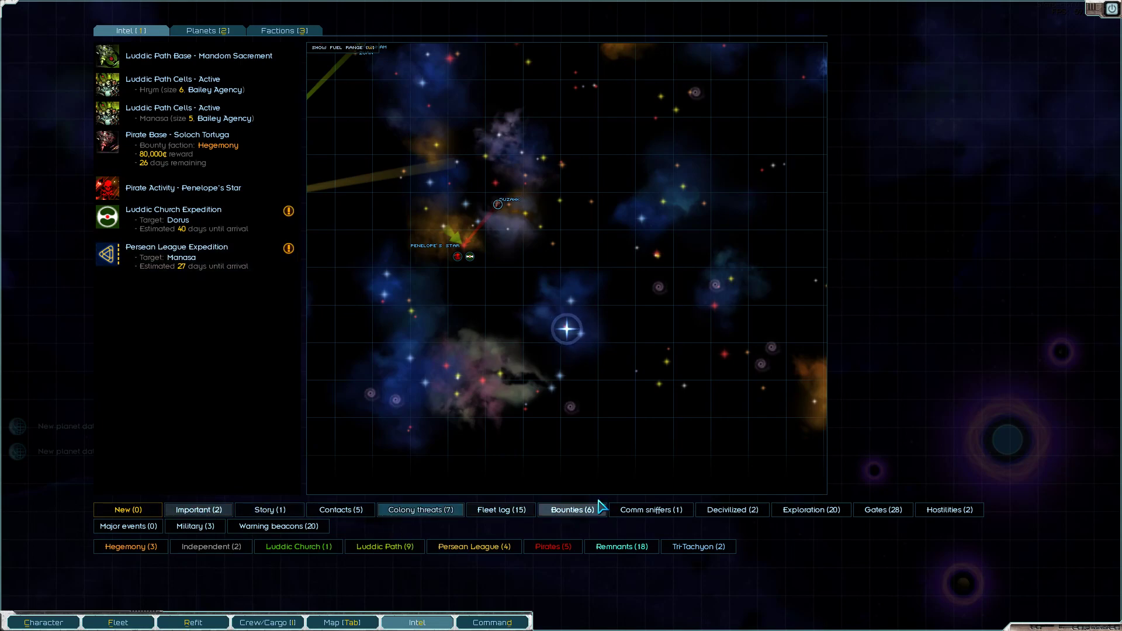
{"action": "left_click", "coordinate": [873, 511]}
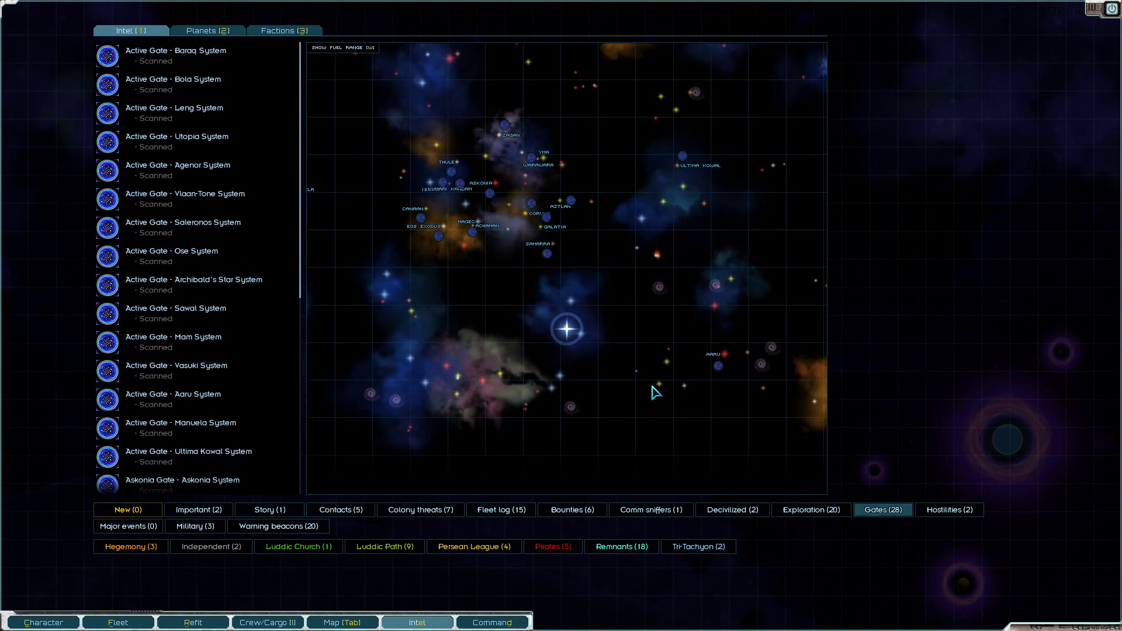
{"action": "left_click", "coordinate": [554, 252]}
{"action": "left_click", "coordinate": [481, 252]}
{"action": "left_click", "coordinate": [499, 270]}
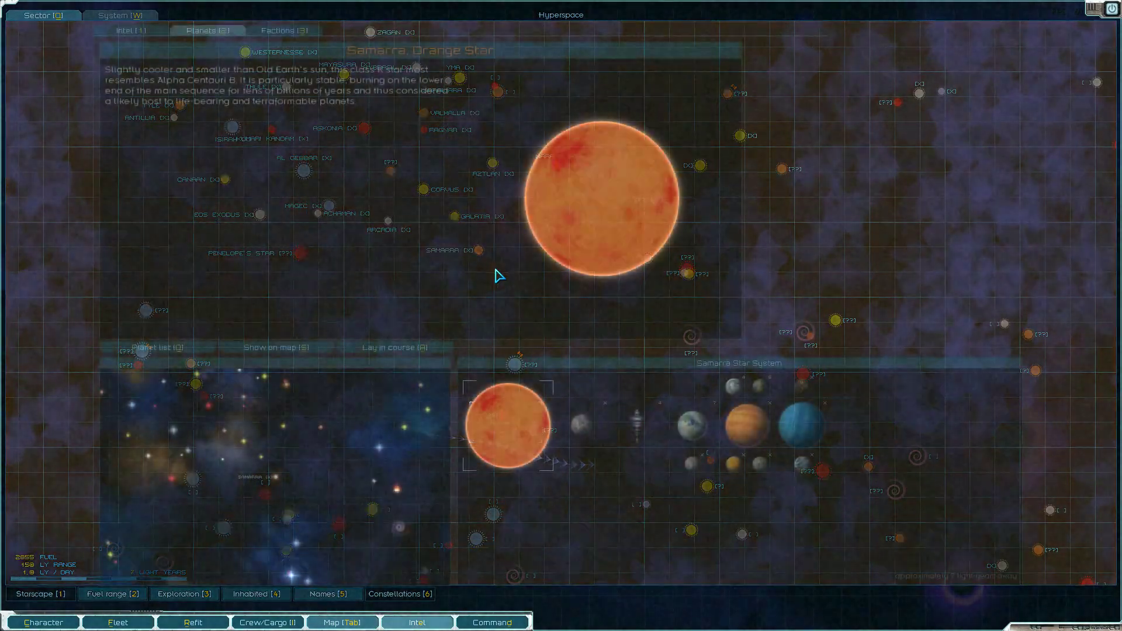
{"action": "left_click", "coordinate": [271, 349]}
Lay in a course for Samarra Gate, travel at speed, and pause near the Samarra jump-point
{"action": "left_click", "coordinate": [558, 303]}
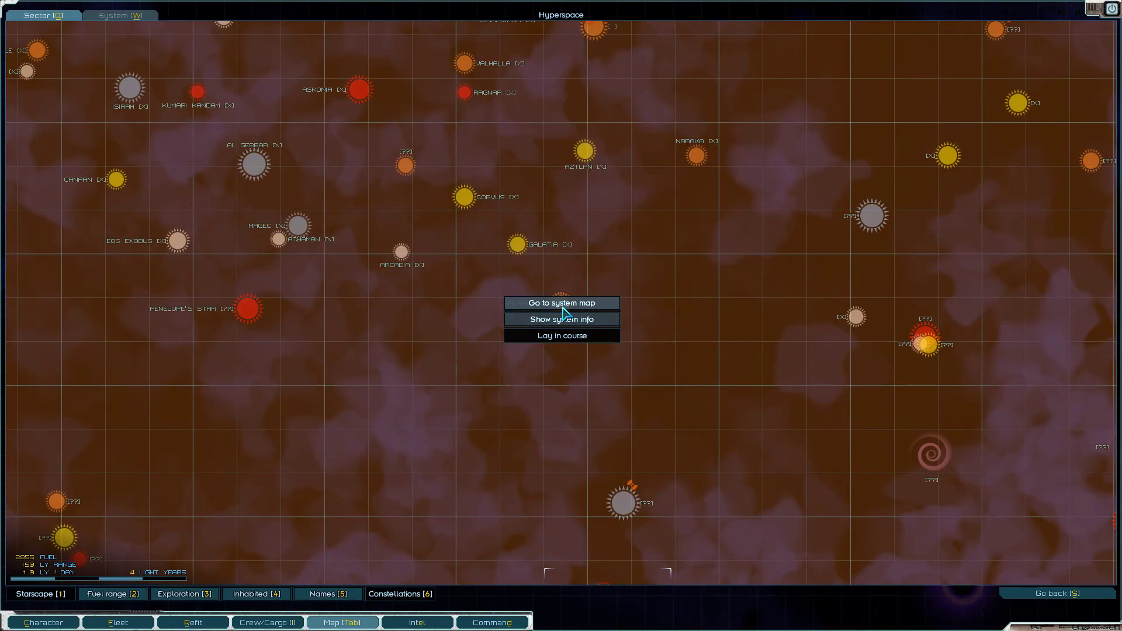
{"action": "left_click", "coordinate": [560, 306]}
{"action": "left_click_drag", "start_coordinate": [611, 134], "coordinate": [580, 273]}
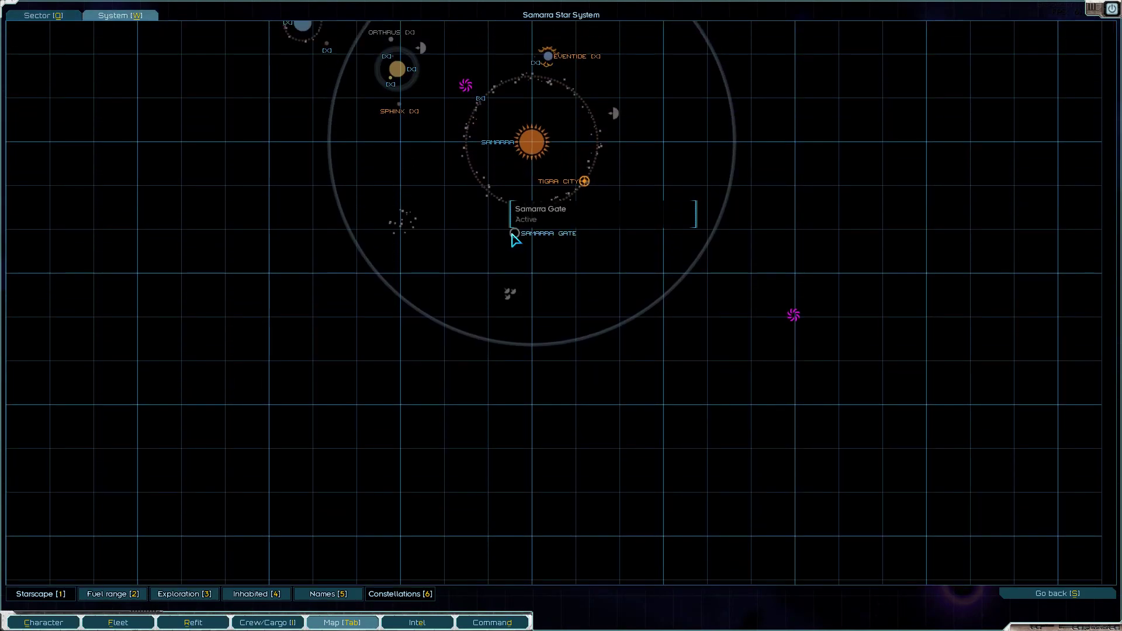
{"action": "key", "text": "Escape"}
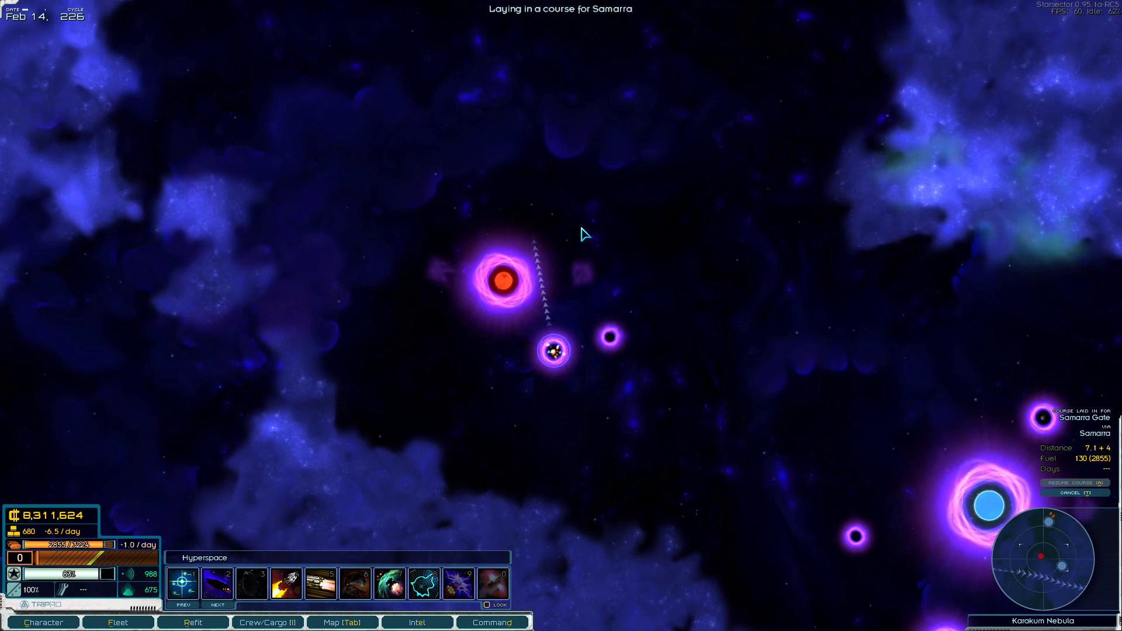
{"action": "key", "text": "shift"}
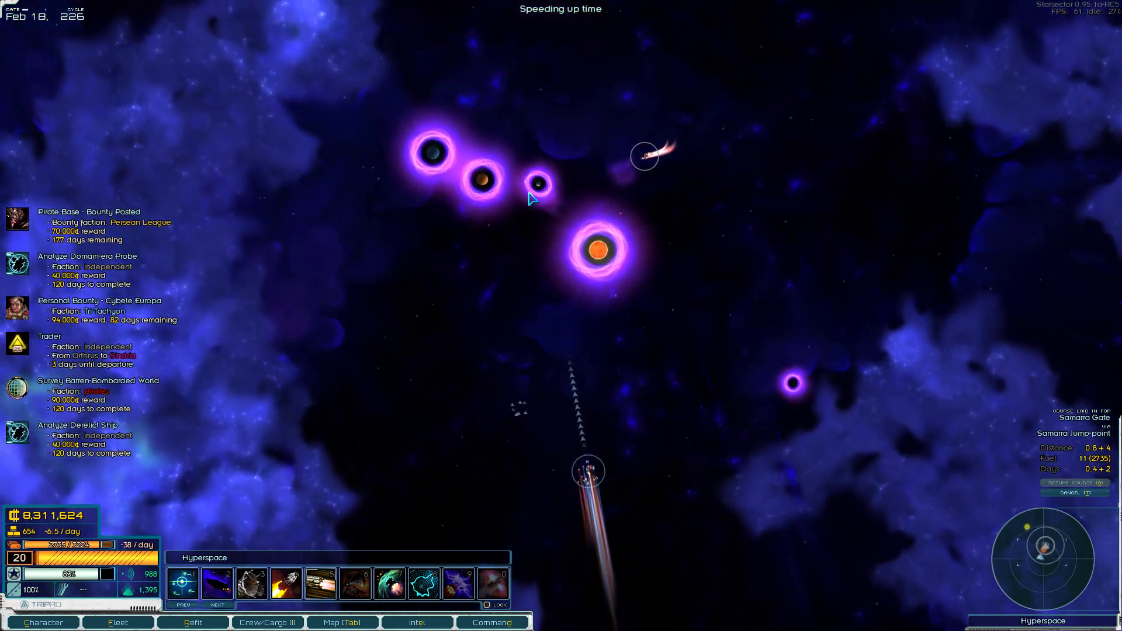
{"action": "key", "text": "space"}
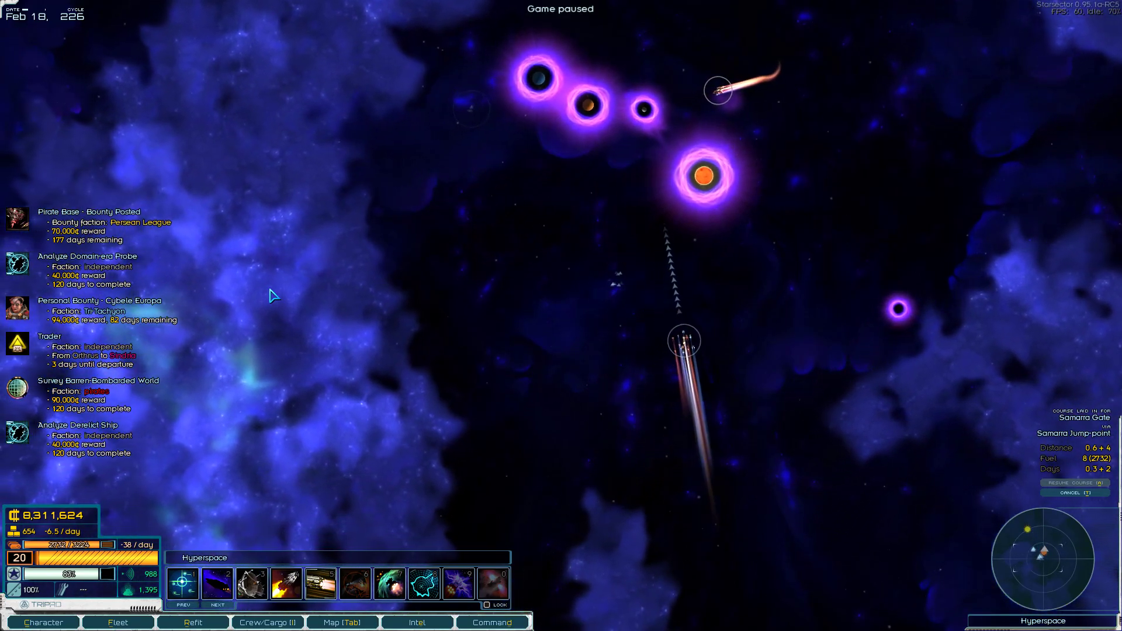
Resume at speed, jump into Samarra, and bring up Samarra Gate's transit destinations
{"action": "key", "text": "space"}
{"action": "key", "text": "shift"}
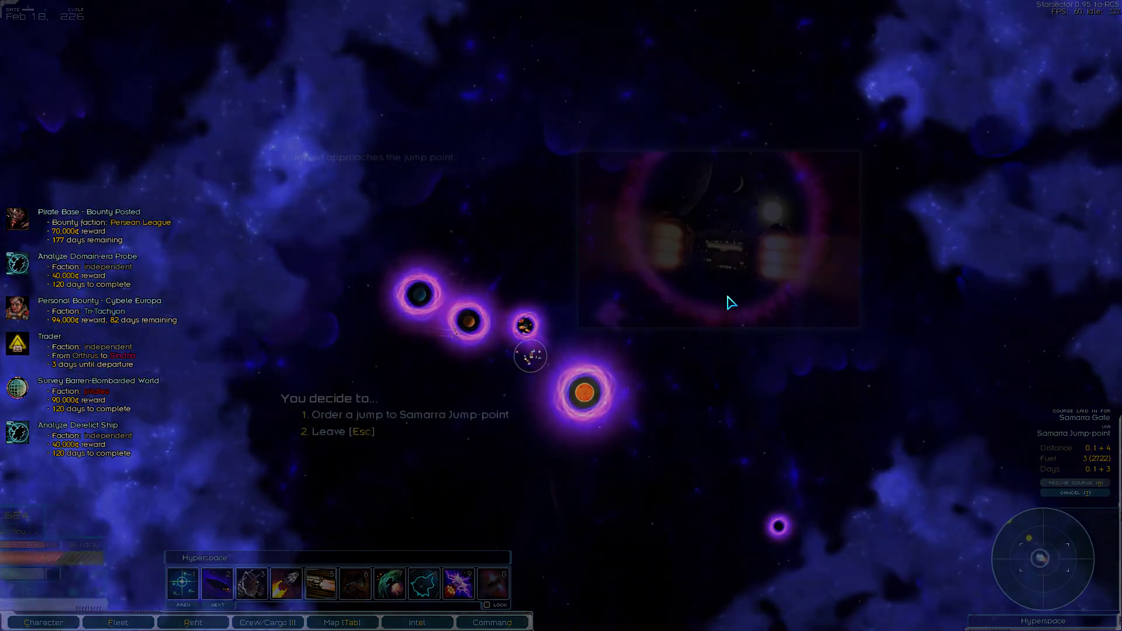
{"action": "key", "text": "1"}
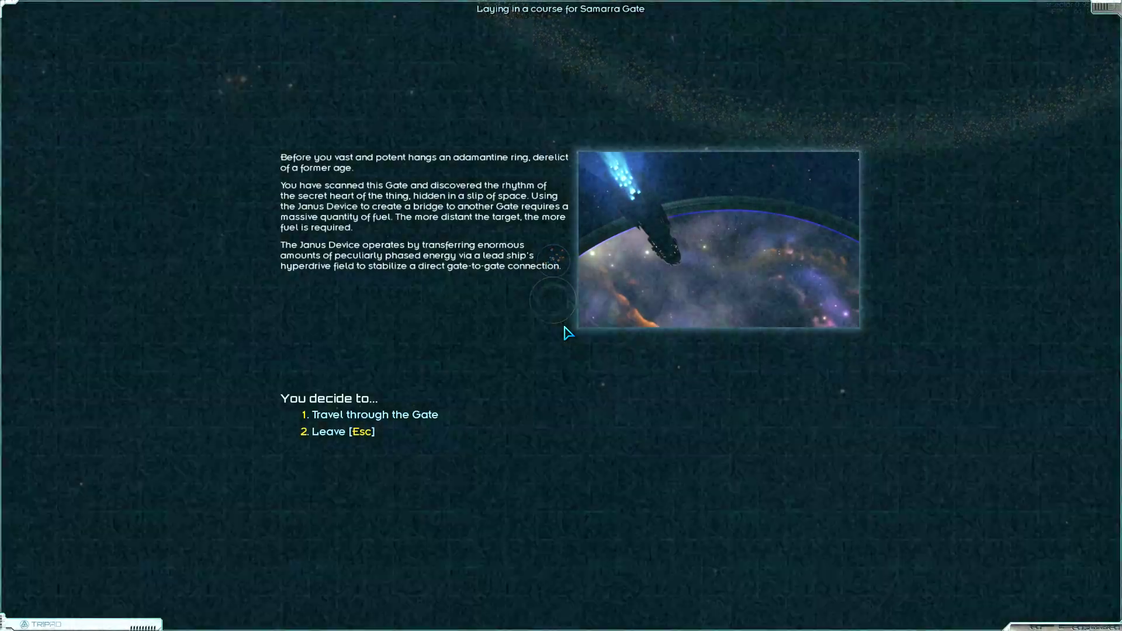
{"action": "key", "text": "1"}
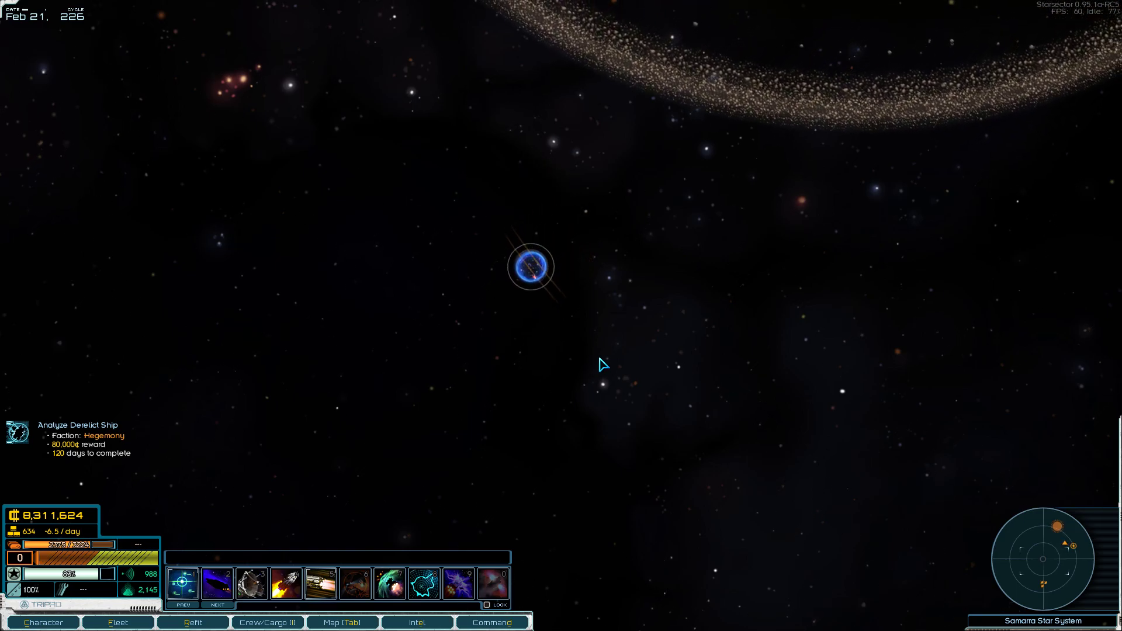
On arrival, check the colony-threat entries in the intel
{"action": "key", "text": "Tab"}
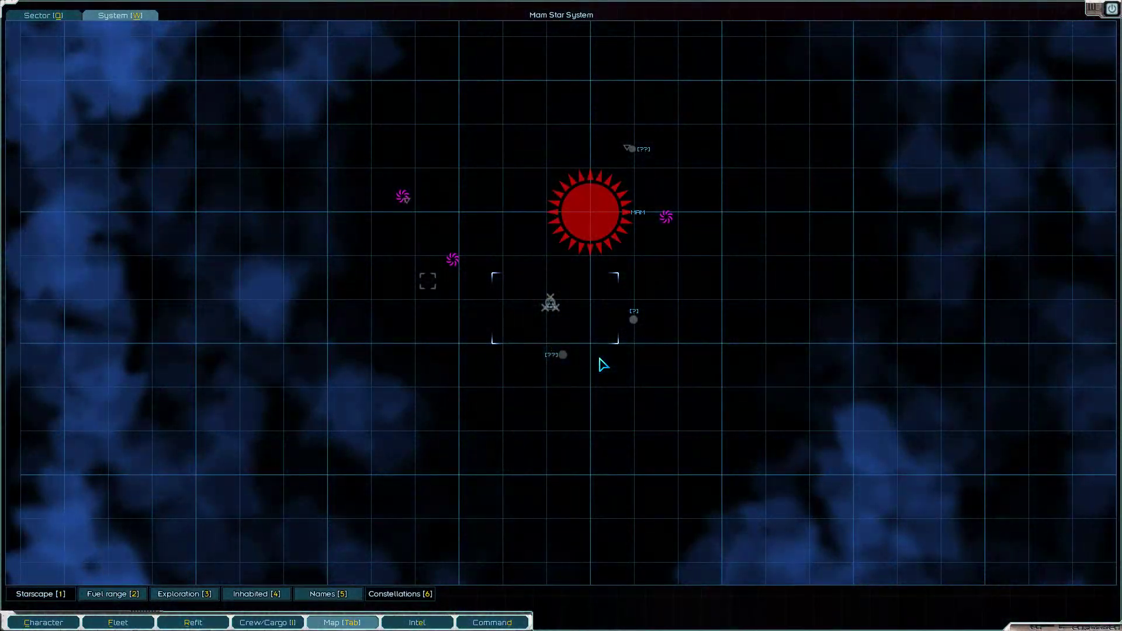
{"action": "key", "text": "e"}
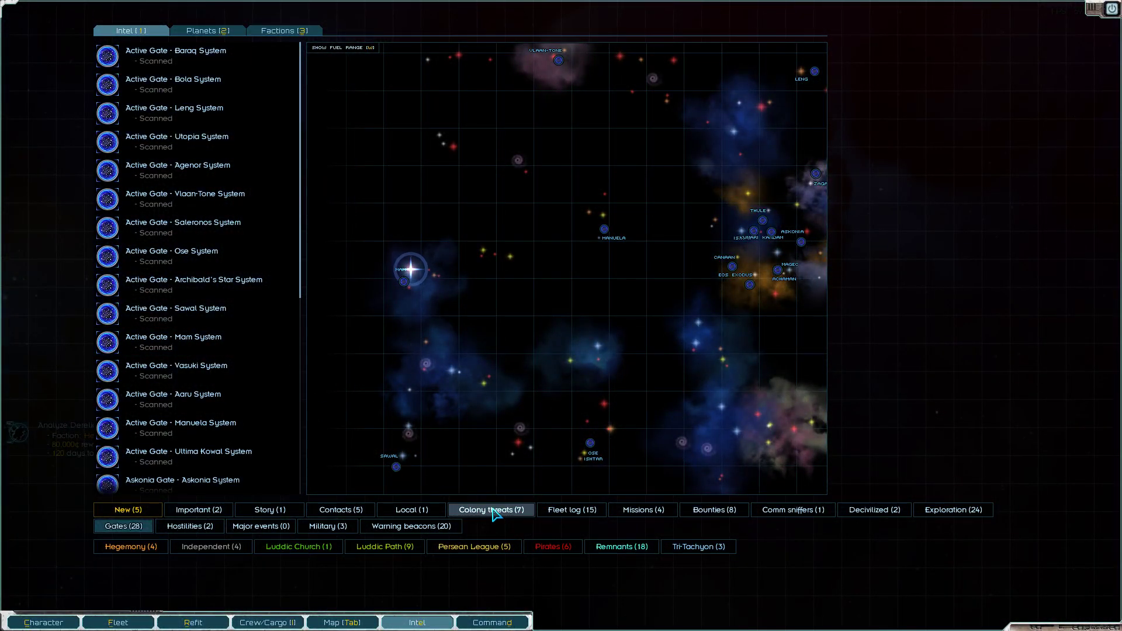
{"action": "left_click", "coordinate": [493, 510]}
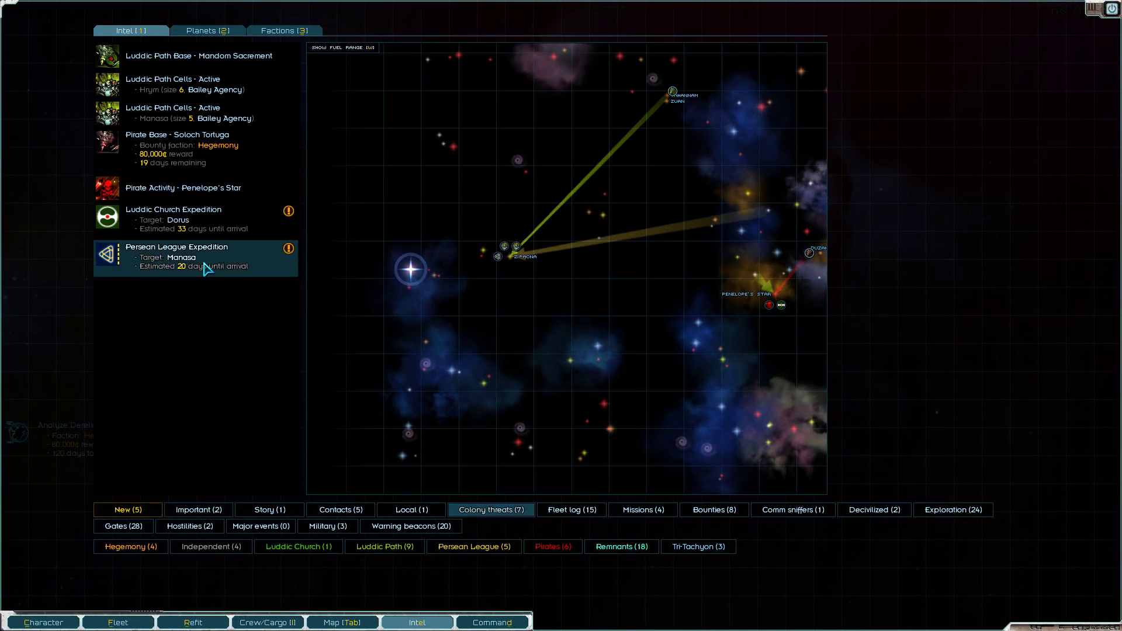
{"action": "key", "text": "Escape"}
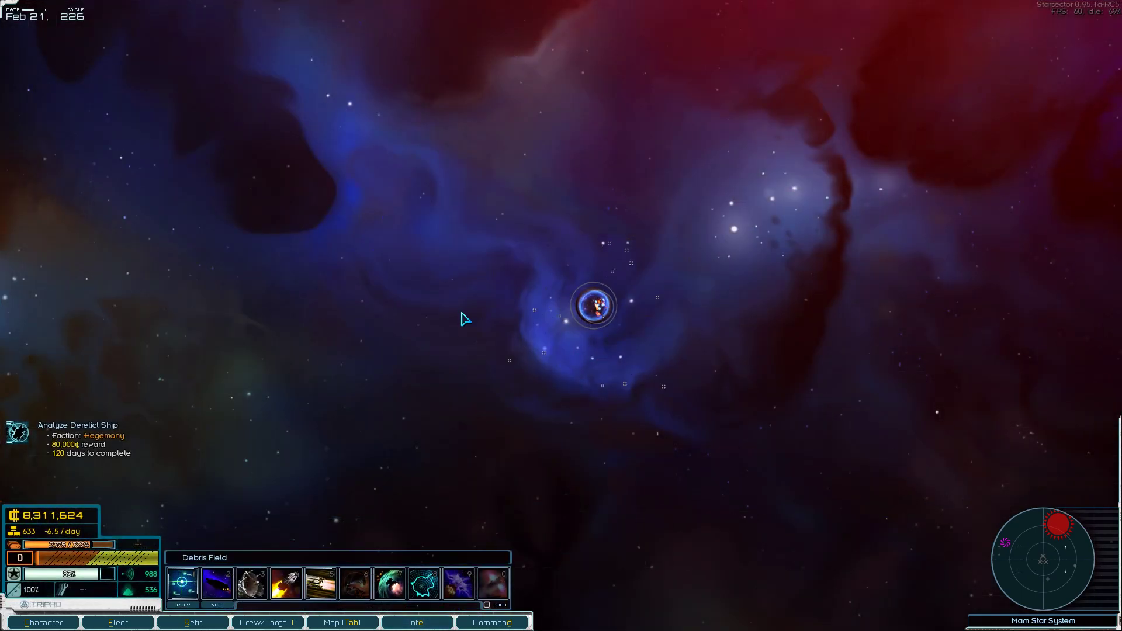
Pan the sector map to Zipacna and lay in a course for its outer jump-point
{"action": "key", "text": "Tab"}
{"action": "key", "text": "q"}
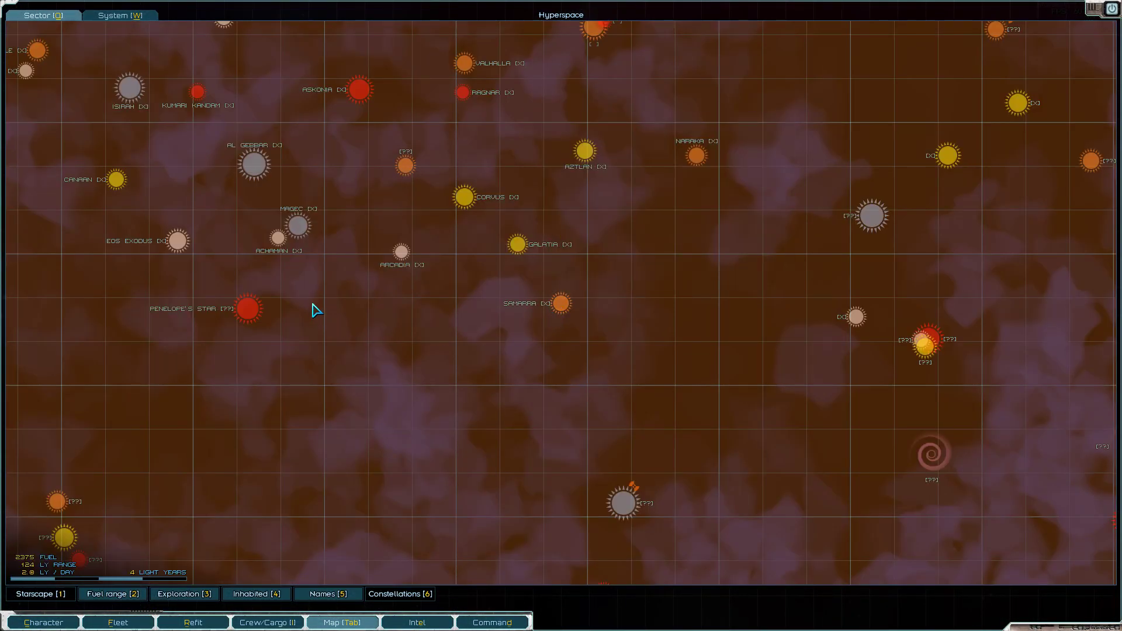
{"action": "left_click_drag", "start_coordinate": [316, 311], "coordinate": [757, 306]}
{"action": "left_click_drag", "start_coordinate": [273, 322], "coordinate": [746, 191]}
{"action": "left_click_drag", "start_coordinate": [393, 305], "coordinate": [552, 250]}
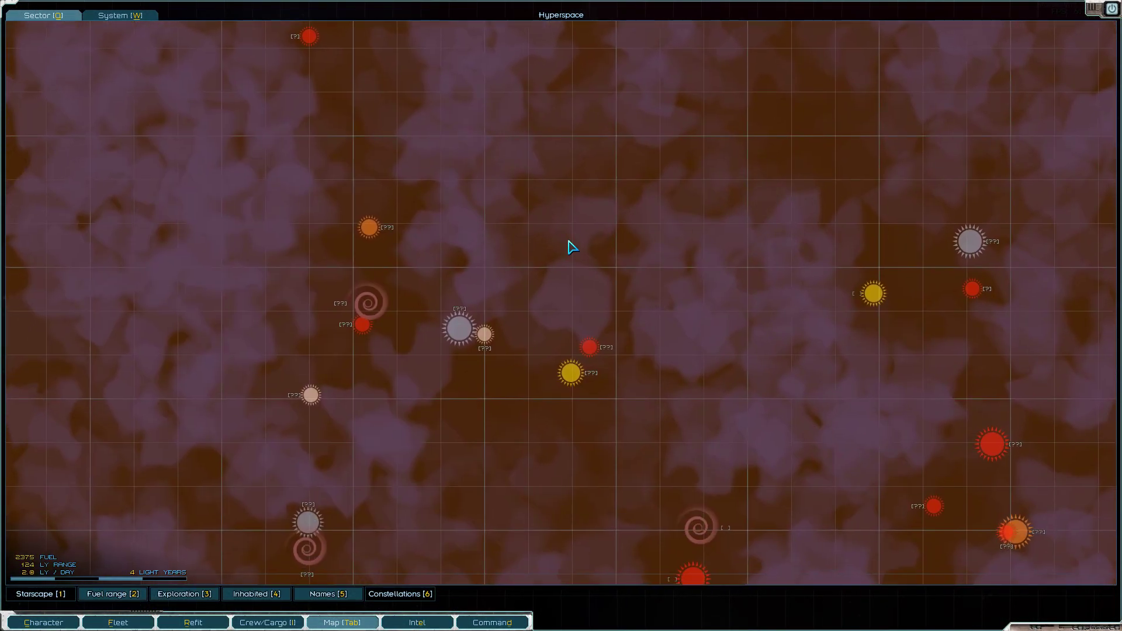
{"action": "left_click_drag", "start_coordinate": [520, 288], "coordinate": [527, 323]}
{"action": "left_click_drag", "start_coordinate": [666, 229], "coordinate": [693, 321]}
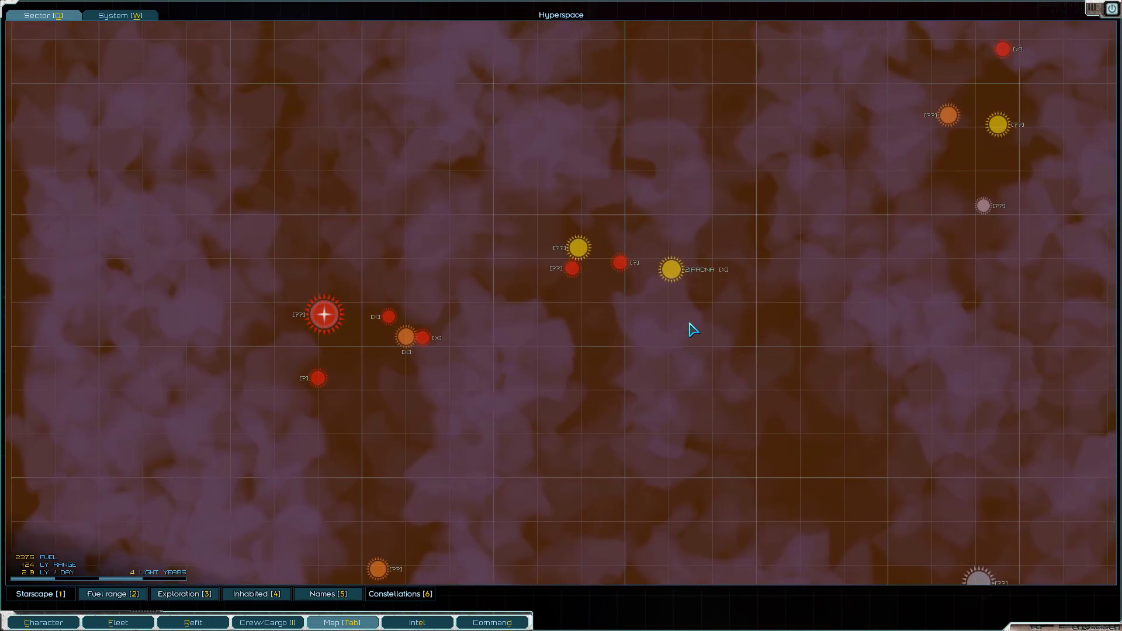
{"action": "left_click", "coordinate": [676, 273]}
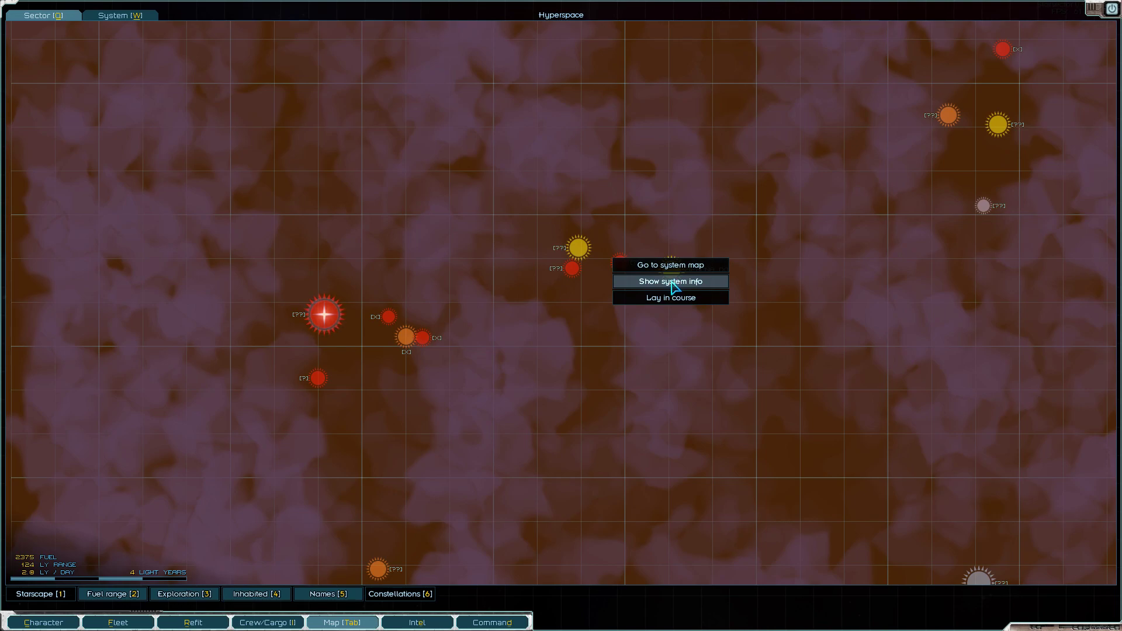
{"action": "left_click", "coordinate": [673, 298]}
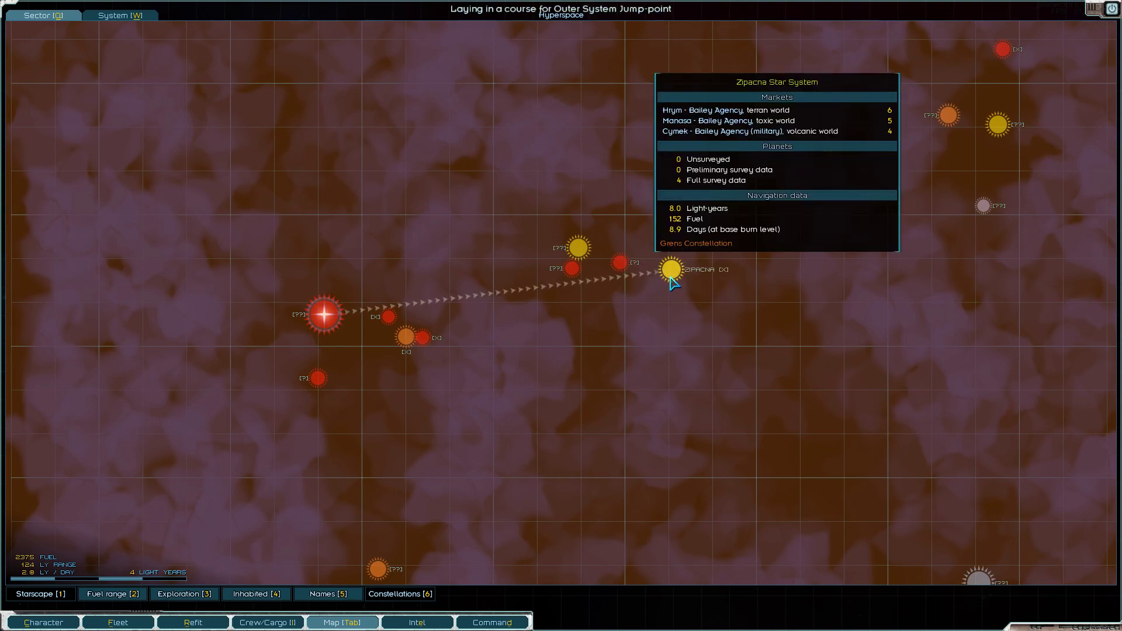
{"action": "key", "text": "e"}
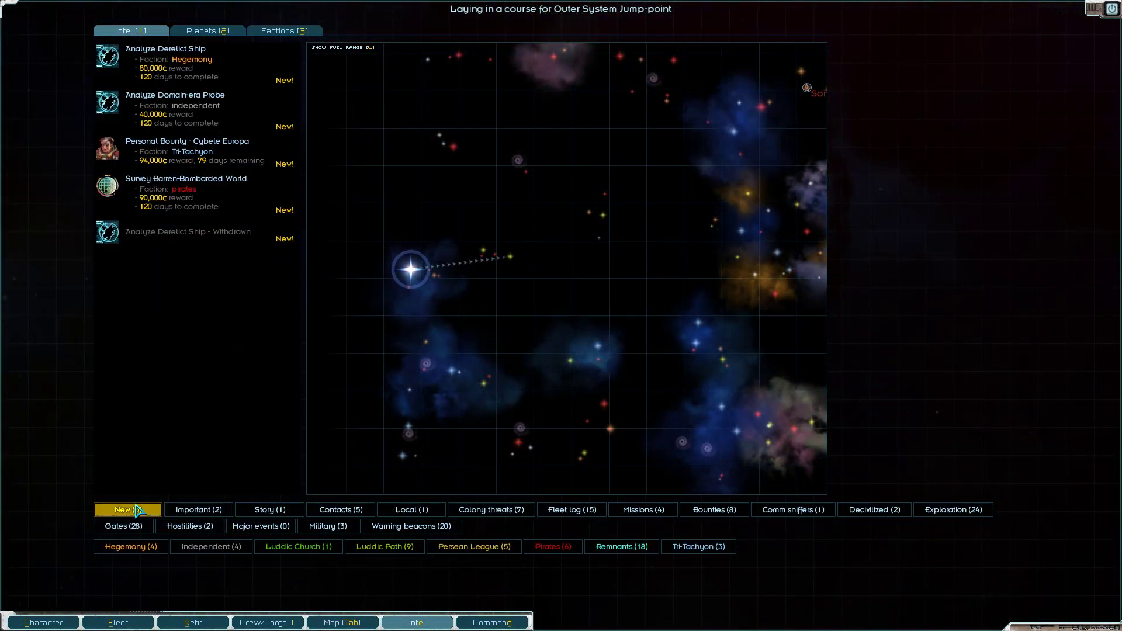
Read the Survey, Cybele Europa bounty, Domain-era Probe and Derelict Ship postings, then return to the map
{"action": "left_click", "coordinate": [176, 204]}
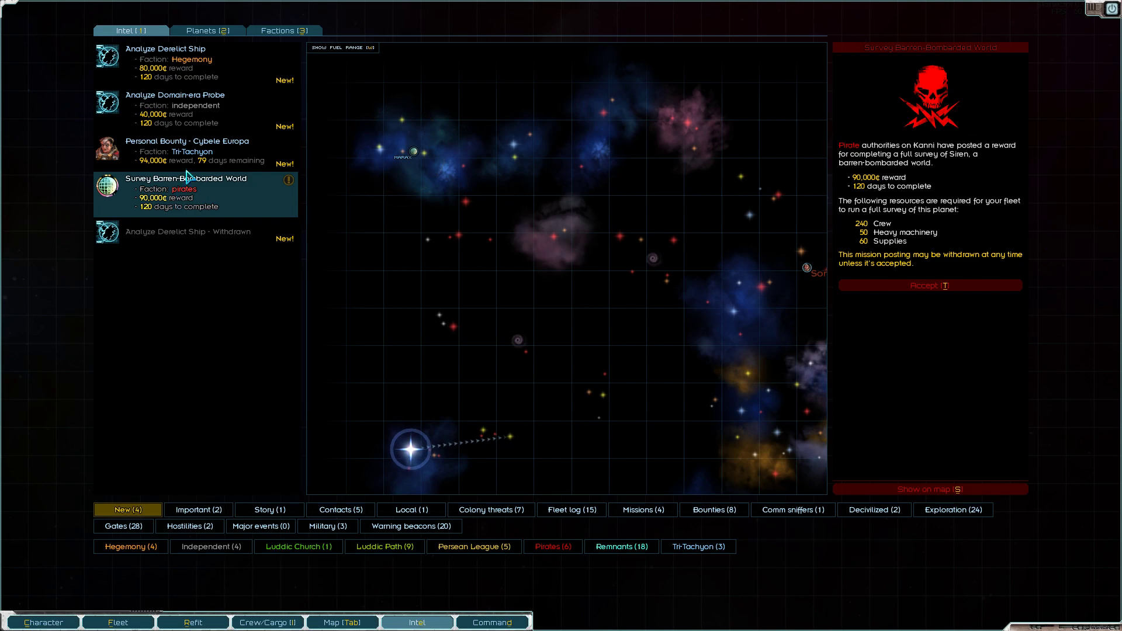
{"action": "left_click", "coordinate": [186, 159]}
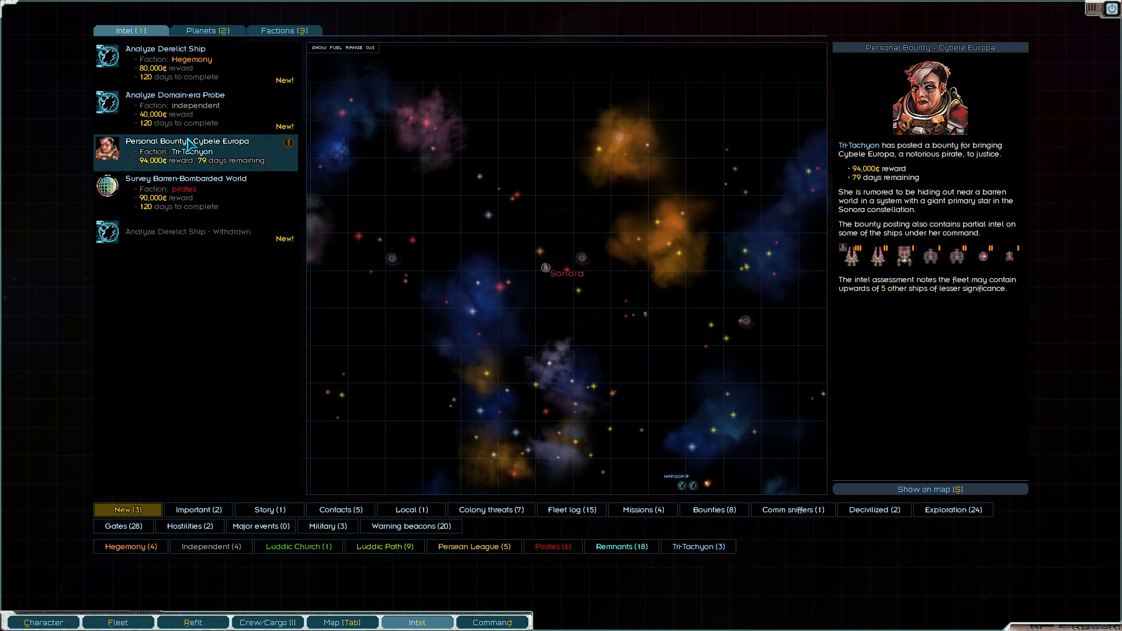
{"action": "left_click", "coordinate": [186, 109]}
{"action": "left_click", "coordinate": [188, 63]}
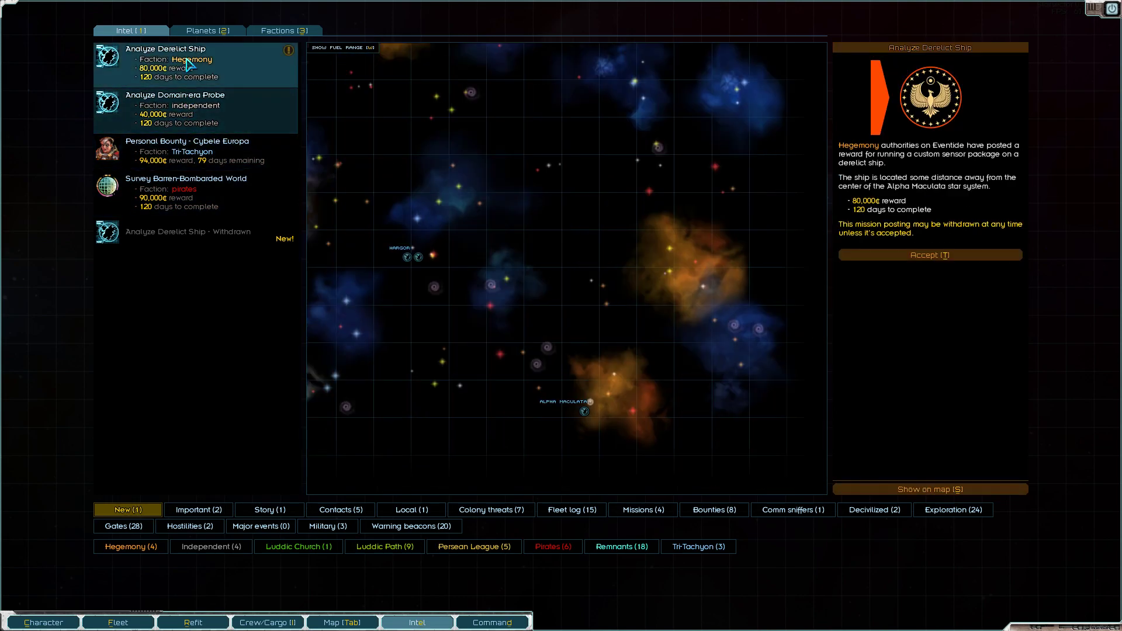
{"action": "key", "text": "Tab"}
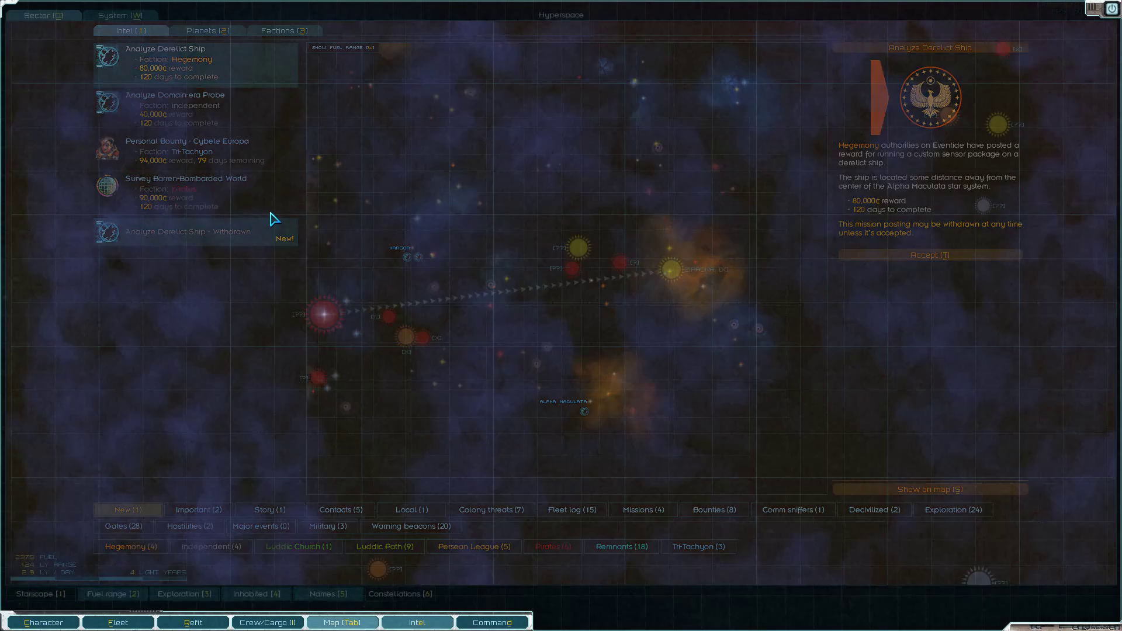
Fly to the jump-point, jump into Zipacna, and view the Zipacna system map
{"action": "key", "text": "Tab"}
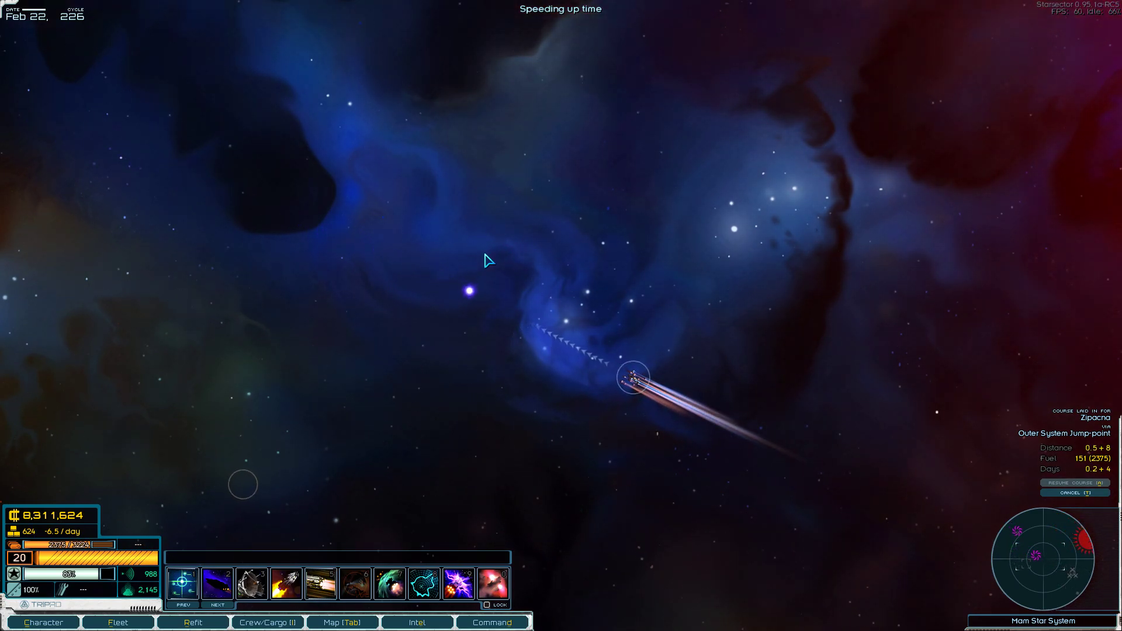
{"action": "key", "text": "1"}
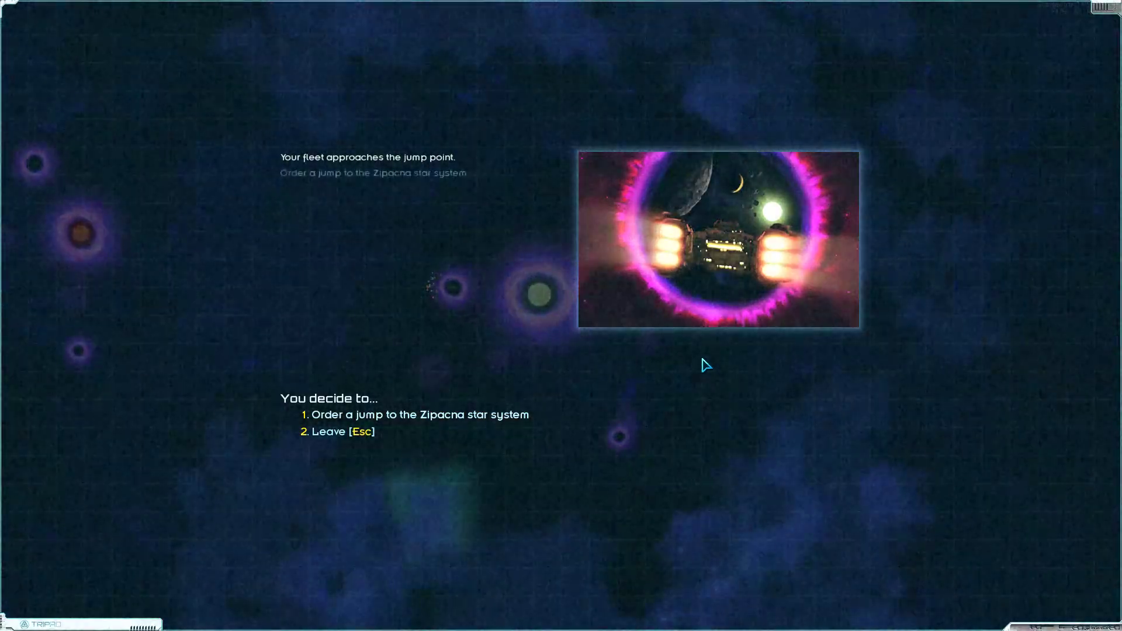
{"action": "key", "text": "1"}
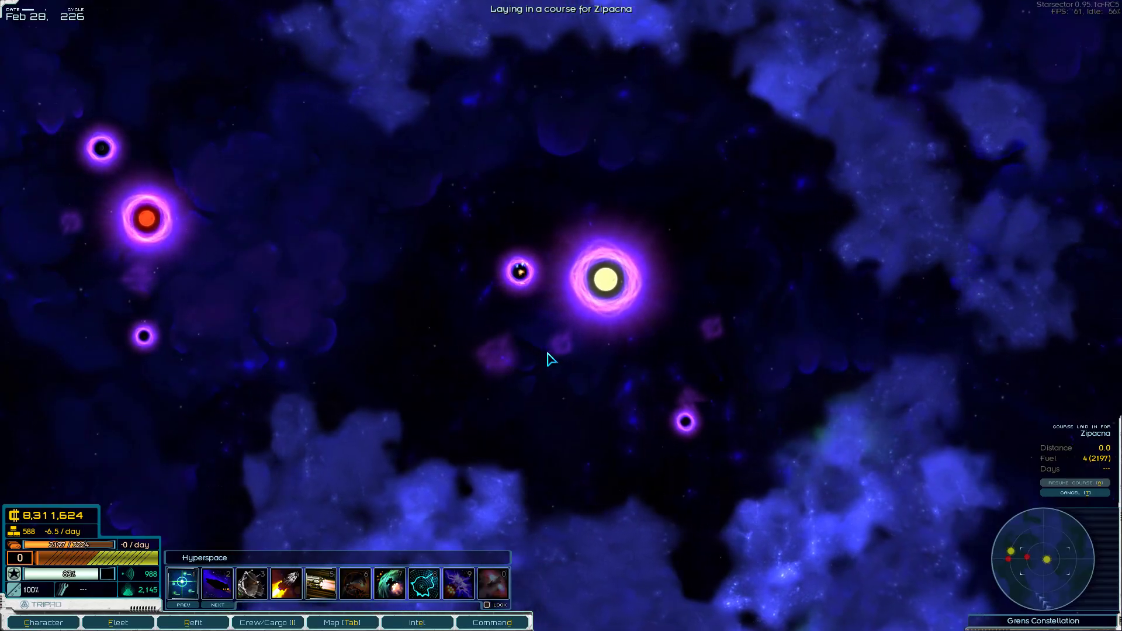
{"action": "key", "text": "Tab"}
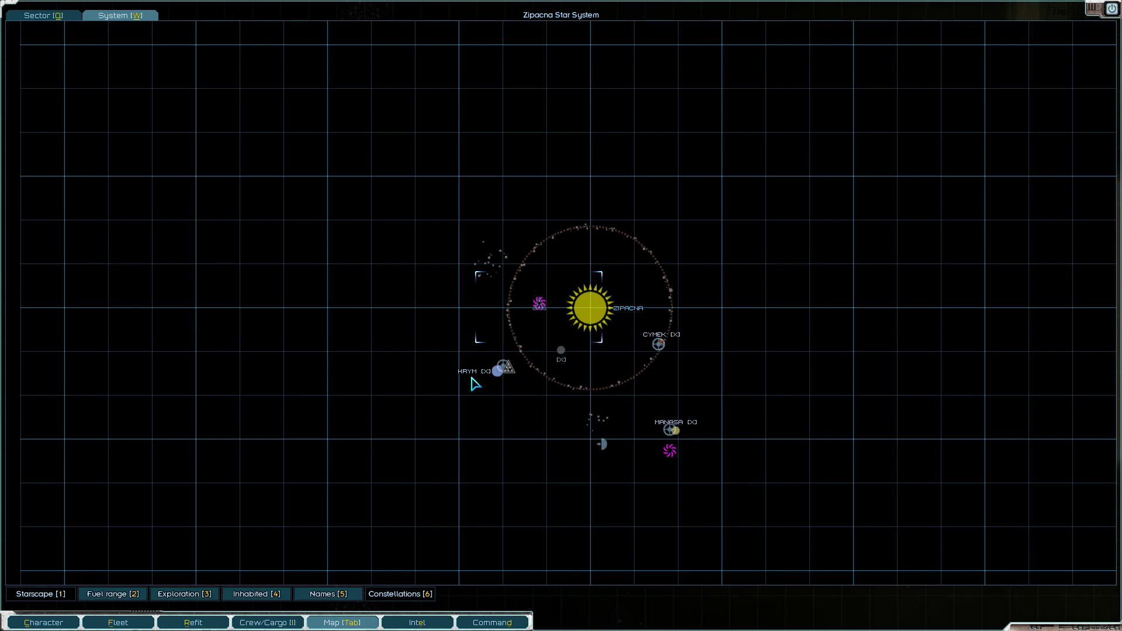
Travel at speed to Hrym and bring up the colony's cargo trading screen
{"action": "key", "text": "Tab"}
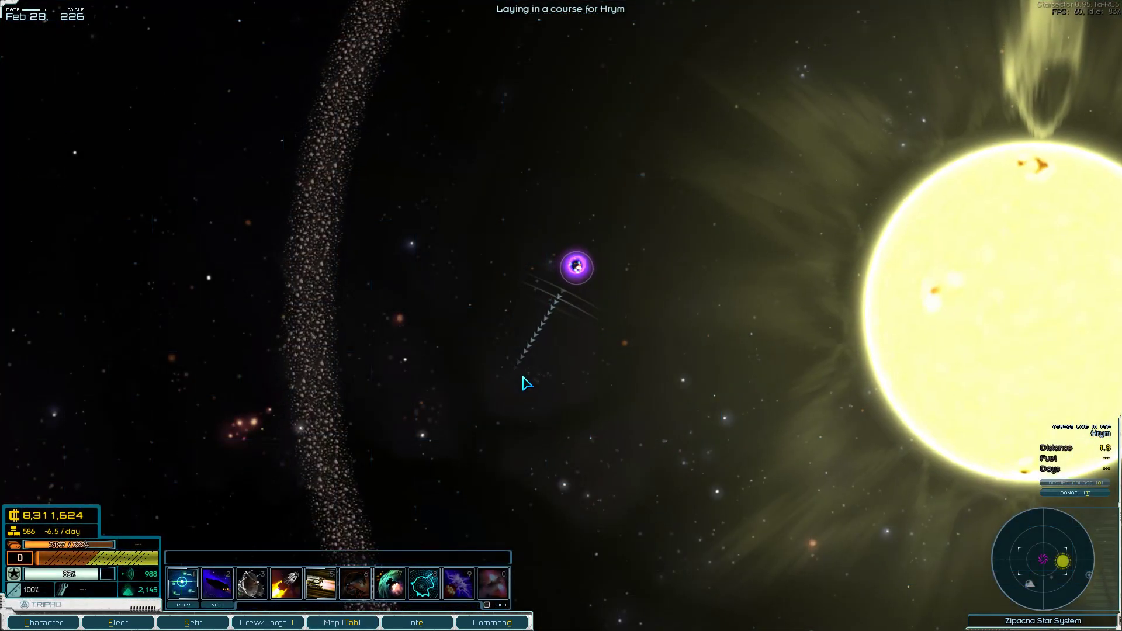
{"action": "key", "text": "shift"}
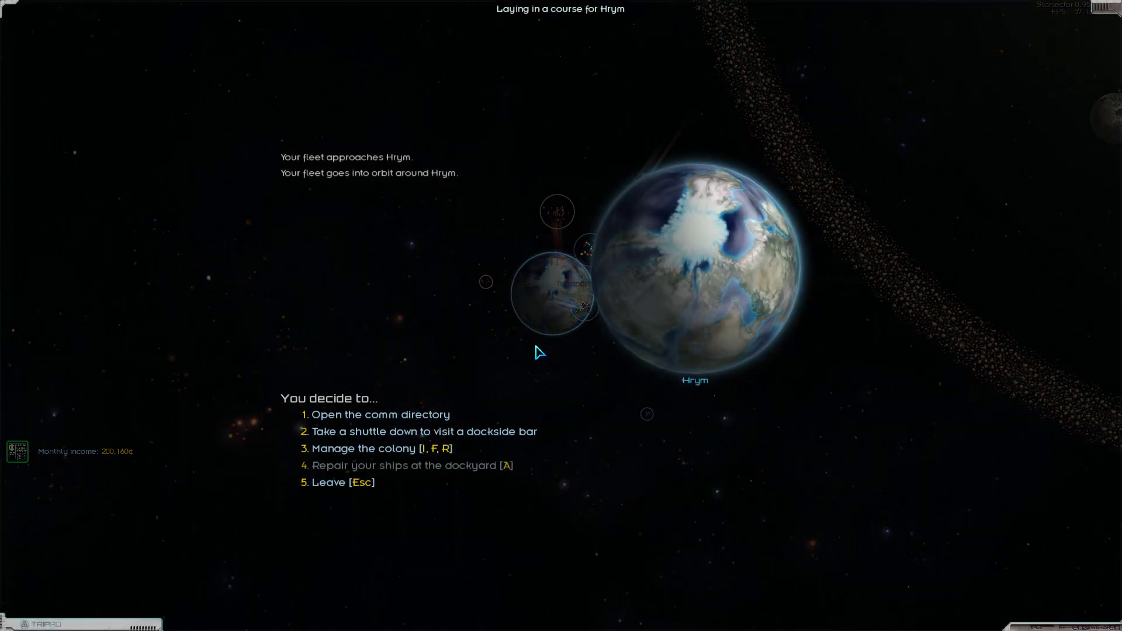
{"action": "key", "text": "r"}
{"action": "key", "text": "i"}
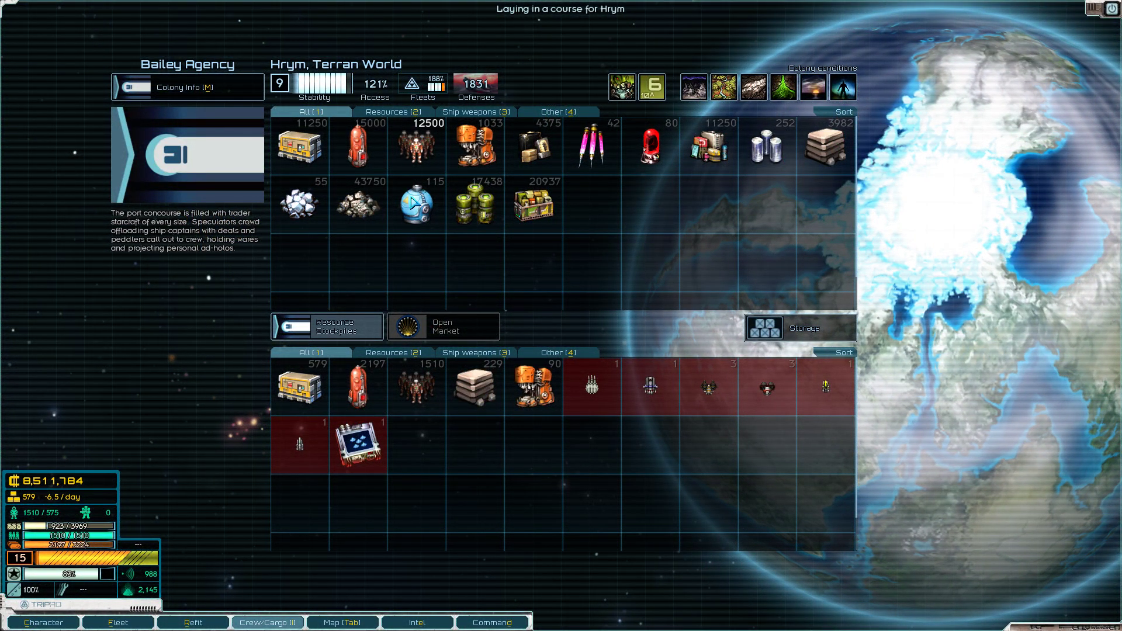
Move the salvaged weapons into Hrym's colony storage and confirm
{"action": "left_click", "coordinate": [759, 329]}
{"action": "left_click", "coordinate": [591, 385], "text": "shift"}
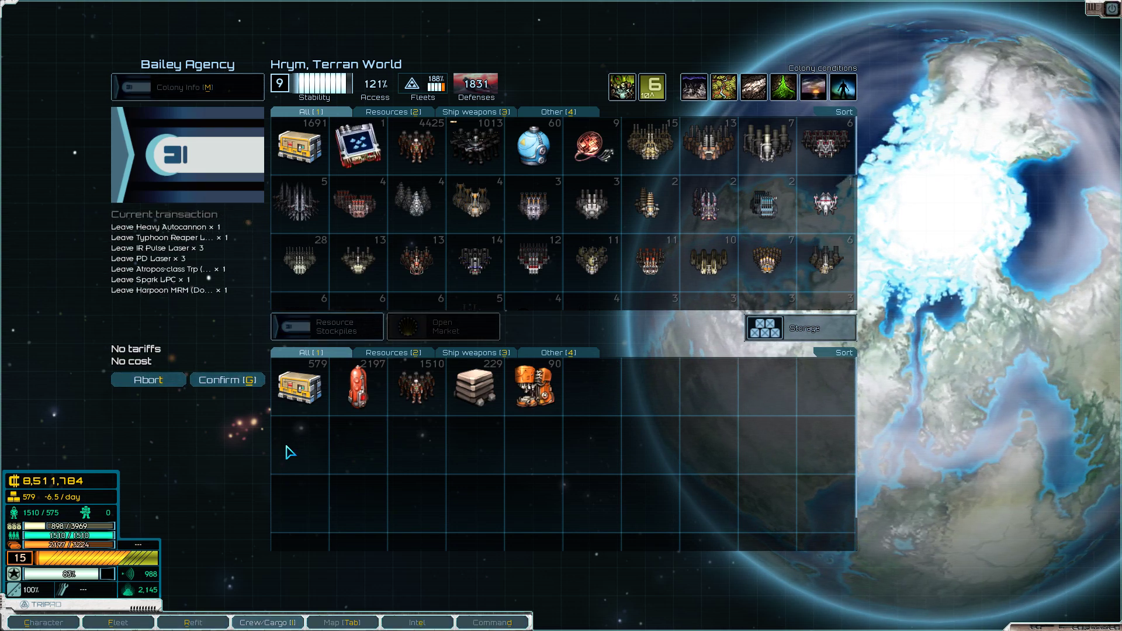
{"action": "left_click", "coordinate": [227, 381]}
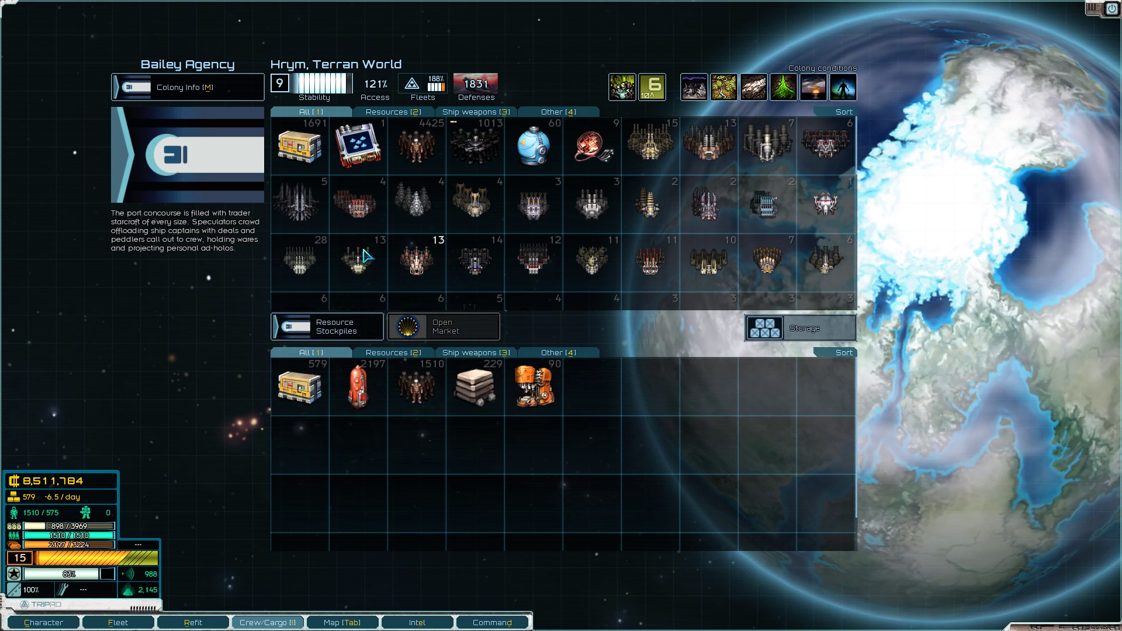
{"action": "scroll", "coordinate": [428, 187], "scroll_direction": "down", "scroll_amount": 1}
{"action": "scroll", "coordinate": [426, 188], "scroll_direction": "down", "scroll_amount": 1}
{"action": "scroll", "coordinate": [438, 219], "scroll_direction": "down", "scroll_amount": 2}
{"action": "scroll", "coordinate": [605, 241], "scroll_direction": "down", "scroll_amount": 1}
{"action": "scroll", "coordinate": [610, 238], "scroll_direction": "up", "scroll_amount": 2}
{"action": "scroll", "coordinate": [431, 213], "scroll_direction": "up", "scroll_amount": 1}
{"action": "scroll", "coordinate": [430, 213], "scroll_direction": "up", "scroll_amount": 2}
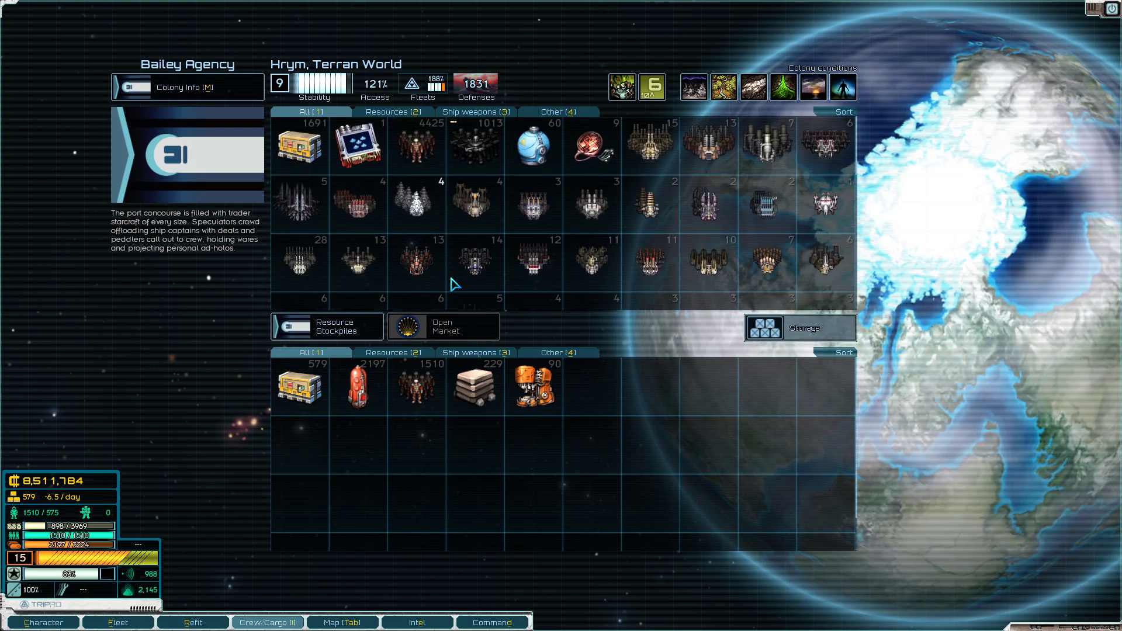
Open Hrym's stored ships and take the Serial Peacemaker and the Lightning
{"action": "key", "text": "f"}
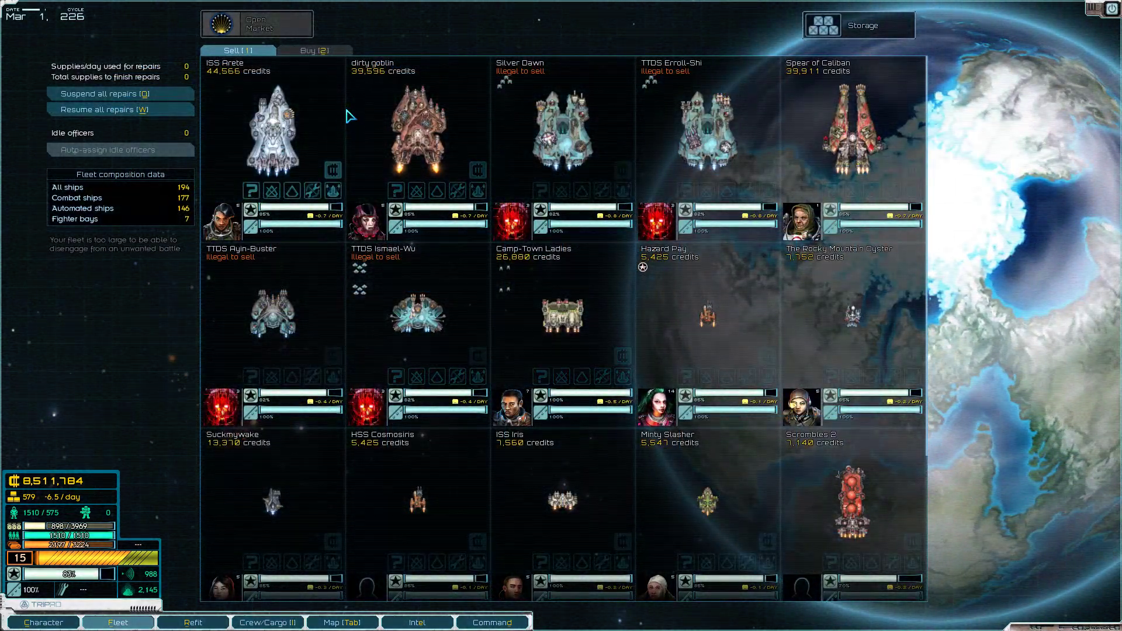
{"action": "left_click", "coordinate": [881, 38]}
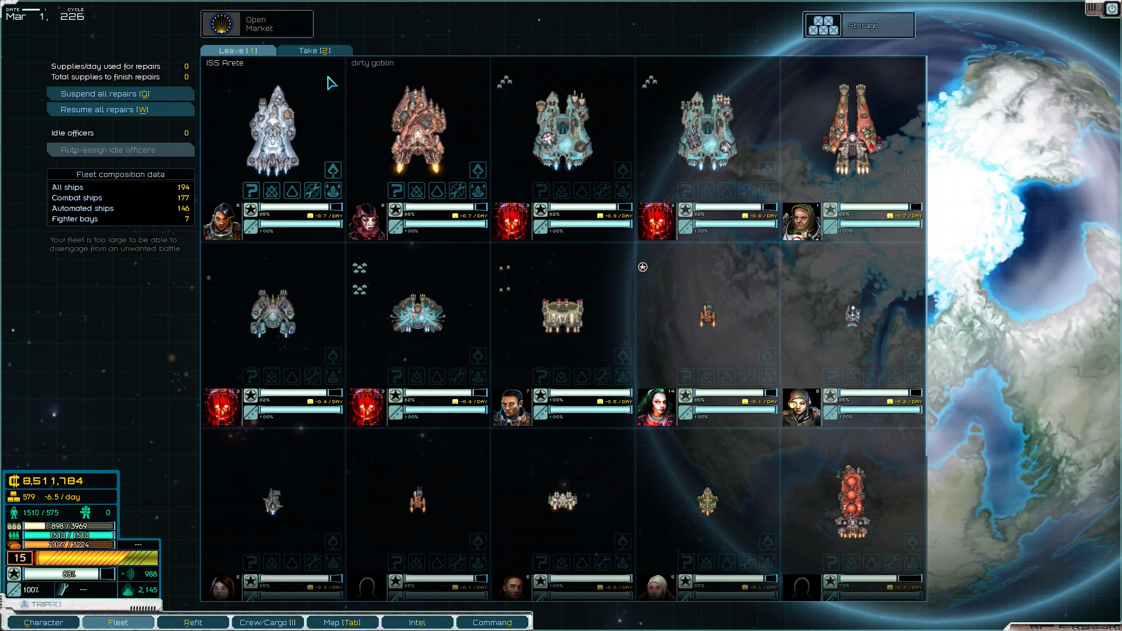
{"action": "left_click", "coordinate": [314, 51]}
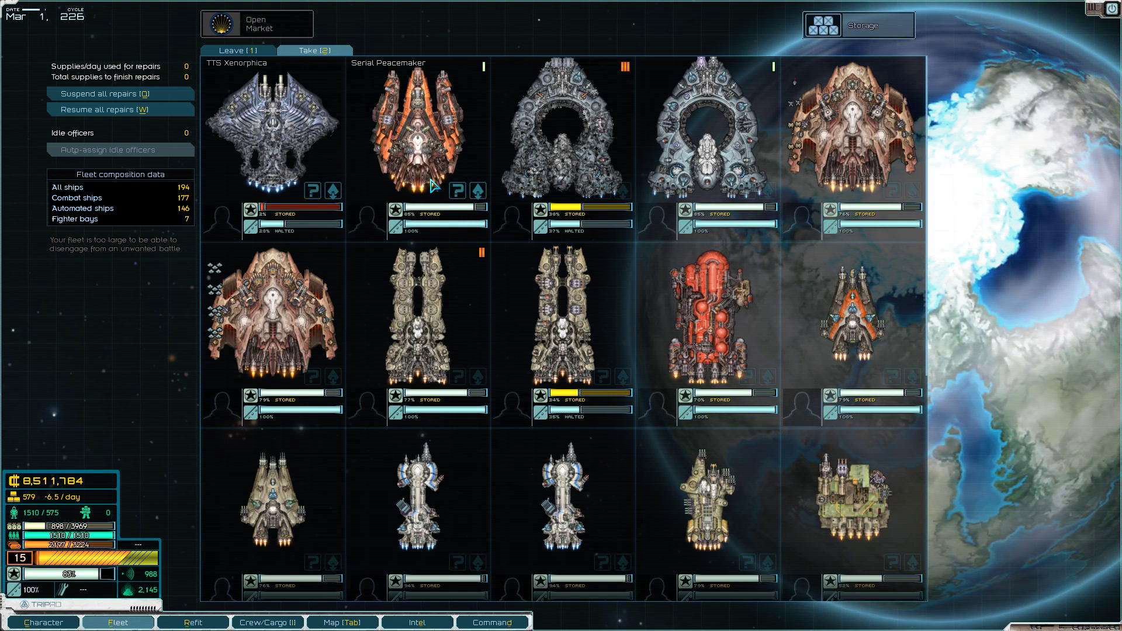
{"action": "left_click", "coordinate": [497, 176]}
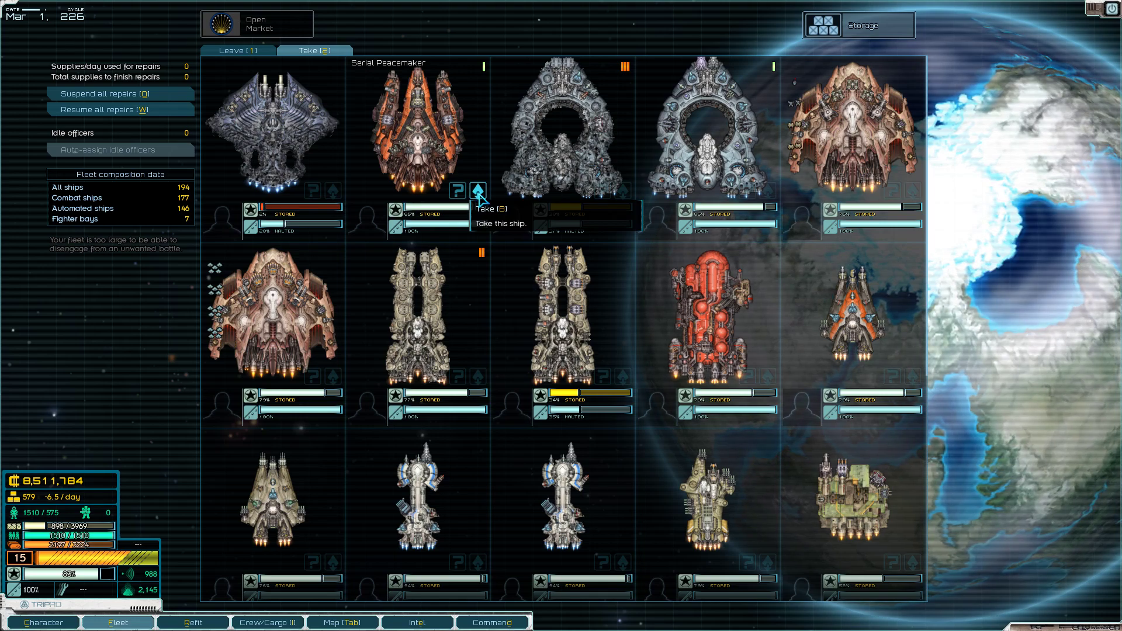
{"action": "left_click", "coordinate": [478, 193]}
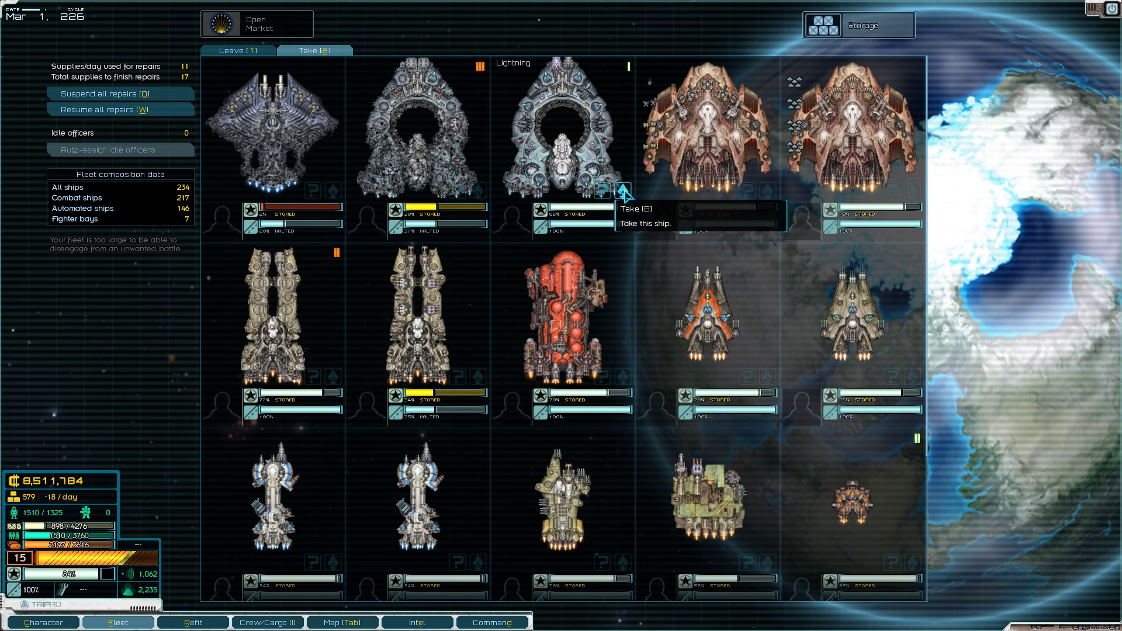
{"action": "left_click", "coordinate": [622, 192]}
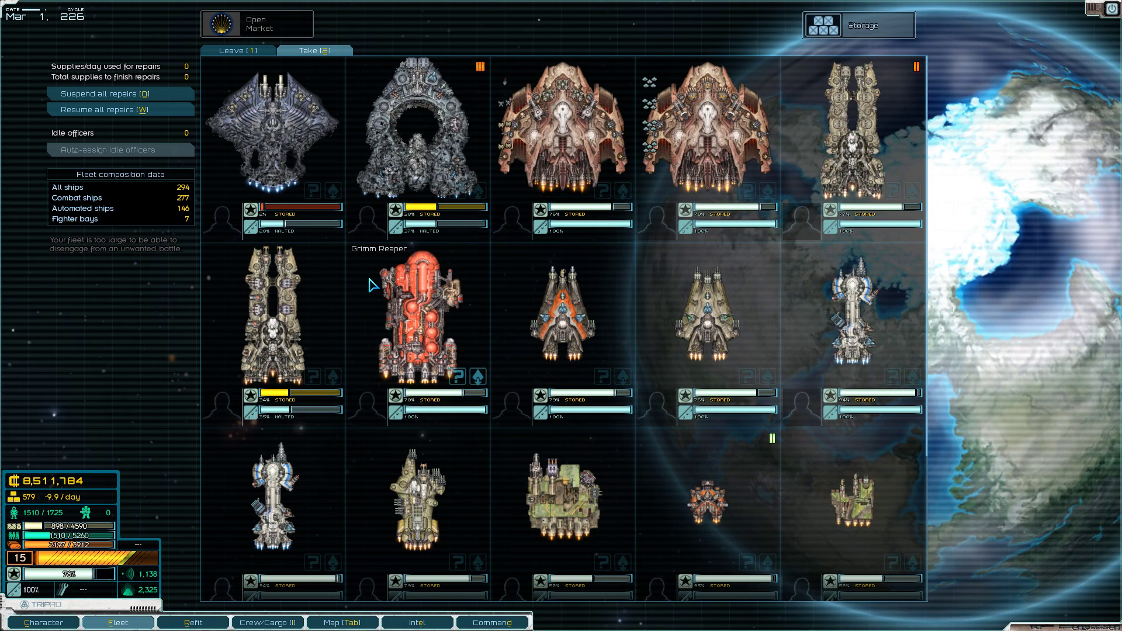
Take Space Ginger, Breach of Dawn 2, Griffith, Imperial Legionary, The Old Man, Ignoramus, Spicy Chicken
{"action": "left_click", "coordinate": [334, 377]}
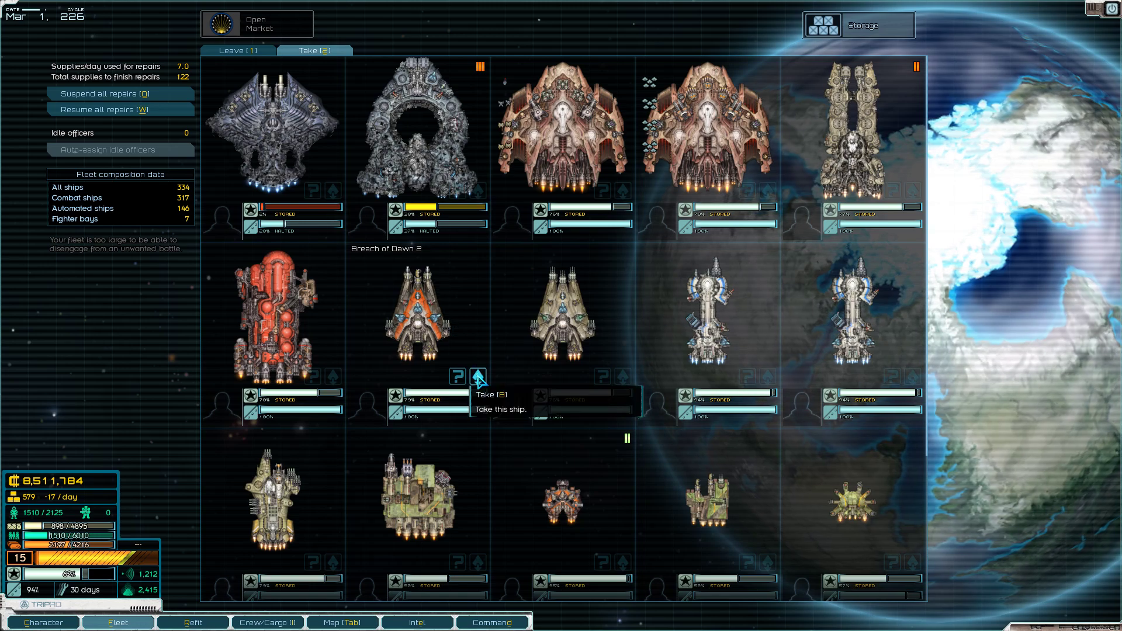
{"action": "left_click", "coordinate": [478, 379]}
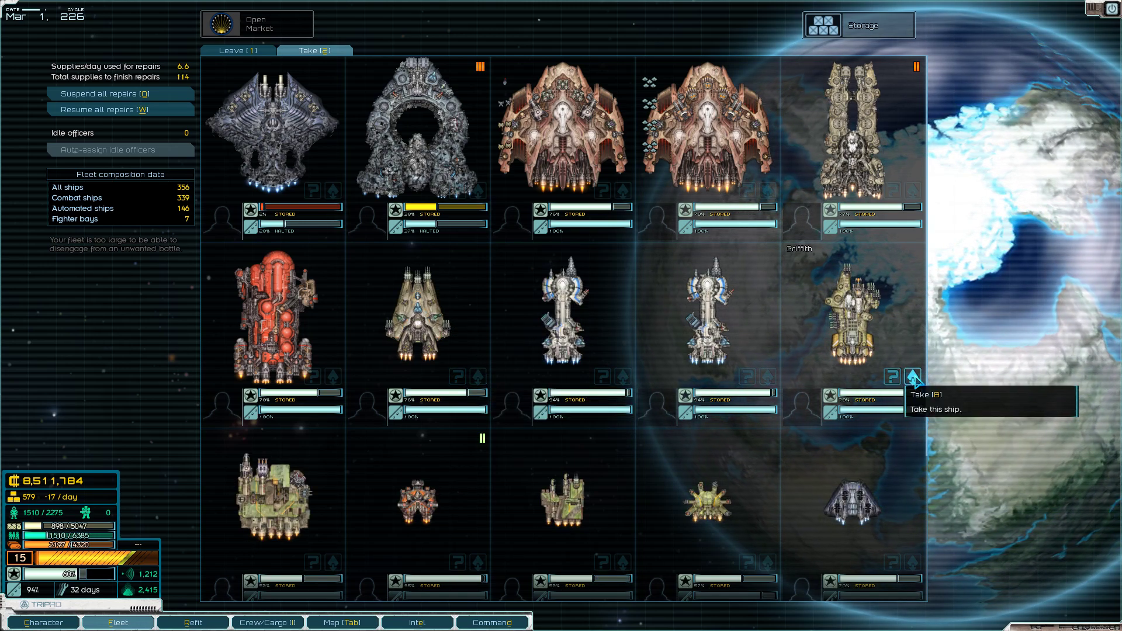
{"action": "left_click", "coordinate": [914, 378]}
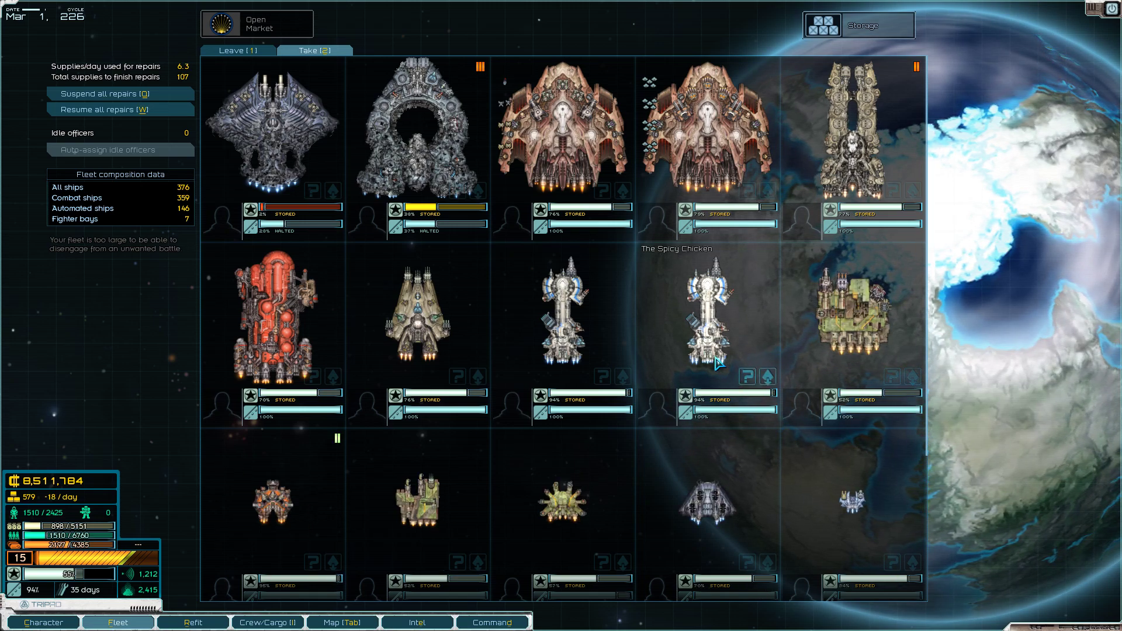
{"action": "mouse_move", "coordinate": [623, 191]}
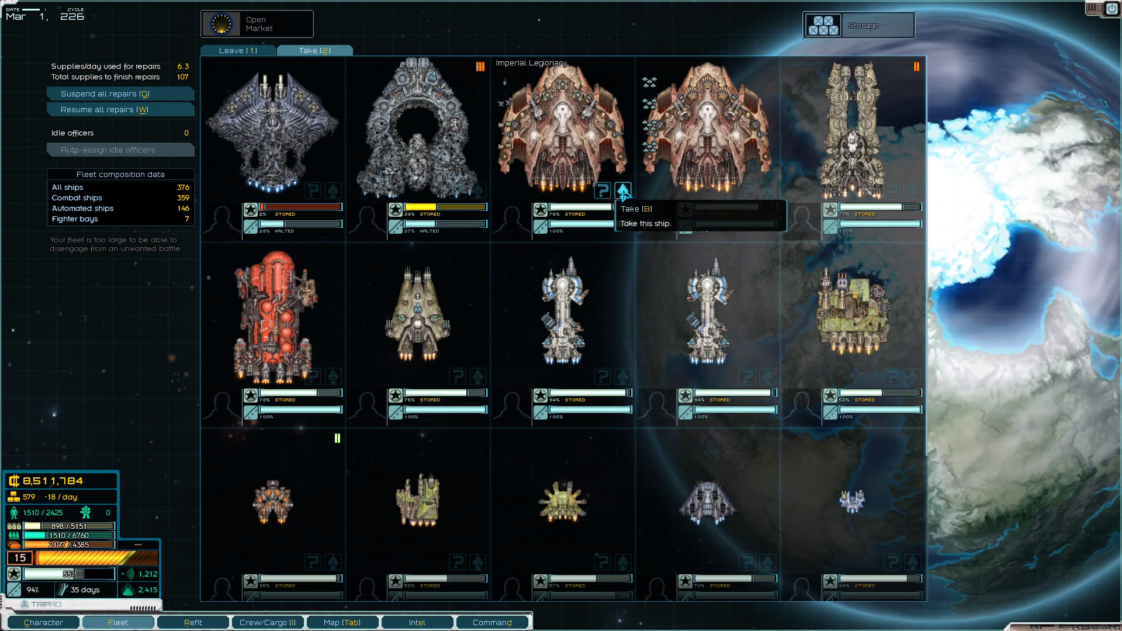
{"action": "left_click", "coordinate": [623, 191]}
{"action": "left_click", "coordinate": [624, 192]}
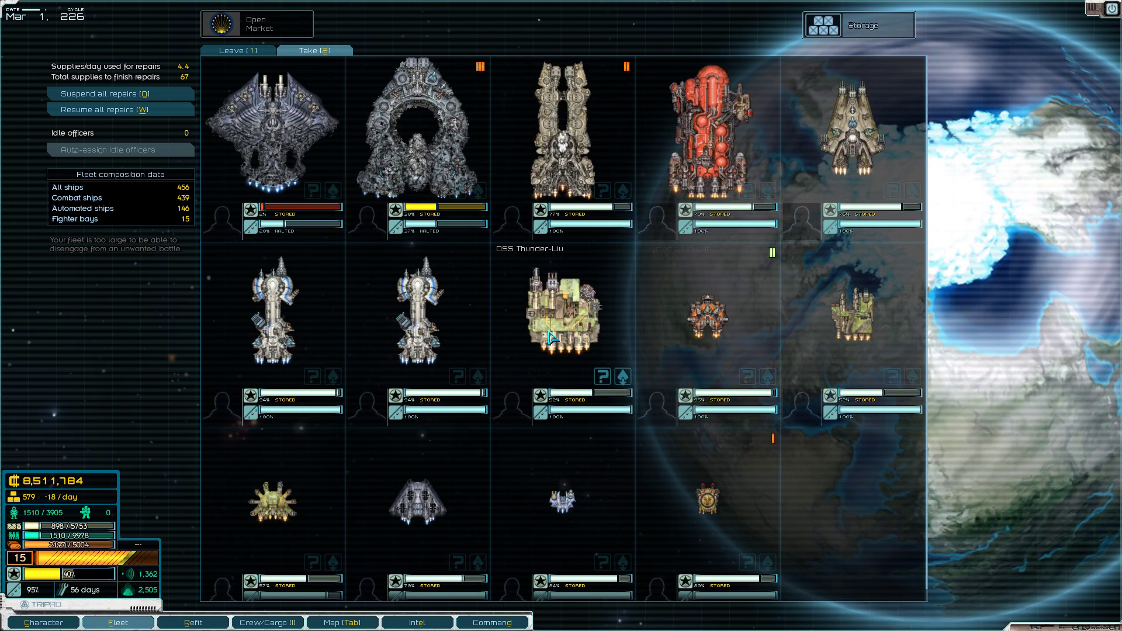
{"action": "left_click", "coordinate": [334, 376]}
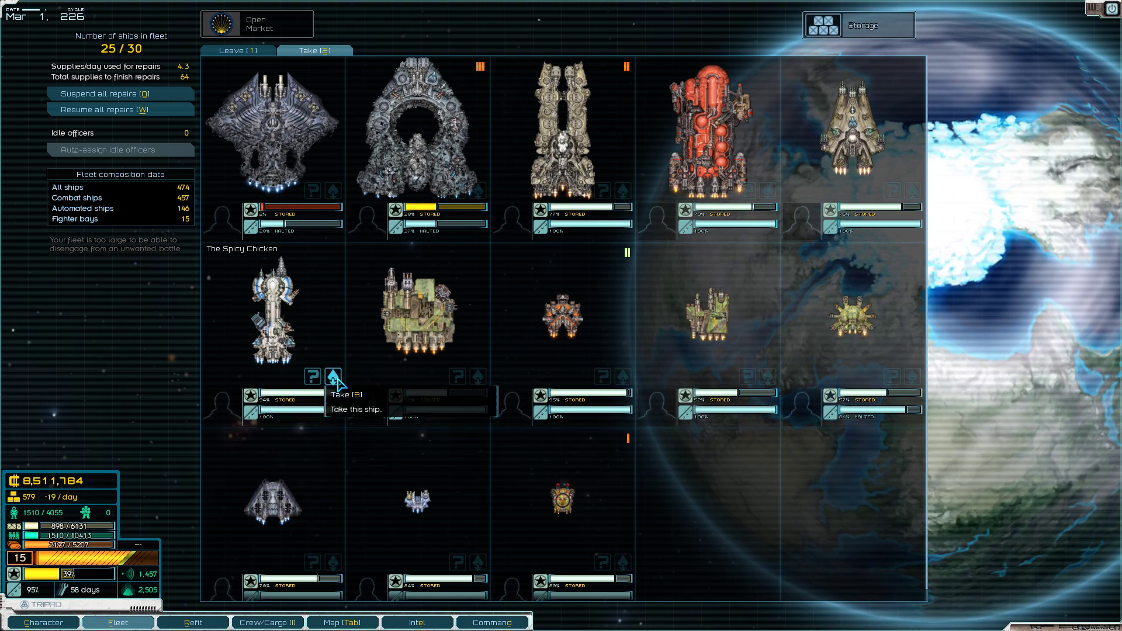
{"action": "left_click", "coordinate": [334, 377]}
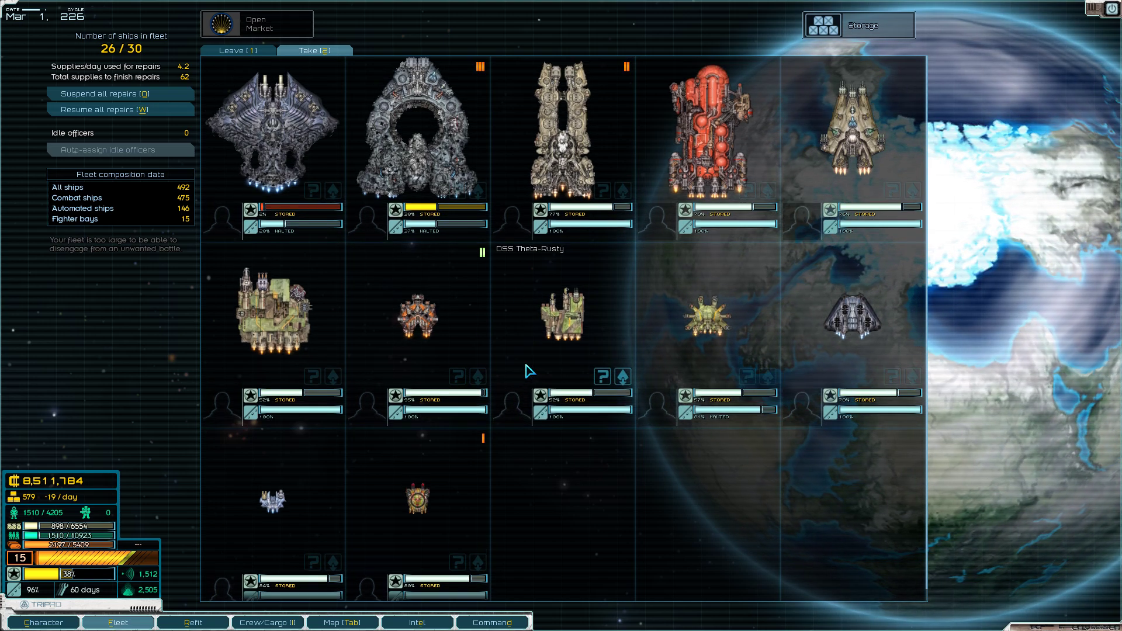
Move the orange ship to the first slot, then place The Old Man and Space Ginger in the top row
{"action": "key", "text": "1"}
{"action": "scroll", "coordinate": [536, 281], "scroll_direction": "down", "scroll_amount": 2}
{"action": "scroll", "coordinate": [544, 255], "scroll_direction": "down", "scroll_amount": 3}
{"action": "scroll", "coordinate": [553, 228], "scroll_direction": "down", "scroll_amount": 1}
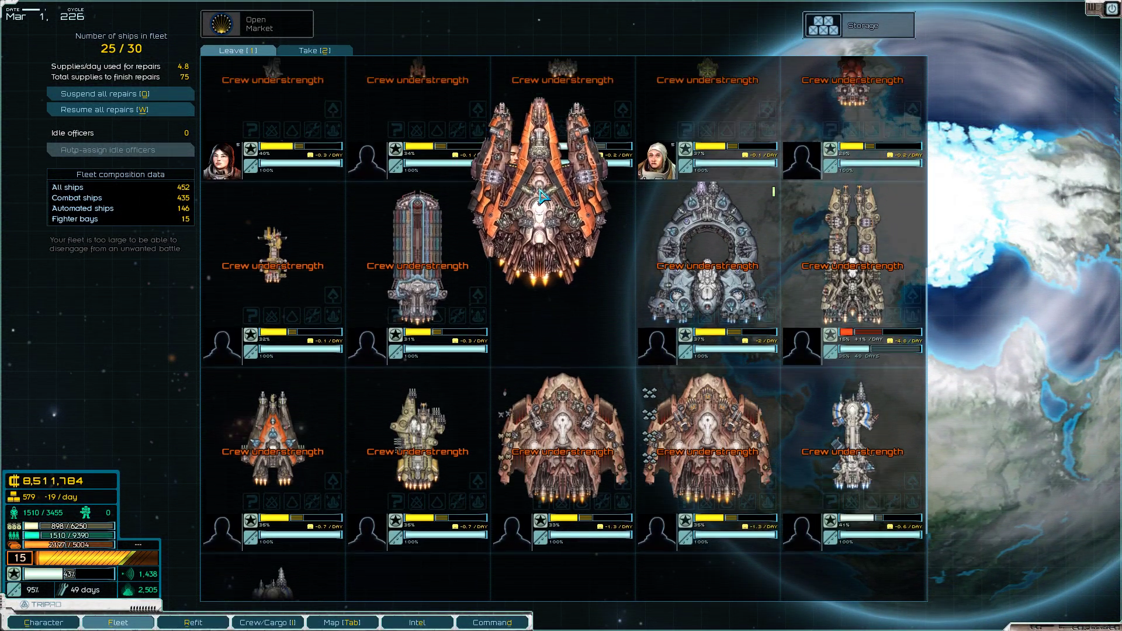
{"action": "scroll", "coordinate": [538, 175], "scroll_direction": "up", "scroll_amount": 3}
{"action": "mouse_move", "coordinate": [557, 220]}
{"action": "left_mouse_down"}
{"action": "mouse_move", "coordinate": [277, 145]}
{"action": "mouse_move", "coordinate": [420, 141]}
{"action": "left_mouse_up"}
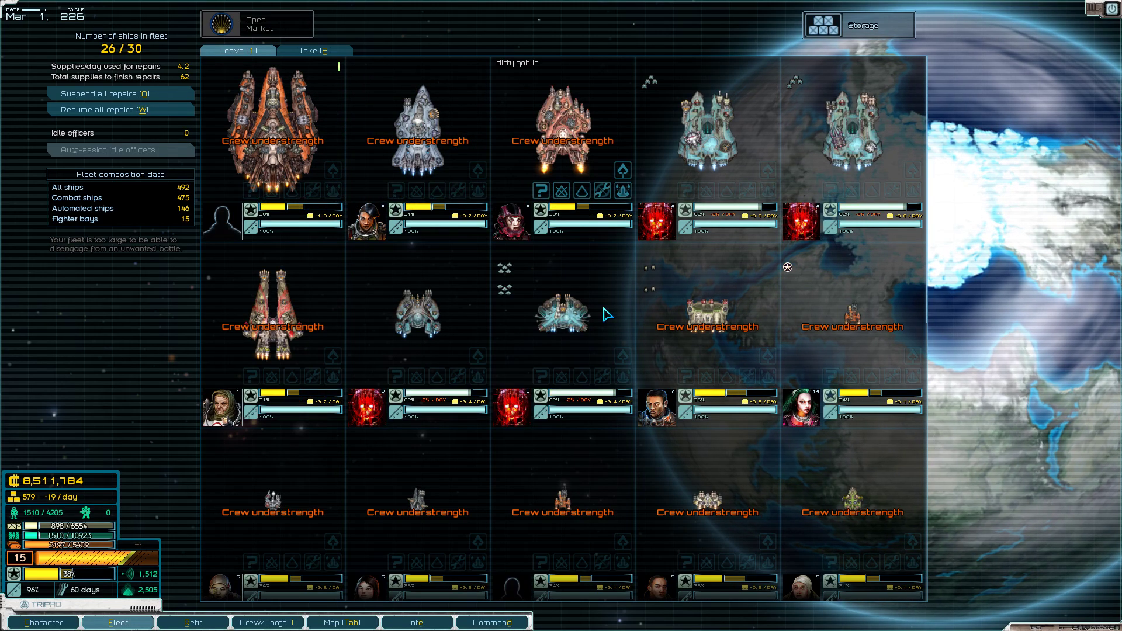
{"action": "scroll", "coordinate": [608, 327], "scroll_direction": "down", "scroll_amount": 3}
{"action": "mouse_move", "coordinate": [706, 307]}
{"action": "left_mouse_down"}
{"action": "mouse_move", "coordinate": [479, 242]}
{"action": "mouse_move", "coordinate": [211, 130]}
{"action": "left_mouse_up"}
{"action": "scroll", "coordinate": [479, 242], "scroll_direction": "up", "scroll_amount": 3}
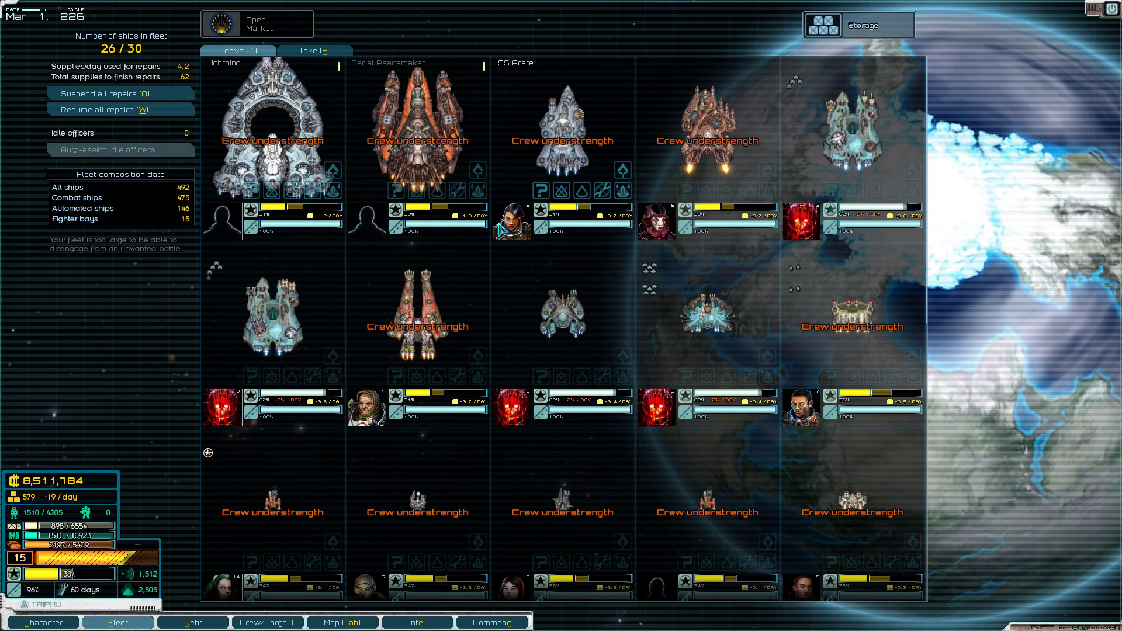
{"action": "scroll", "coordinate": [500, 229], "scroll_direction": "down", "scroll_amount": 5}
{"action": "mouse_move", "coordinate": [561, 377]}
{"action": "left_mouse_down"}
{"action": "mouse_move", "coordinate": [444, 220]}
{"action": "mouse_move", "coordinate": [541, 156]}
{"action": "left_mouse_up"}
{"action": "scroll", "coordinate": [444, 219], "scroll_direction": "up", "scroll_amount": 5}
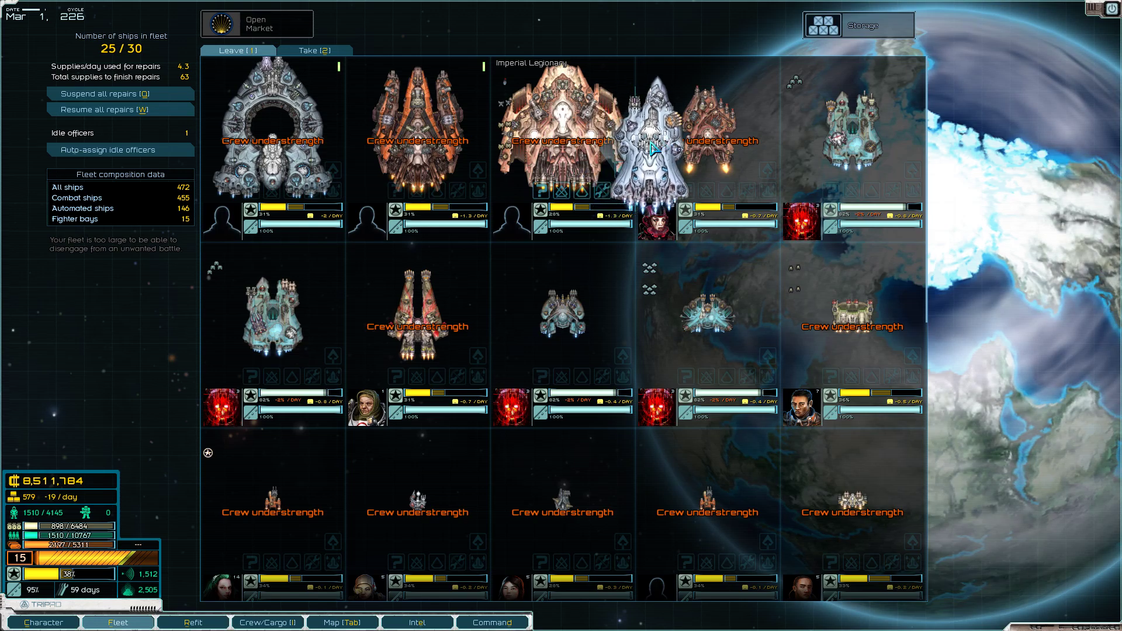
{"action": "left_click_drag", "start_coordinate": [653, 149], "coordinate": [653, 149]}
{"action": "scroll", "coordinate": [692, 263], "scroll_direction": "down", "scroll_amount": 5}
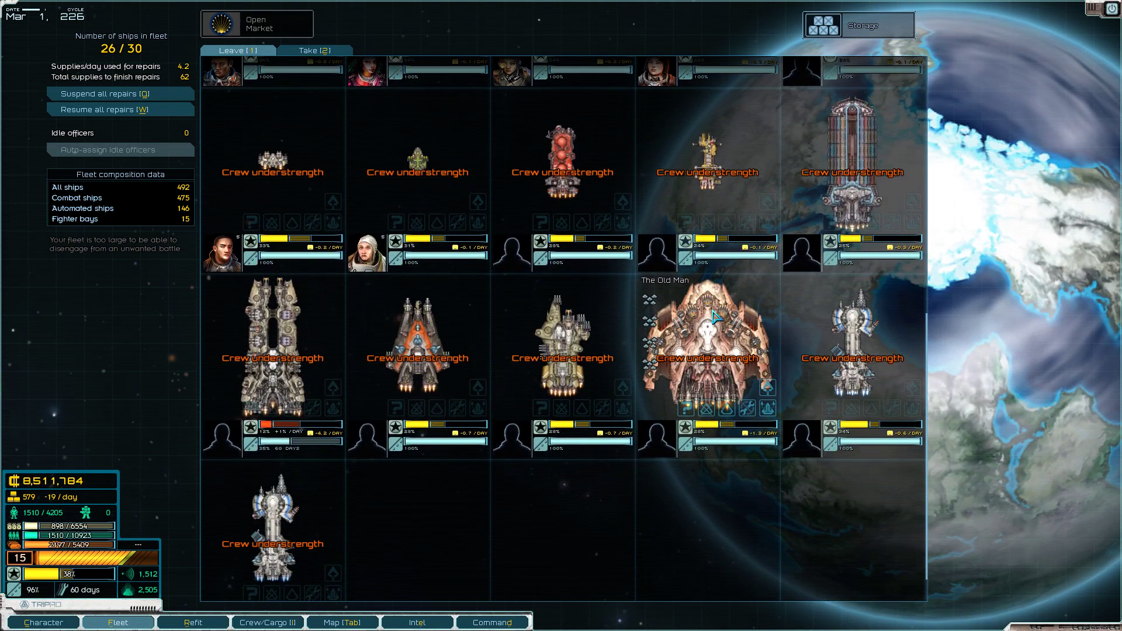
{"action": "left_click", "coordinate": [721, 328]}
{"action": "scroll", "coordinate": [701, 245], "scroll_direction": "up", "scroll_amount": 5}
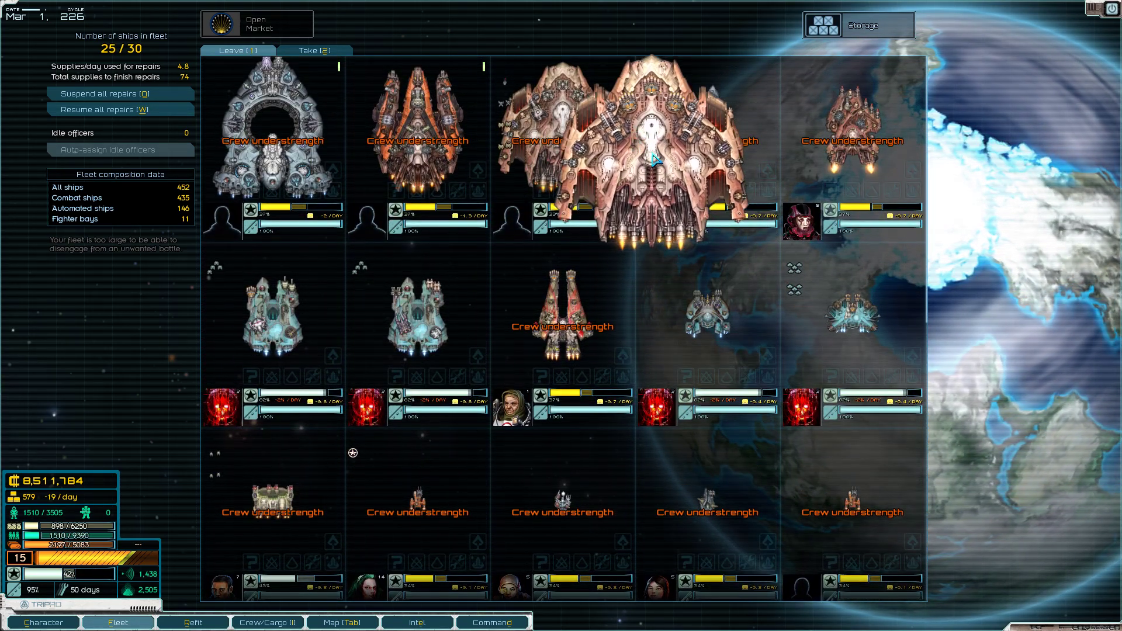
{"action": "left_click", "coordinate": [654, 158]}
{"action": "scroll", "coordinate": [614, 263], "scroll_direction": "down", "scroll_amount": 2}
{"action": "scroll", "coordinate": [526, 307], "scroll_direction": "down", "scroll_amount": 2}
{"action": "scroll", "coordinate": [421, 368], "scroll_direction": "down", "scroll_amount": 2}
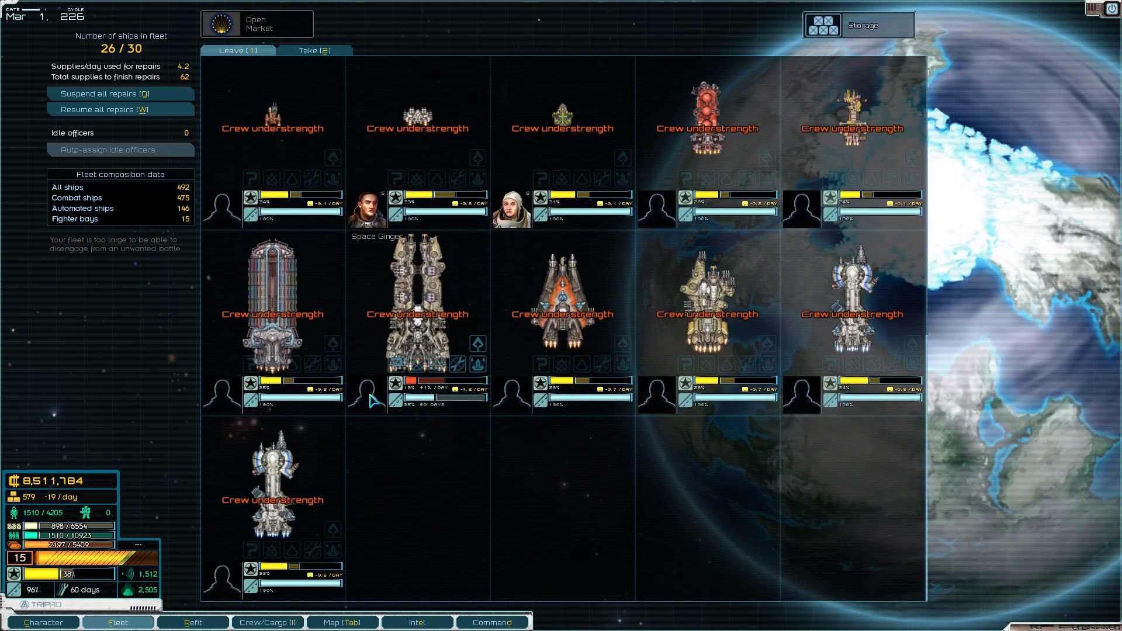
{"action": "scroll", "coordinate": [479, 280], "scroll_direction": "up", "scroll_amount": 2}
{"action": "scroll", "coordinate": [479, 281], "scroll_direction": "up", "scroll_amount": 2}
{"action": "scroll", "coordinate": [701, 219], "scroll_direction": "up", "scroll_amount": 1}
{"action": "left_click", "coordinate": [808, 154]}
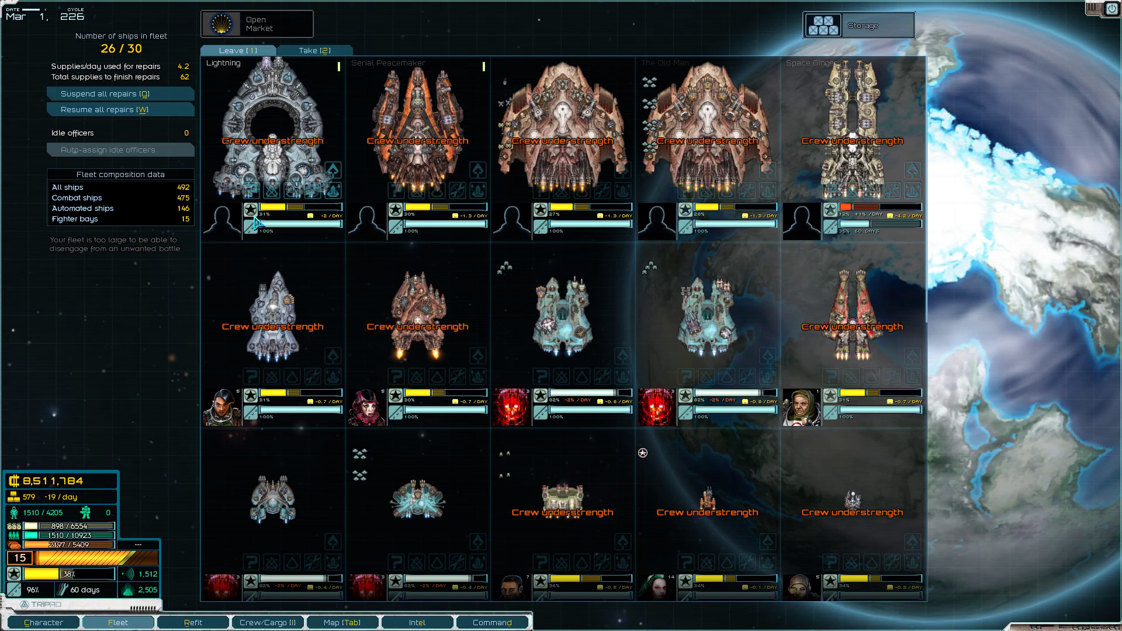
Review captain options for the Lightning and Serial Peacemaker, then assign Space Ginger's captain
{"action": "left_click", "coordinate": [224, 220]}
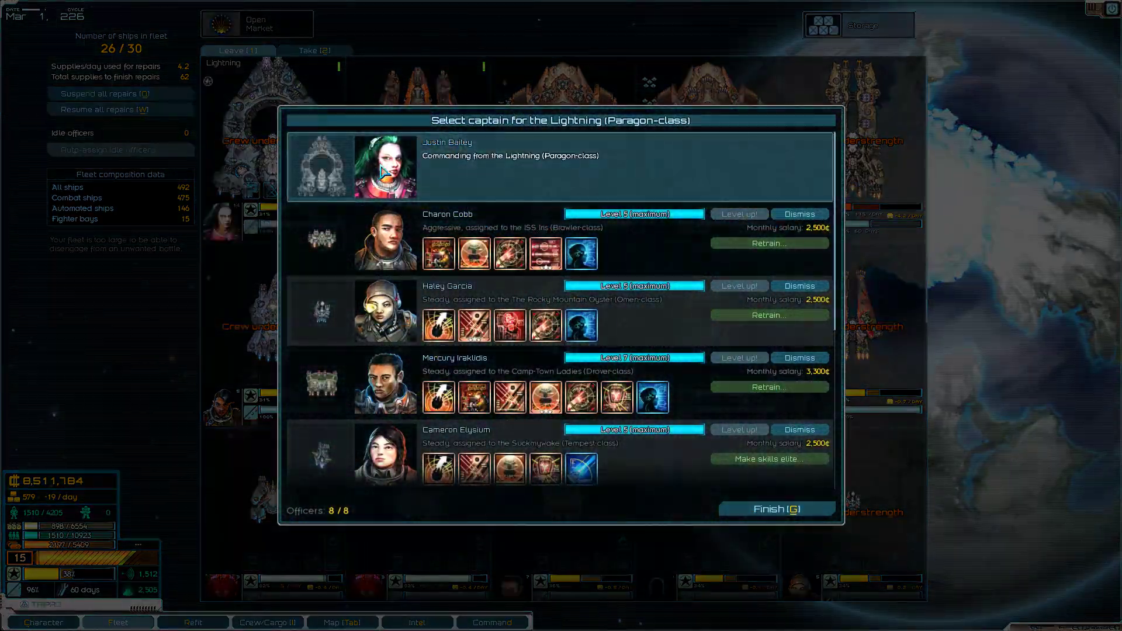
{"action": "left_click", "coordinate": [784, 509]}
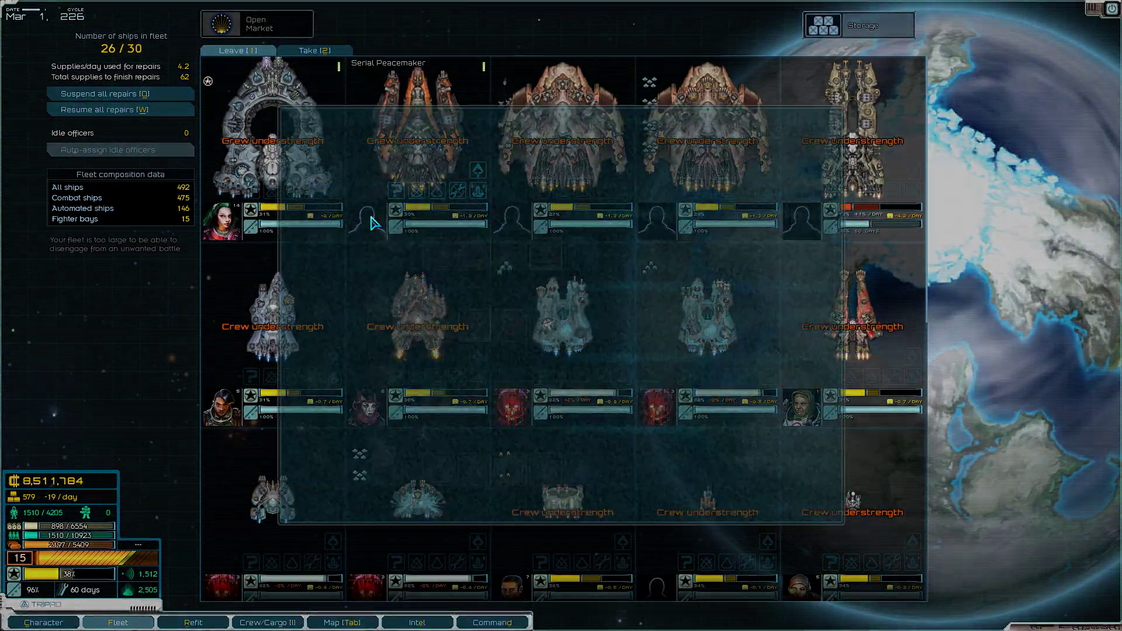
{"action": "left_click", "coordinate": [369, 222]}
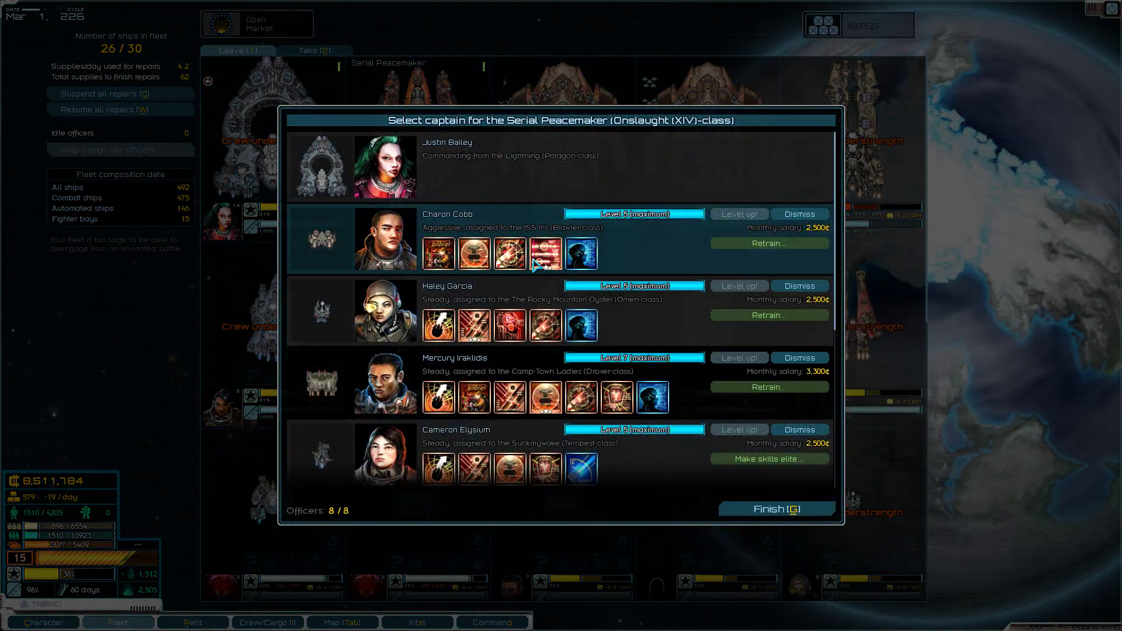
{"action": "left_click", "coordinate": [786, 511]}
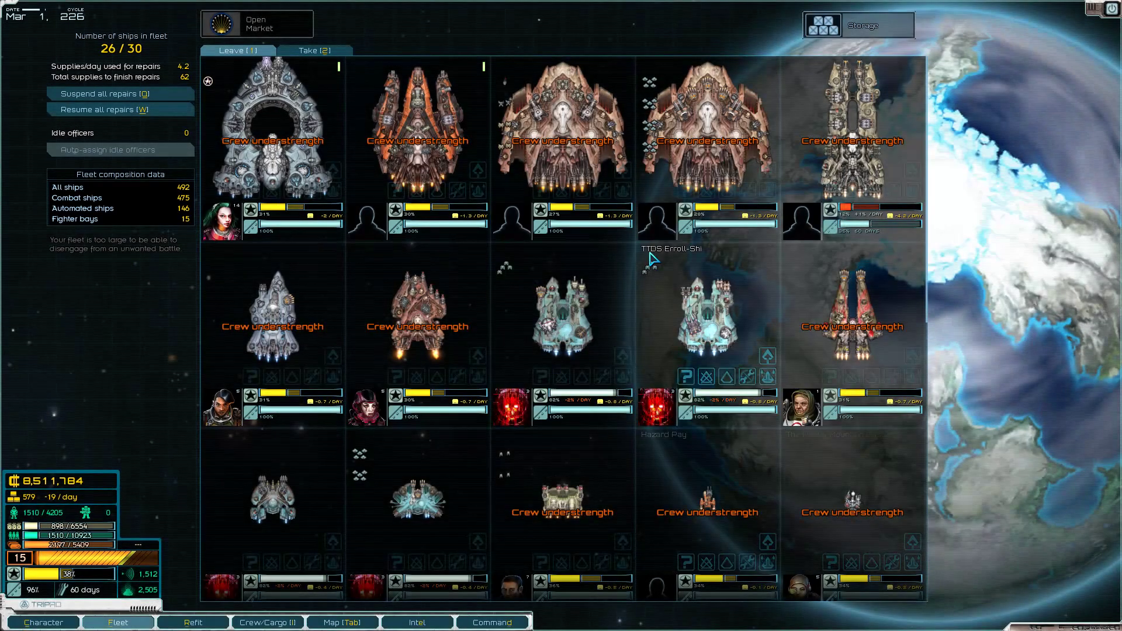
{"action": "left_click", "coordinate": [819, 219]}
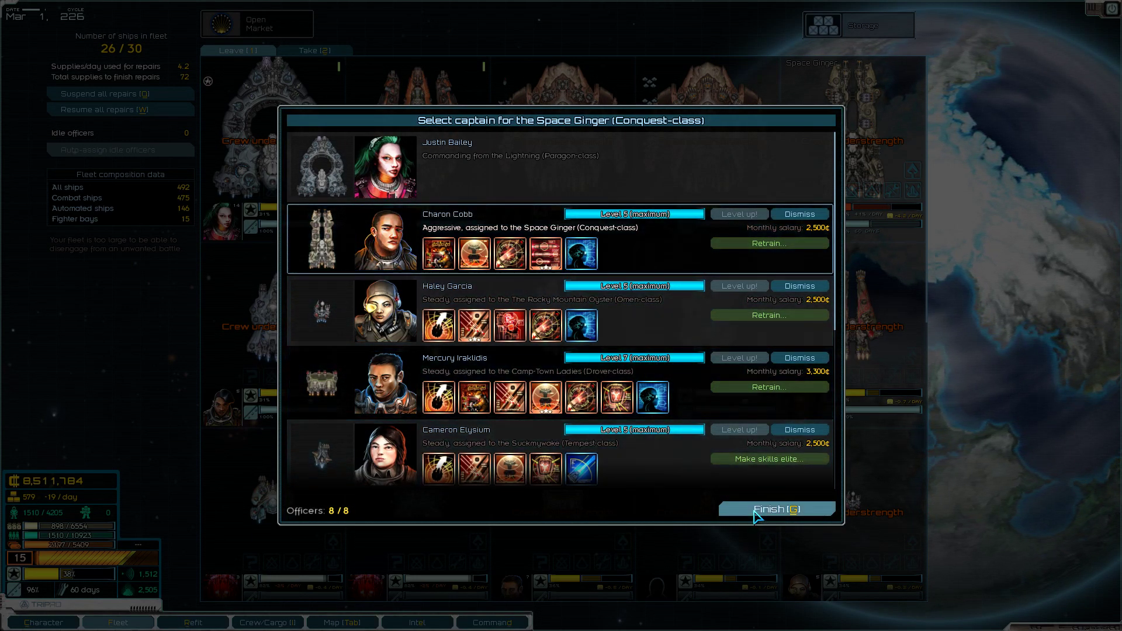
{"action": "left_click", "coordinate": [776, 508]}
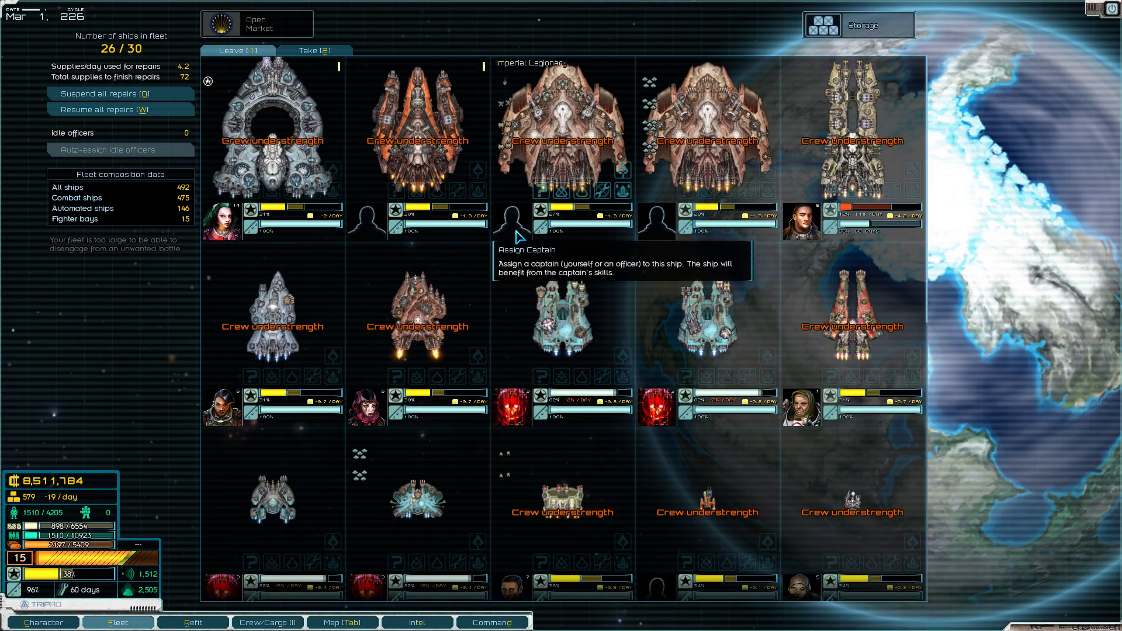
Make the aggressive officer Amra Jumper captain of the Serial Peacemaker
{"action": "left_click", "coordinate": [368, 224]}
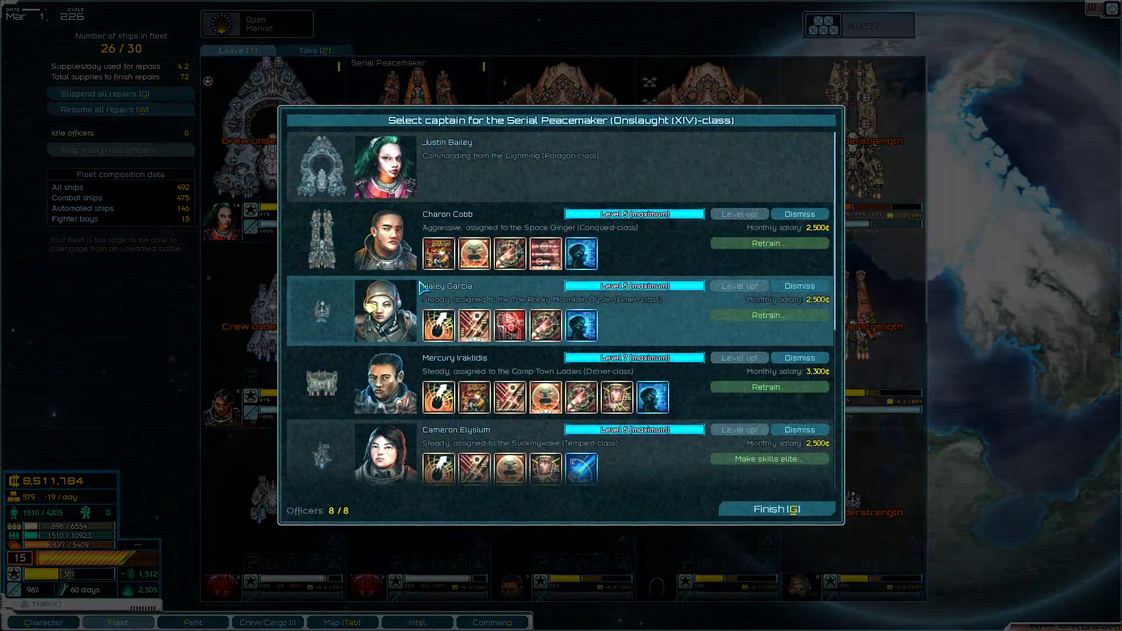
{"action": "scroll", "coordinate": [490, 320], "scroll_direction": "down", "scroll_amount": 5}
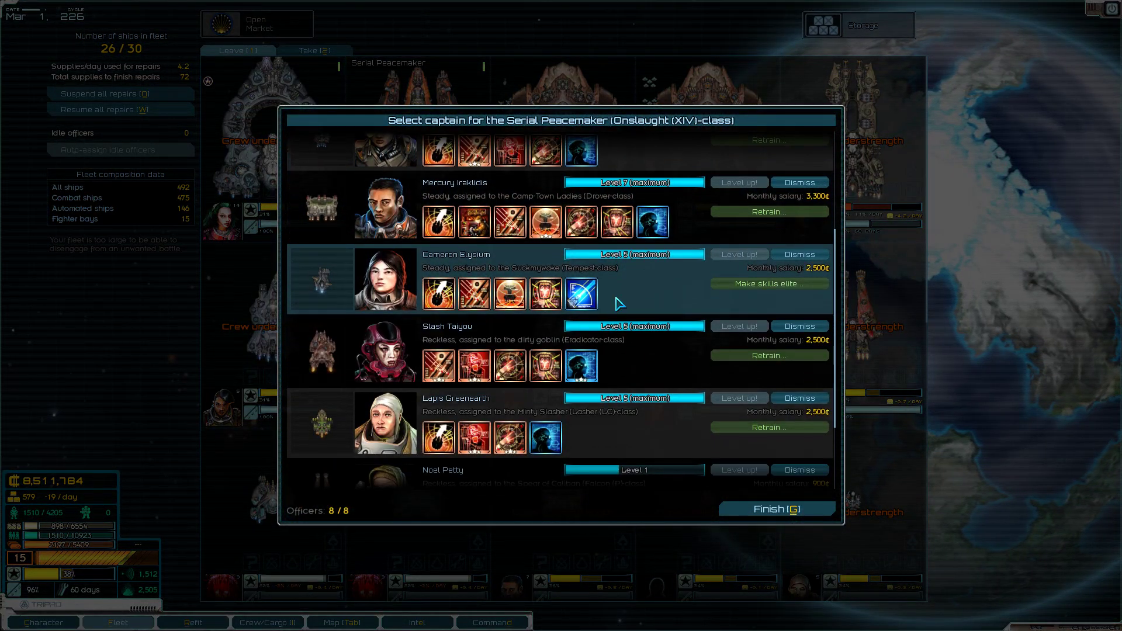
{"action": "scroll", "coordinate": [616, 302], "scroll_direction": "down", "scroll_amount": 3}
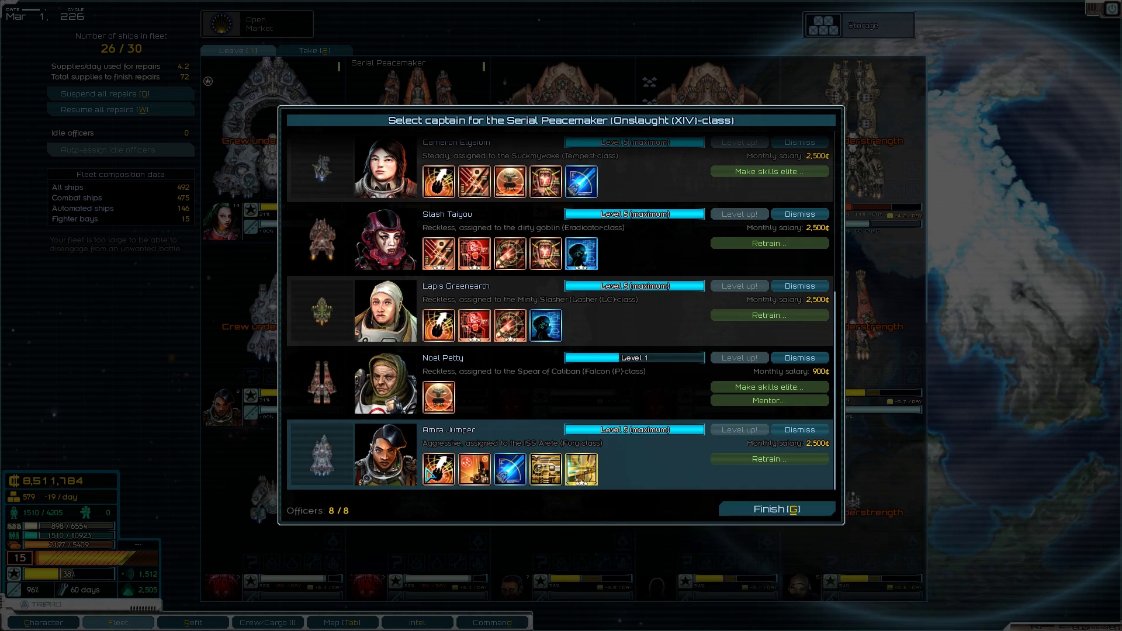
{"action": "left_click", "coordinate": [394, 469]}
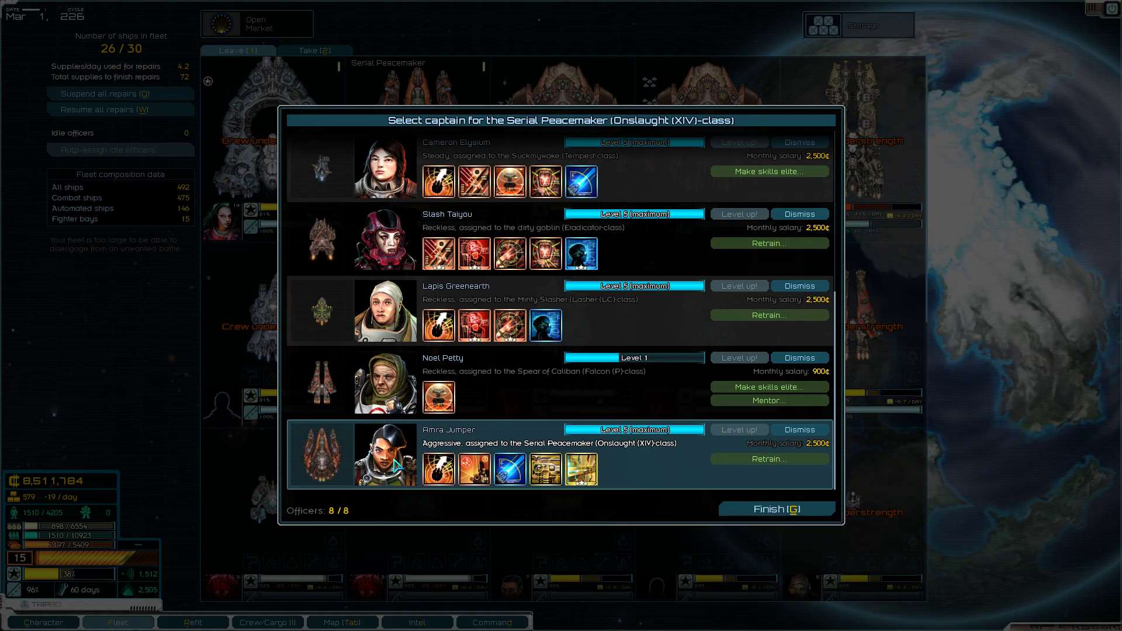
{"action": "left_click", "coordinate": [777, 509]}
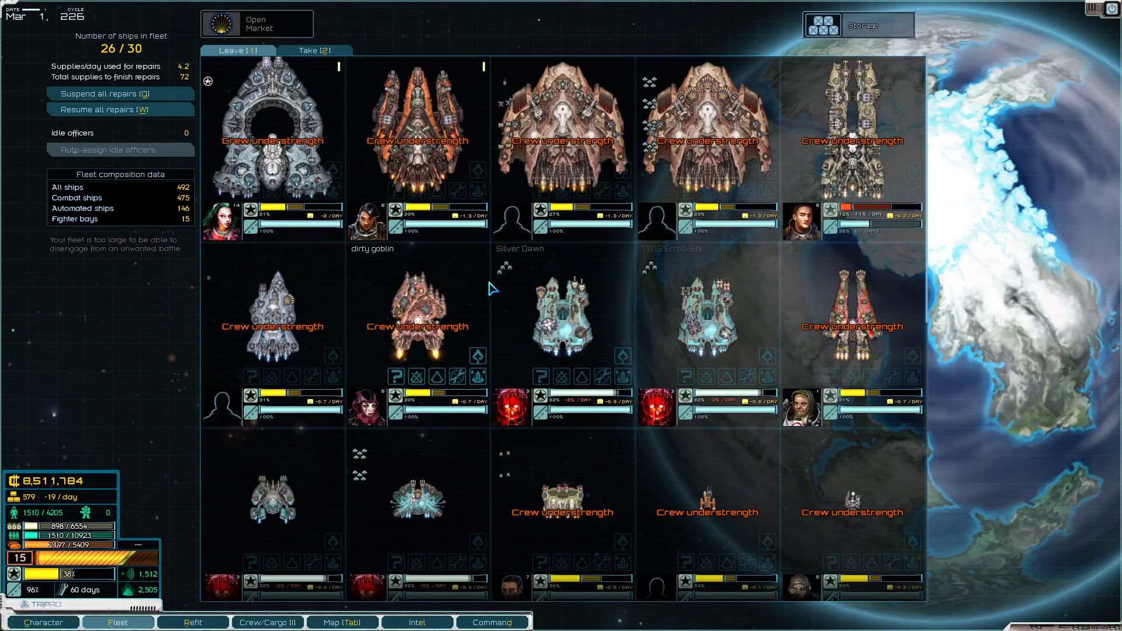
Captain the Imperial Legionary and The Old Man (steady officer); only preview Ignoramus's captain choices
{"action": "left_click", "coordinate": [513, 219]}
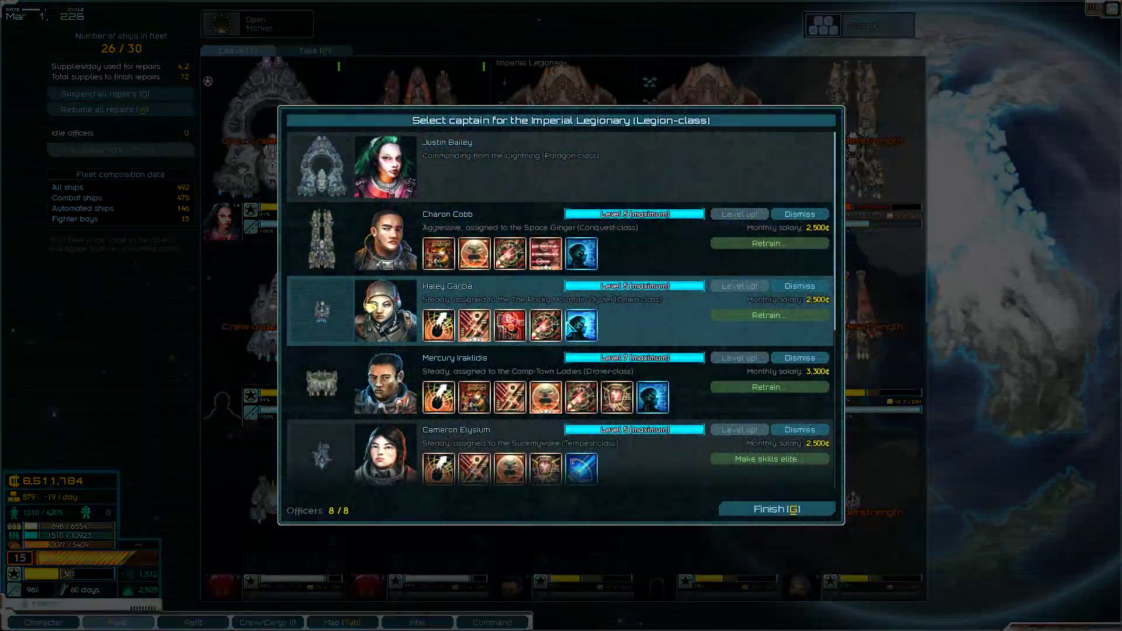
{"action": "scroll", "coordinate": [528, 319], "scroll_direction": "down", "scroll_amount": 1}
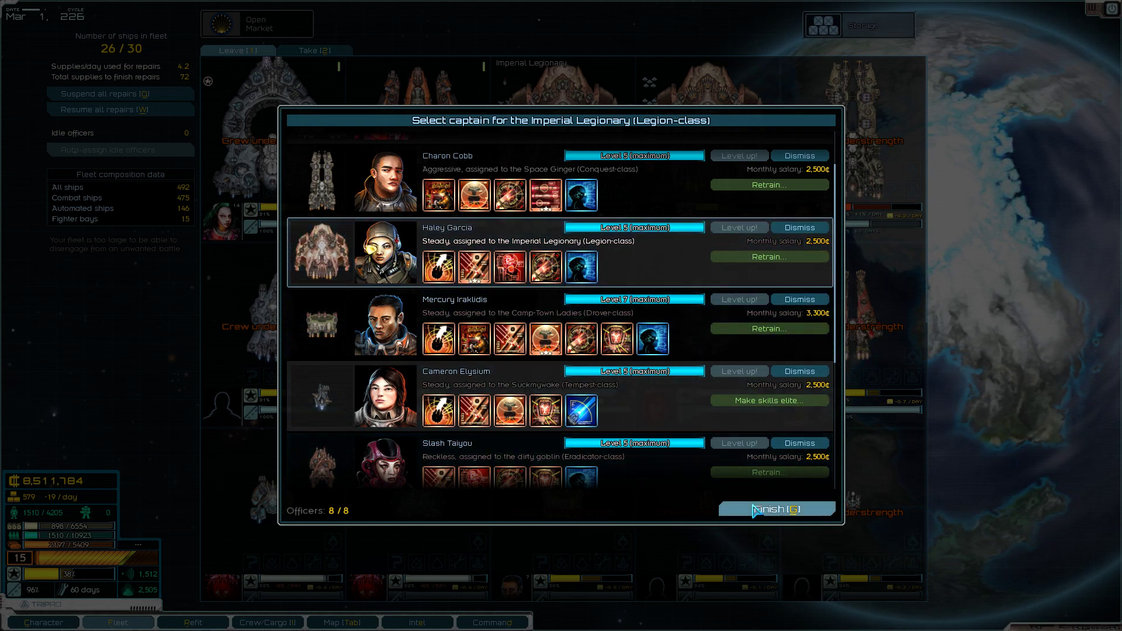
{"action": "left_click", "coordinate": [732, 509]}
{"action": "left_click", "coordinate": [672, 227]}
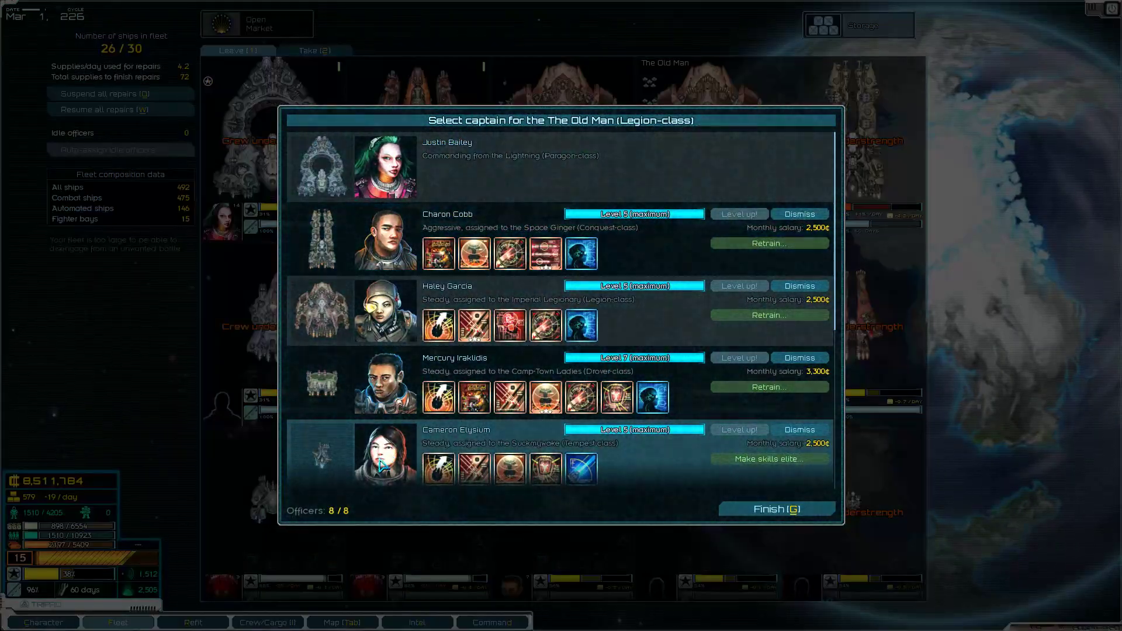
{"action": "scroll", "coordinate": [406, 407], "scroll_direction": "down", "scroll_amount": 3}
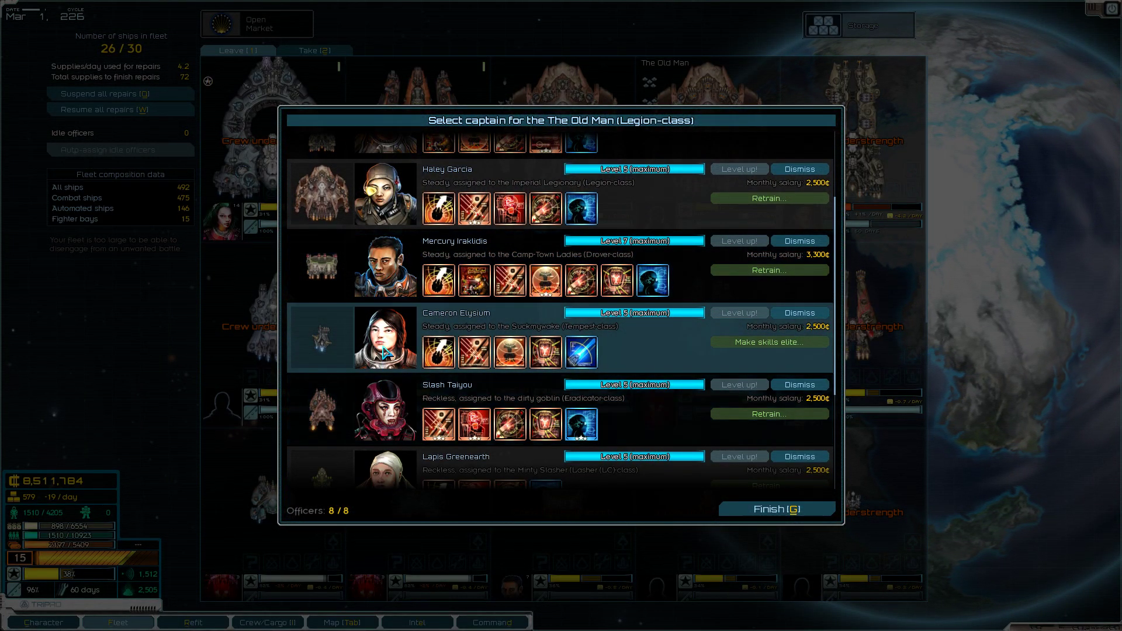
{"action": "left_click", "coordinate": [386, 263]}
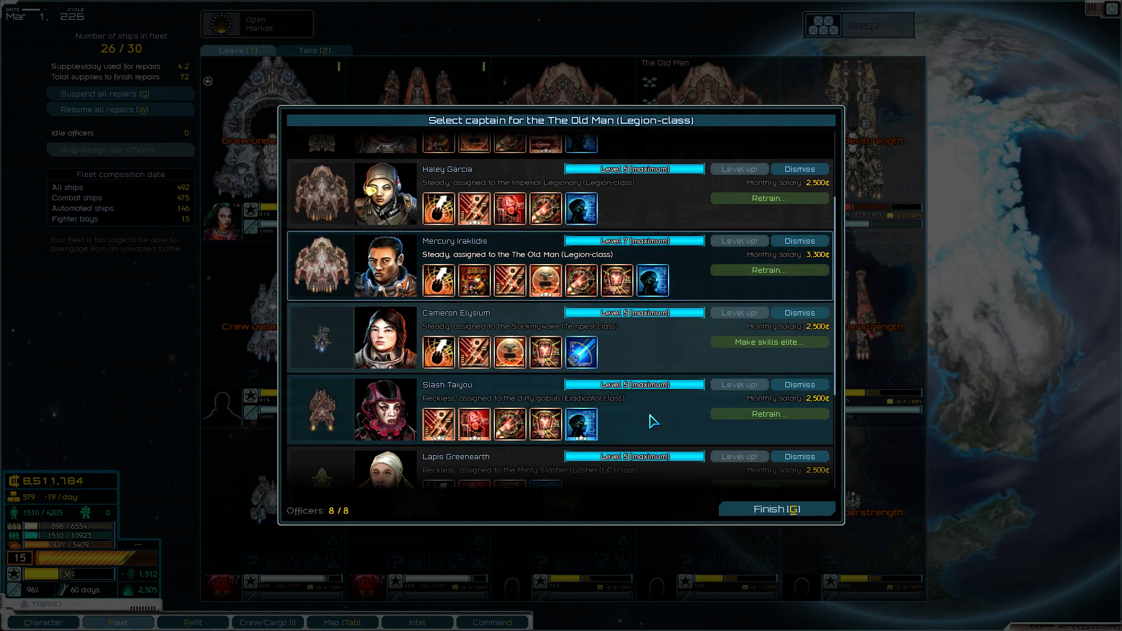
{"action": "scroll", "coordinate": [580, 418], "scroll_direction": "down", "scroll_amount": 3}
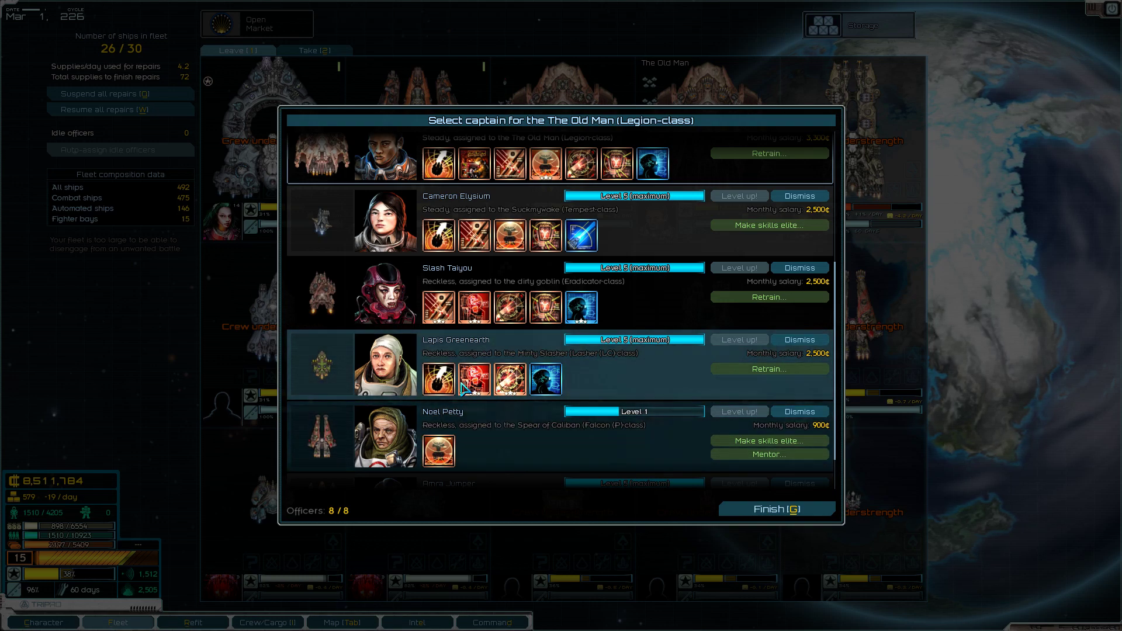
{"action": "left_click", "coordinate": [761, 508]}
{"action": "scroll", "coordinate": [693, 368], "scroll_direction": "down", "scroll_amount": 2}
{"action": "scroll", "coordinate": [603, 318], "scroll_direction": "down", "scroll_amount": 2}
{"action": "scroll", "coordinate": [603, 318], "scroll_direction": "down", "scroll_amount": 1}
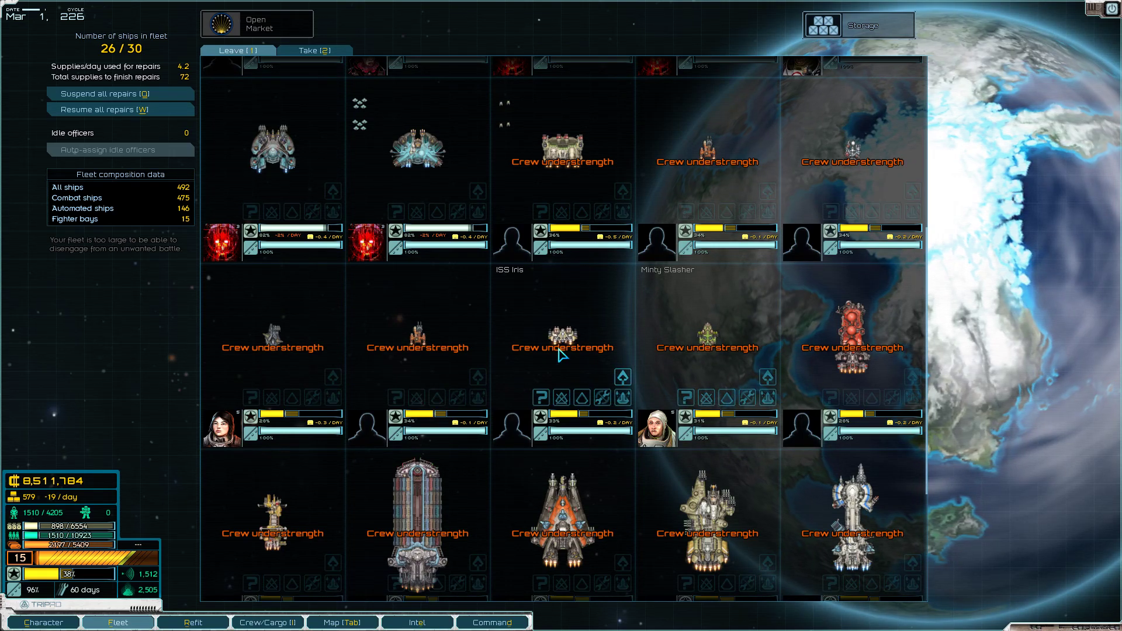
{"action": "scroll", "coordinate": [605, 309], "scroll_direction": "up", "scroll_amount": 2}
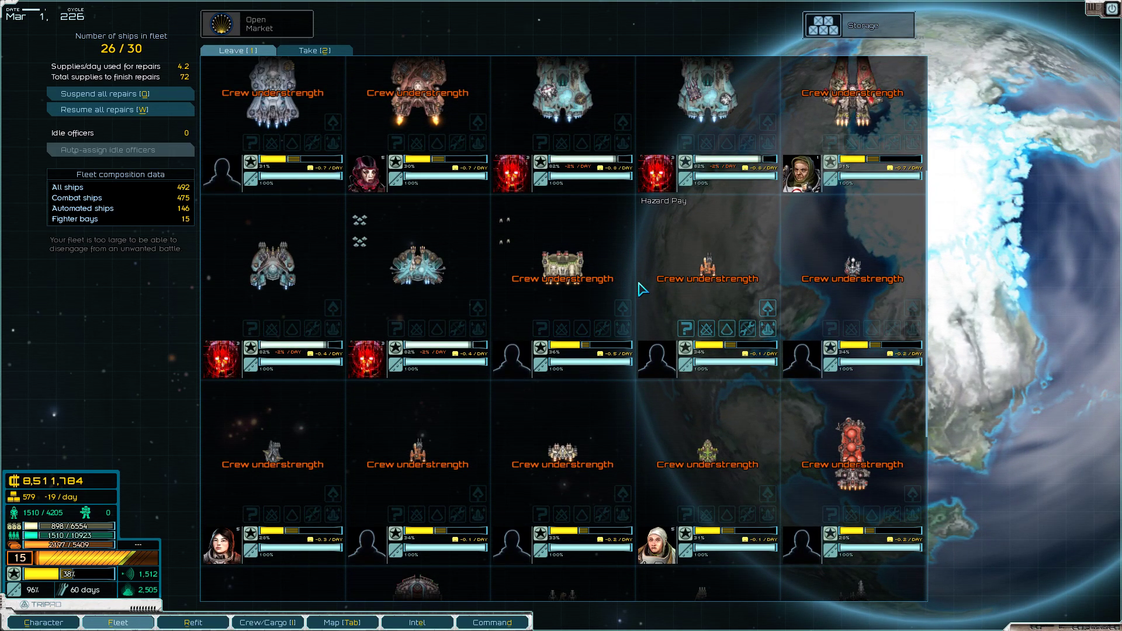
{"action": "scroll", "coordinate": [614, 333], "scroll_direction": "down", "scroll_amount": 4}
{"action": "scroll", "coordinate": [544, 412], "scroll_direction": "down", "scroll_amount": 1}
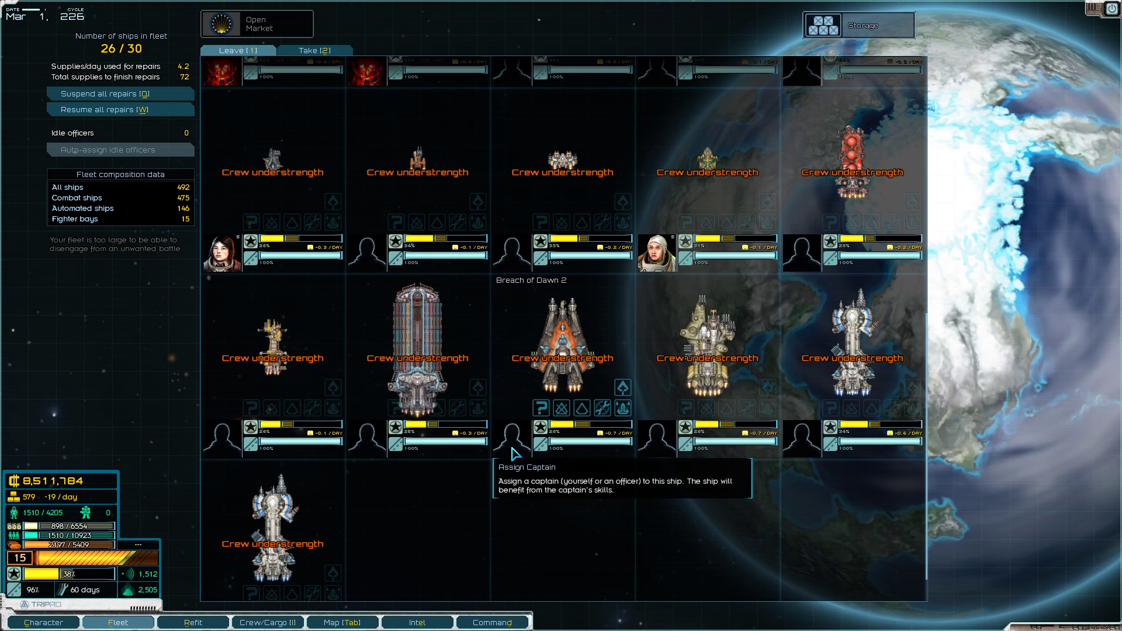
{"action": "mouse_move", "coordinate": [707, 368]}
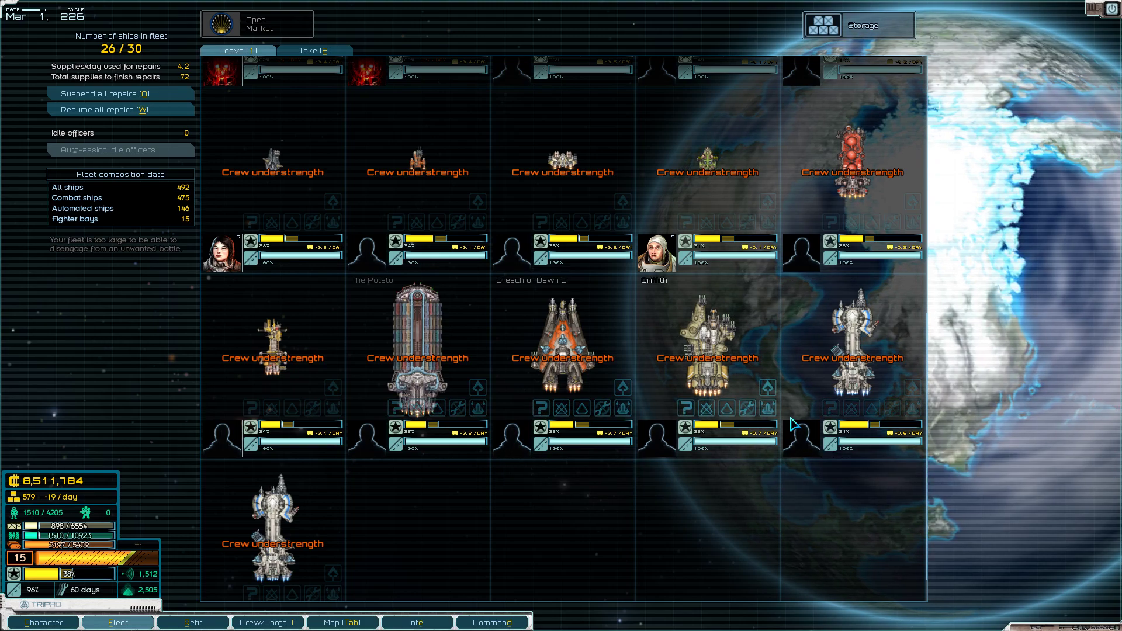
{"action": "left_click", "coordinate": [796, 430]}
{"action": "scroll", "coordinate": [798, 369], "scroll_direction": "down", "scroll_amount": 3}
{"action": "scroll", "coordinate": [797, 377], "scroll_direction": "down", "scroll_amount": 1}
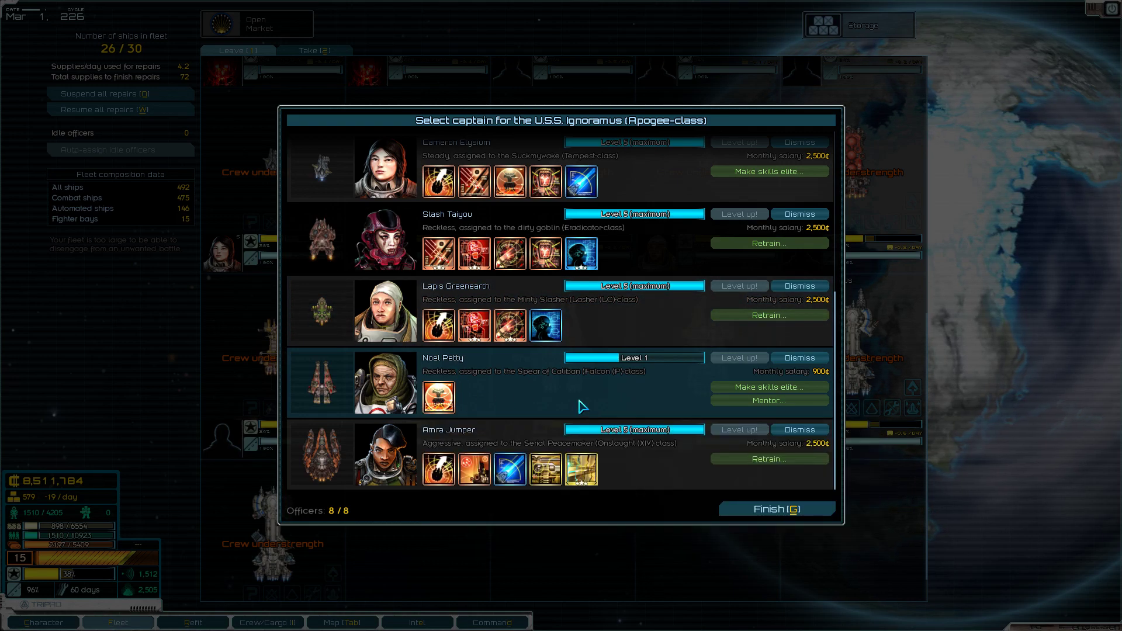
{"action": "scroll", "coordinate": [622, 343], "scroll_direction": "up", "scroll_amount": 3}
{"action": "scroll", "coordinate": [623, 342], "scroll_direction": "up", "scroll_amount": 1}
{"action": "left_click", "coordinate": [763, 510]}
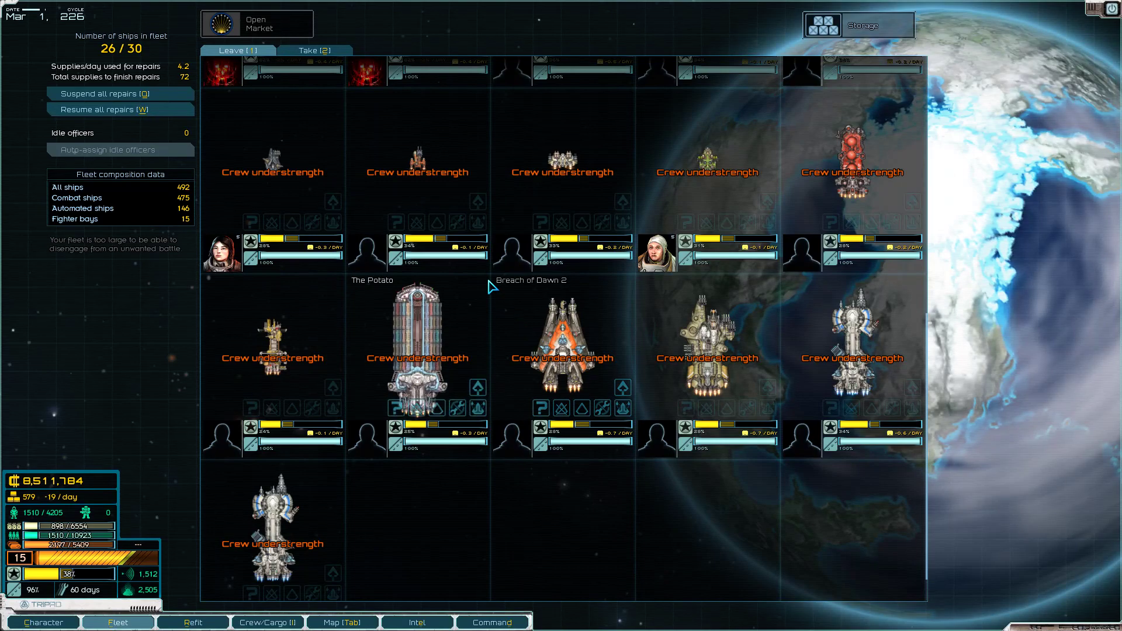
Take the colony's 1691 supplies from Hrym into fleet cargo
{"action": "key", "text": "i"}
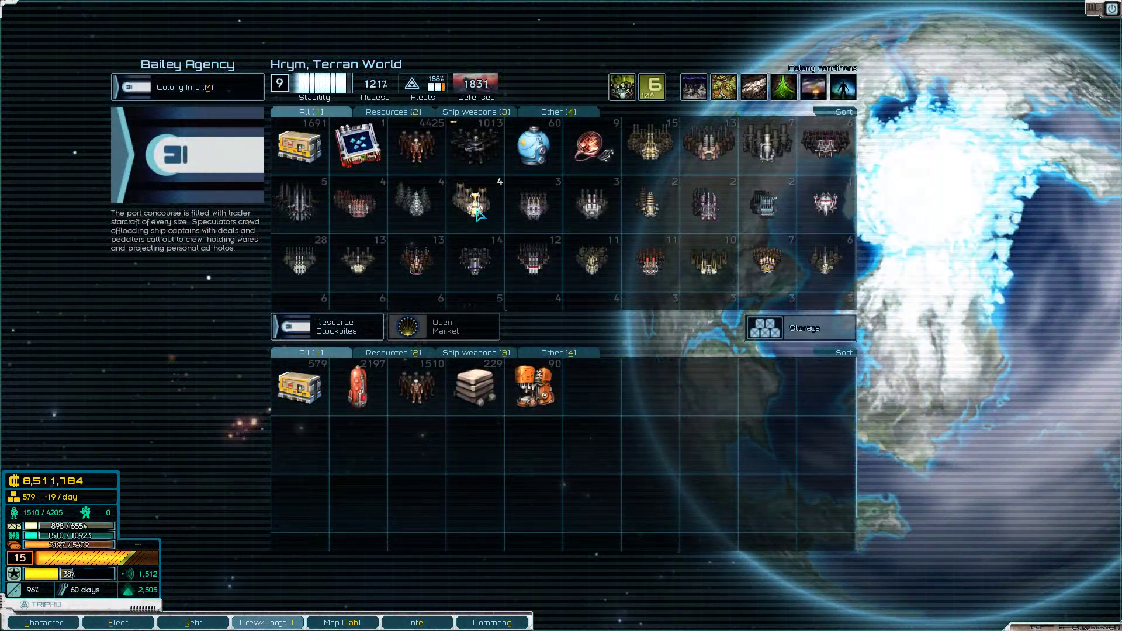
{"action": "mouse_move", "coordinate": [299, 145]}
{"action": "left_click", "coordinate": [308, 151], "text": "shift"}
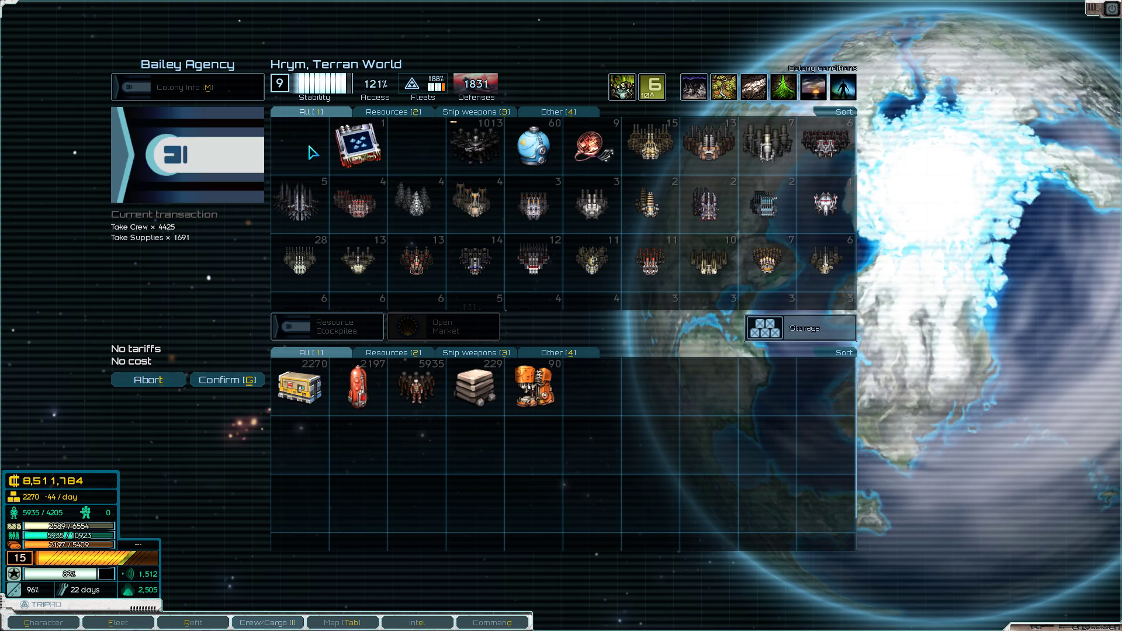
{"action": "left_click", "coordinate": [235, 379]}
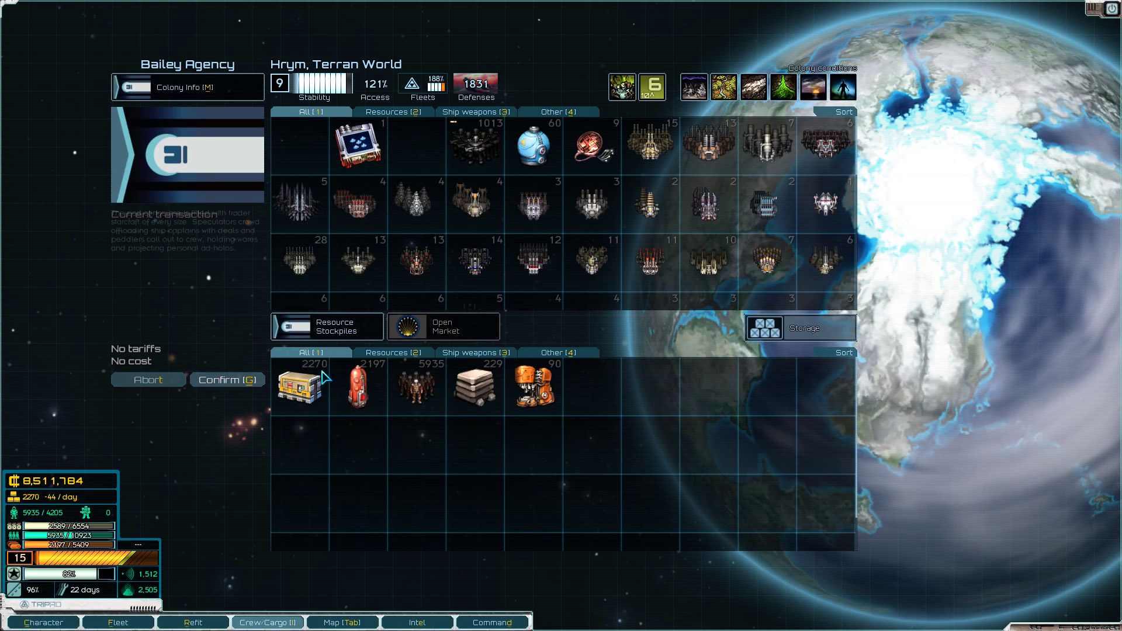
Sell the 229 metals on Hrym's open market and leave the cargo screen
{"action": "left_click", "coordinate": [443, 327]}
{"action": "left_click", "coordinate": [474, 383], "text": "shift"}
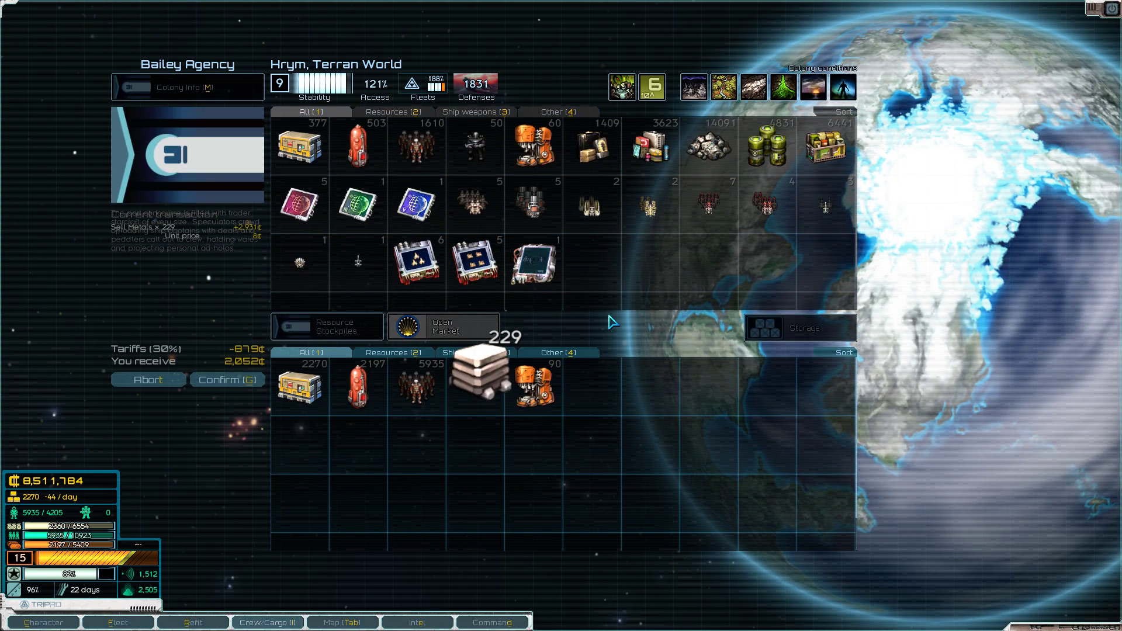
{"action": "left_click", "coordinate": [245, 381]}
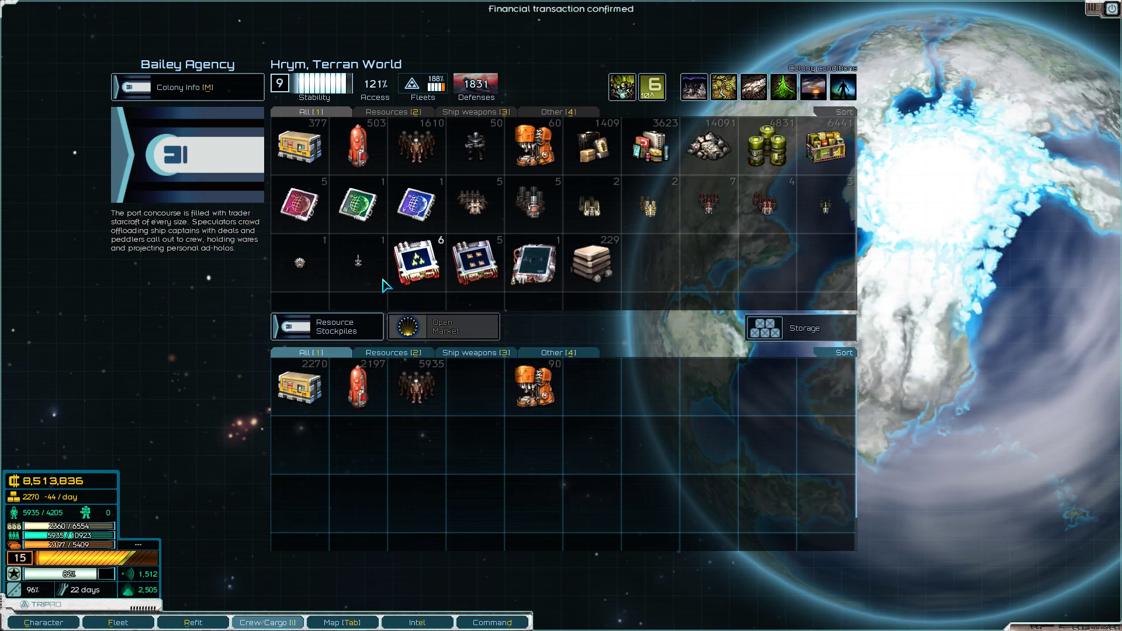
{"action": "key", "text": "Tab"}
Leave Hrym orbit for the system view and check the intel reports
{"action": "key", "text": "Escape"}
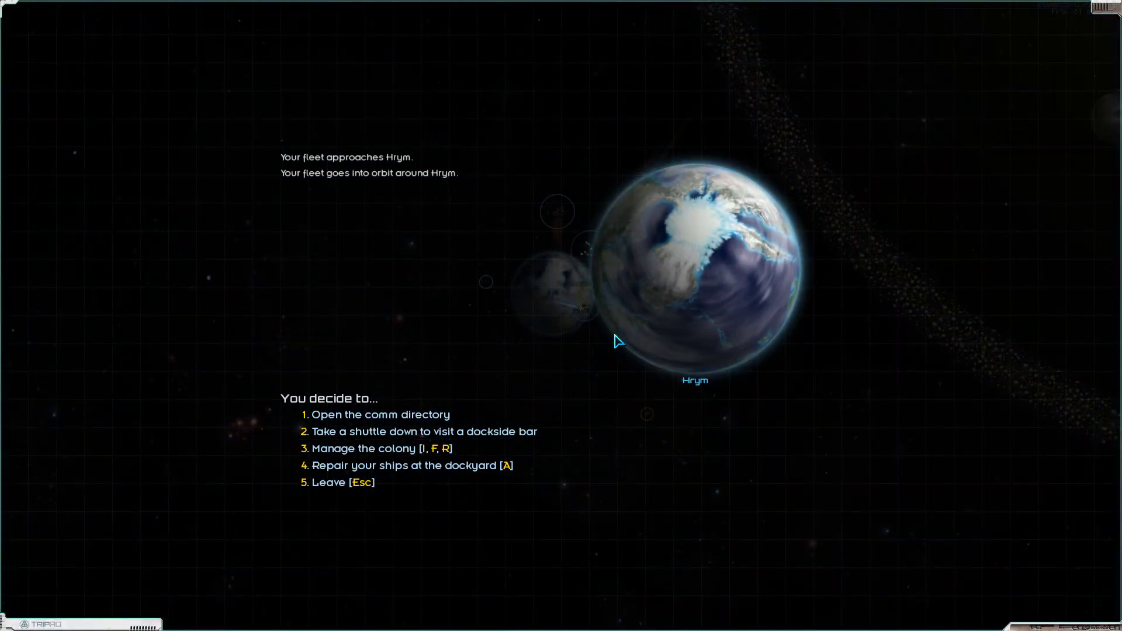
{"action": "key", "text": "Escape"}
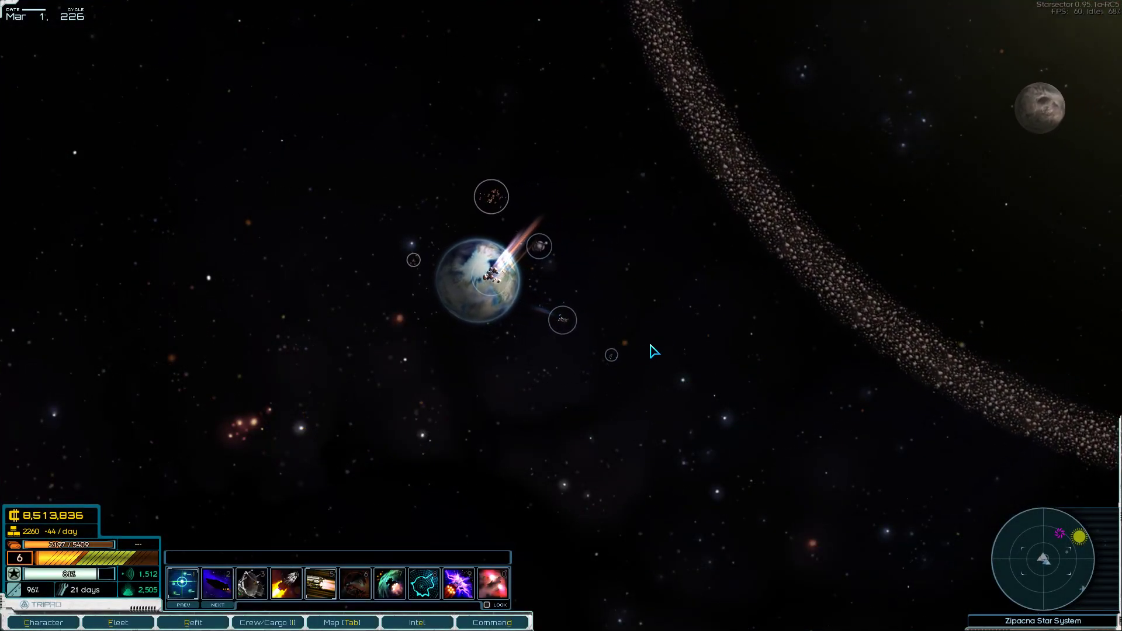
{"action": "key", "text": "e"}
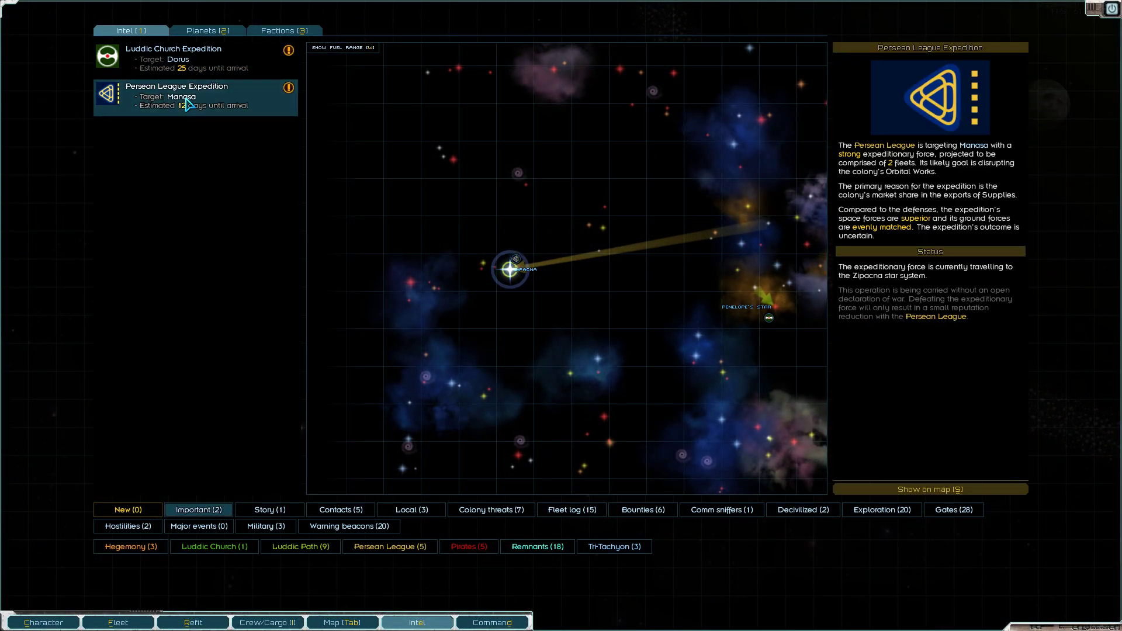
Follow the course plotted on the Zipacna map at sped-up time, reviewing the fleet's ships
{"action": "key", "text": "s"}
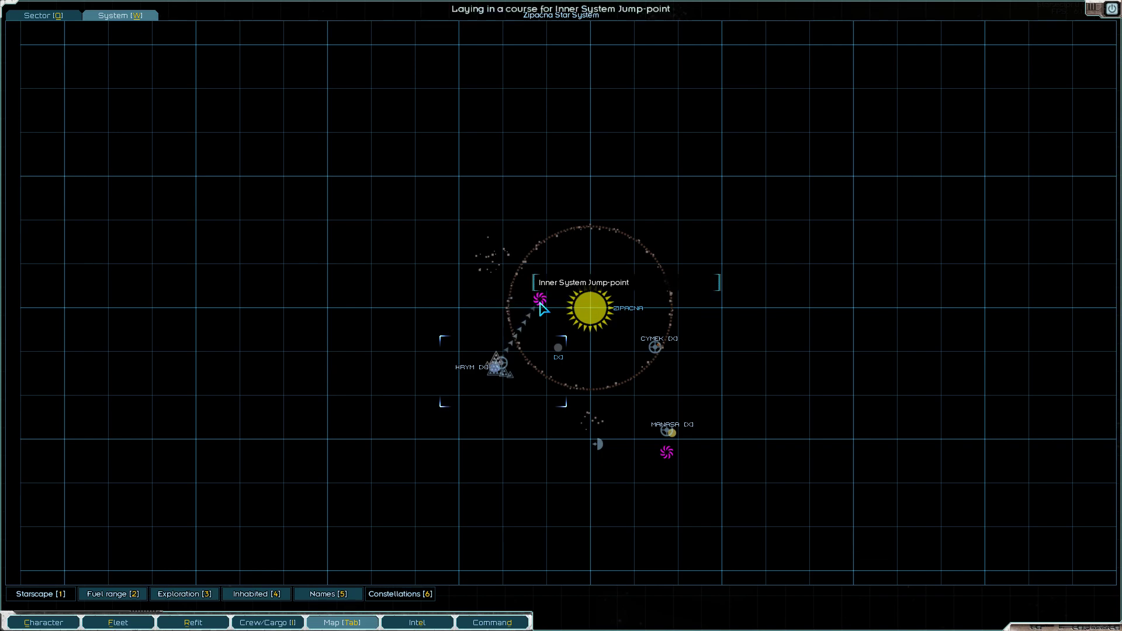
{"action": "key", "text": "Escape"}
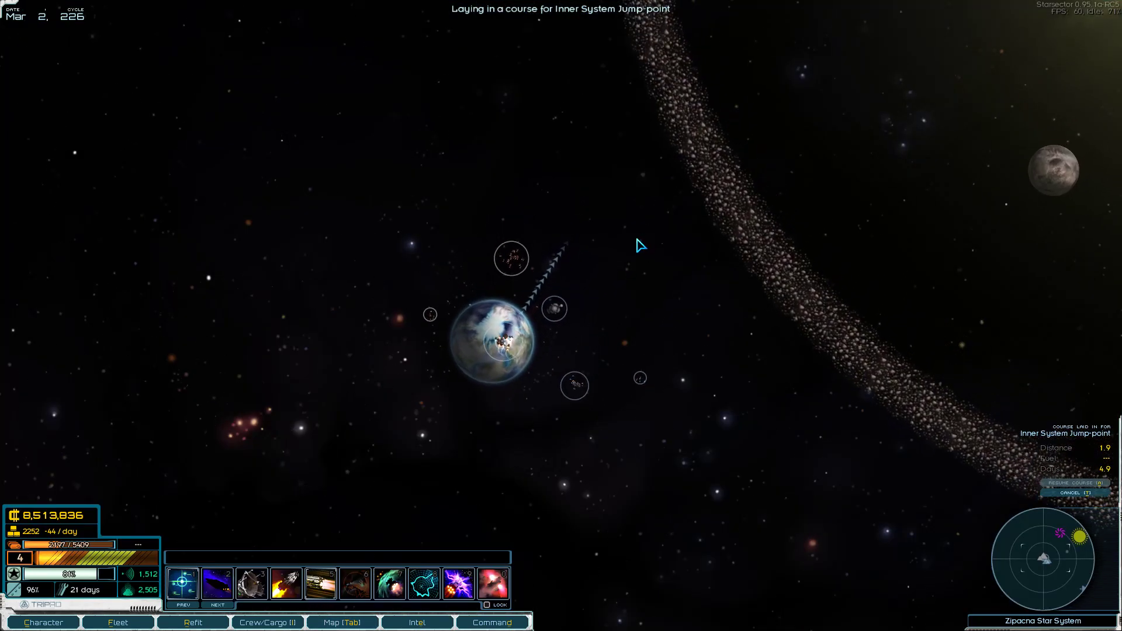
{"action": "key", "text": "shift"}
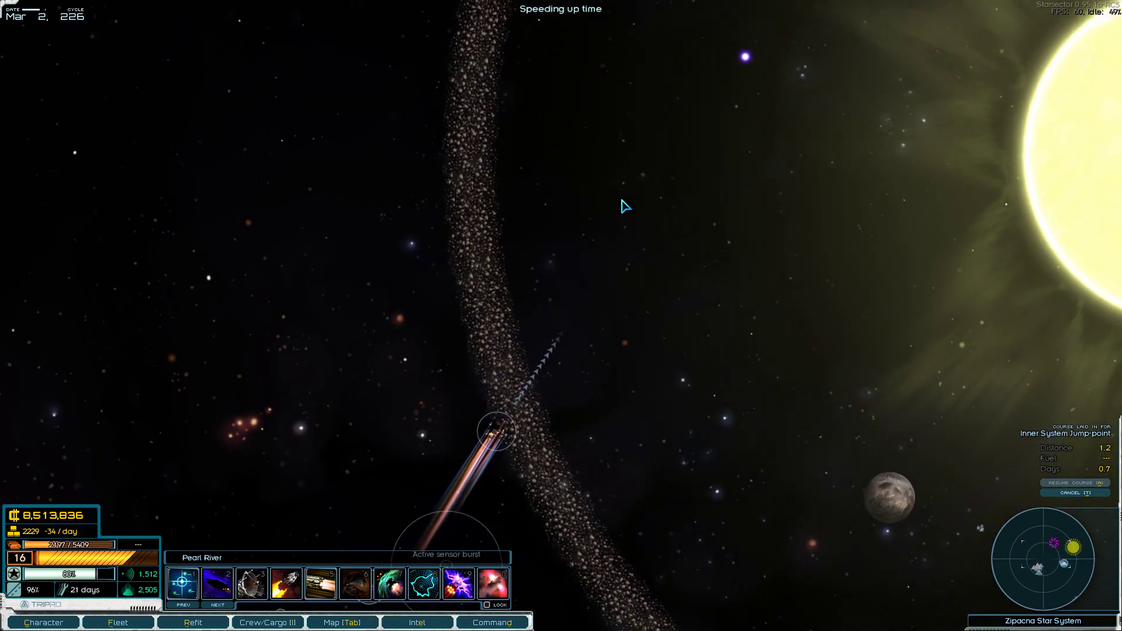
{"action": "key", "text": "f"}
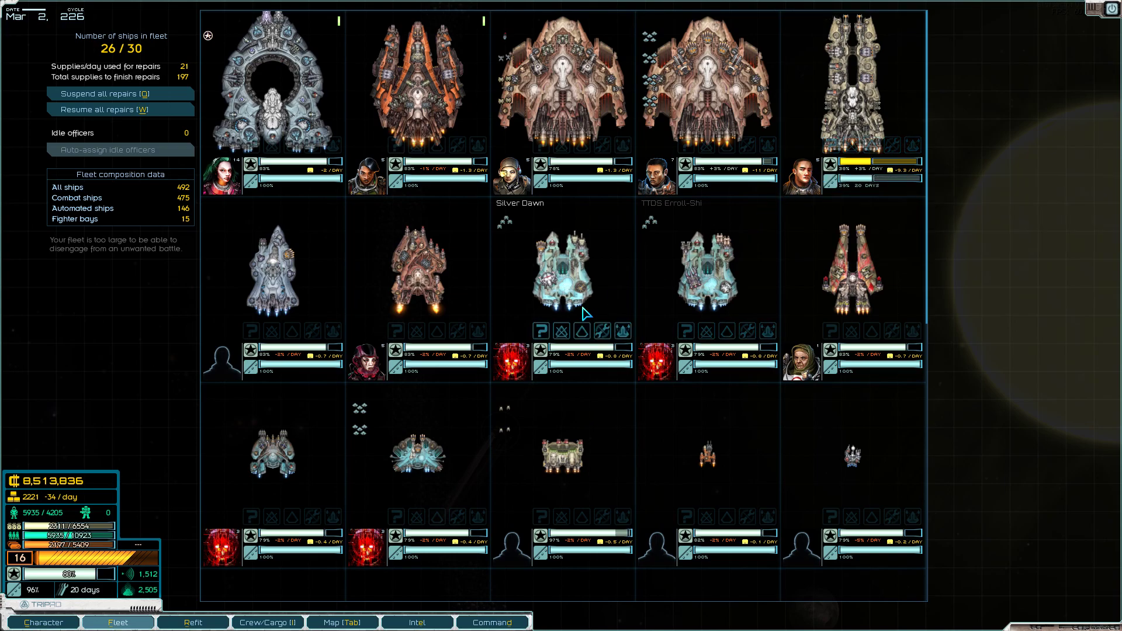
{"action": "scroll", "coordinate": [586, 313], "scroll_direction": "down", "scroll_amount": 5}
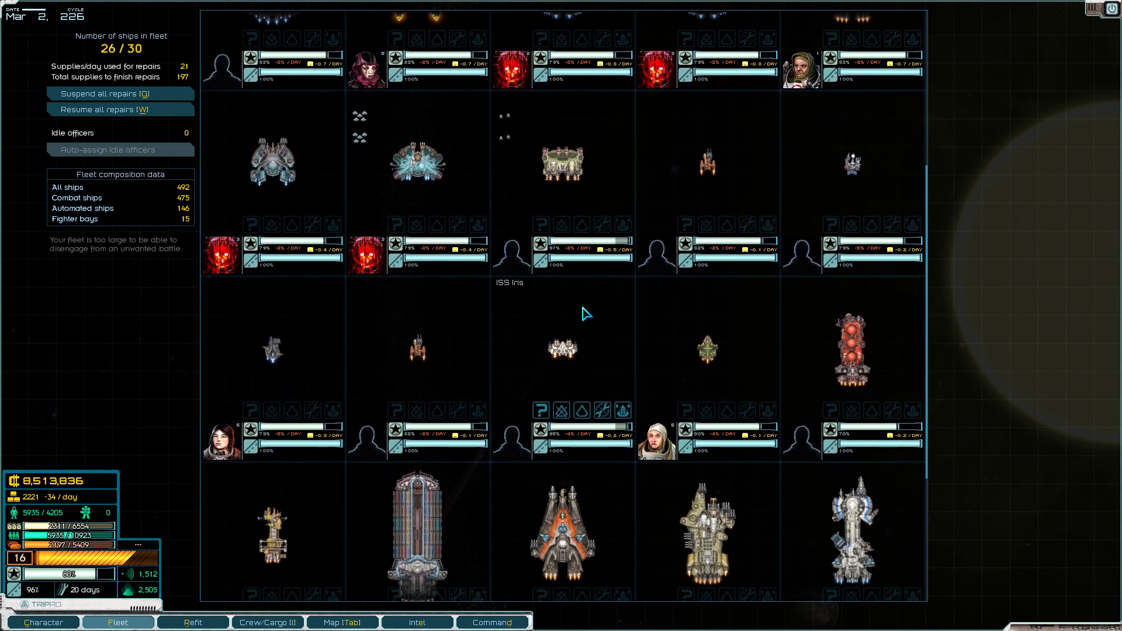
{"action": "key", "text": "Escape"}
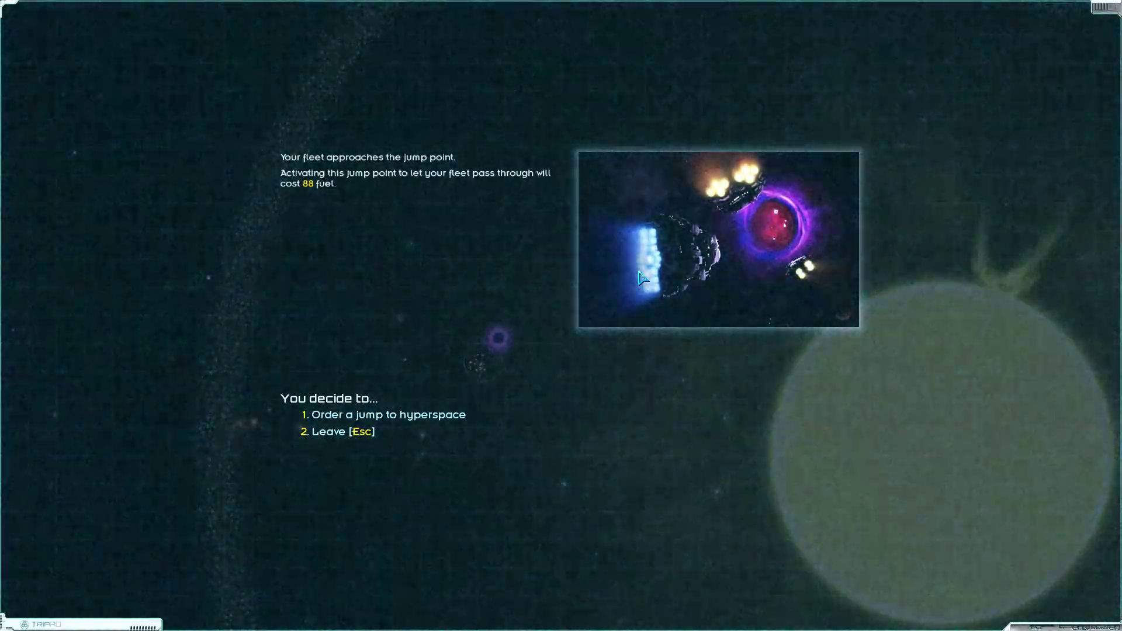
Jump into hyperspace, fire an active sensor burst, and check intel and the hyperspace map
{"action": "key", "text": "1"}
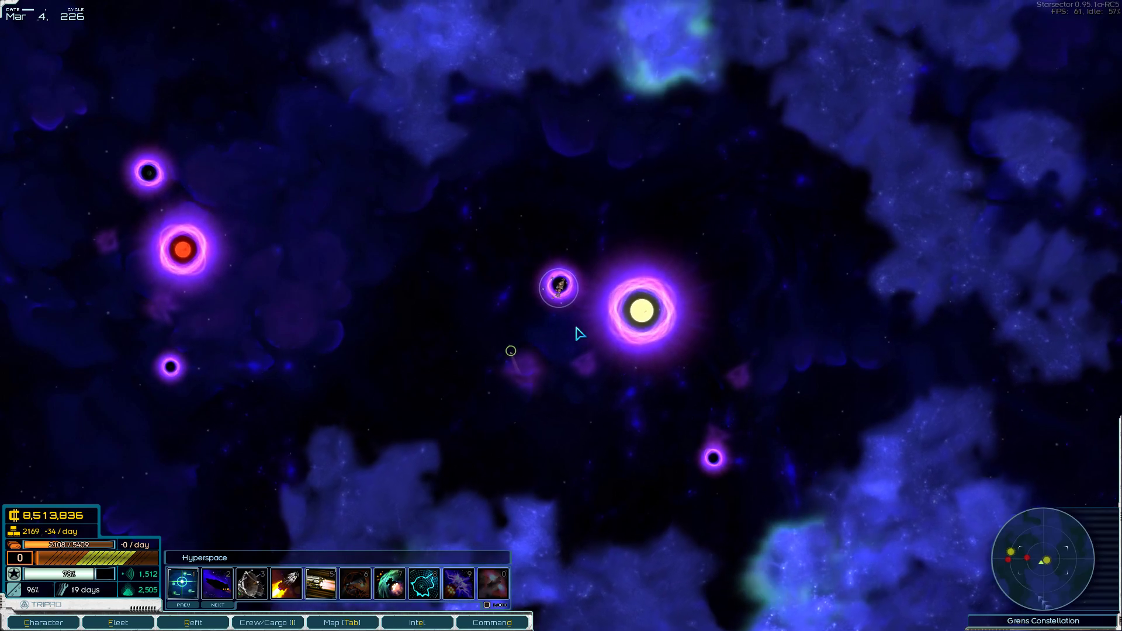
{"action": "key", "text": "1"}
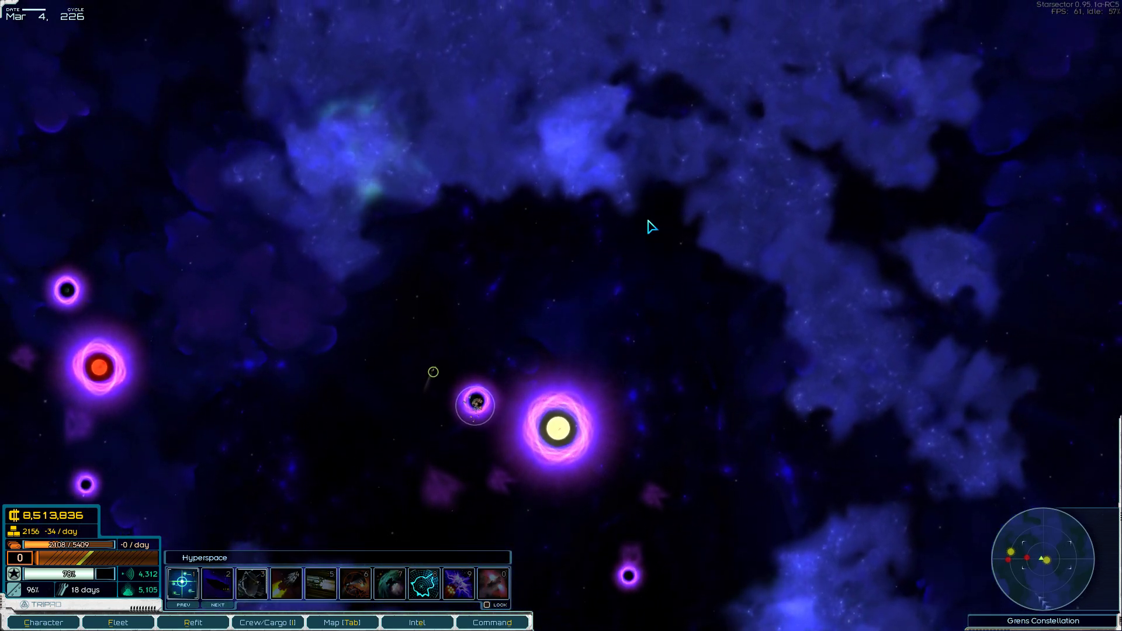
{"action": "key", "text": "e"}
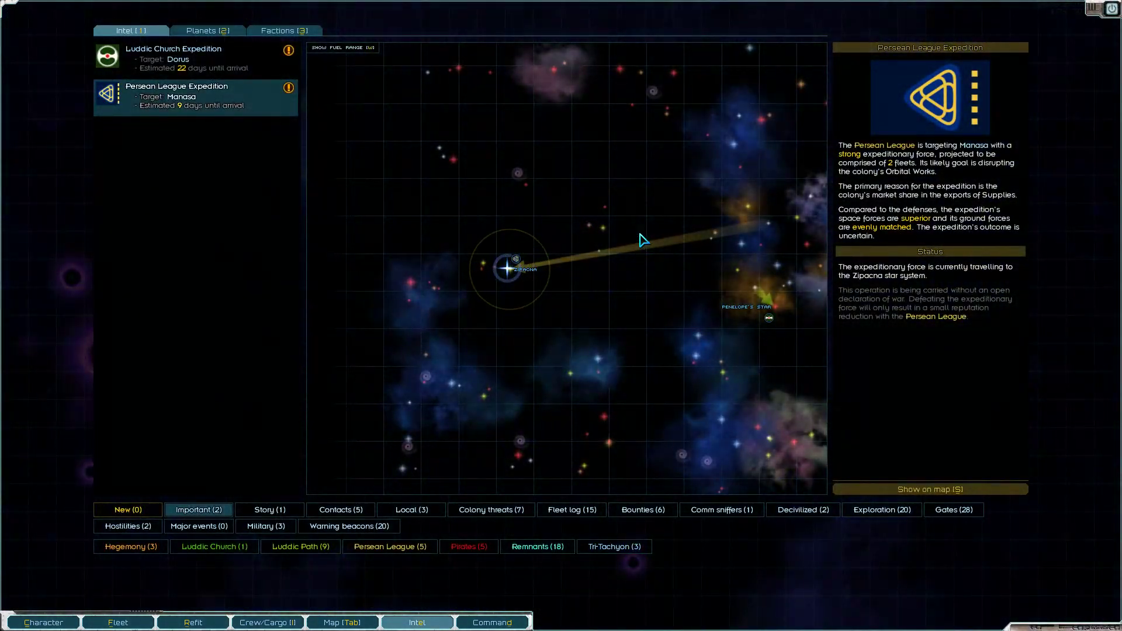
{"action": "key", "text": "Tab"}
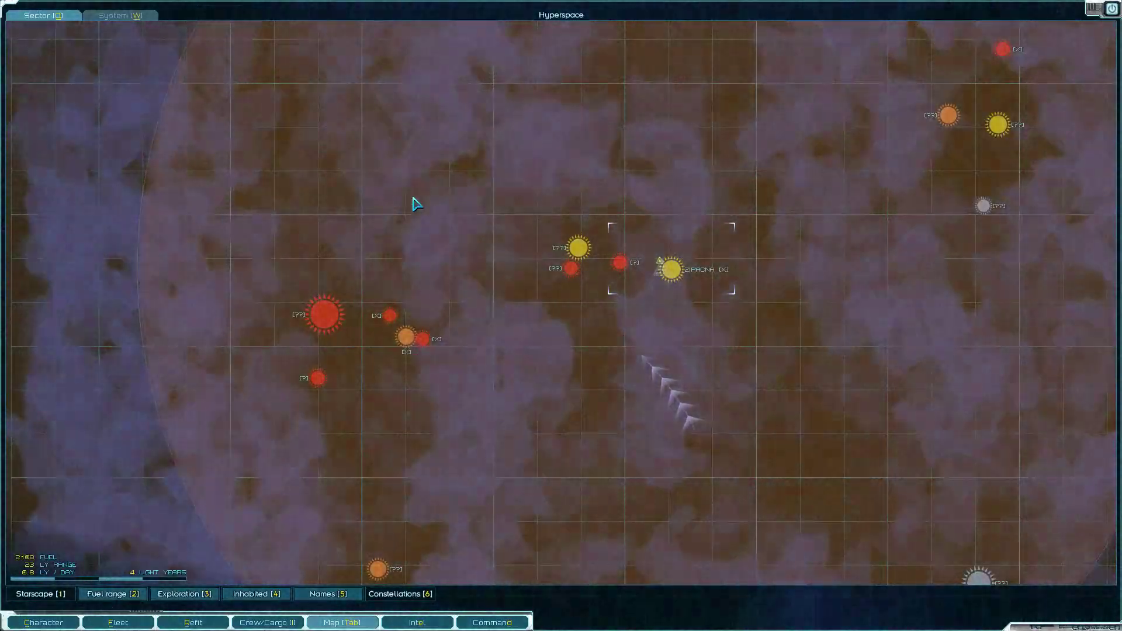
{"action": "key", "text": "Escape"}
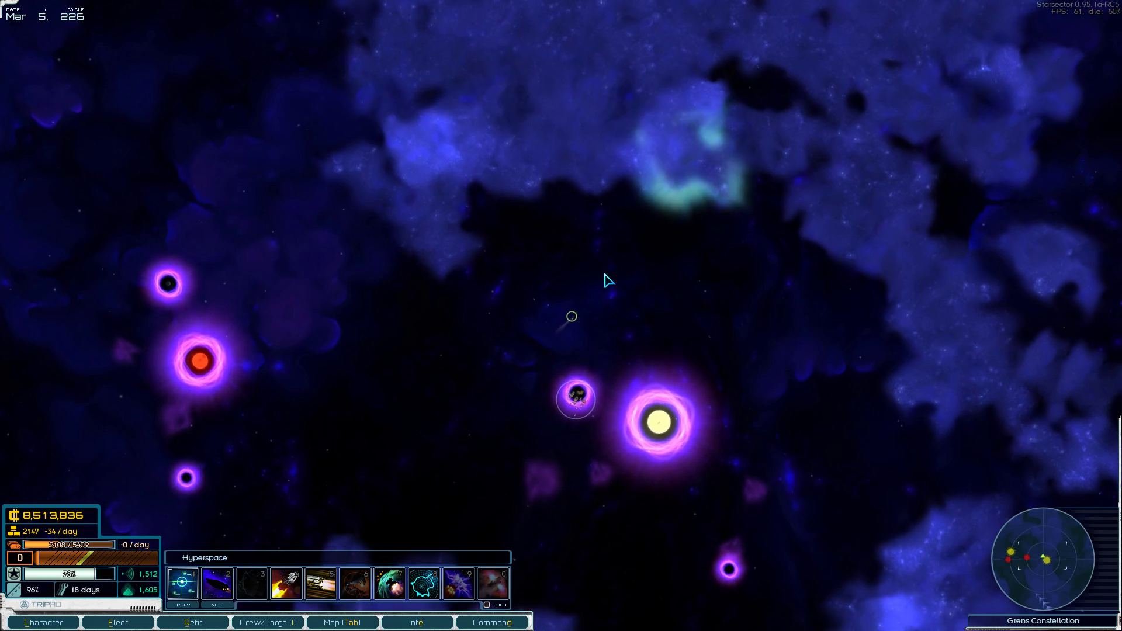
Travel at sped-up time, pausing at the distress call, then switch to moving slowly
{"action": "key", "text": "shift"}
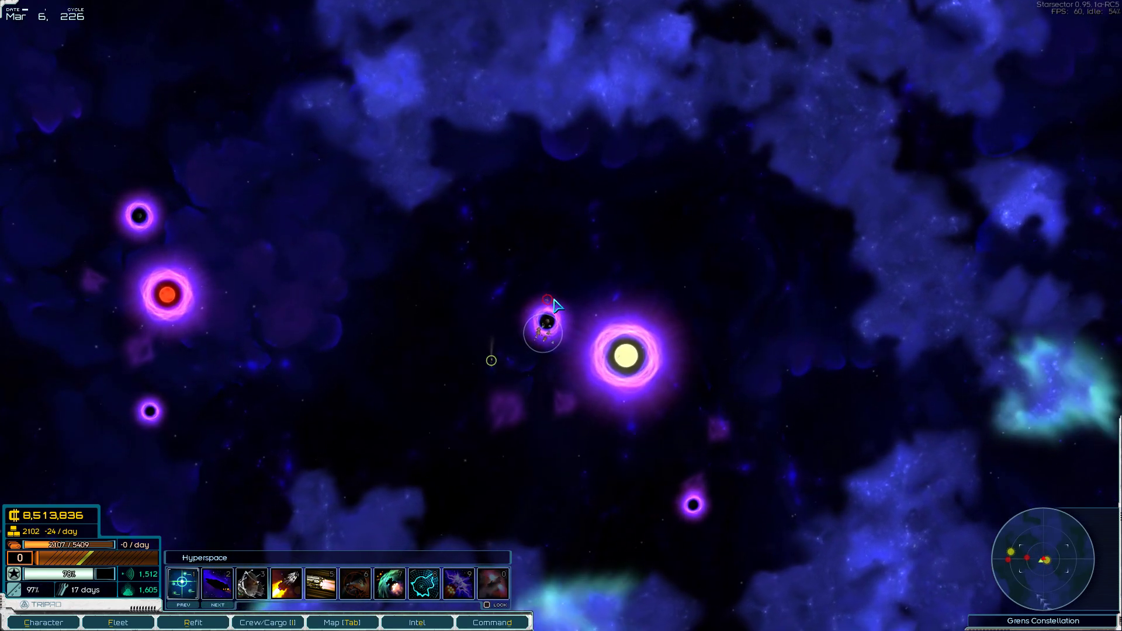
{"action": "key", "text": "shift"}
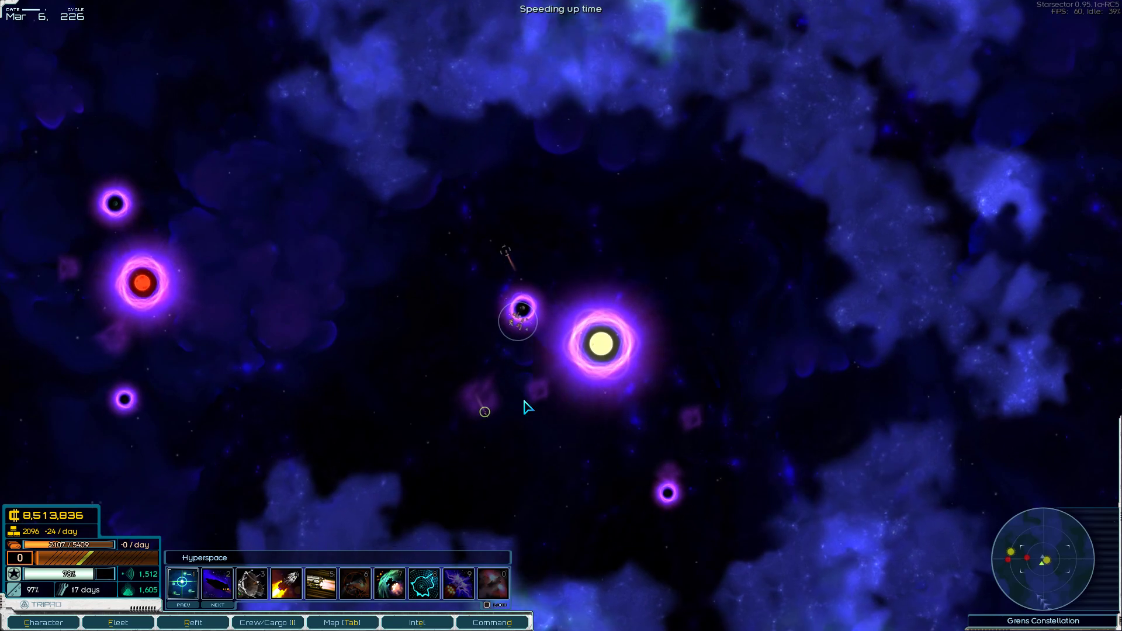
{"action": "key", "text": "shift"}
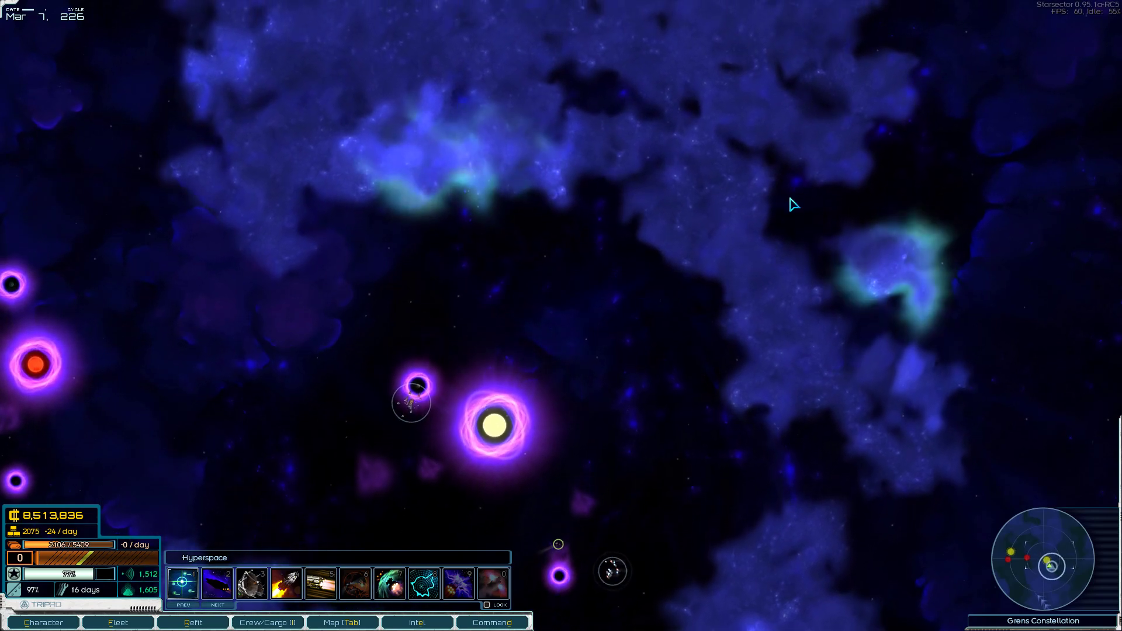
{"action": "key", "text": "space"}
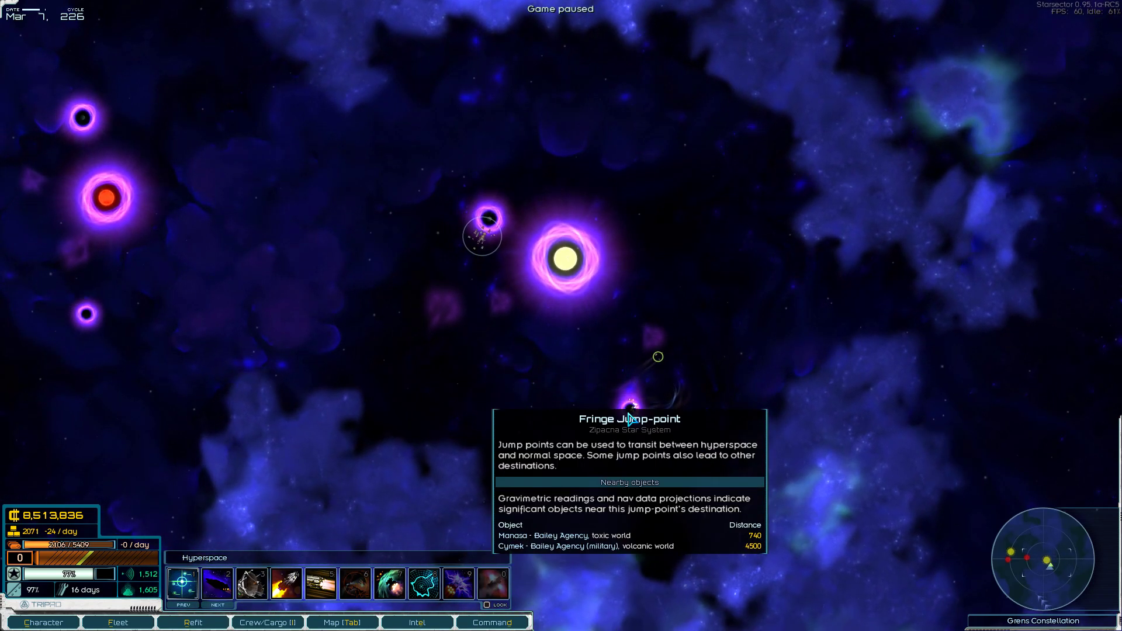
{"action": "key", "text": "space"}
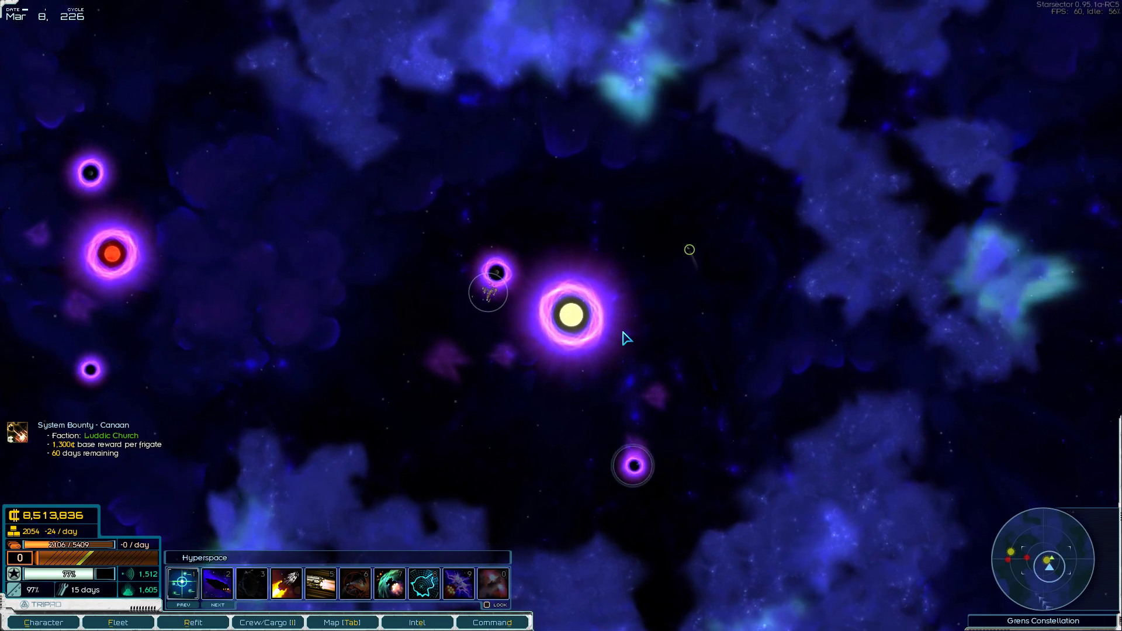
{"action": "key", "text": "space"}
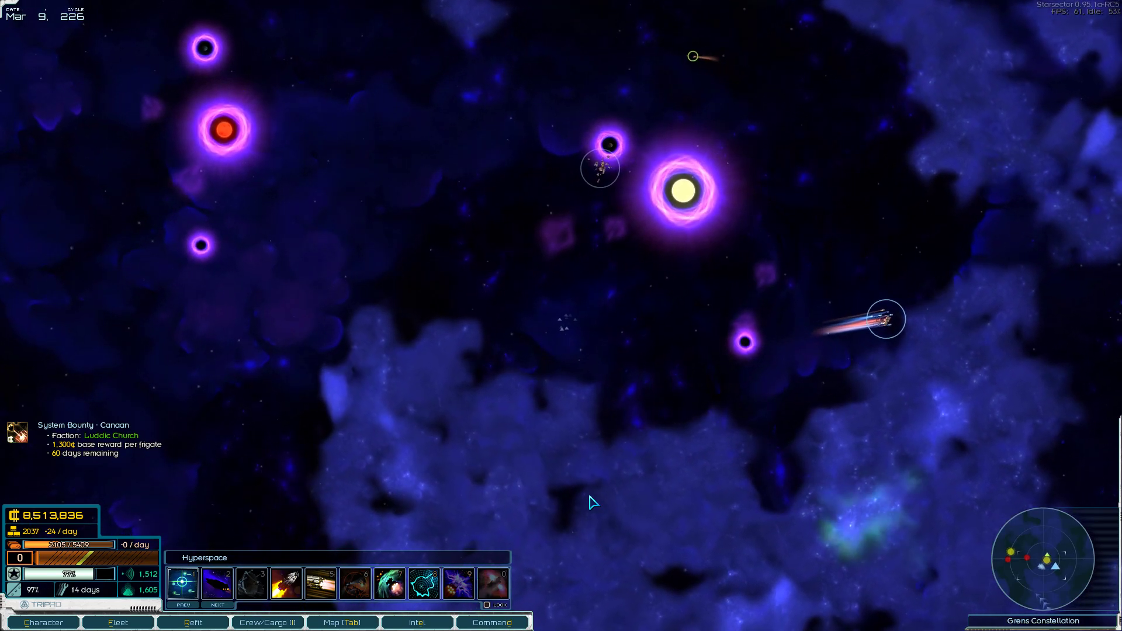
{"action": "key", "text": "s"}
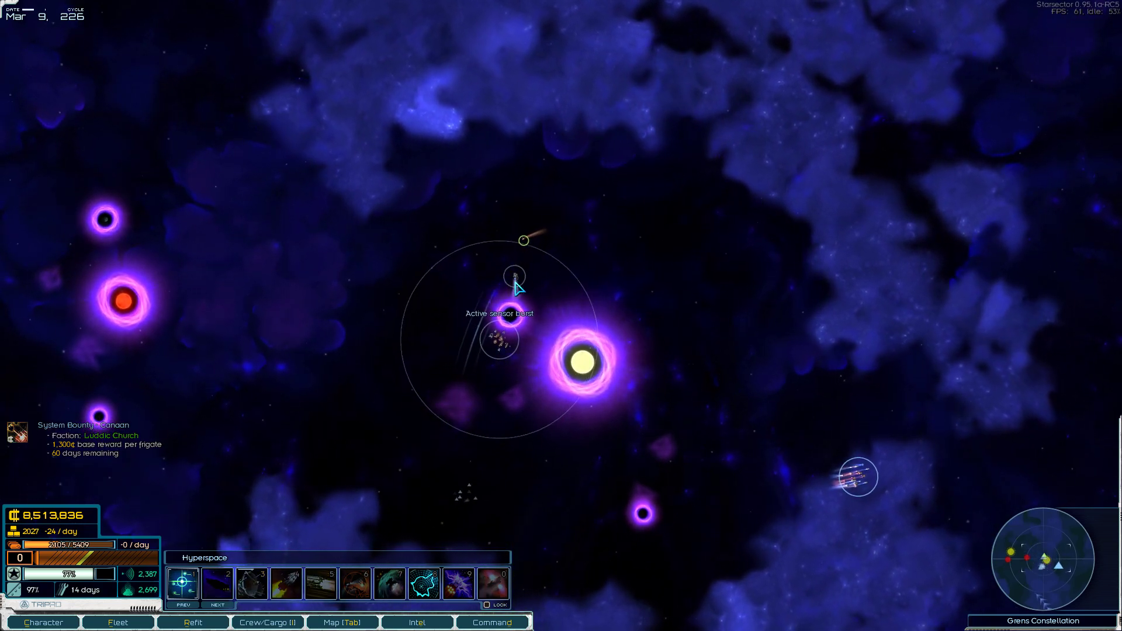
{"action": "mouse_move", "coordinate": [551, 275]}
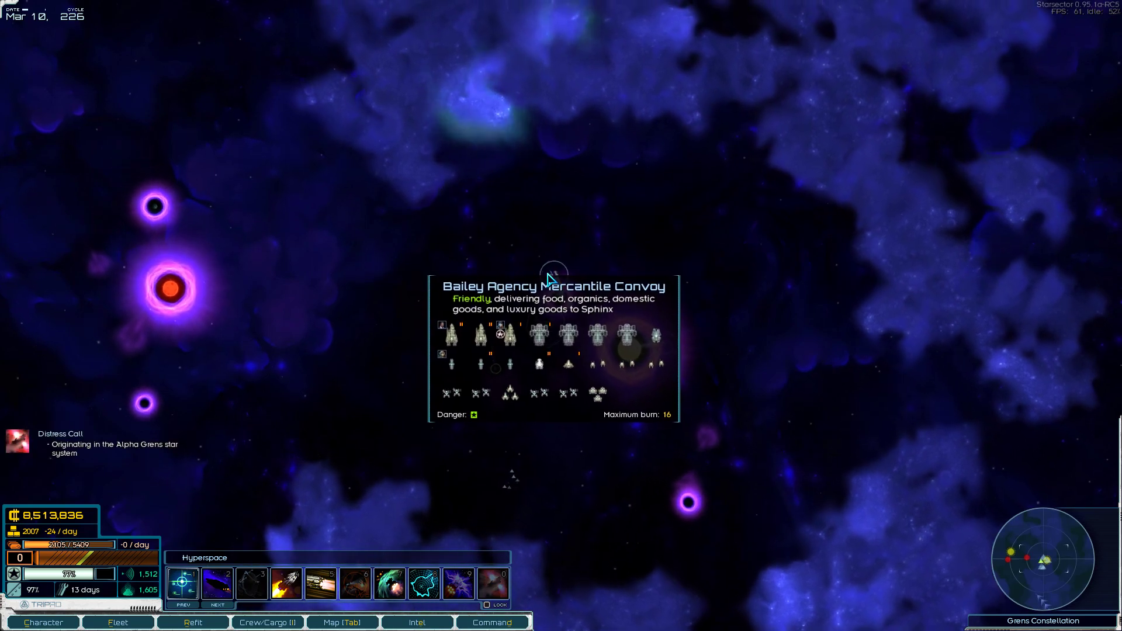
Read the Distress Call report and filter intel to colony threat reports
{"action": "key", "text": "space"}
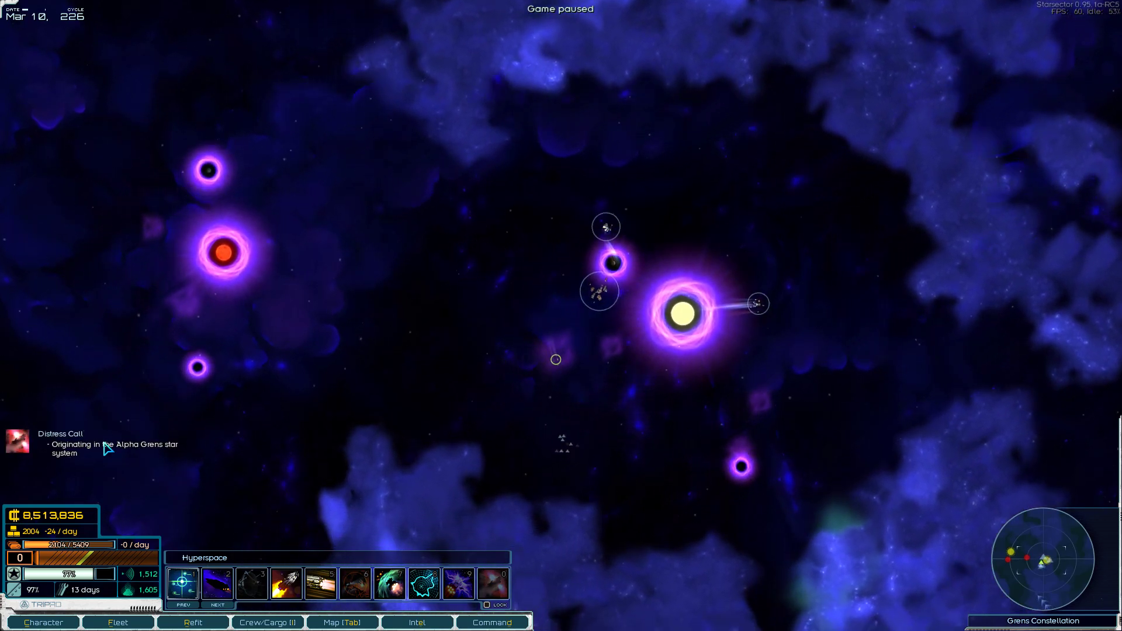
{"action": "left_click", "coordinate": [24, 447]}
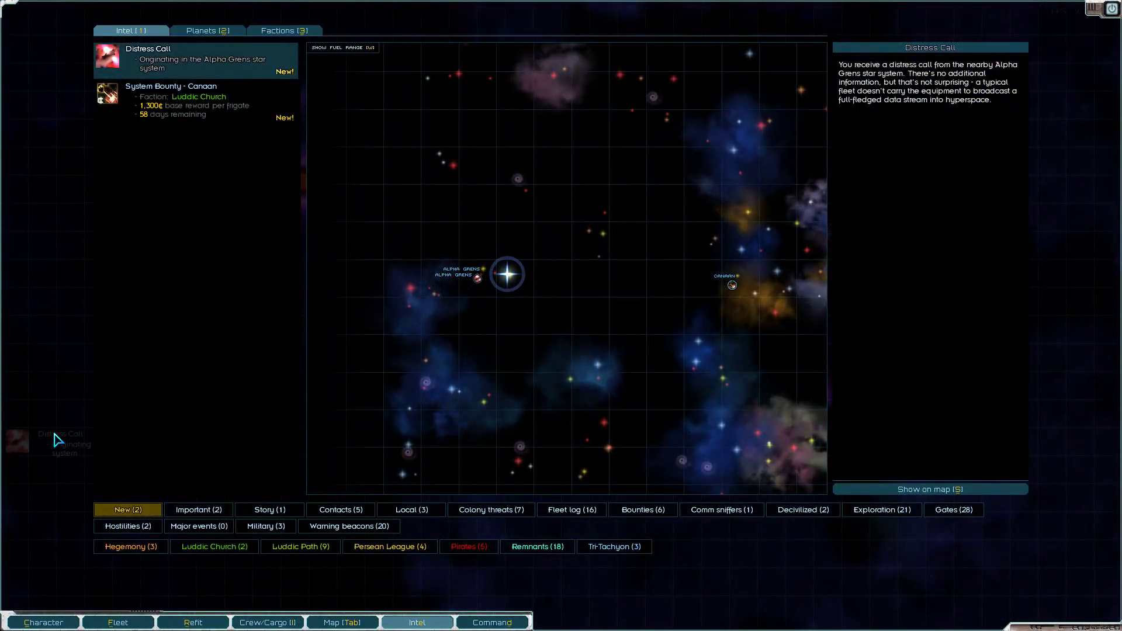
{"action": "key", "text": "Escape"}
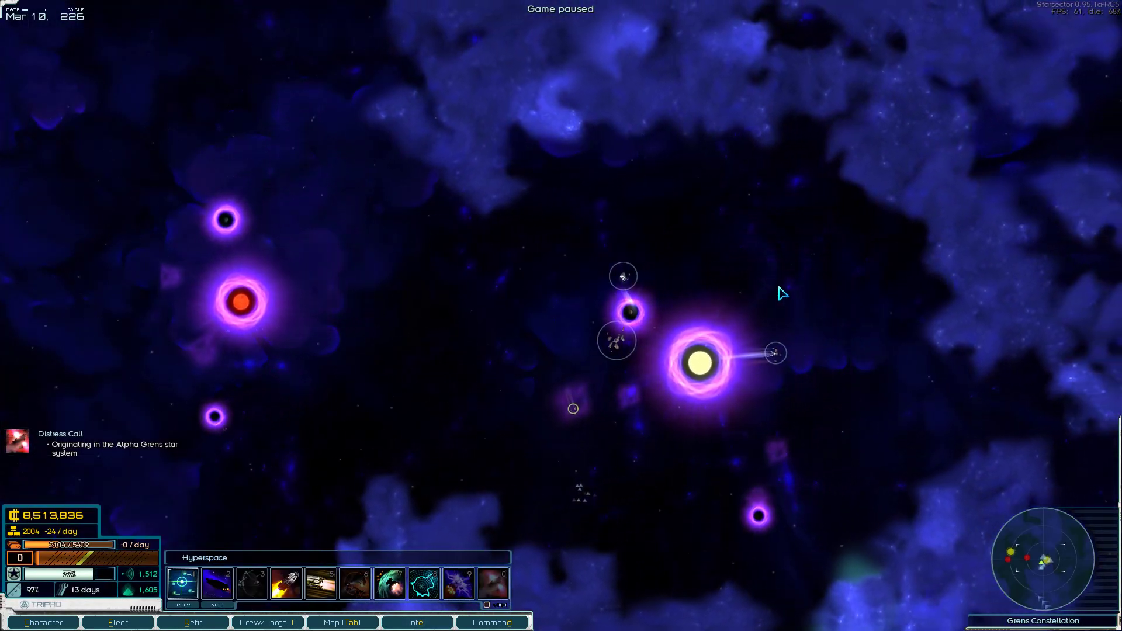
{"action": "key", "text": "Tab"}
{"action": "key", "text": "e"}
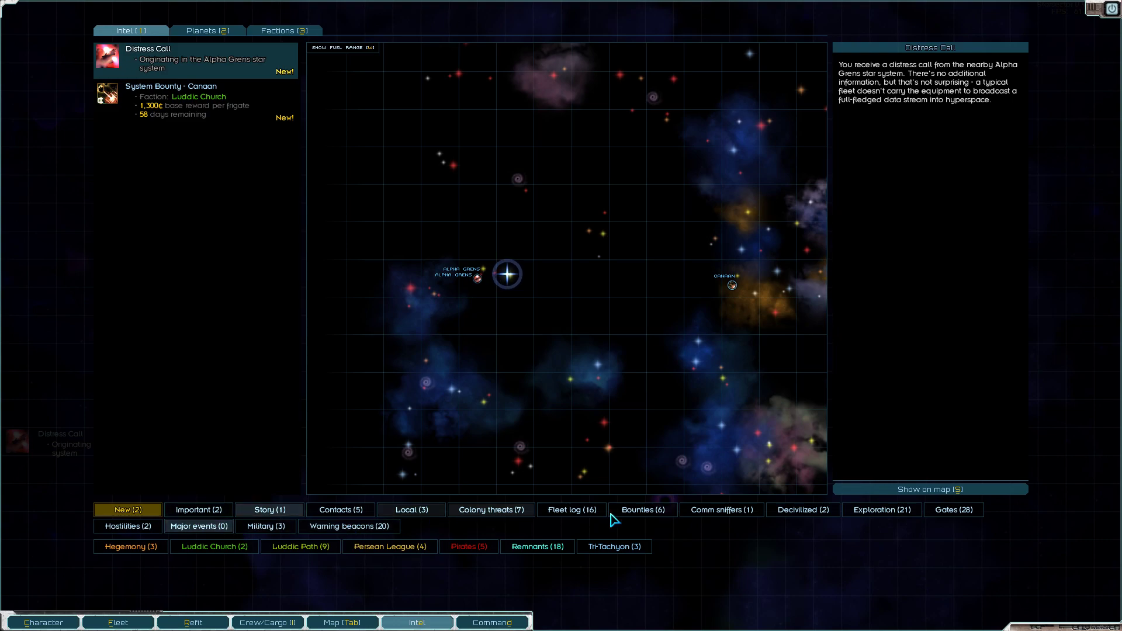
{"action": "left_click", "coordinate": [505, 520]}
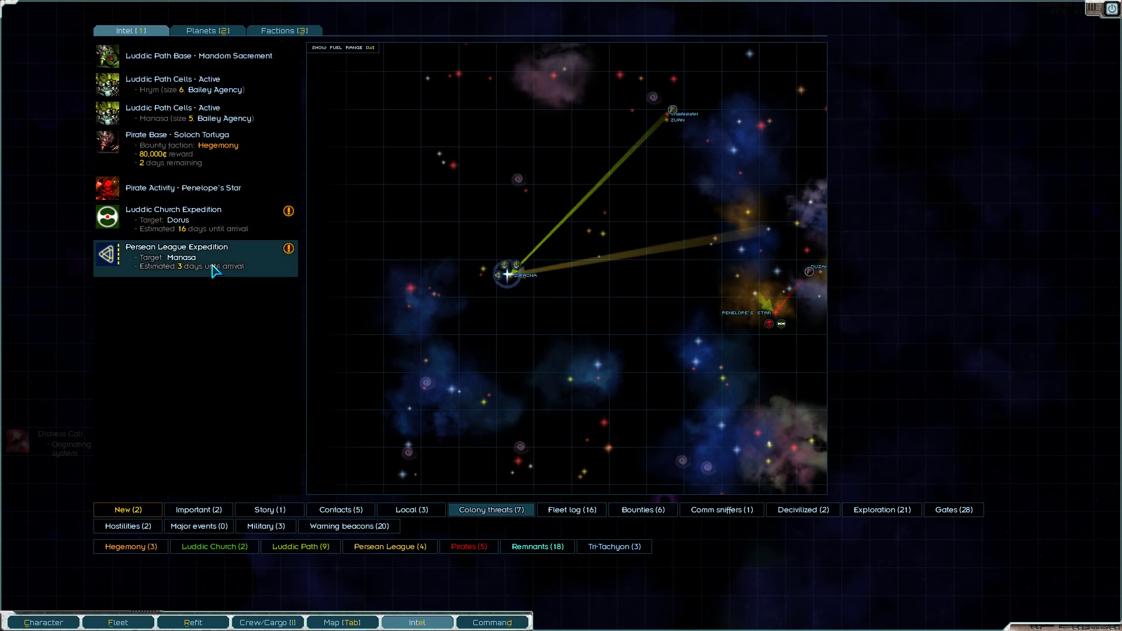
{"action": "key", "text": "Escape"}
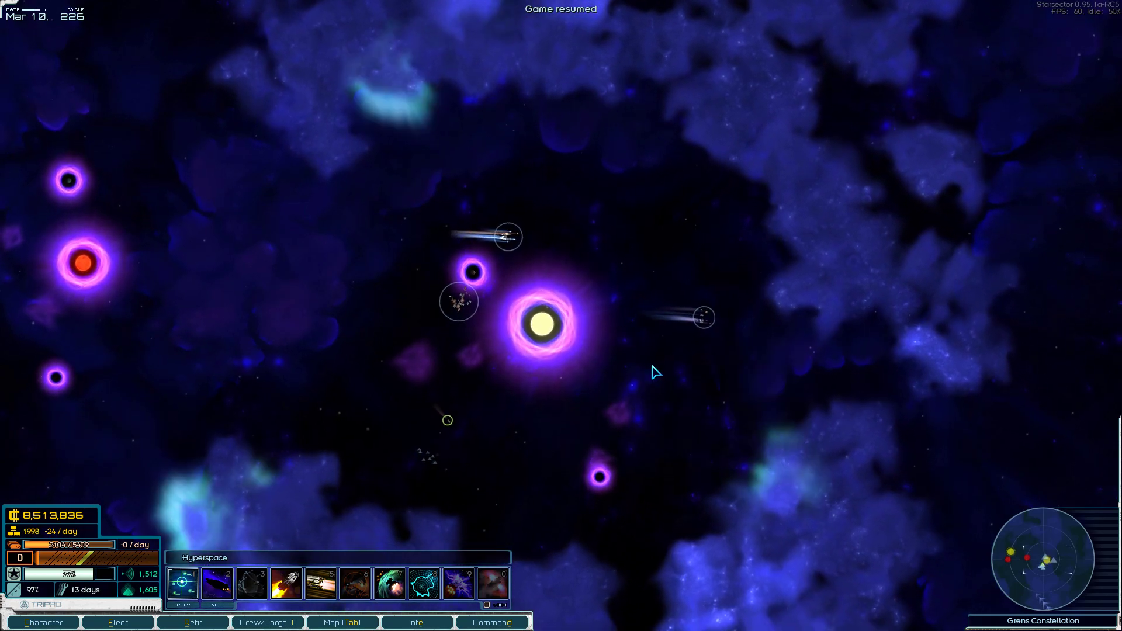
Steer the fleet toward the Salvage Fleet and read the Persean League Expedition report
{"action": "left_click", "coordinate": [652, 373]}
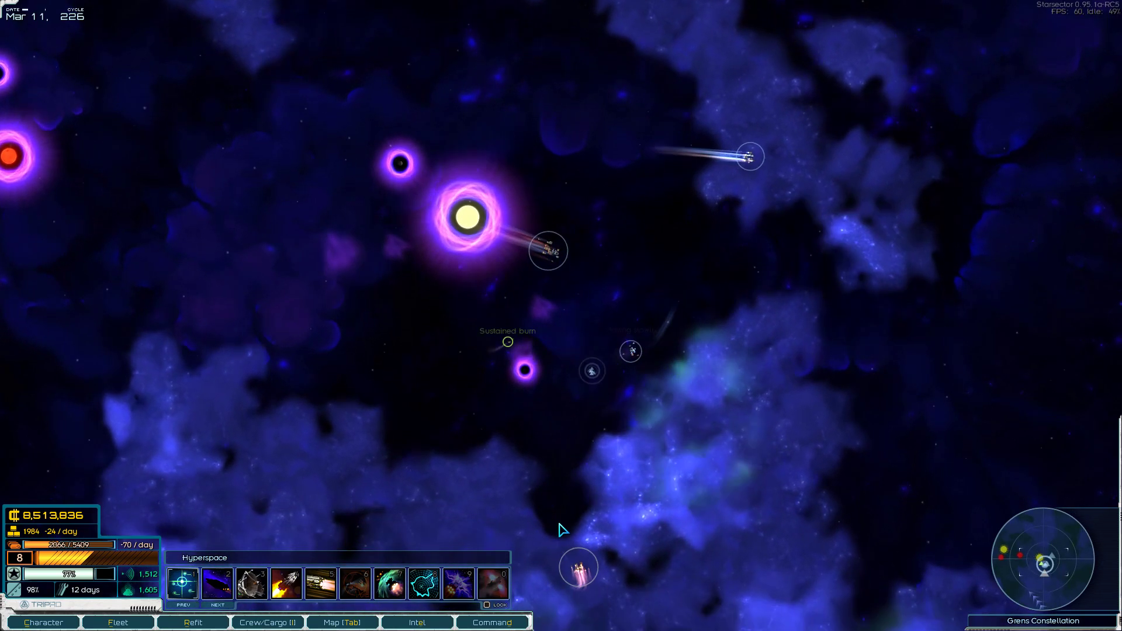
{"action": "key", "text": "space"}
{"action": "key", "text": "space"}
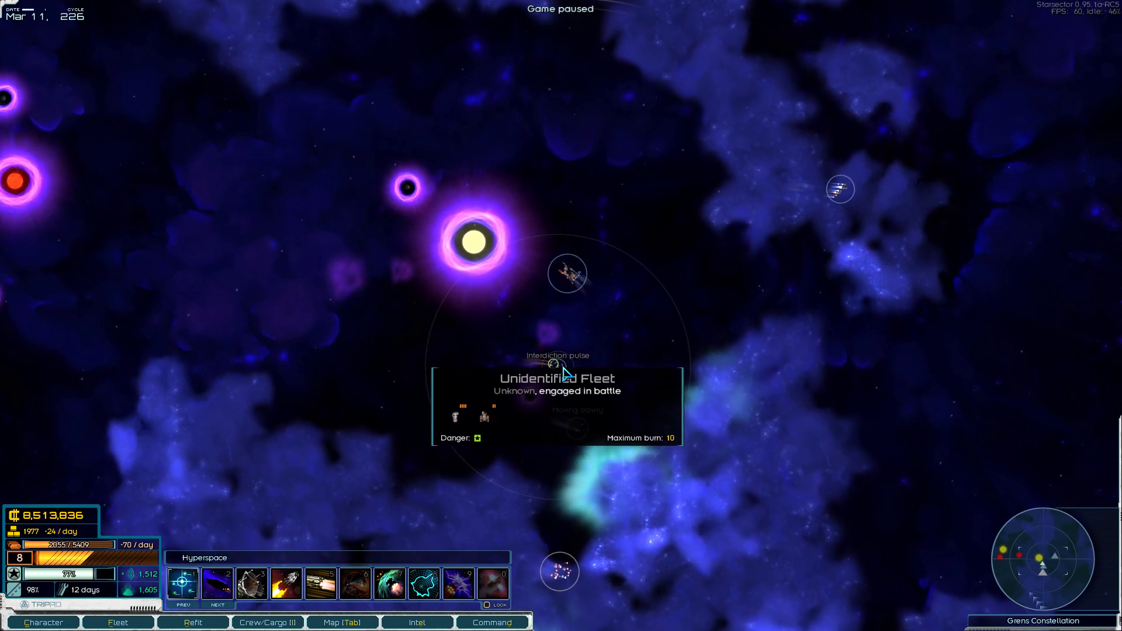
{"action": "key", "text": "space"}
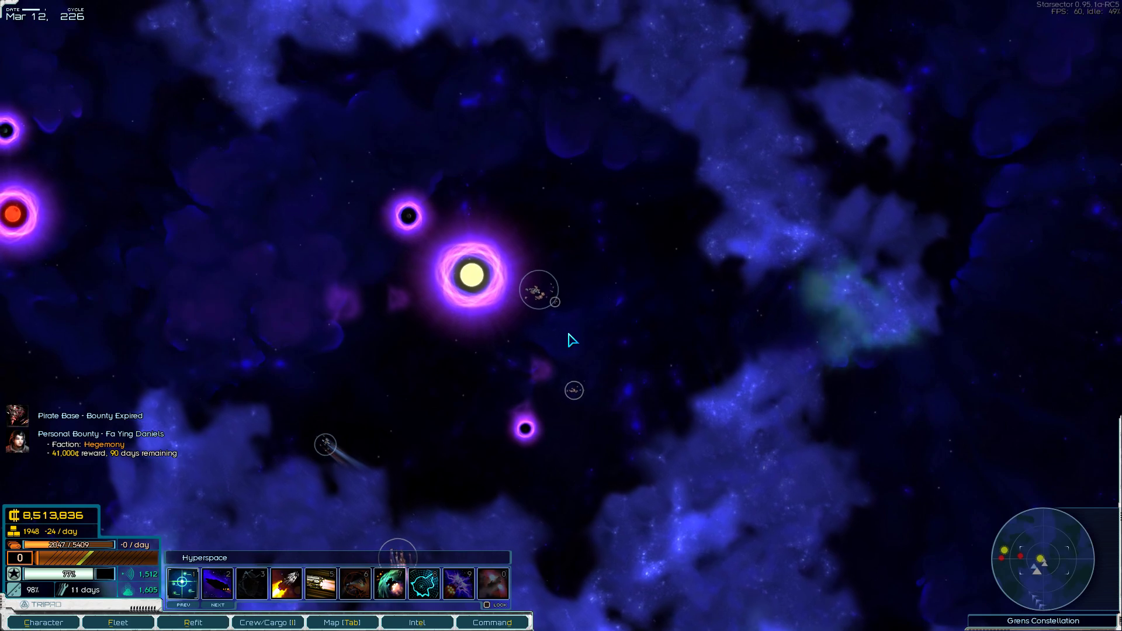
{"action": "left_click", "coordinate": [434, 526]}
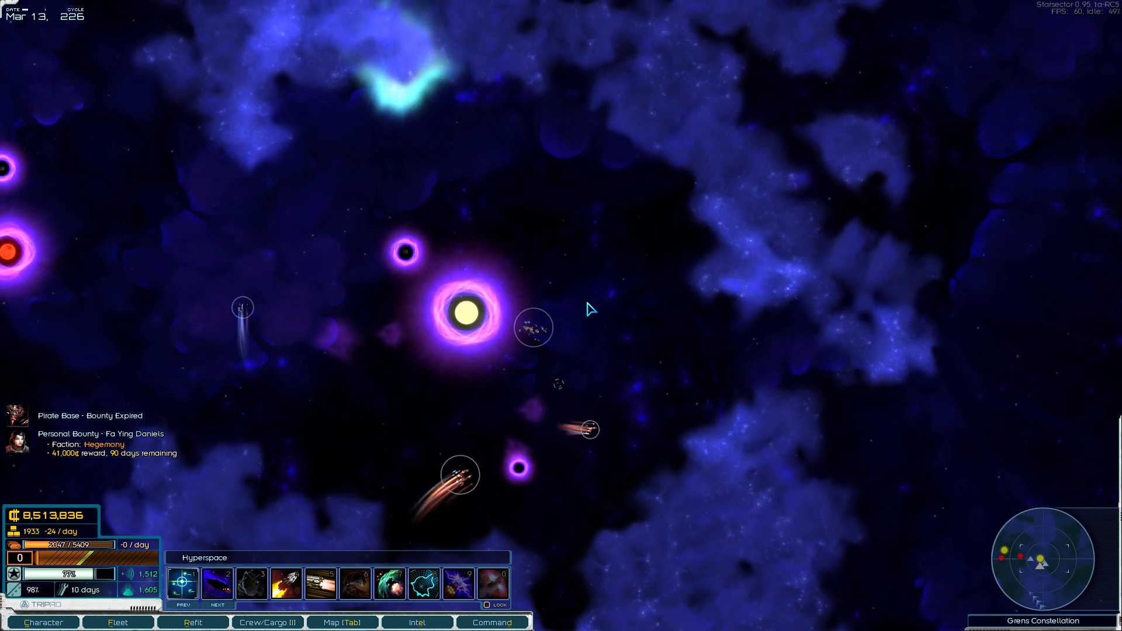
{"action": "key", "text": "e"}
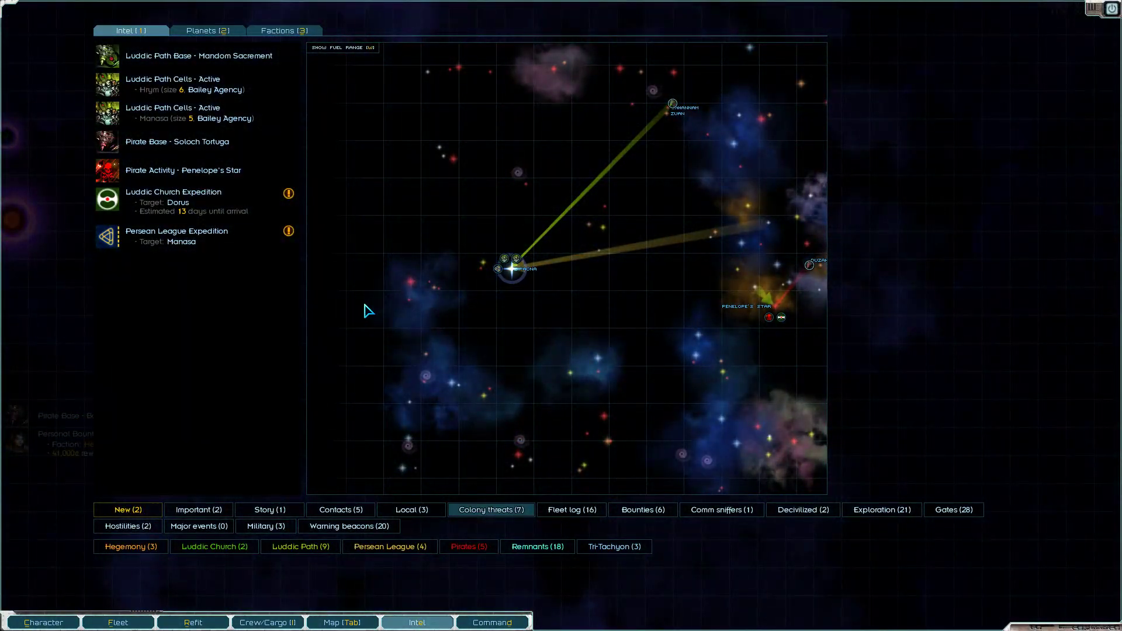
{"action": "left_click", "coordinate": [203, 237]}
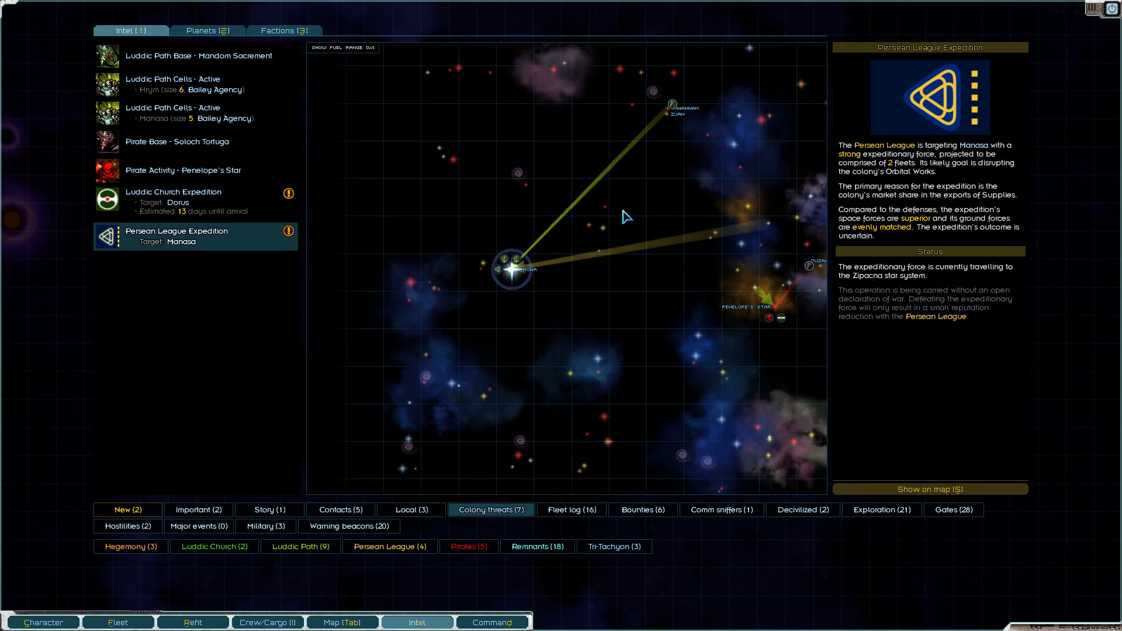
{"action": "key", "text": "Escape"}
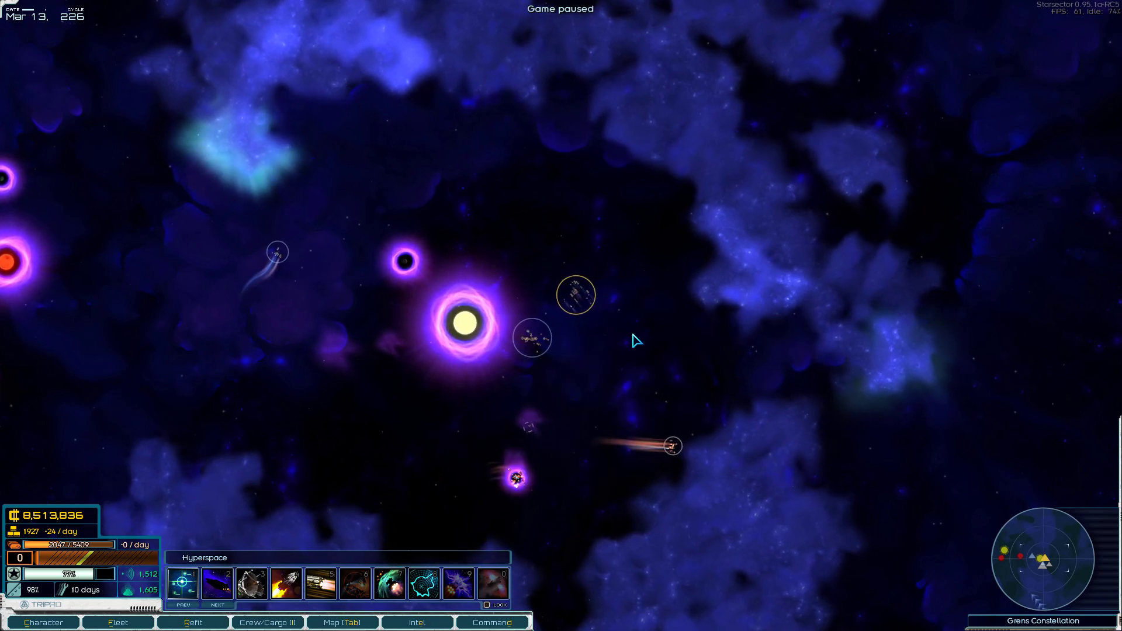
Glance at the fleet overview, then return to the campaign view
{"action": "key", "text": "f"}
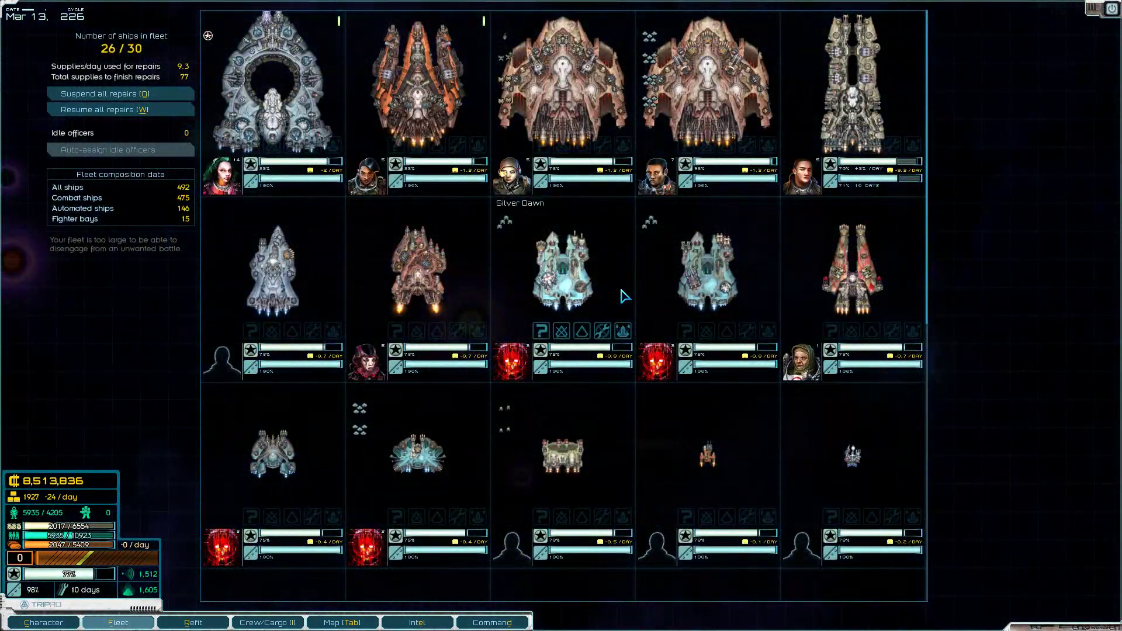
{"action": "key", "text": "Tab"}
{"action": "key", "text": "Tab"}
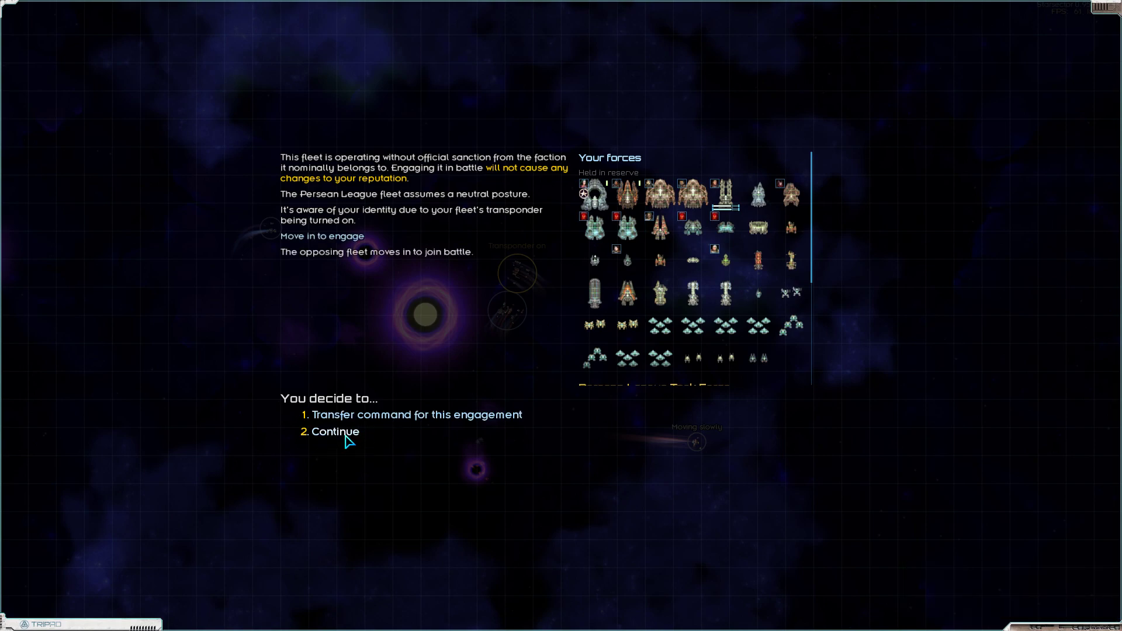
Deploy the Onslaught, Imperial Legionary, dirty goblin and other warships, dropping the rightmost top-row ship
{"action": "left_click", "coordinate": [346, 440]}
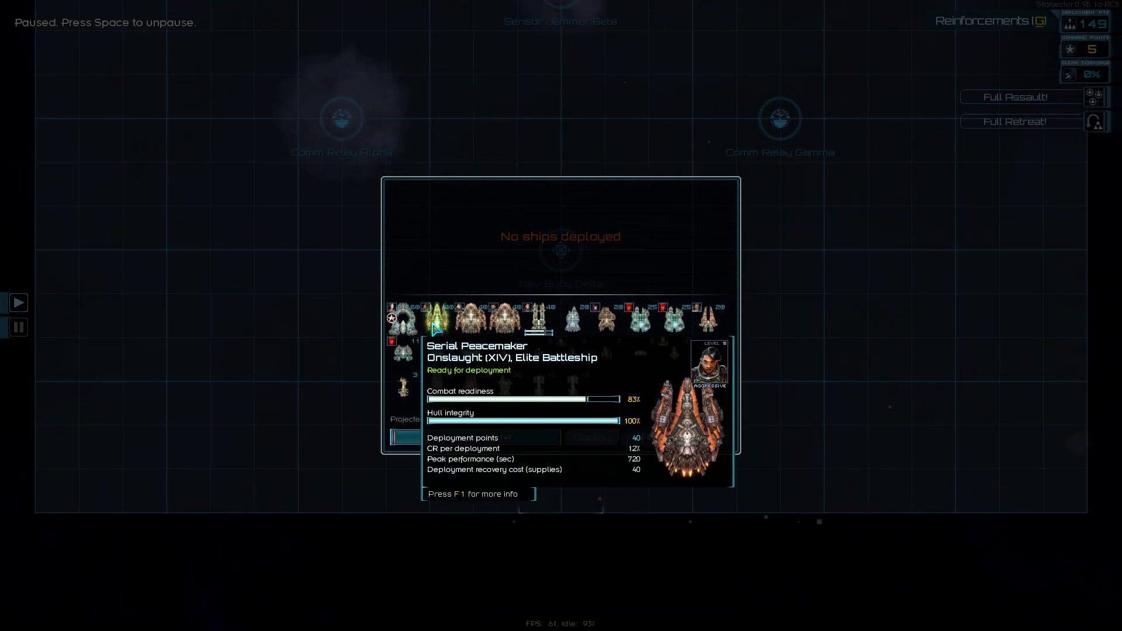
{"action": "left_click", "coordinate": [439, 322]}
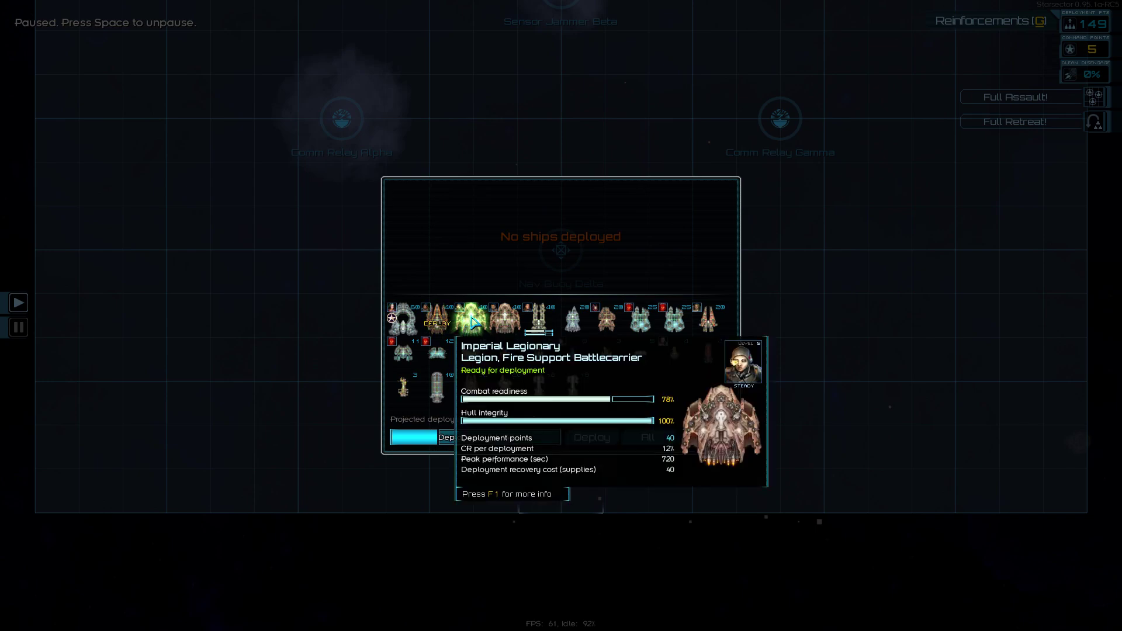
{"action": "left_click", "coordinate": [471, 321]}
{"action": "left_click", "coordinate": [505, 321]}
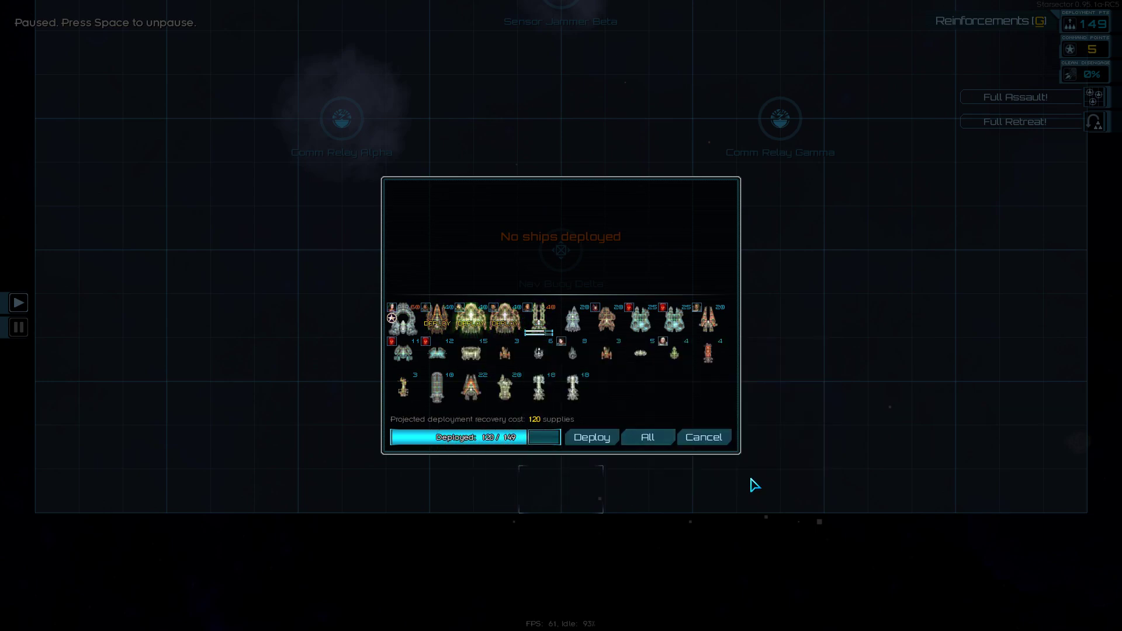
{"action": "left_click", "coordinate": [639, 323]}
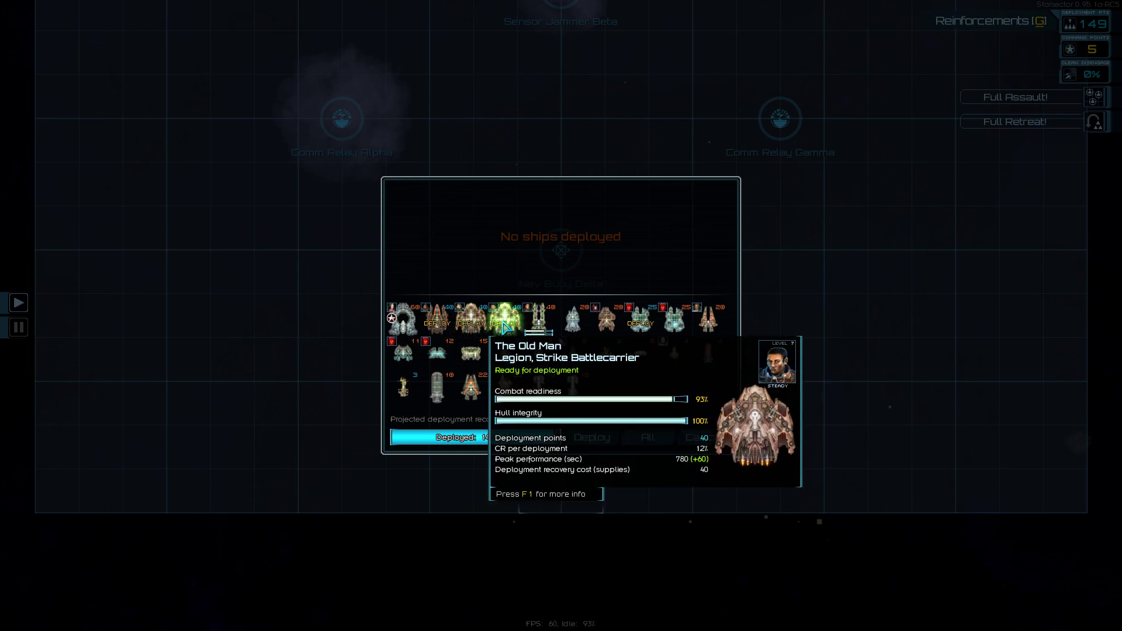
{"action": "key", "text": "F1"}
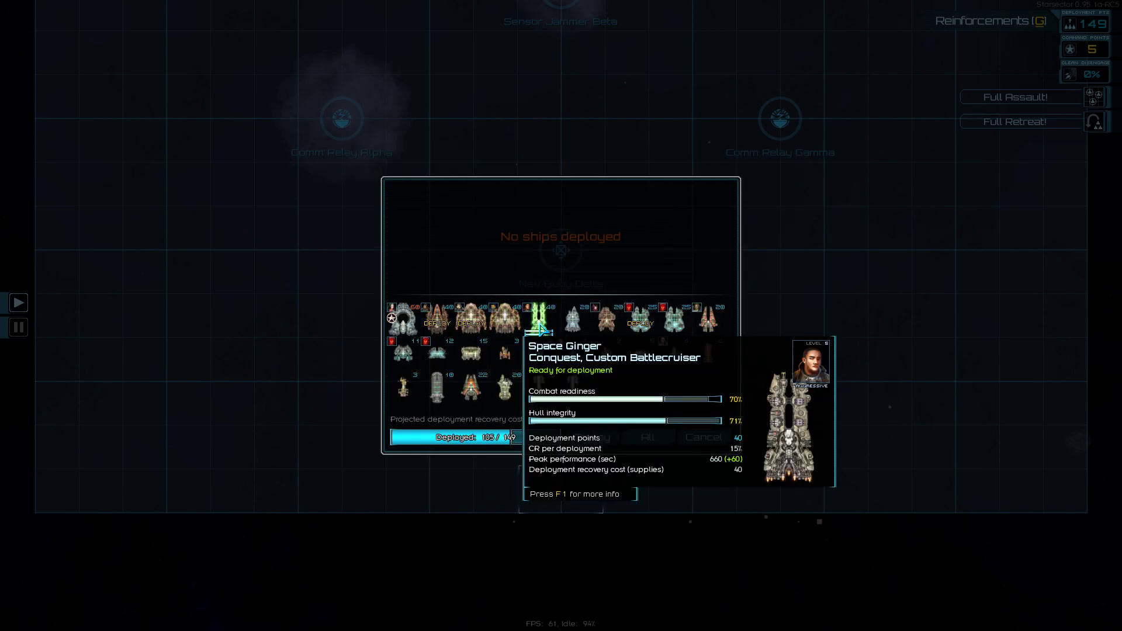
{"action": "left_click", "coordinate": [614, 327]}
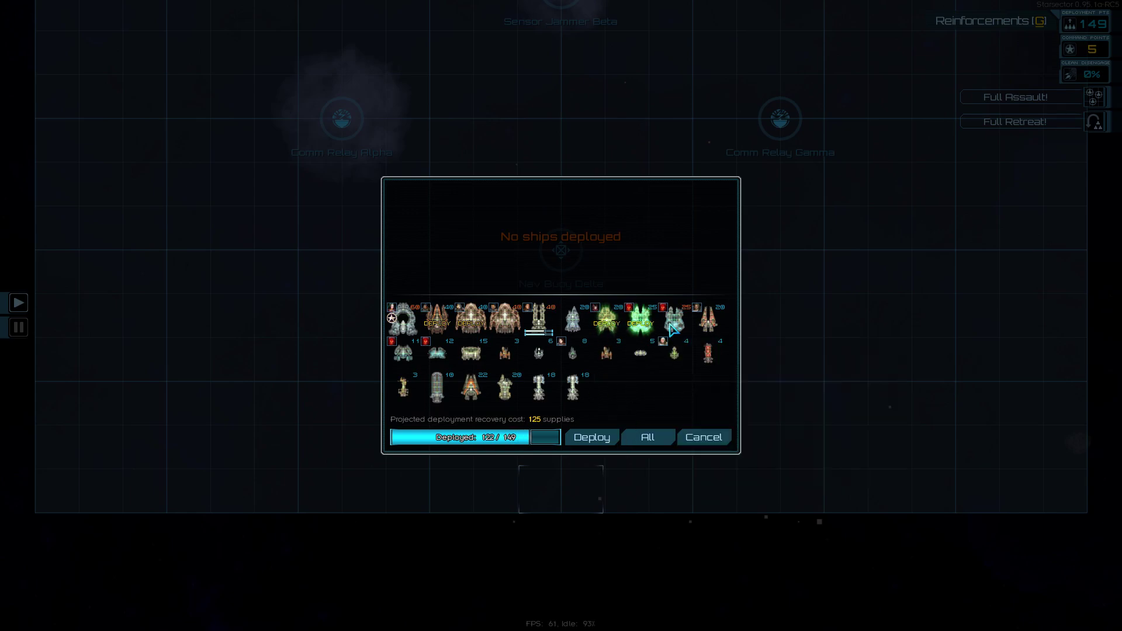
{"action": "left_click", "coordinate": [707, 321]}
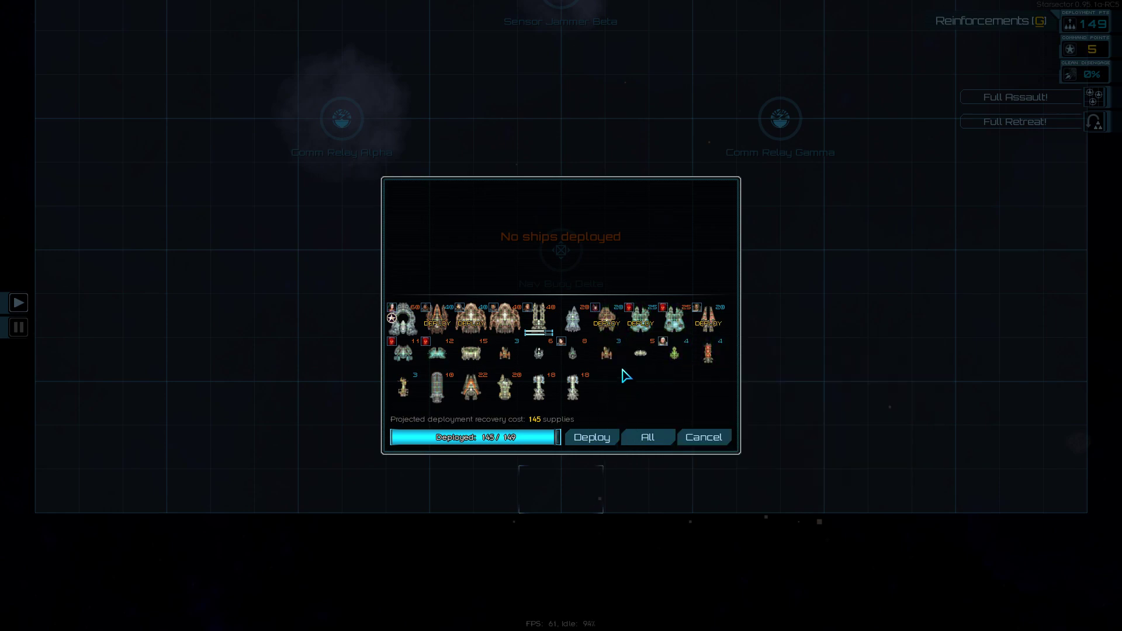
{"action": "left_click", "coordinate": [709, 324]}
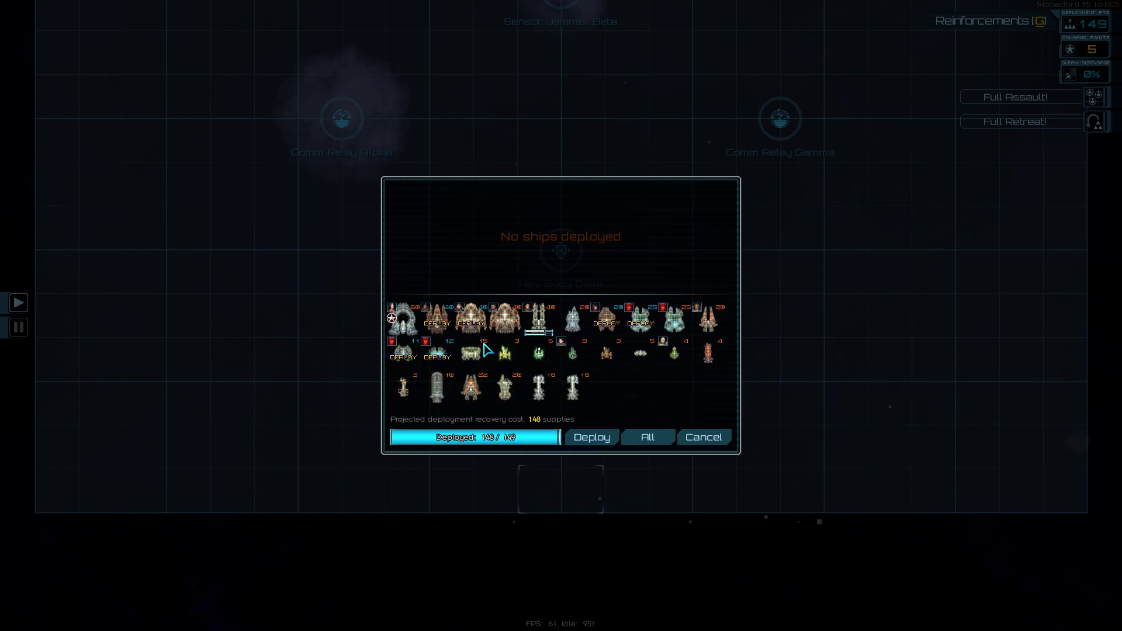
{"action": "left_click", "coordinate": [602, 441]}
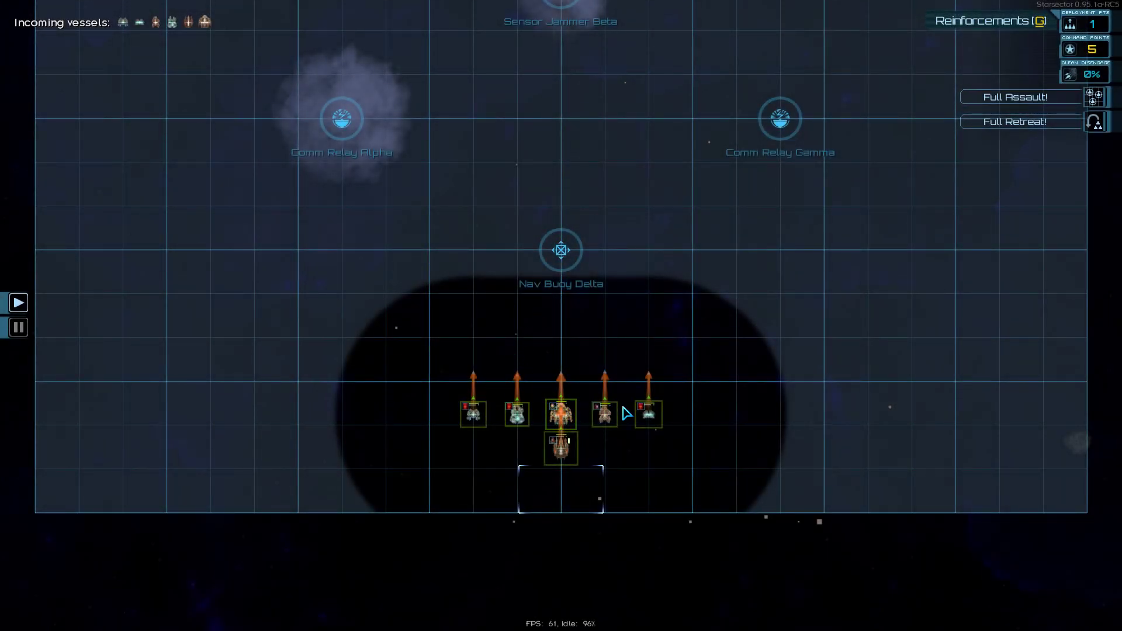
Assign Capture orders on Nav Buoy Delta, Comm Relay Alpha and Comm Relay Gamma
{"action": "left_click", "coordinate": [560, 254]}
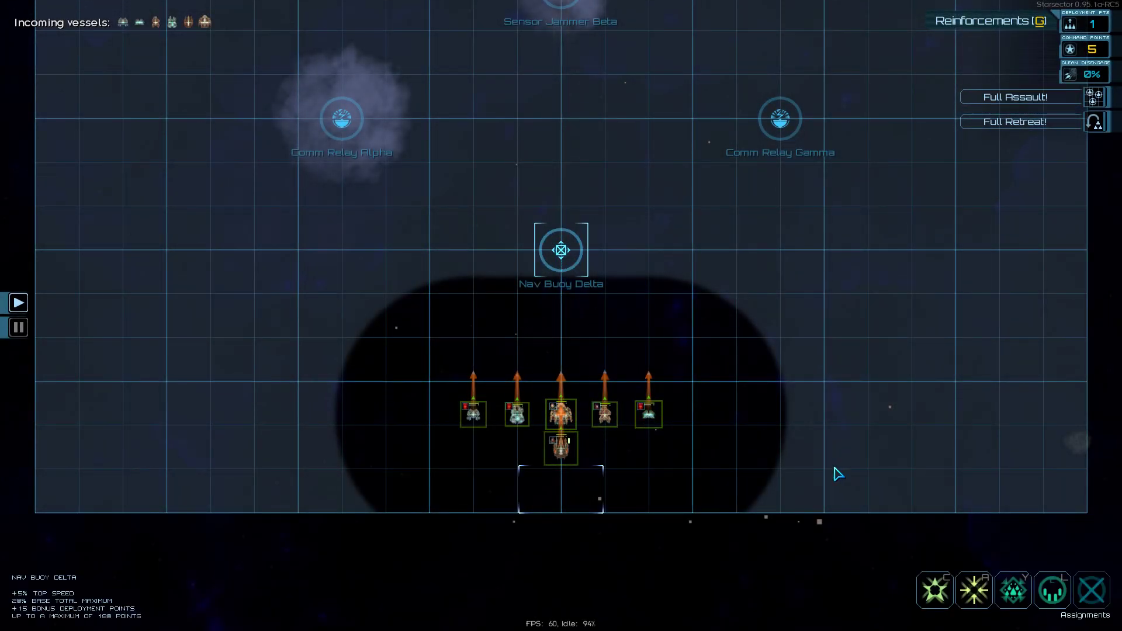
{"action": "left_click", "coordinate": [936, 592]}
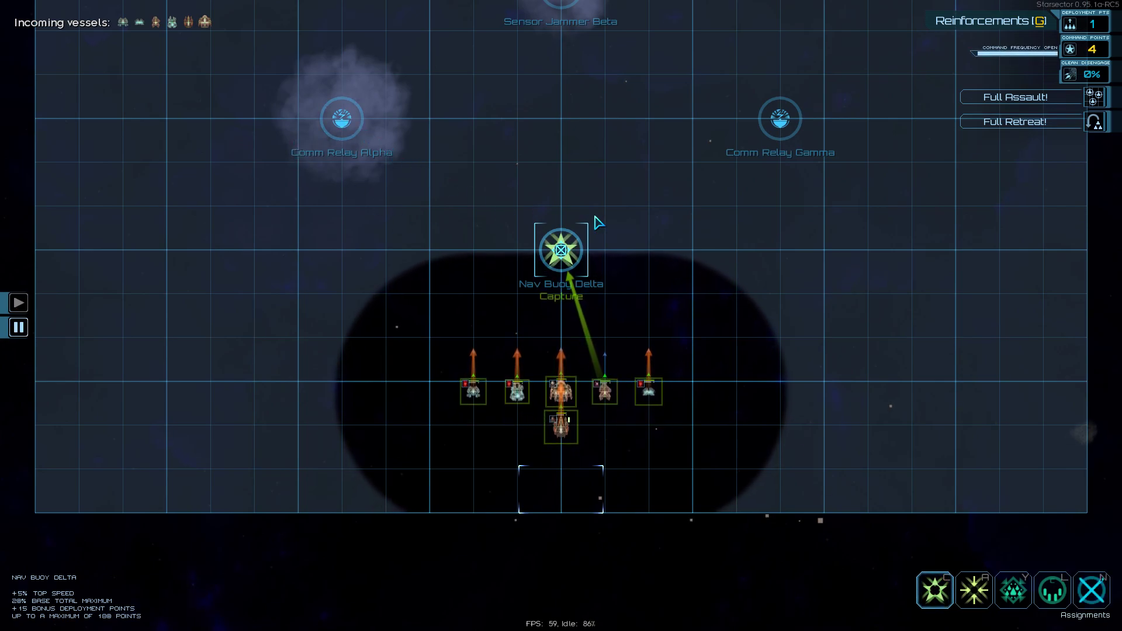
{"action": "key", "text": "space"}
{"action": "left_click_drag", "start_coordinate": [666, 123], "coordinate": [674, 188]}
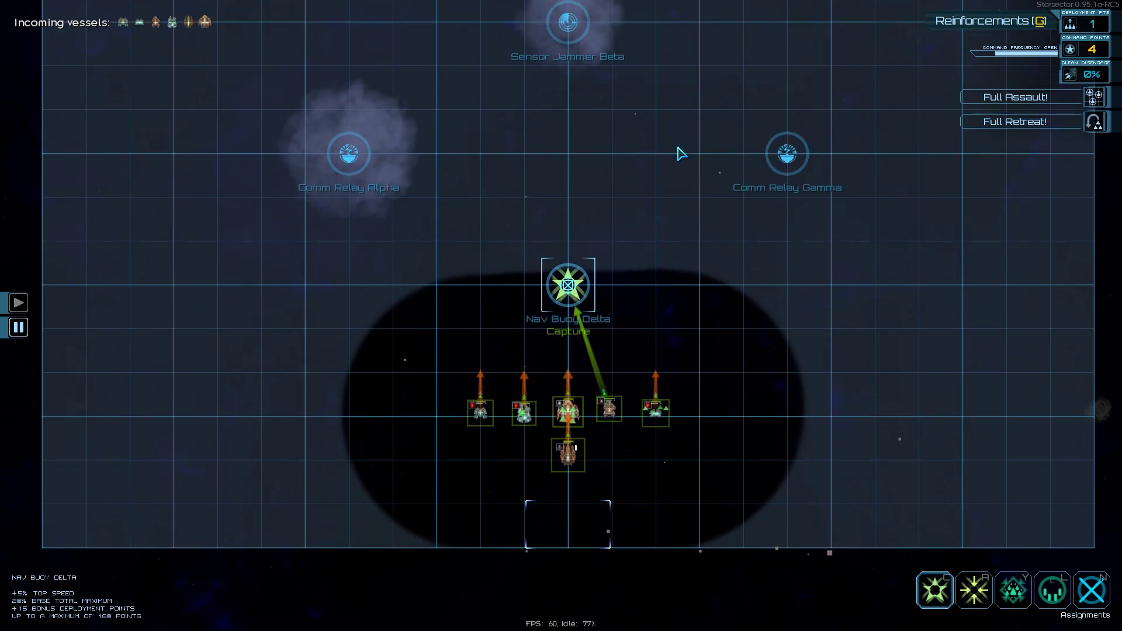
{"action": "left_click", "coordinate": [366, 226]}
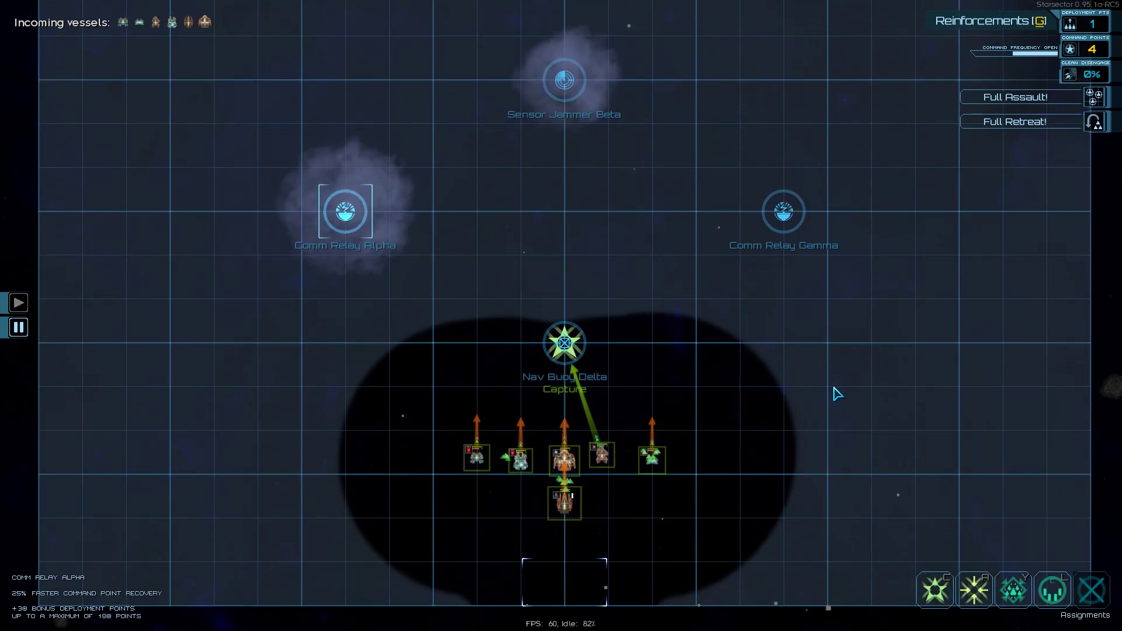
{"action": "left_click", "coordinate": [934, 588]}
{"action": "left_click", "coordinate": [785, 215]}
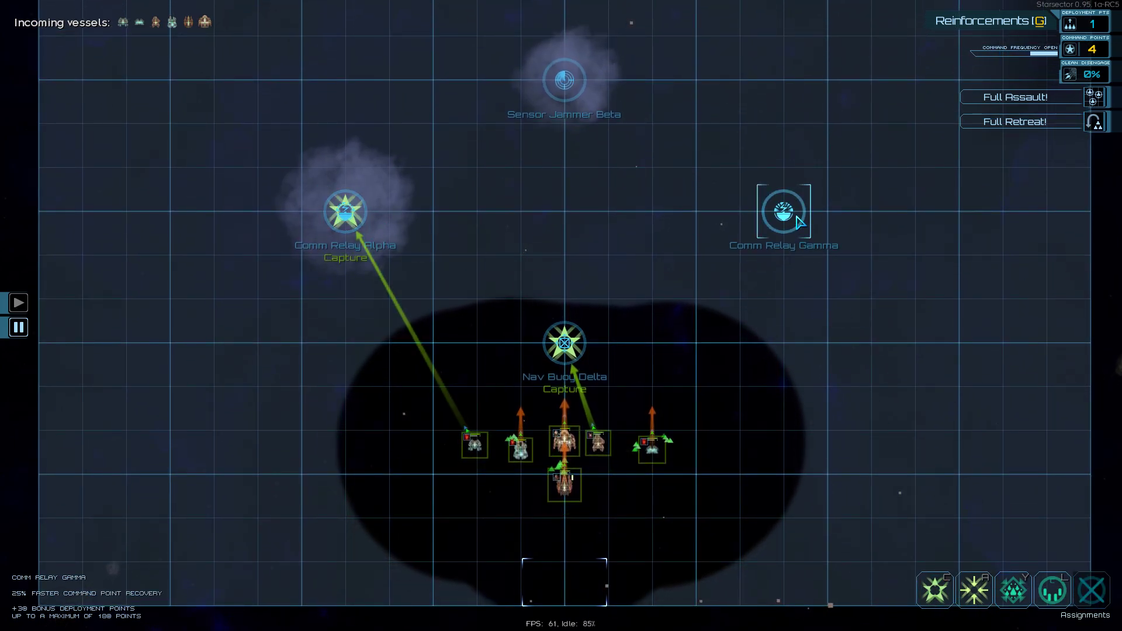
{"action": "left_click", "coordinate": [938, 598]}
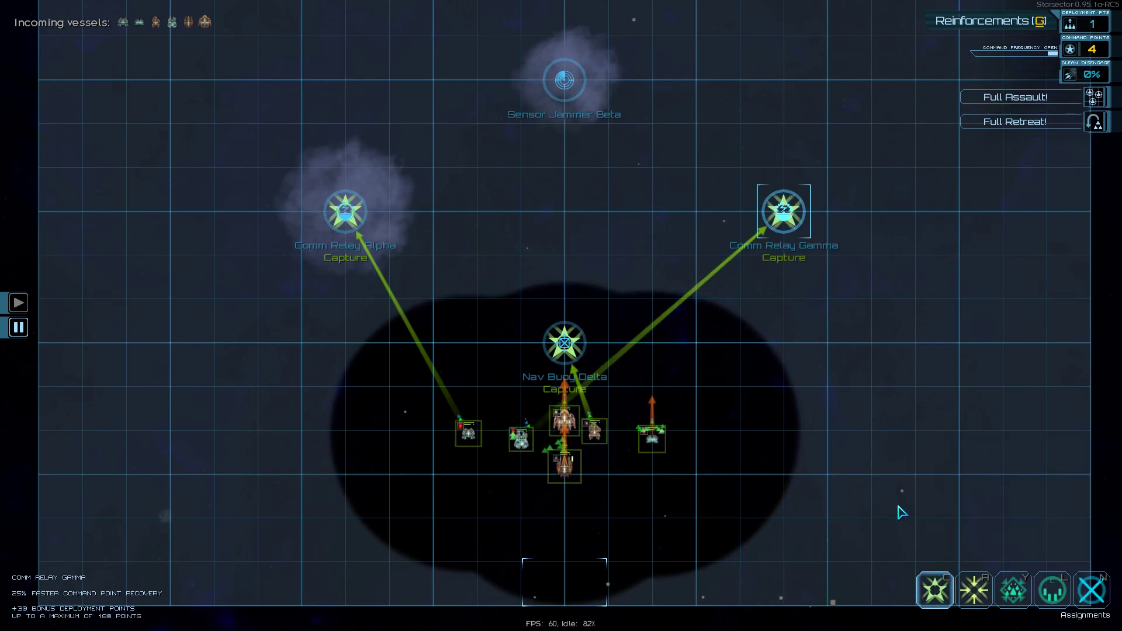
Send the right-hand carrier toward Comm Relay Gamma, then select the Brilliant cruiser and Onslaught
{"action": "left_click", "coordinate": [651, 426]}
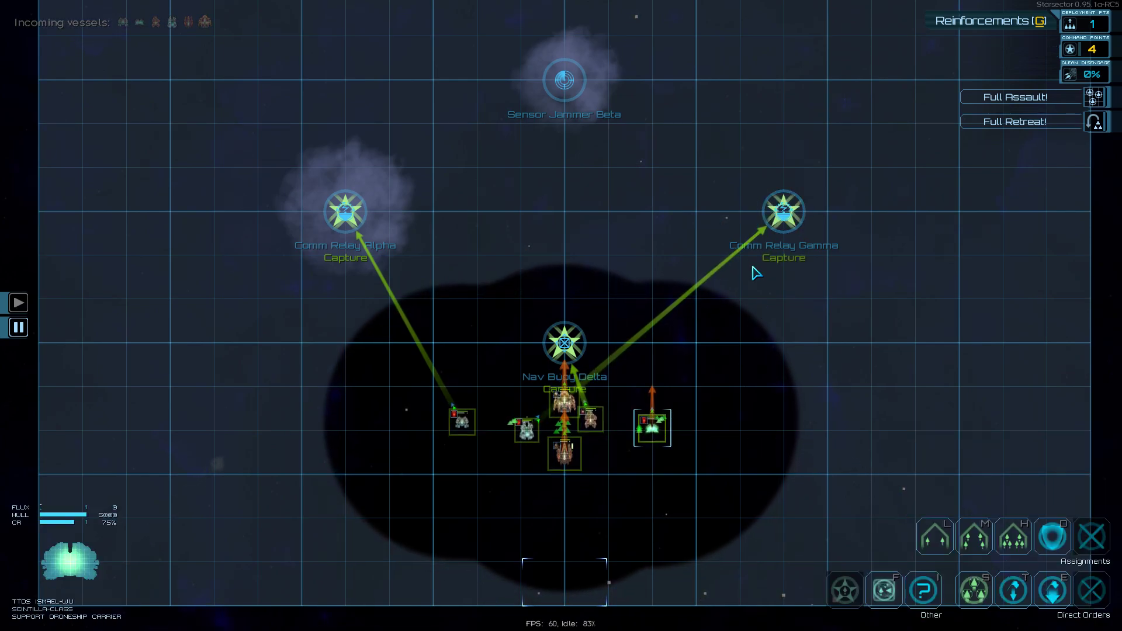
{"action": "right_click", "coordinate": [785, 215]}
{"action": "left_click", "coordinate": [533, 422]}
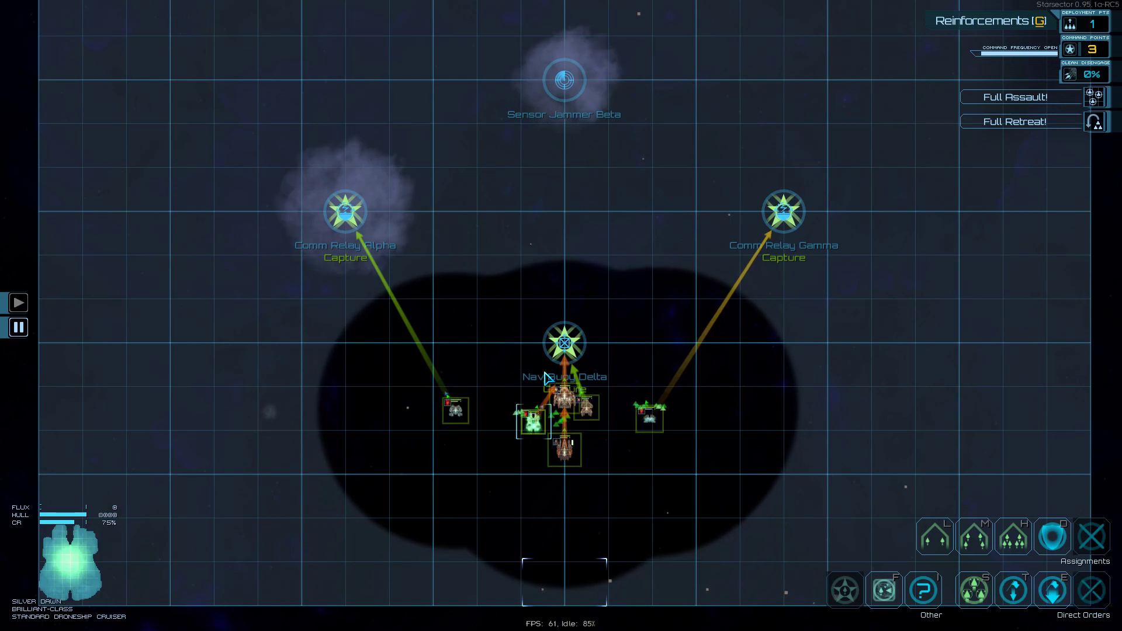
{"action": "left_click", "coordinate": [568, 446]}
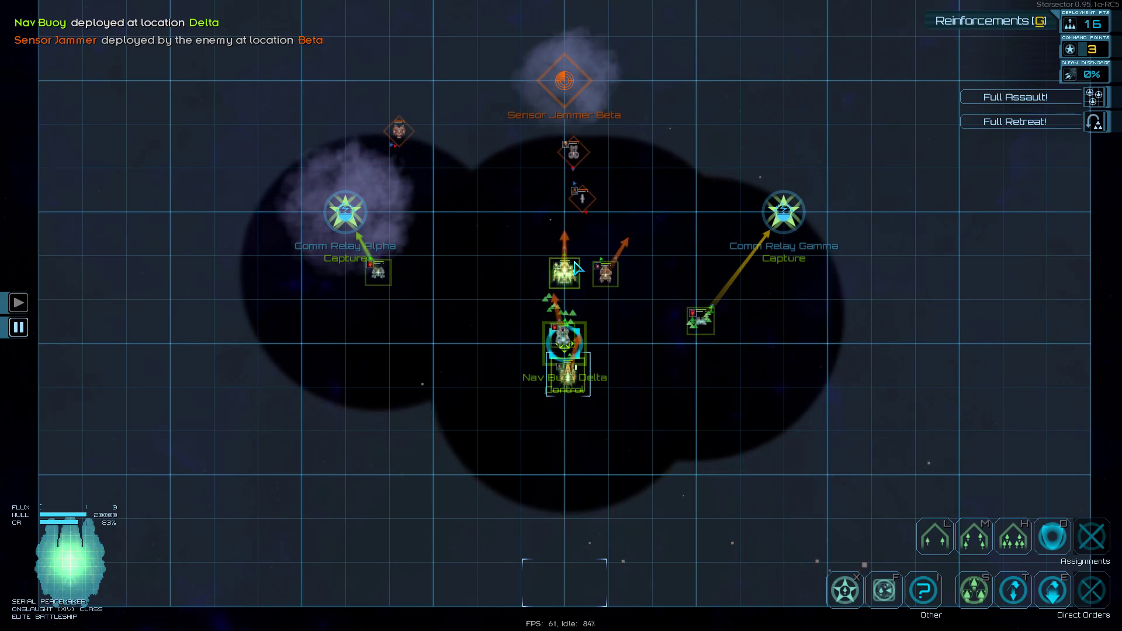
Place Waypoint Alpha ahead of the fleet and order ships to defend it
{"action": "key", "text": "space"}
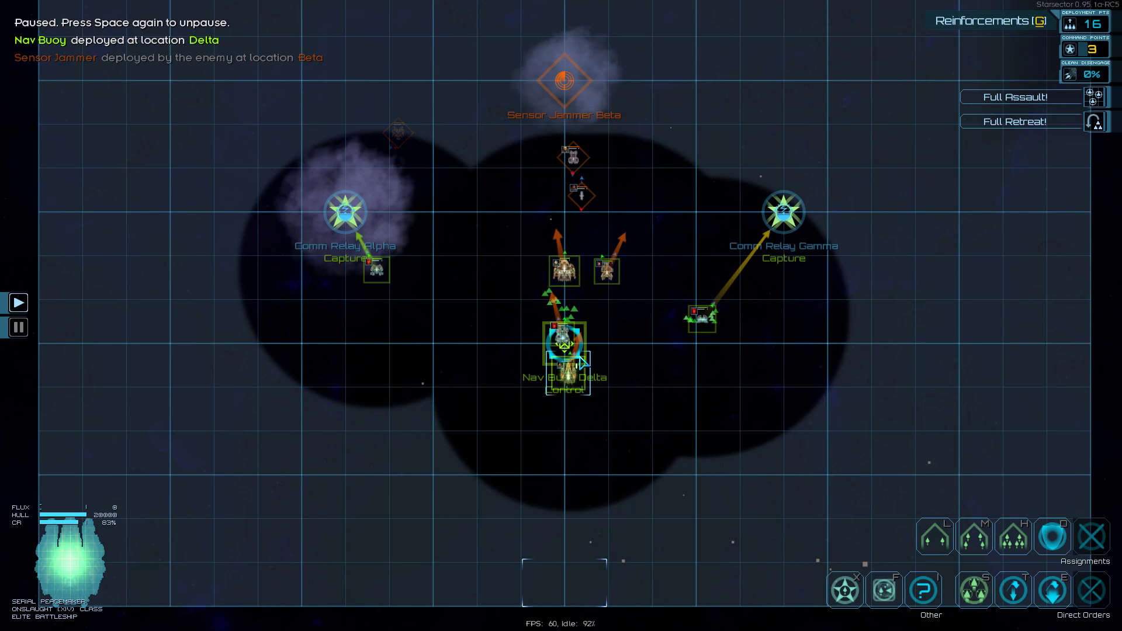
{"action": "left_click", "coordinate": [538, 277]}
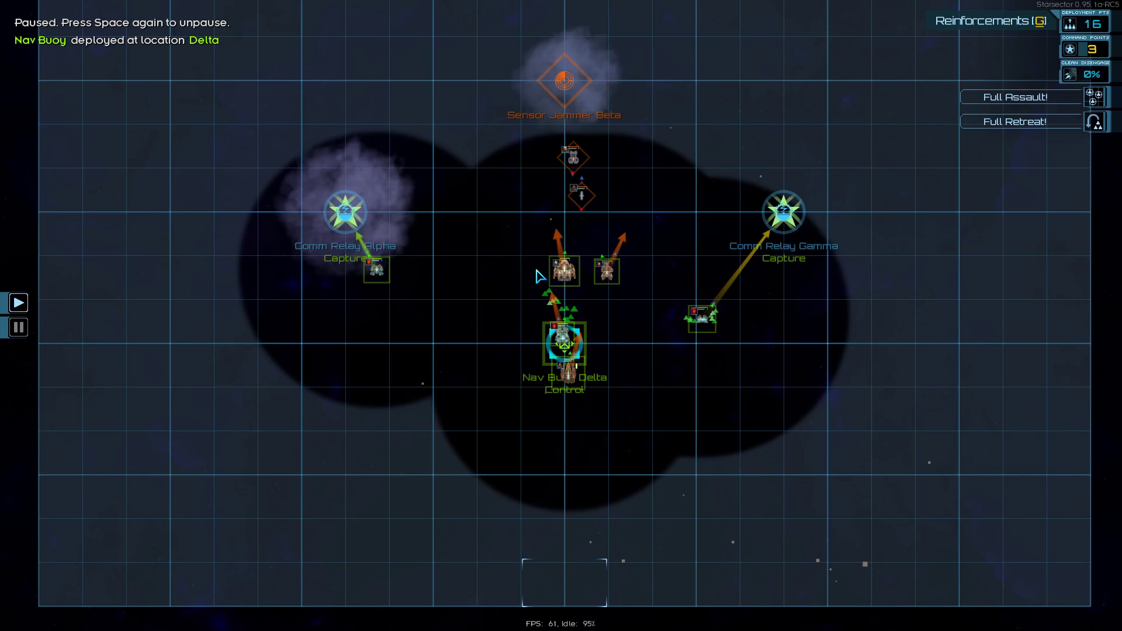
{"action": "left_click", "coordinate": [974, 590]}
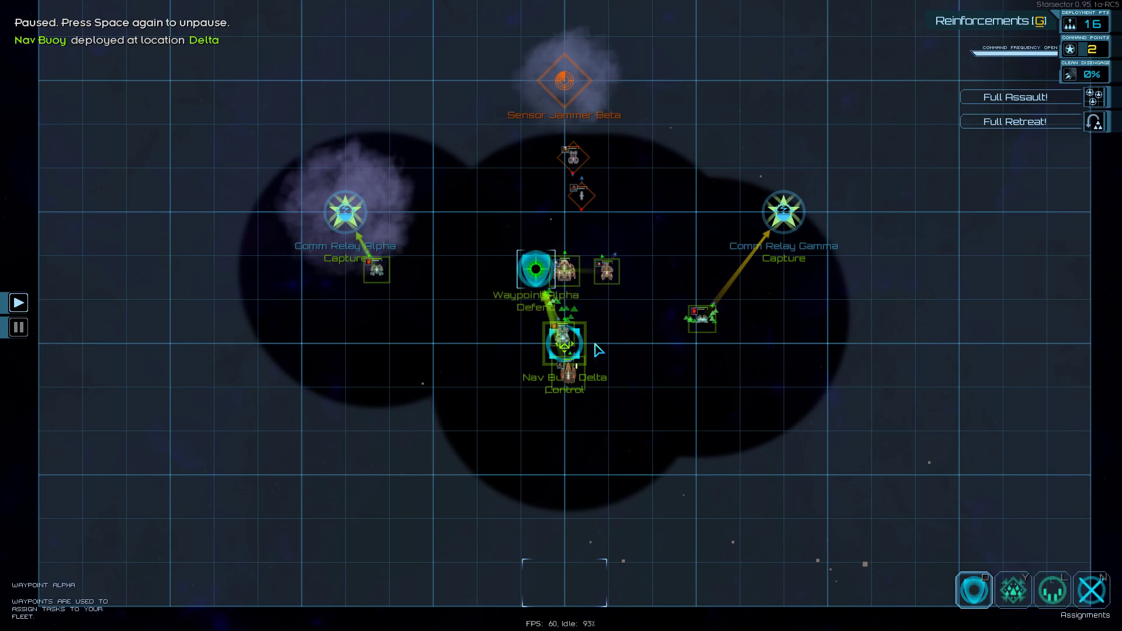
{"action": "key", "text": "space"}
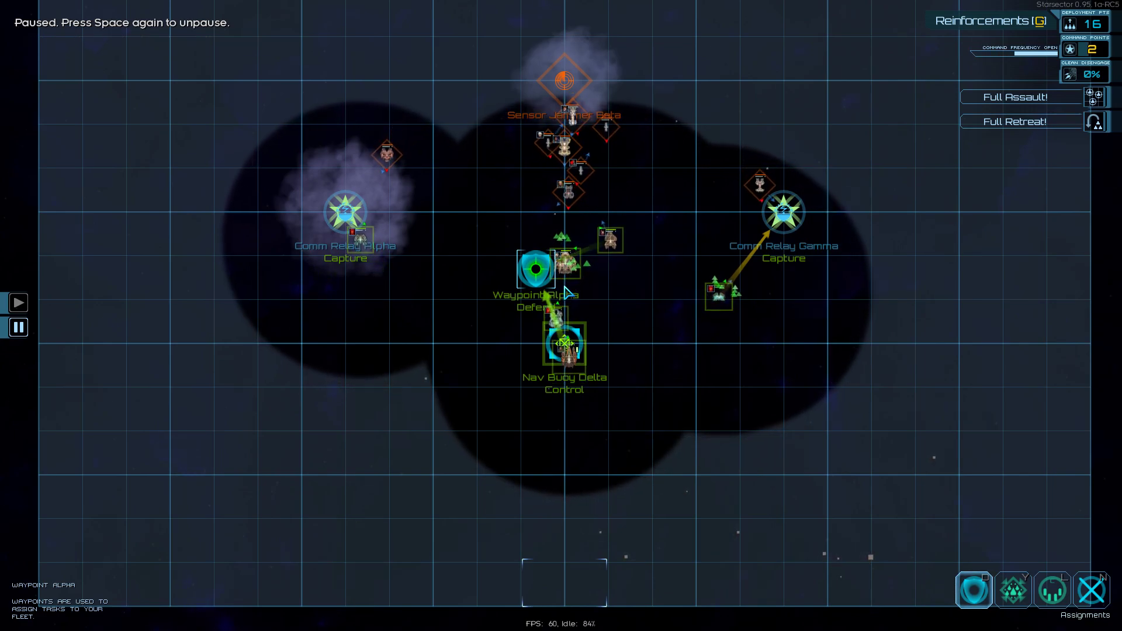
Select the Imperial Legionary on the tactical map, then return to the combat view
{"action": "left_click", "coordinate": [593, 255]}
{"action": "key", "text": "Tab"}
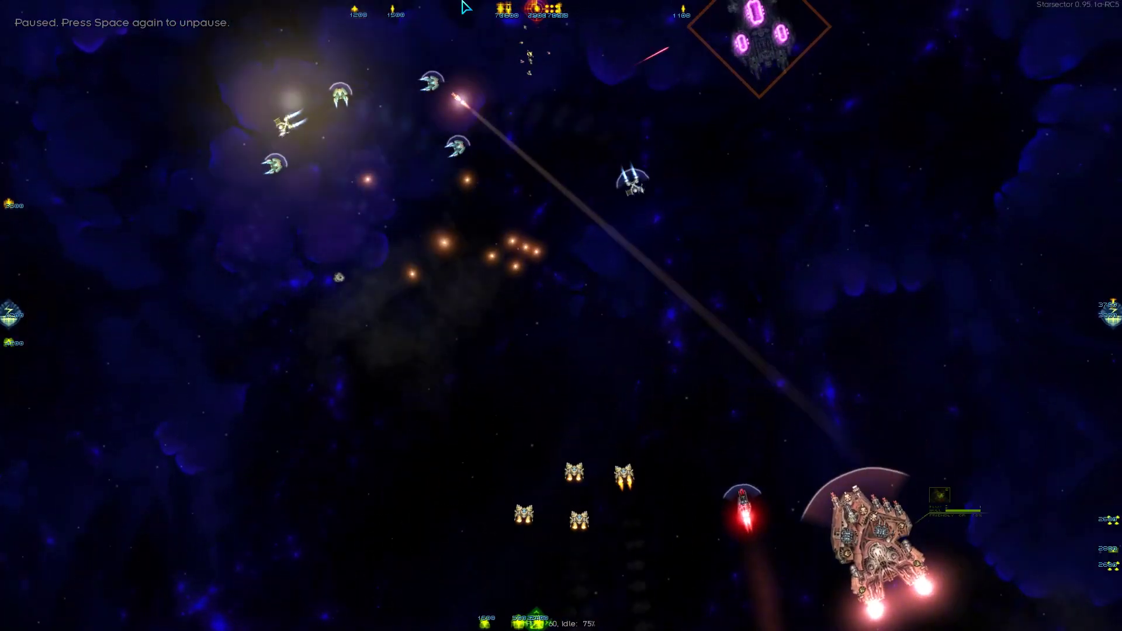
{"action": "key", "text": "Tab"}
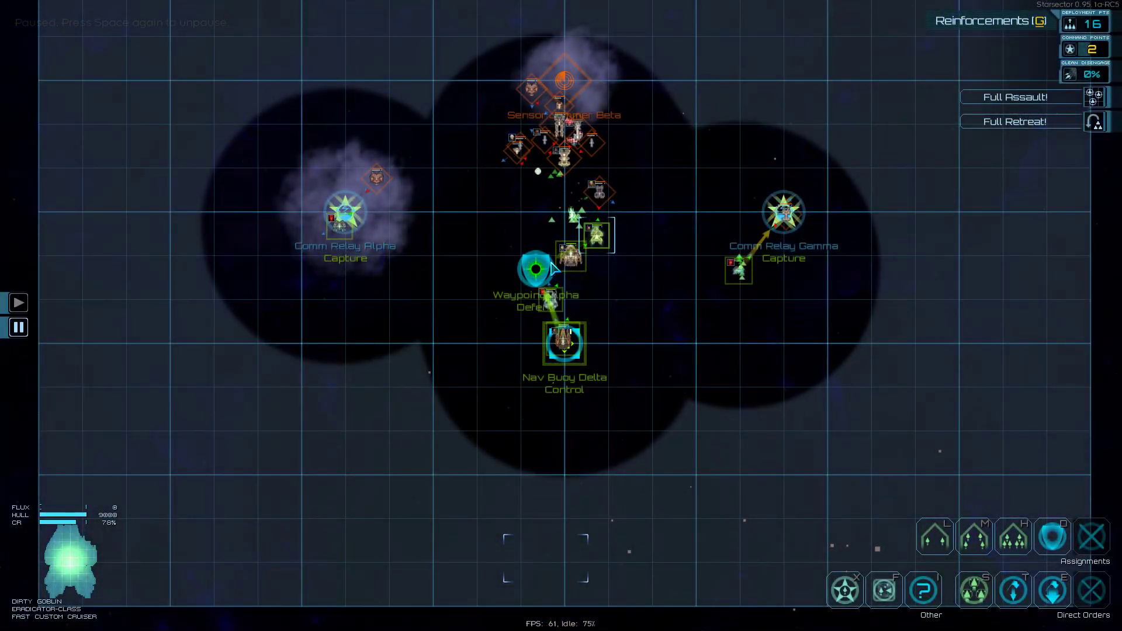
{"action": "left_click", "coordinate": [570, 257]}
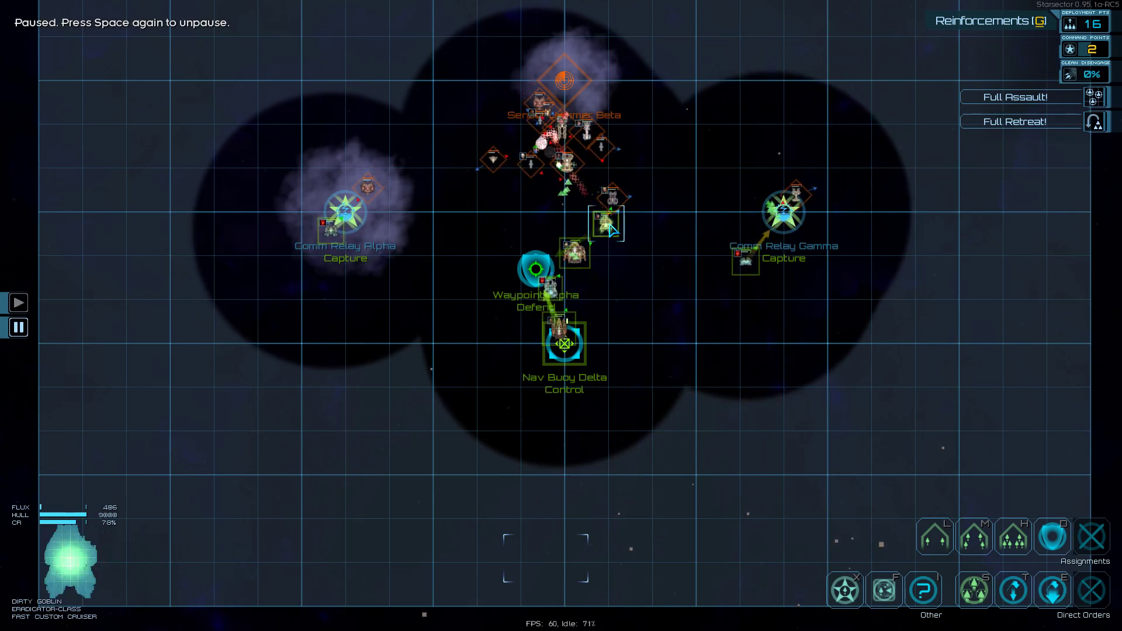
{"action": "key", "text": "Tab"}
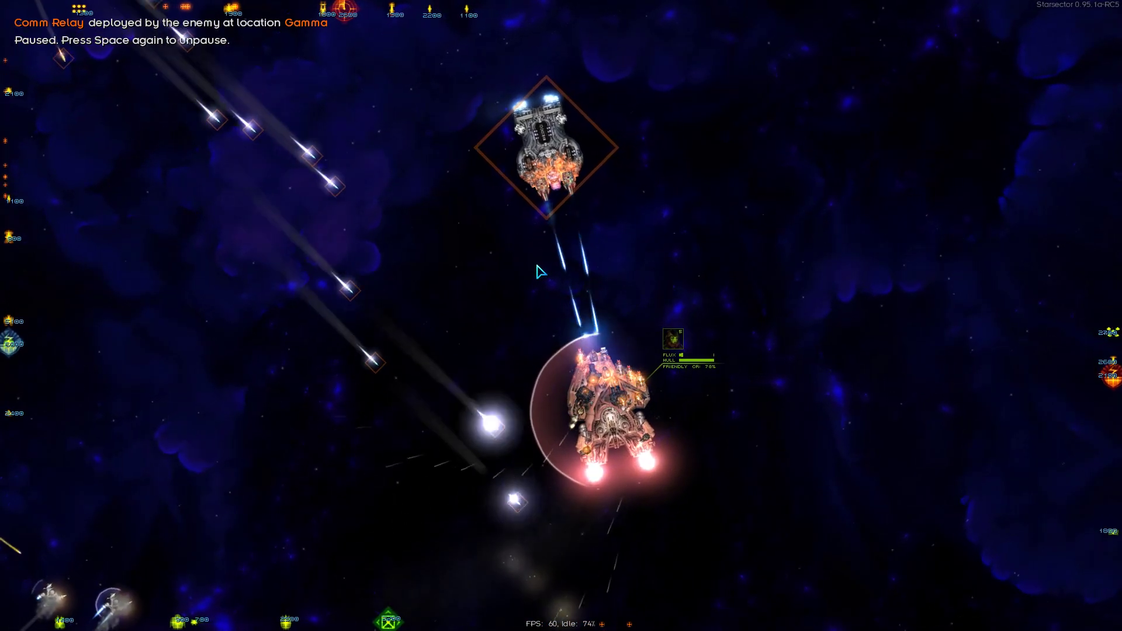
Send the Imperial Legionary's fighters to strike PLS Trophonius and resume the battle
{"action": "key", "text": "Tab"}
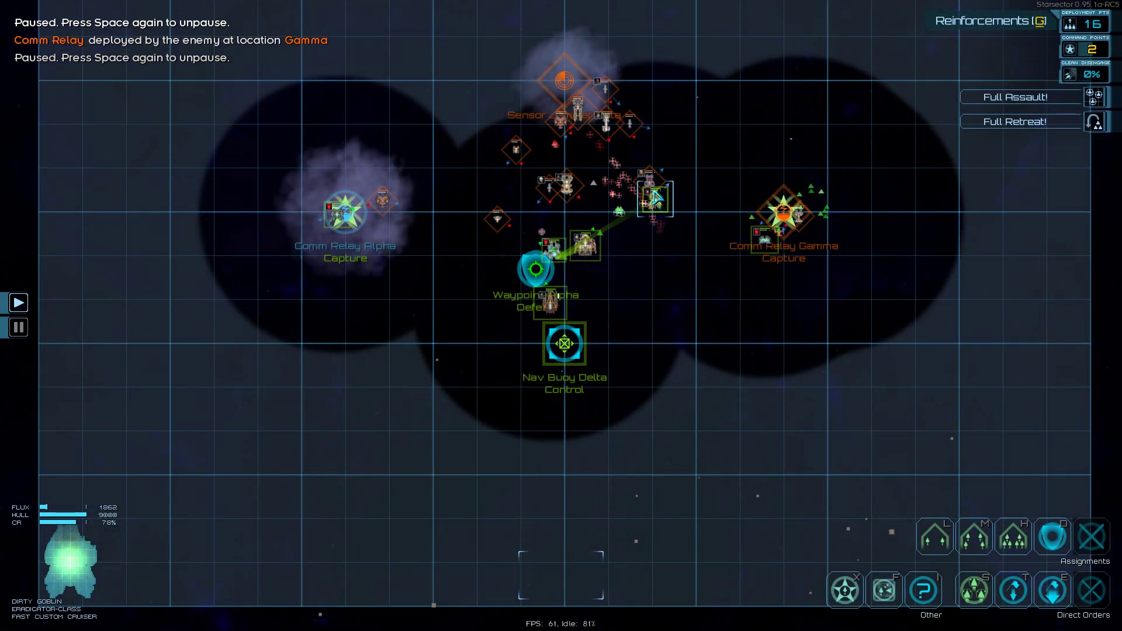
{"action": "left_click", "coordinate": [597, 248]}
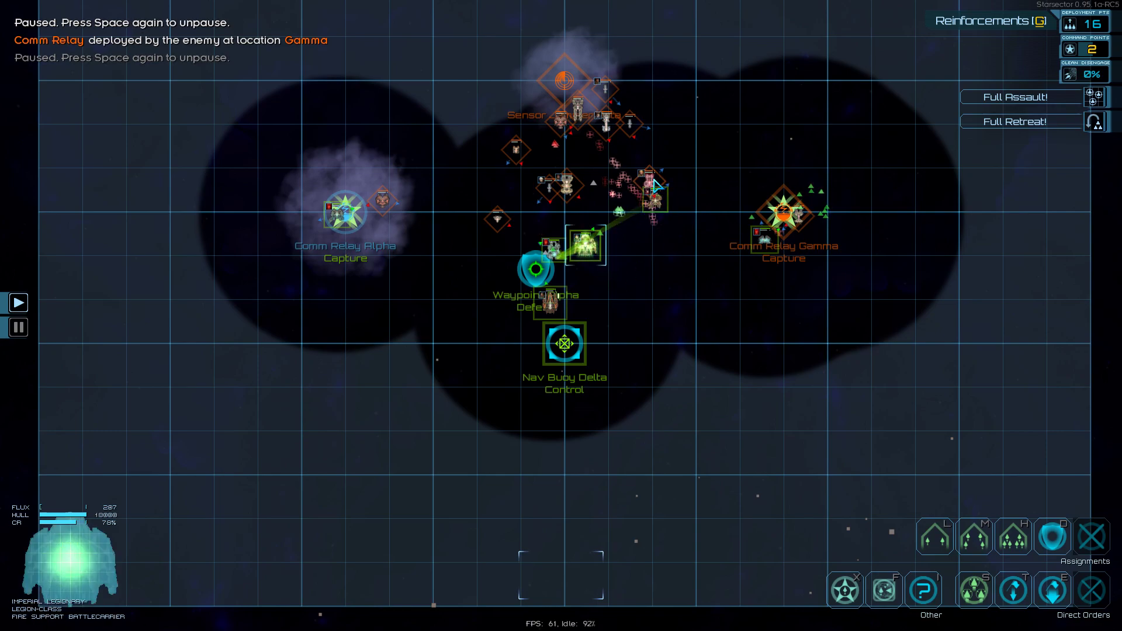
{"action": "right_click", "coordinate": [630, 186]}
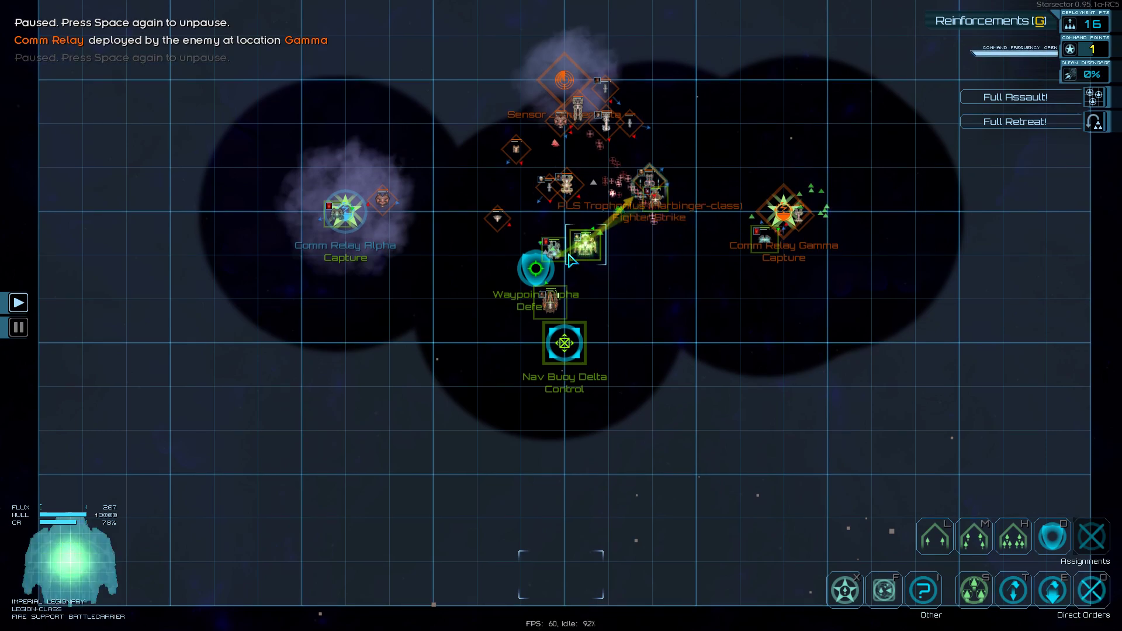
{"action": "left_click", "coordinate": [552, 303]}
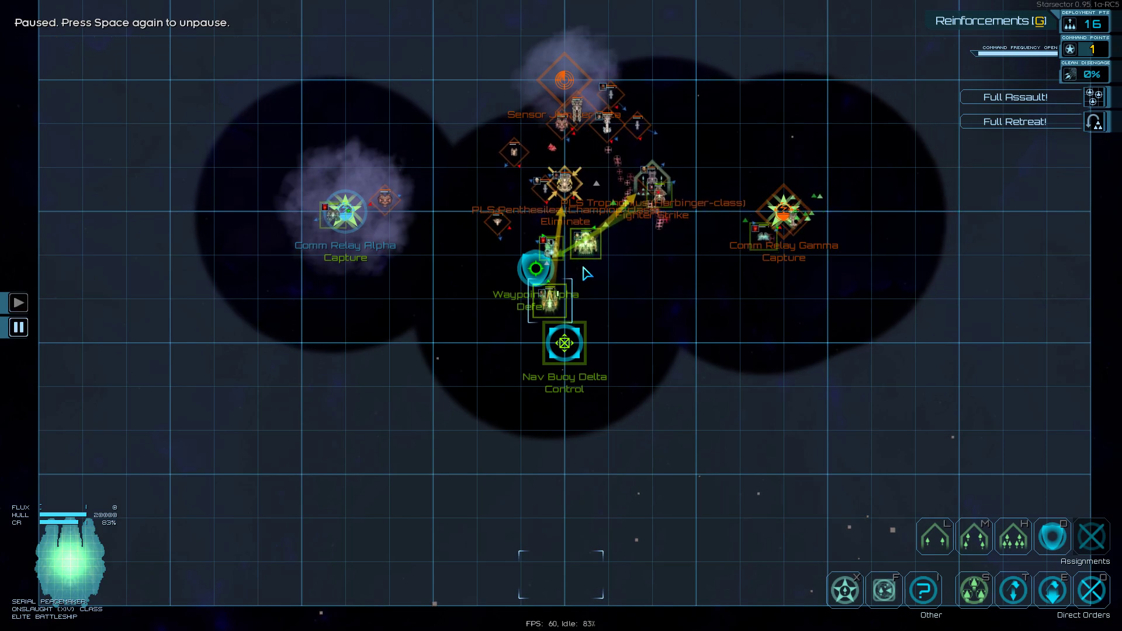
{"action": "key", "text": "space"}
{"action": "left_click", "coordinate": [586, 250]}
{"action": "key", "text": "Tab"}
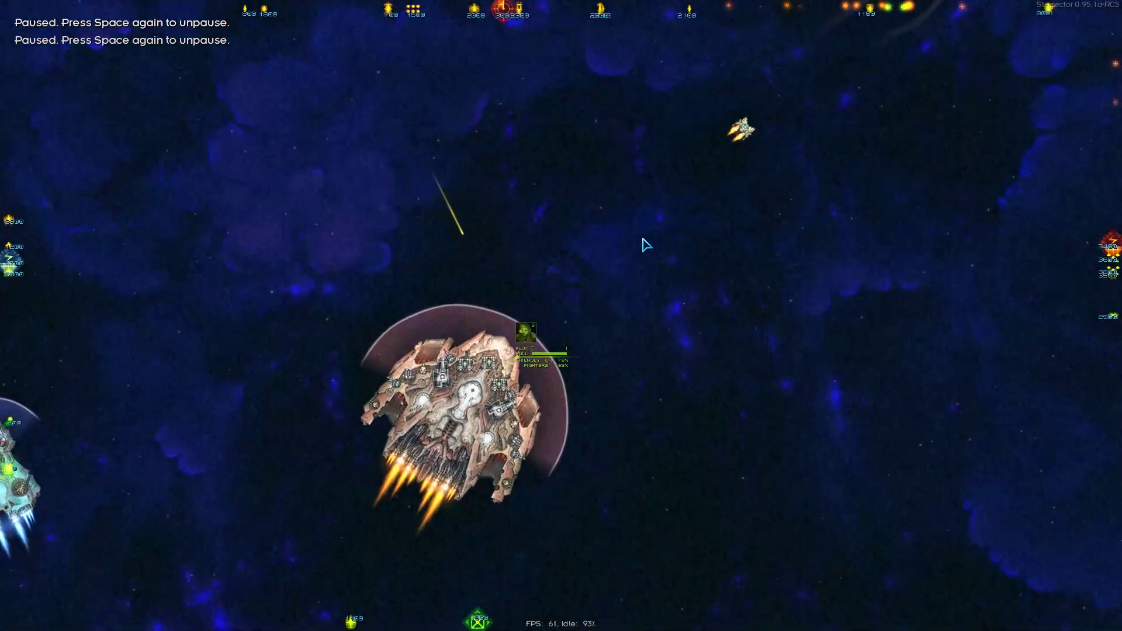
{"action": "key", "text": "space"}
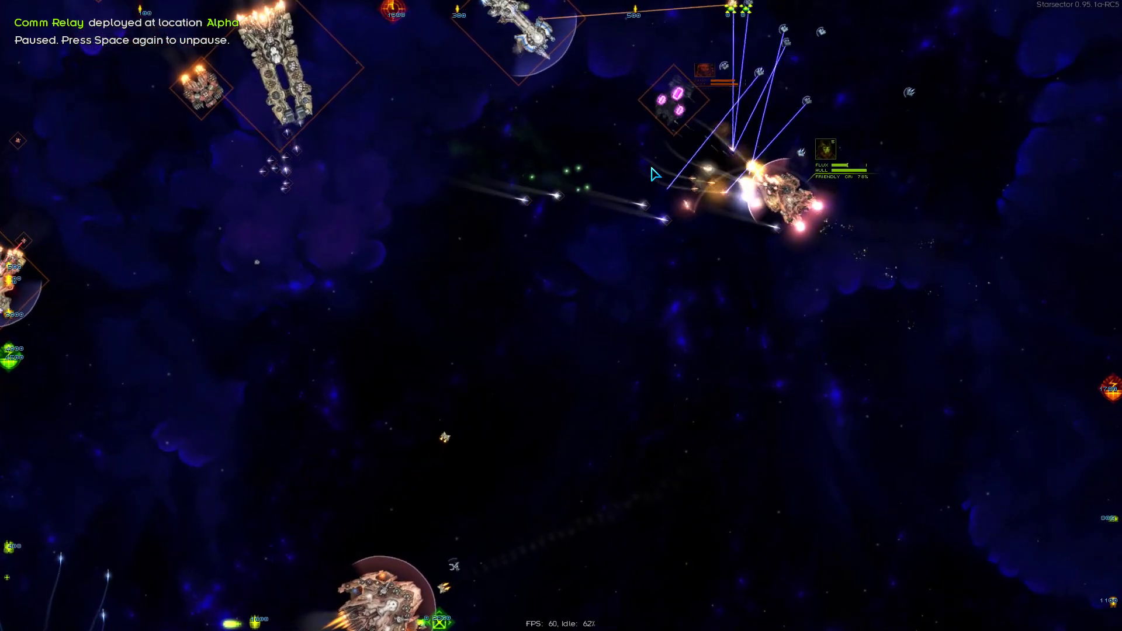
With the Dirty Goblin selected, order PLS Risky eliminated and check the drone ship
{"action": "key", "text": "Tab"}
{"action": "left_click", "coordinate": [655, 170]}
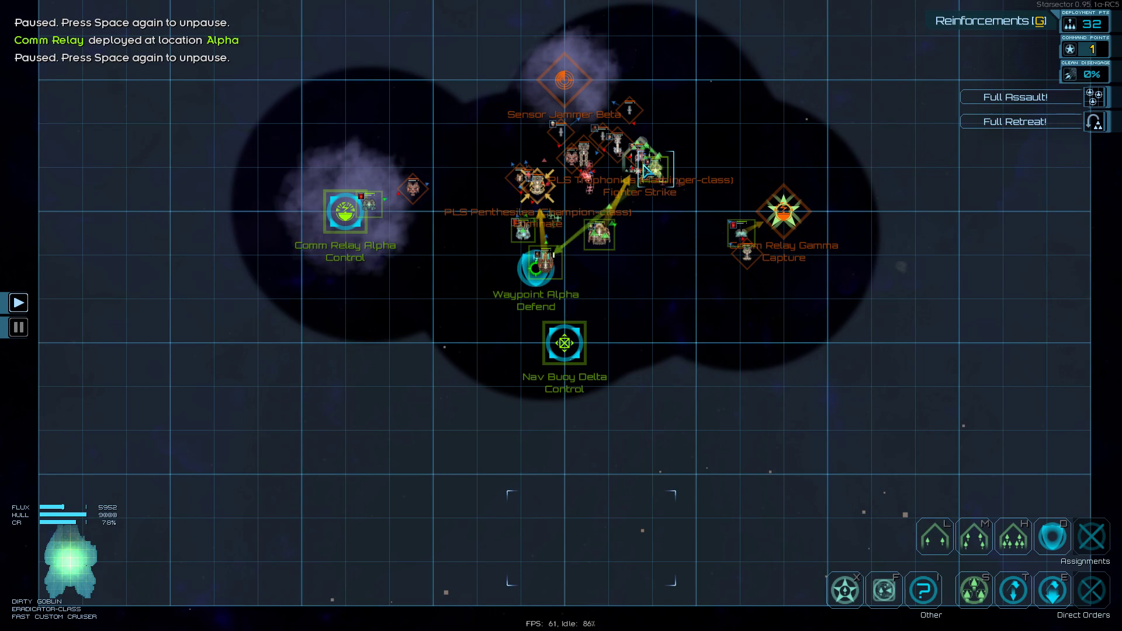
{"action": "left_click", "coordinate": [640, 165]}
{"action": "left_click", "coordinate": [655, 173]}
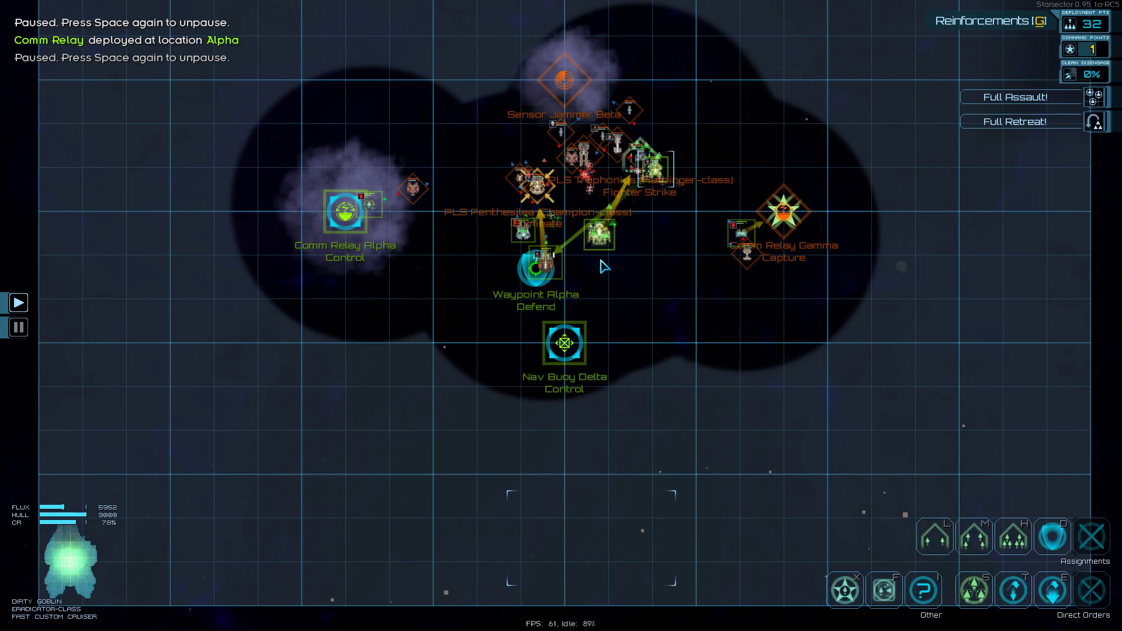
{"action": "left_click", "coordinate": [749, 254]}
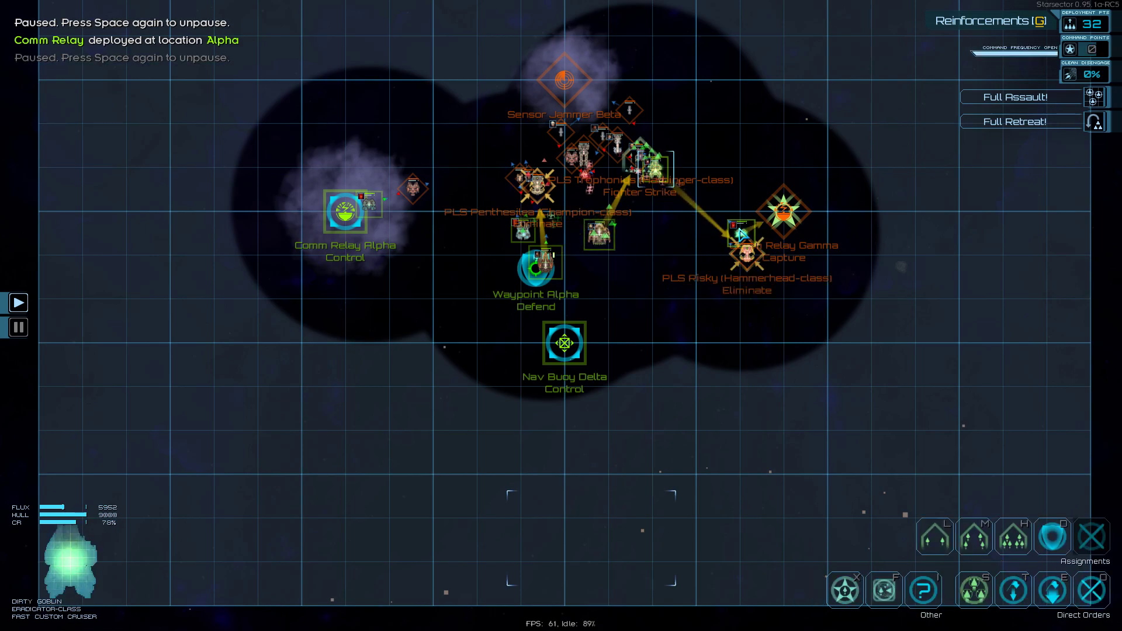
{"action": "left_click", "coordinate": [372, 203]}
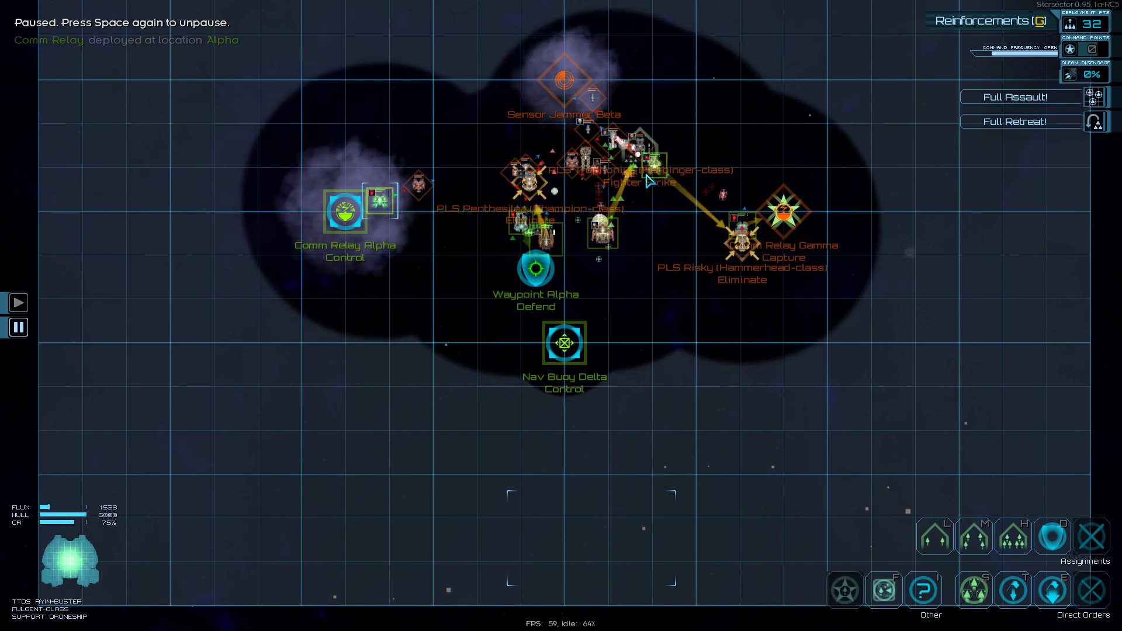
{"action": "key", "text": "Tab"}
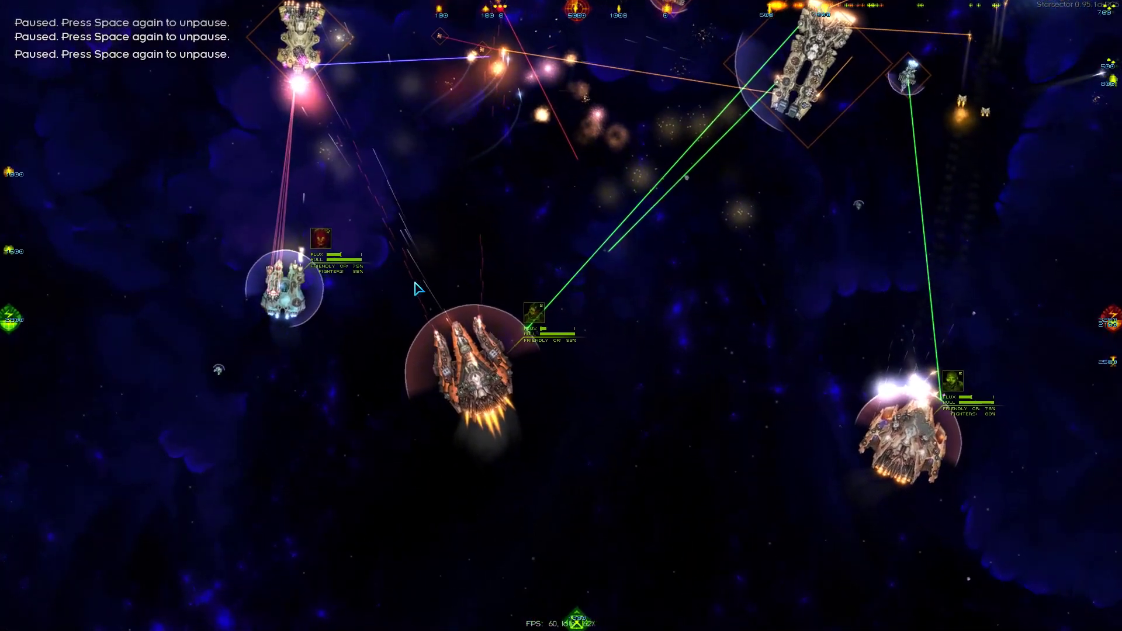
Recheck the Imperial Legionary and PLS Trophonius, then bring up the reinforcements list
{"action": "key", "text": "Tab"}
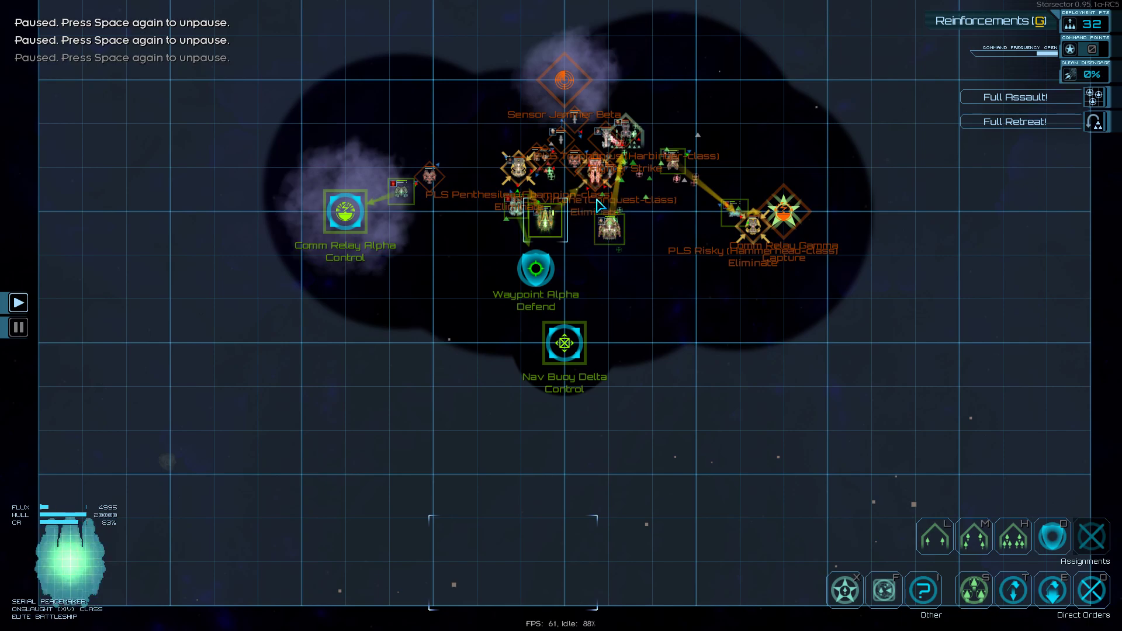
{"action": "left_click", "coordinate": [608, 230]}
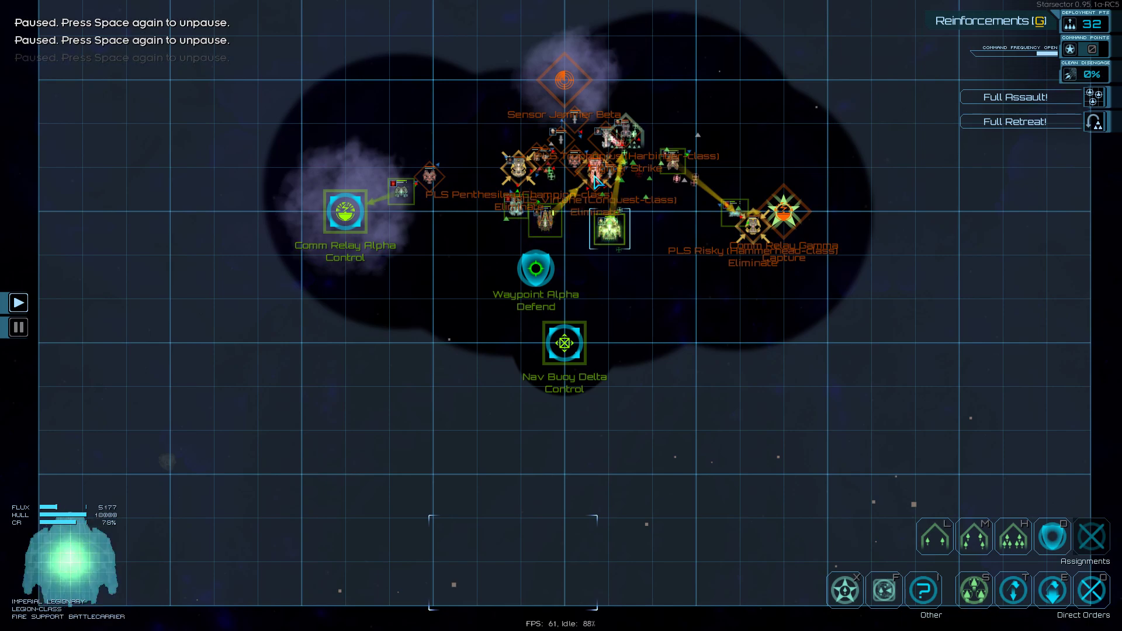
{"action": "left_click", "coordinate": [628, 131]}
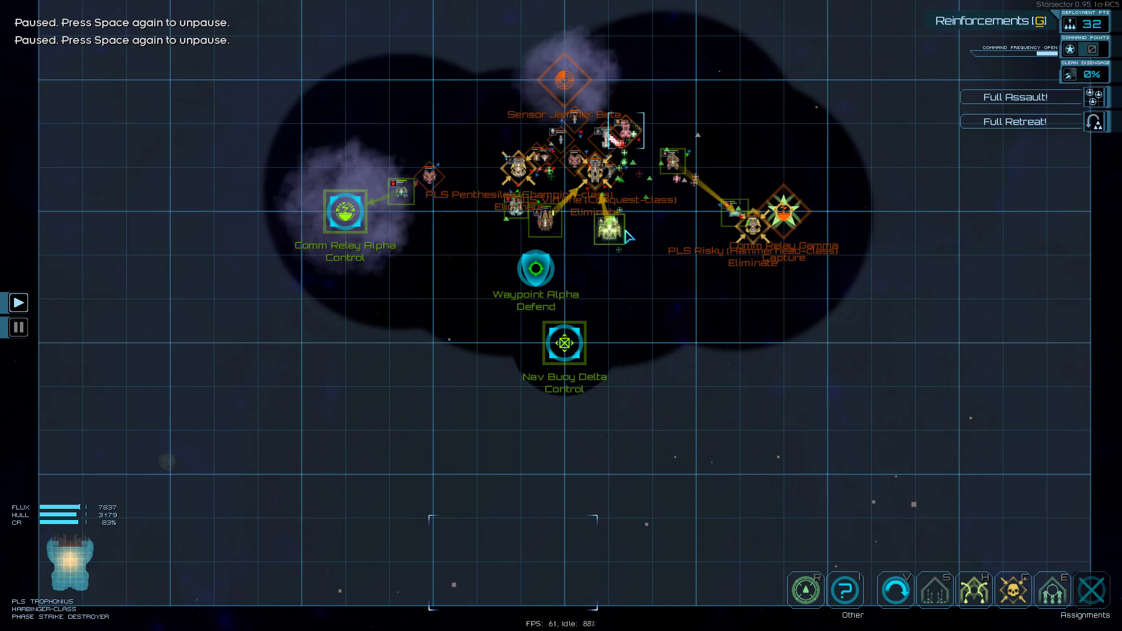
{"action": "key", "text": "g"}
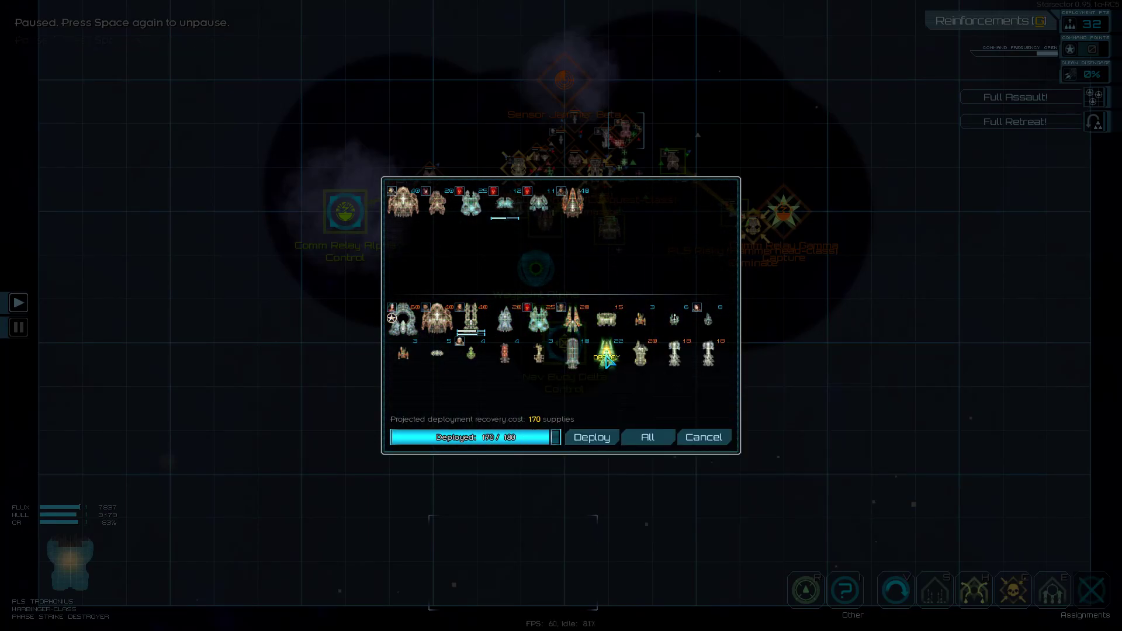
Pick reserve ships, including the Tempest attack frigate, and deploy them as reinforcements
{"action": "left_click", "coordinate": [506, 321]}
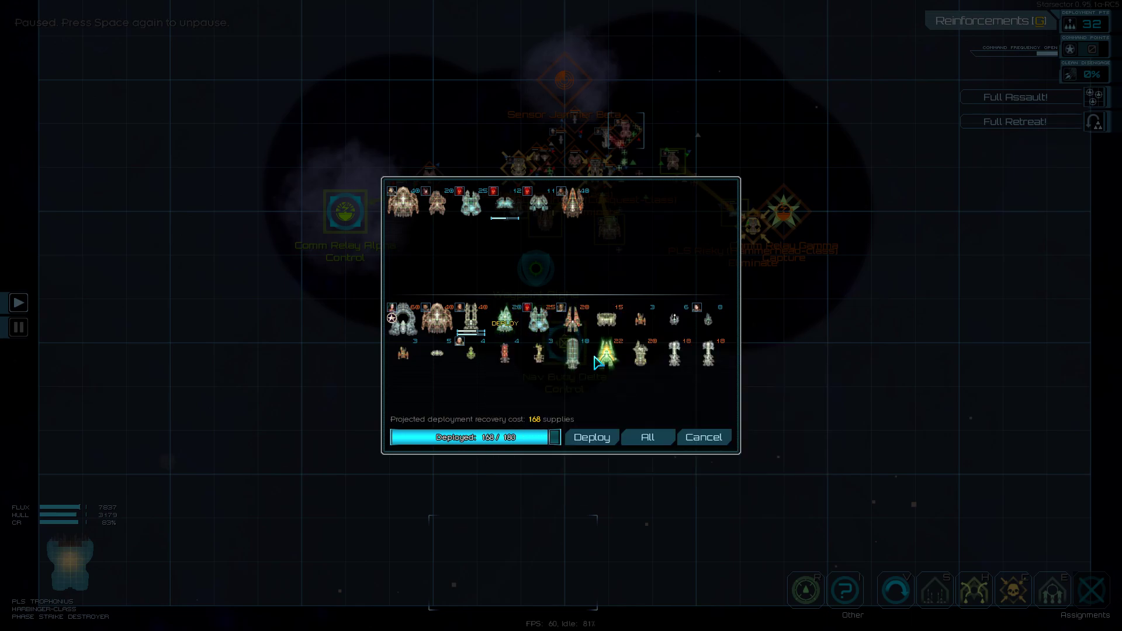
{"action": "left_click", "coordinate": [443, 360]}
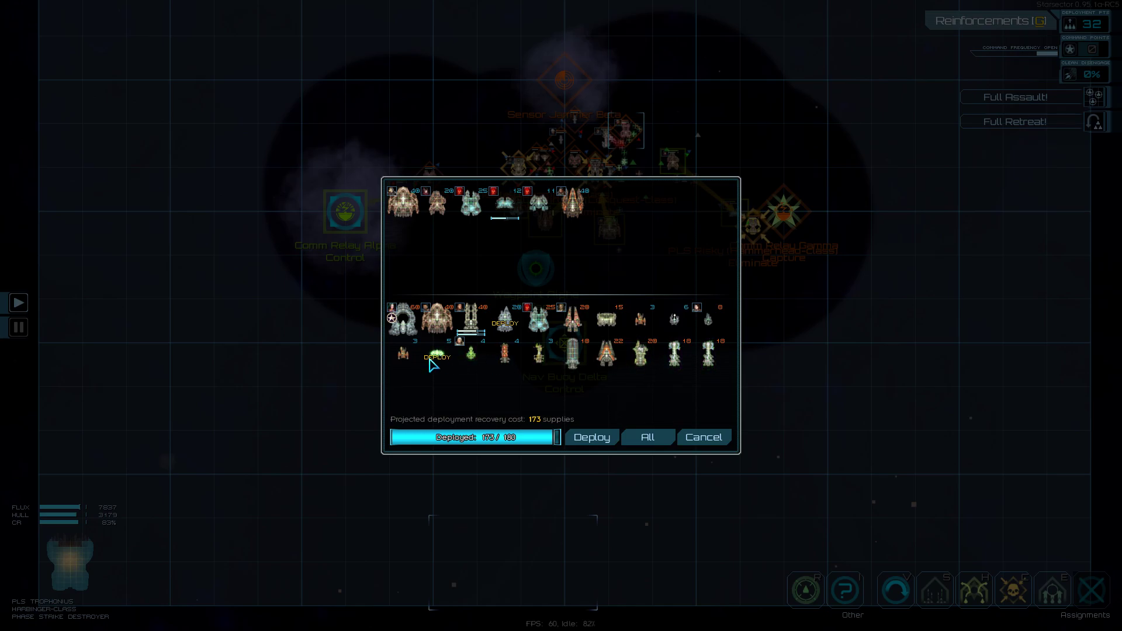
{"action": "left_click", "coordinate": [505, 321]}
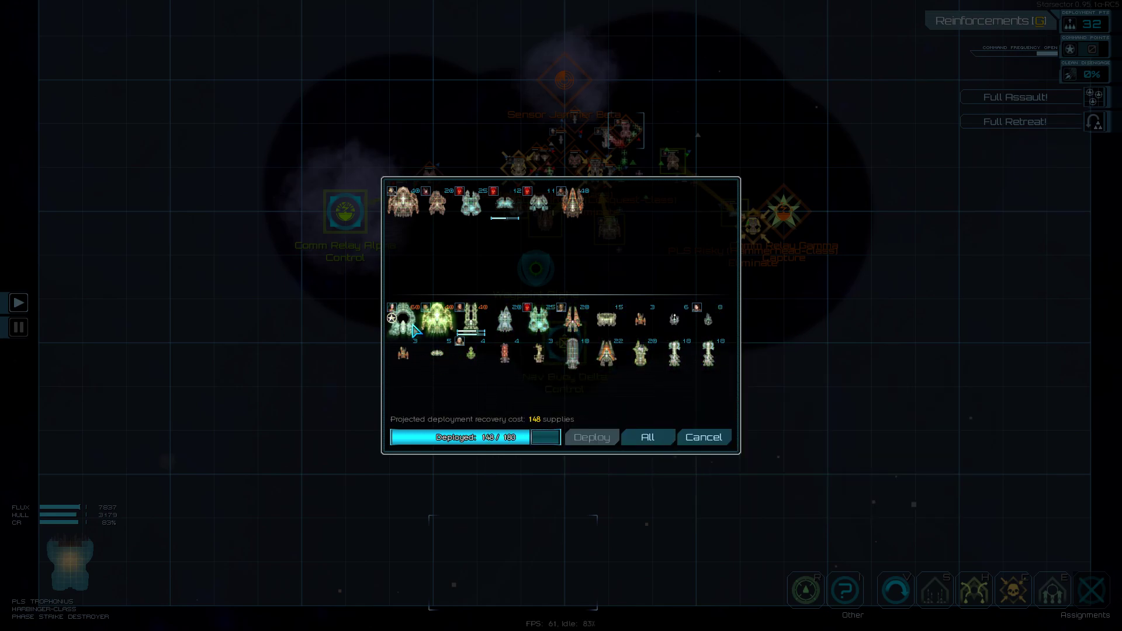
{"action": "left_click", "coordinate": [506, 323]}
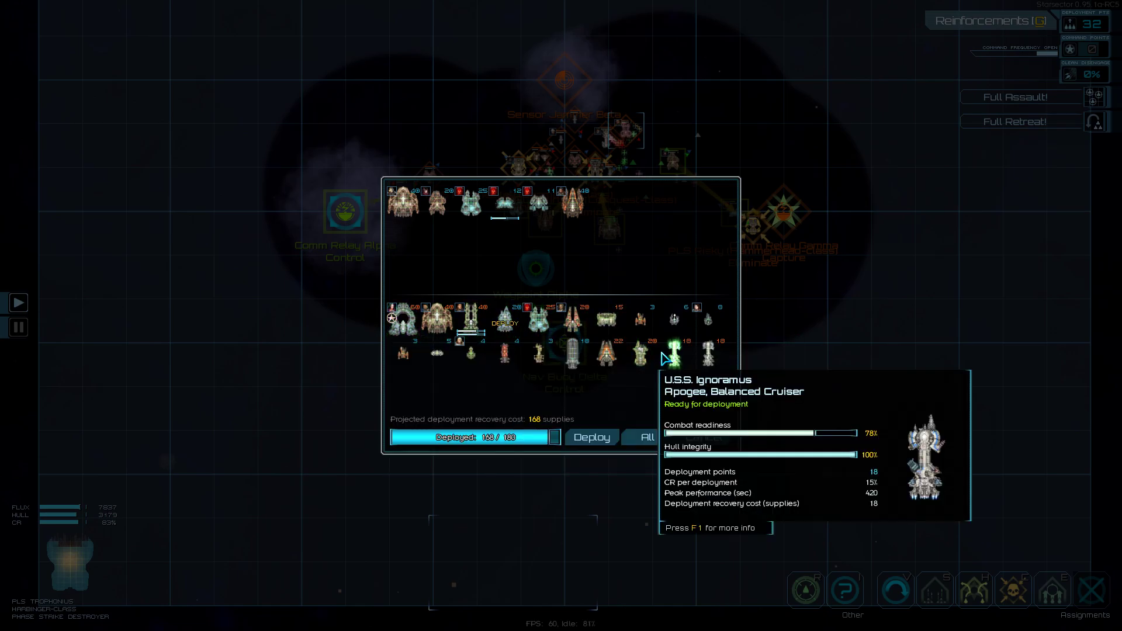
{"action": "left_click", "coordinate": [708, 325]}
{"action": "left_click", "coordinate": [594, 439]}
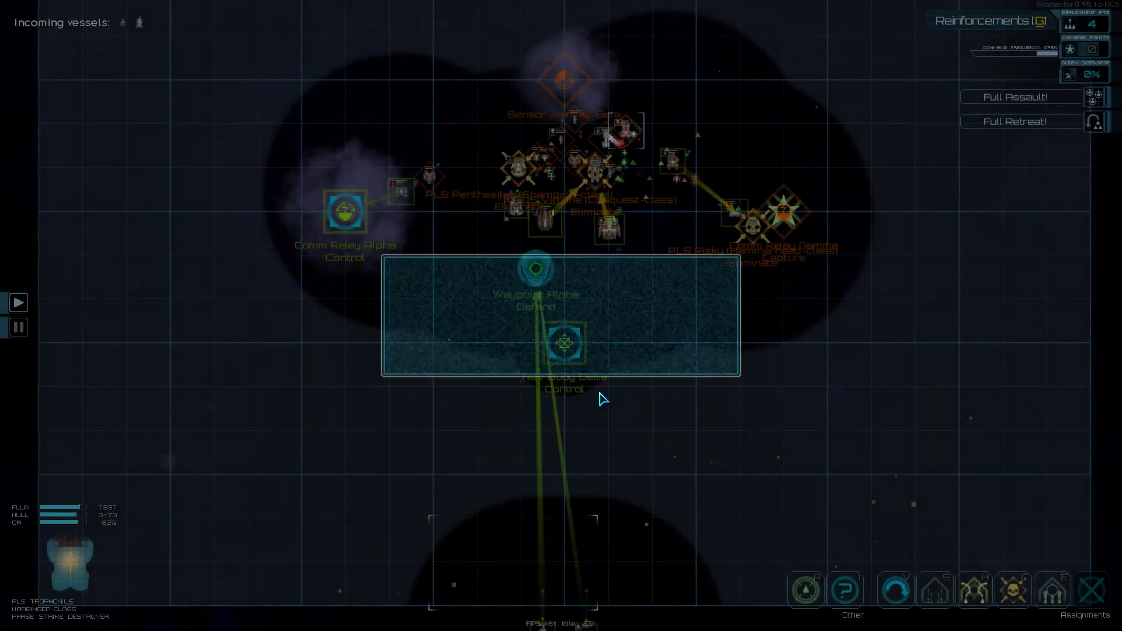
Select the TTDS Ismael-Wu drone carrier and resume the battle
{"action": "left_click", "coordinate": [733, 214]}
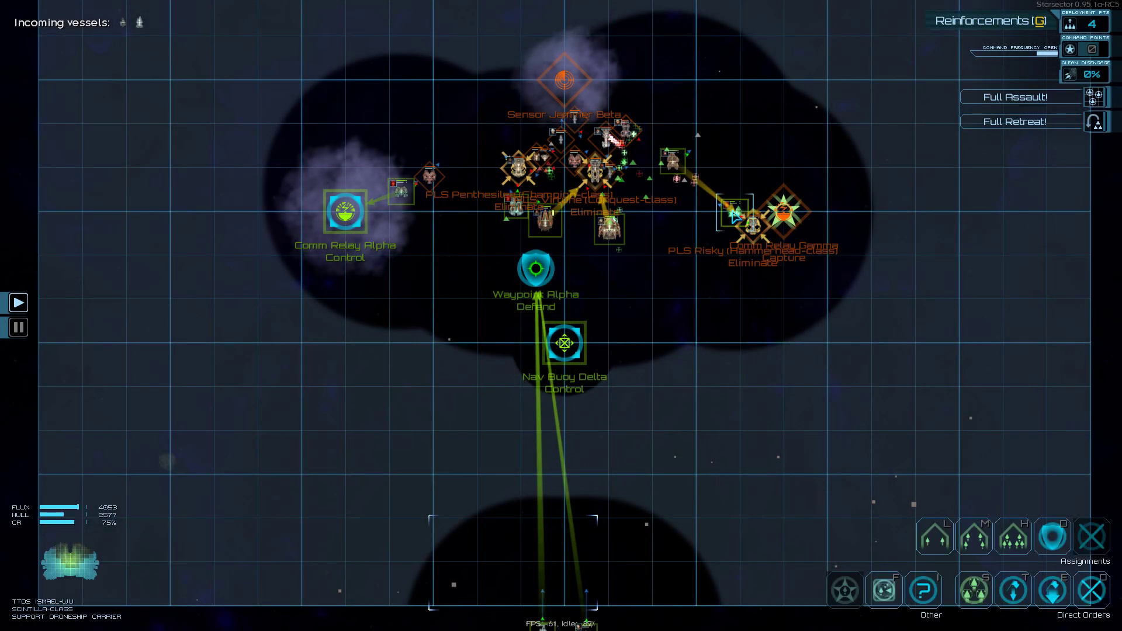
{"action": "key", "text": "Tab"}
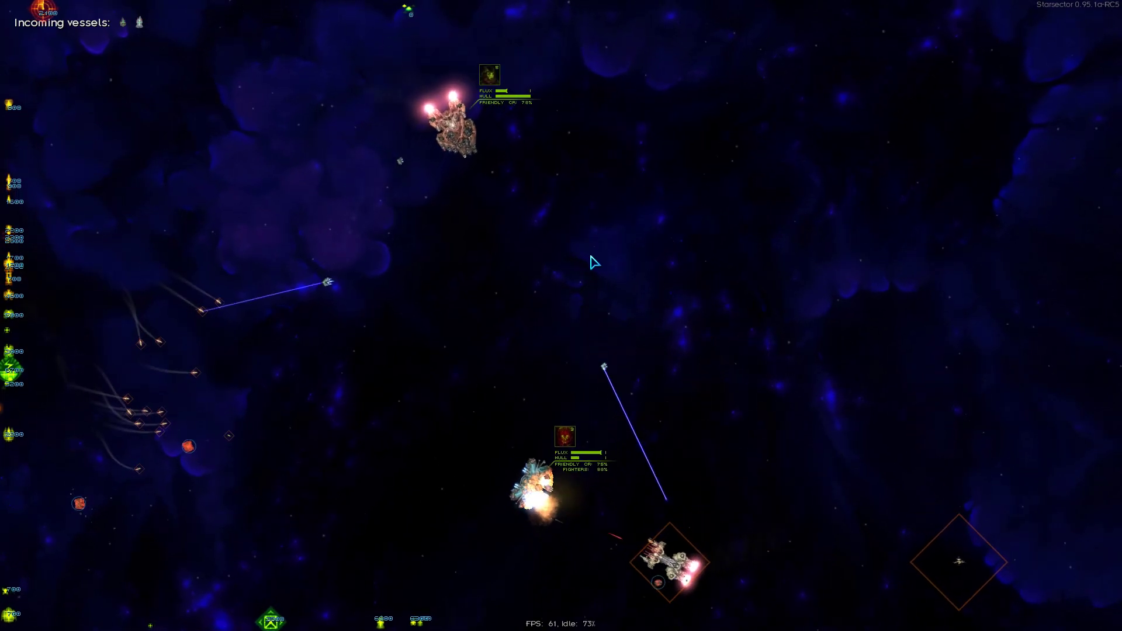
{"action": "key", "text": "Tab"}
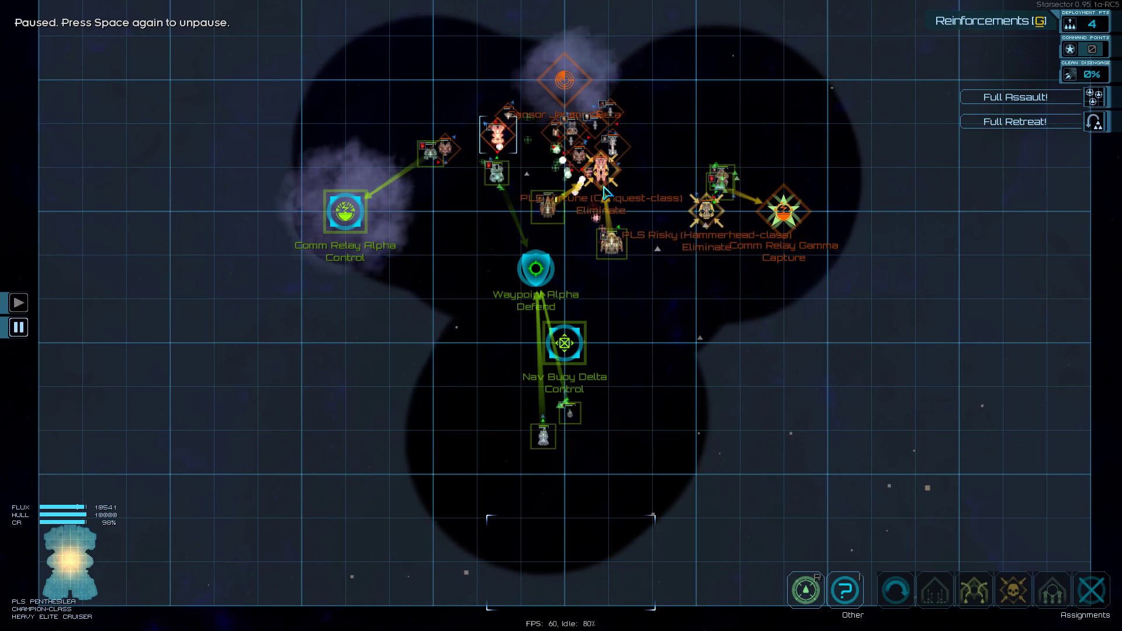
{"action": "key", "text": "Tab"}
{"action": "key", "text": "space"}
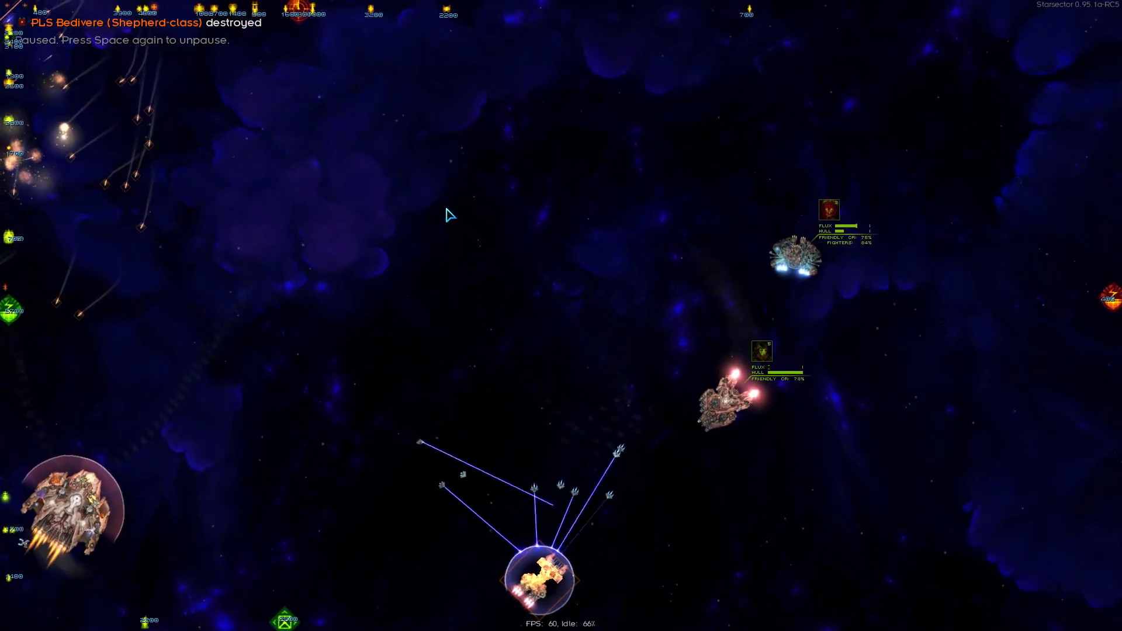
Check the tactical map repeatedly during combat, ending paused on the battlefield overview
{"action": "key", "text": "Tab"}
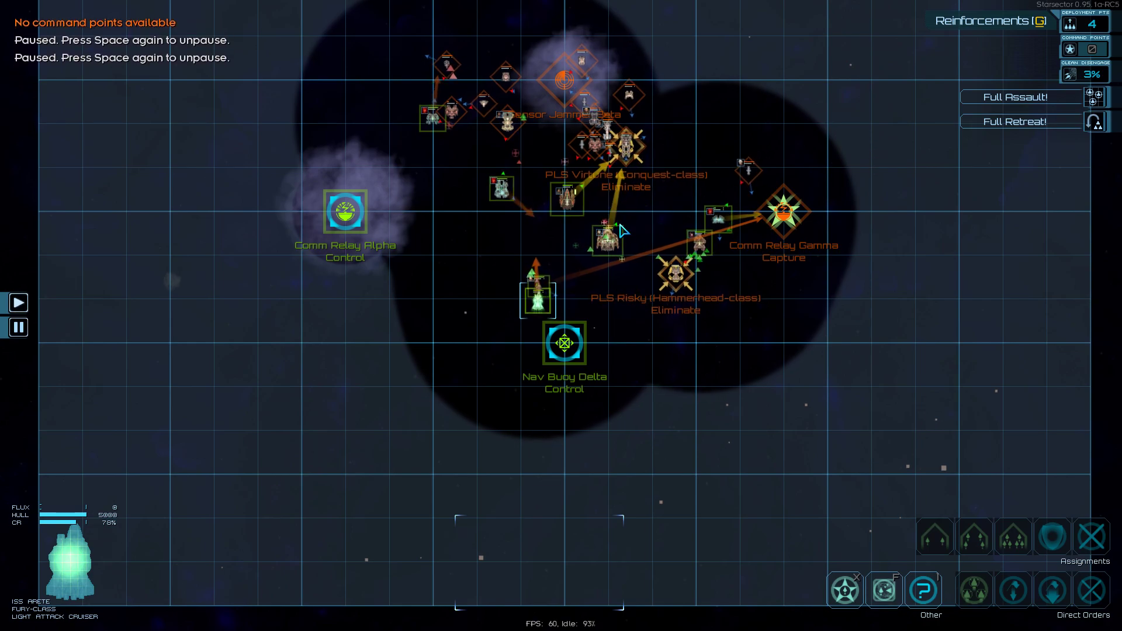
{"action": "key", "text": "Tab"}
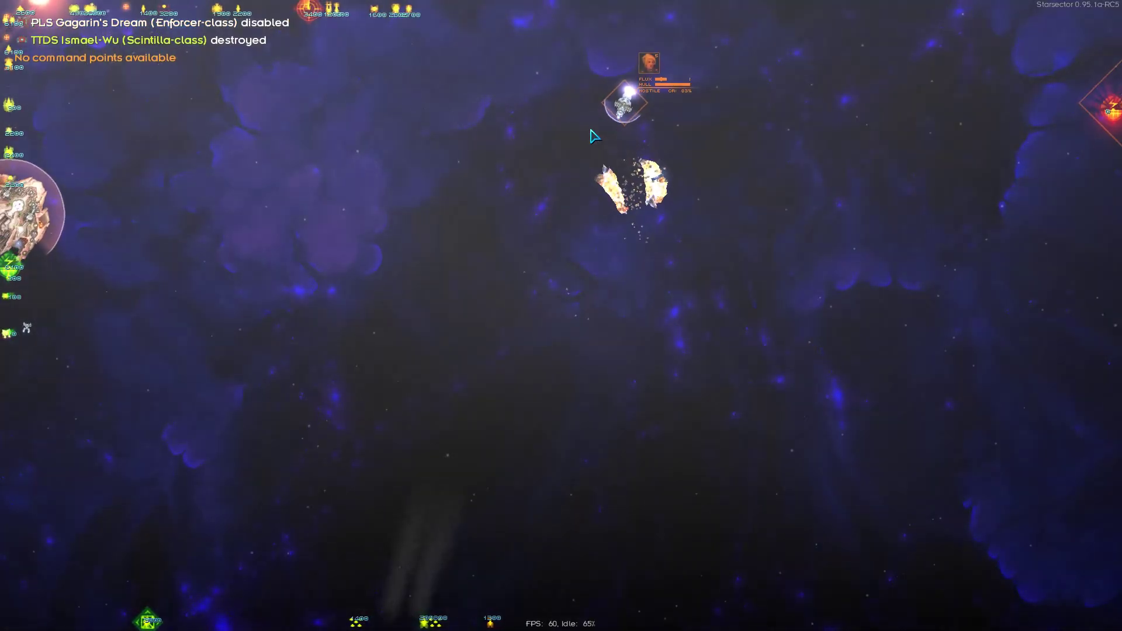
{"action": "key", "text": "Tab"}
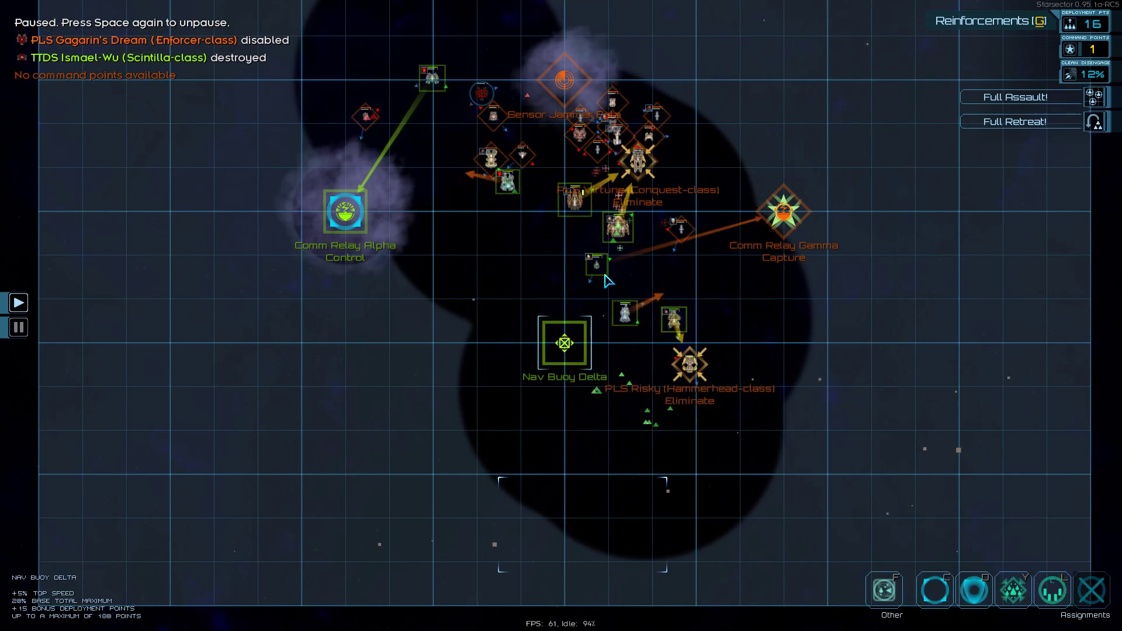
{"action": "key", "text": "Tab"}
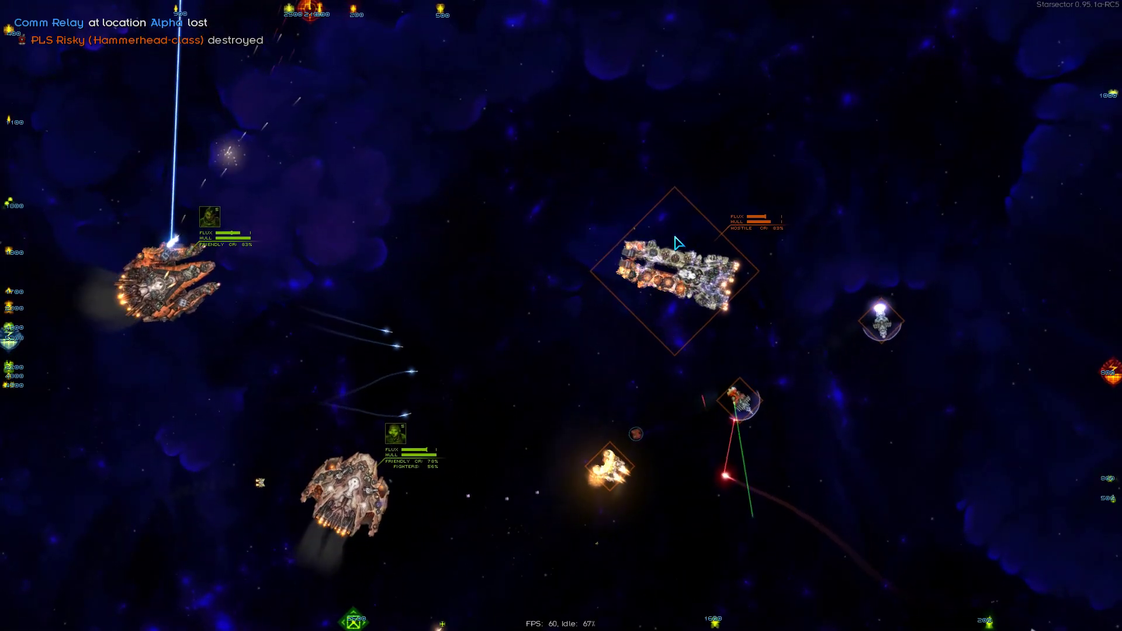
{"action": "key", "text": "Tab"}
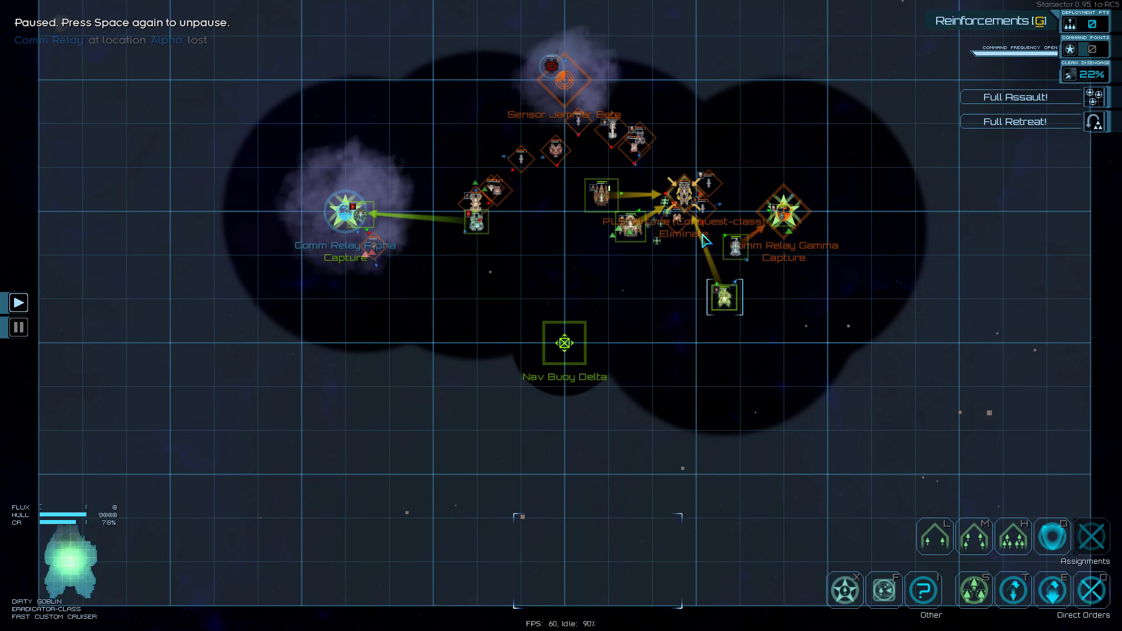
{"action": "key", "text": "Tab"}
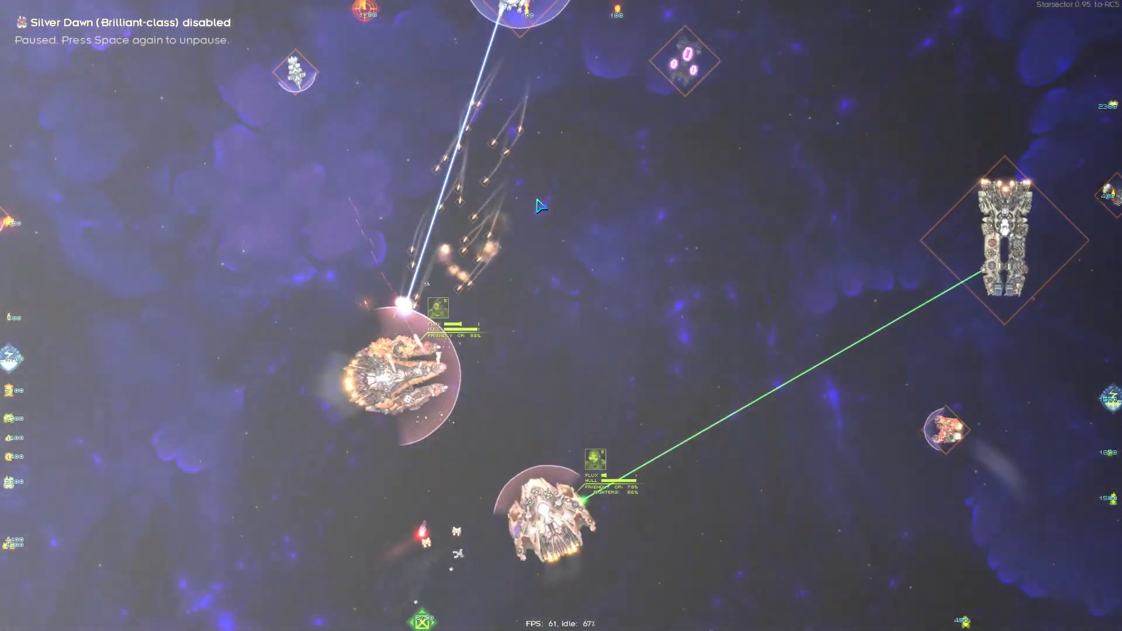
{"action": "key", "text": "Tab"}
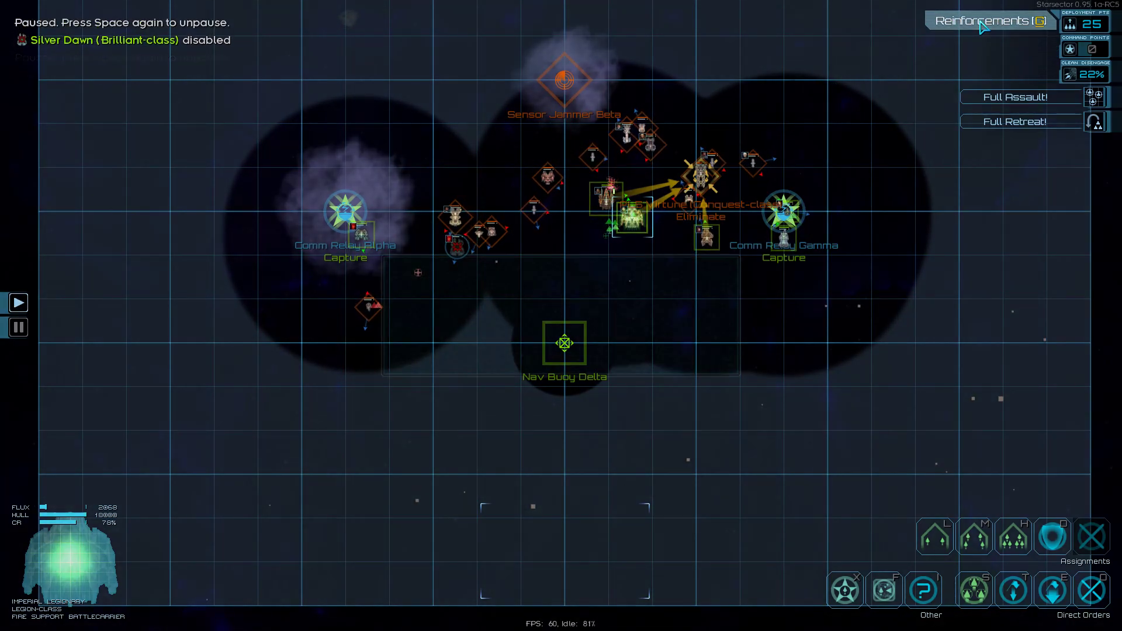
Deploy the ready reserve ships from the Reinforcements dialog, using all remaining points
{"action": "left_click", "coordinate": [981, 21]}
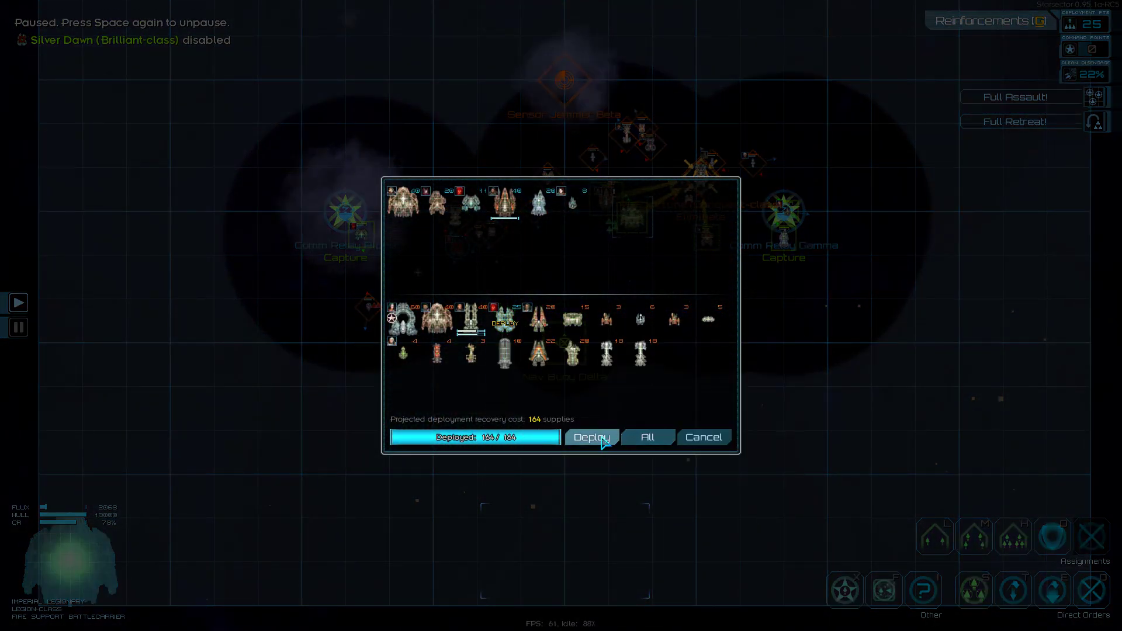
{"action": "left_click", "coordinate": [601, 441]}
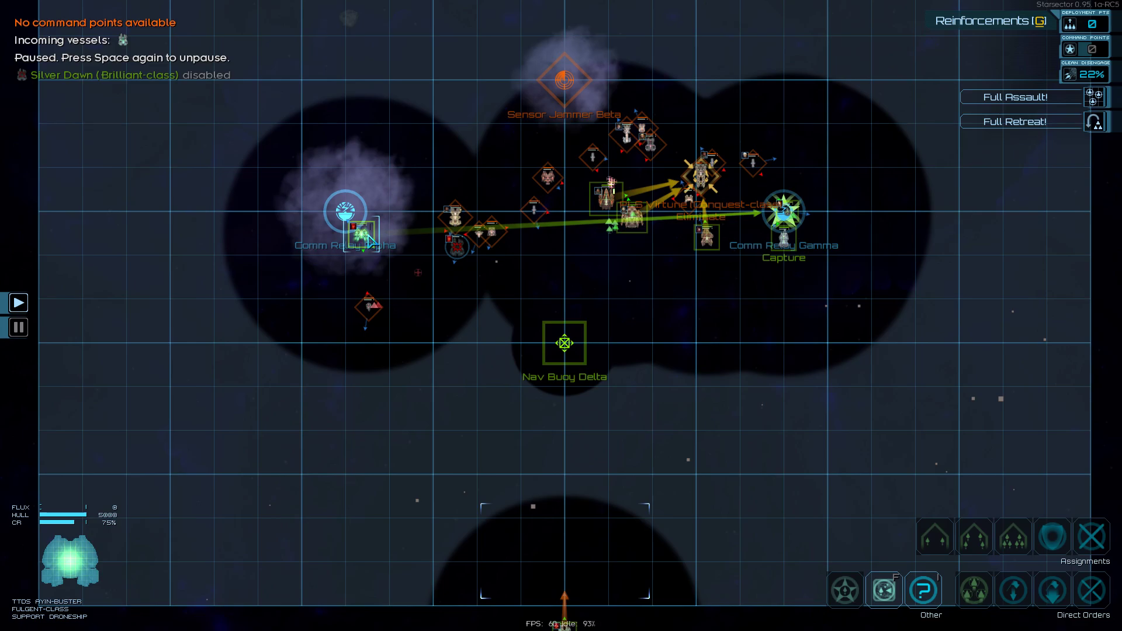
Recentre the map on the objectives and fight with shields up until PLS Virtune falls, then pause
{"action": "left_click_drag", "start_coordinate": [682, 439], "coordinate": [653, 358]}
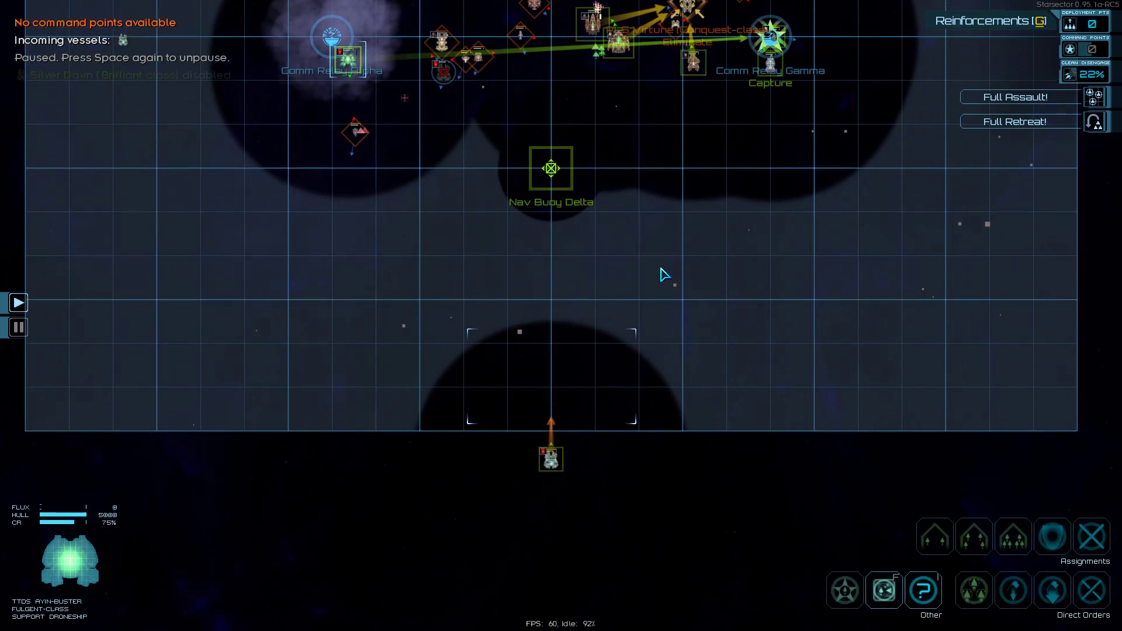
{"action": "left_click_drag", "start_coordinate": [626, 304], "coordinate": [624, 409]}
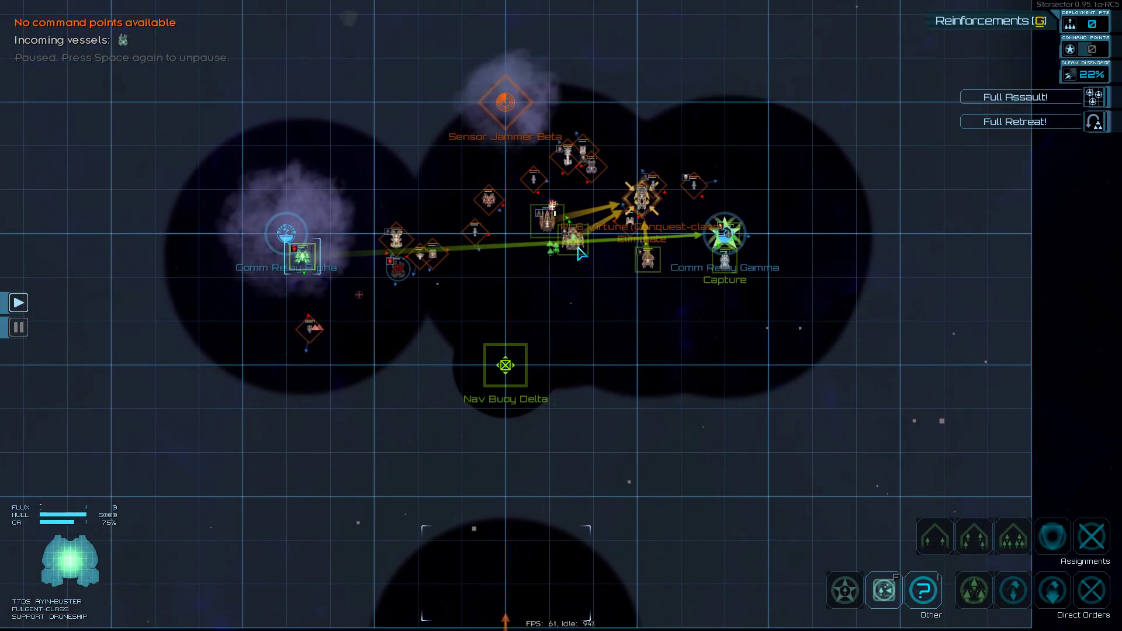
{"action": "key", "text": "Tab"}
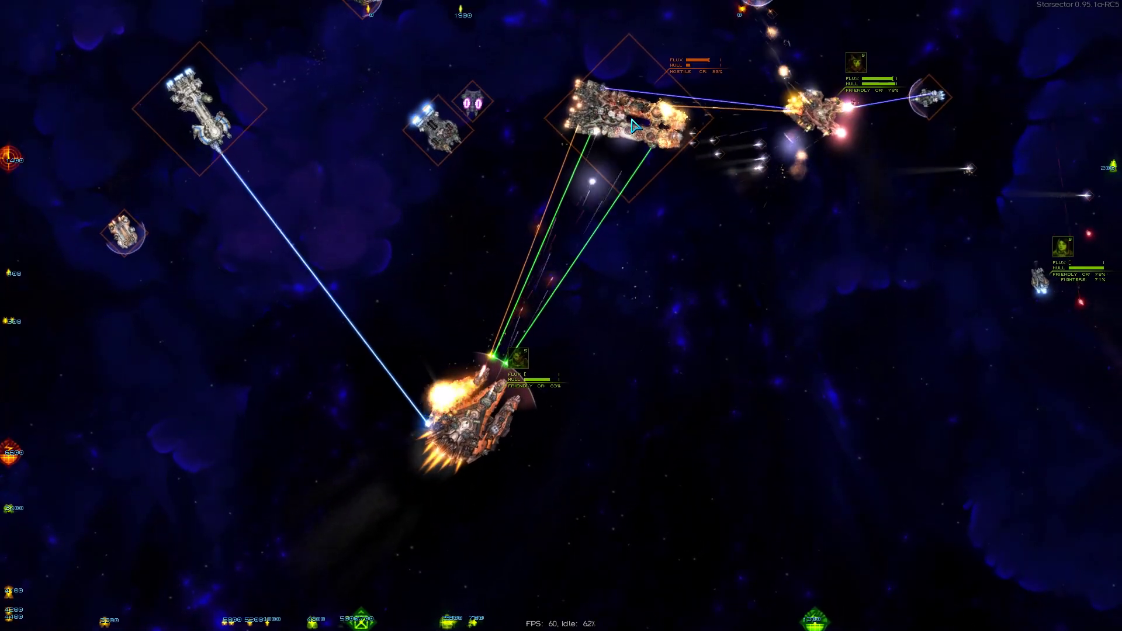
{"action": "right_click", "coordinate": [632, 123]}
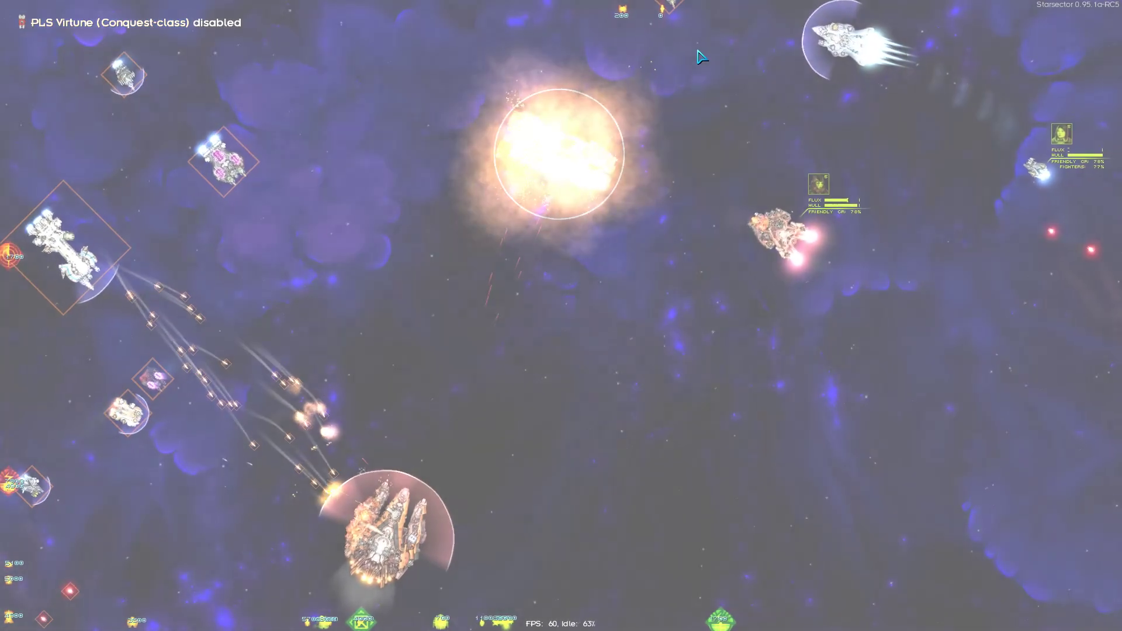
{"action": "key", "text": "Tab"}
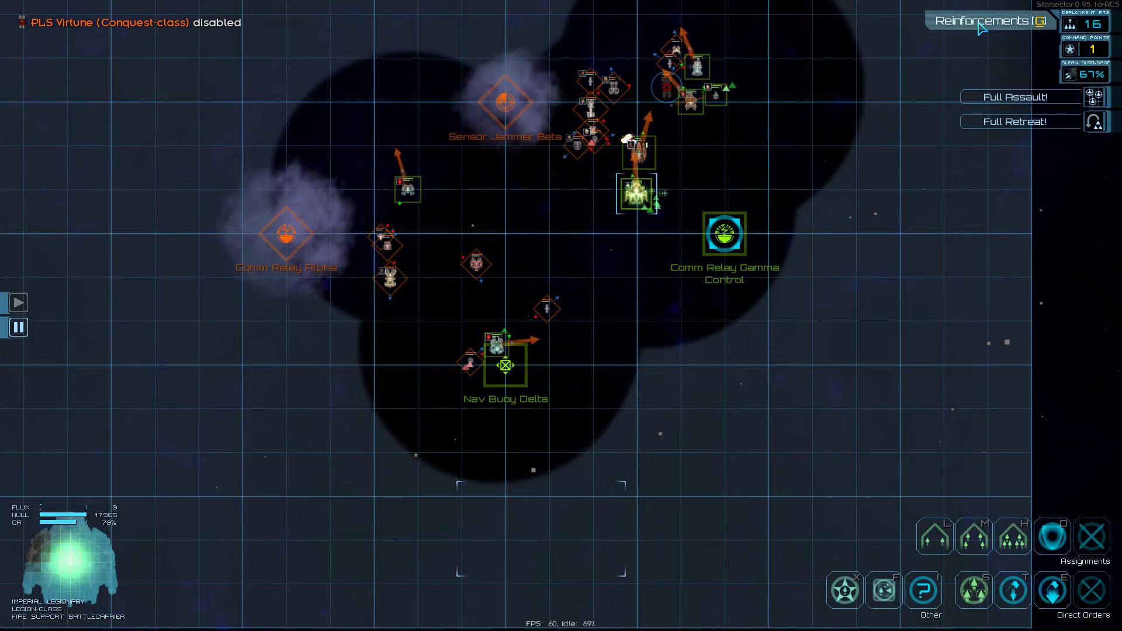
Deploy the currently ready reserve ships from the Reinforcements dialog
{"action": "left_click", "coordinate": [979, 24]}
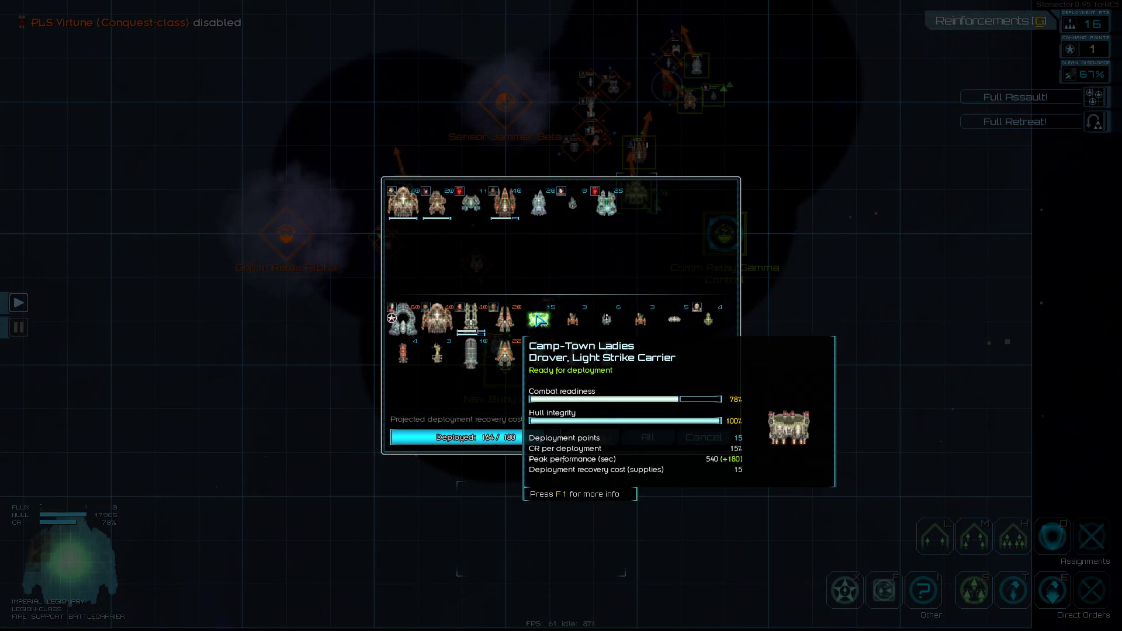
{"action": "left_click", "coordinate": [572, 437]}
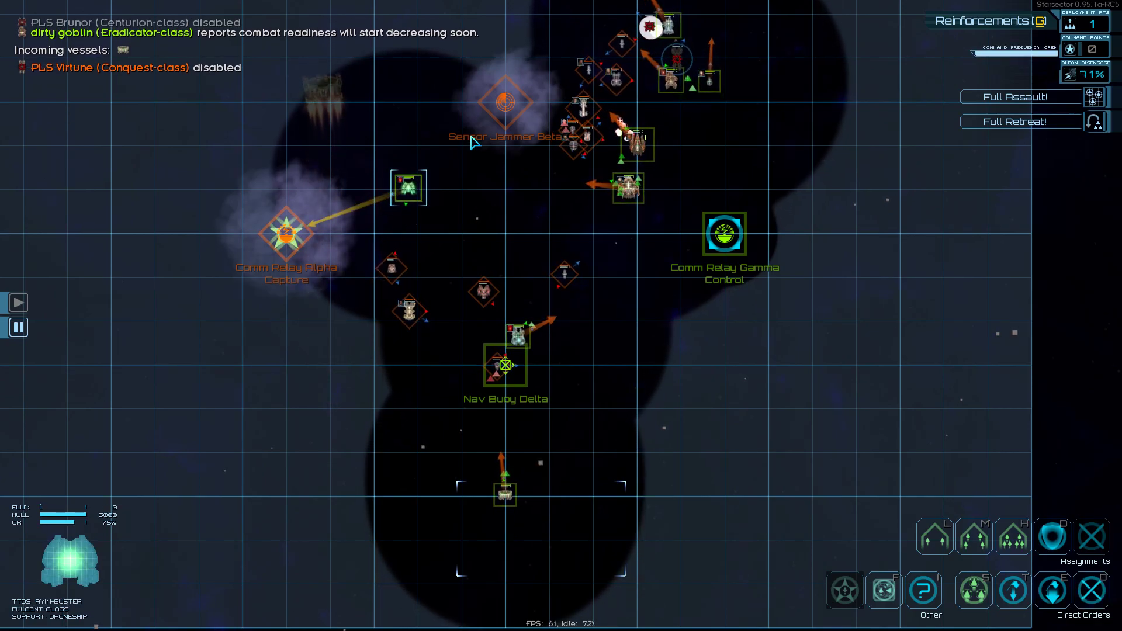
Select the Sensor Jammer Beta objective on the tactical map and return to combat
{"action": "key", "text": "Tab"}
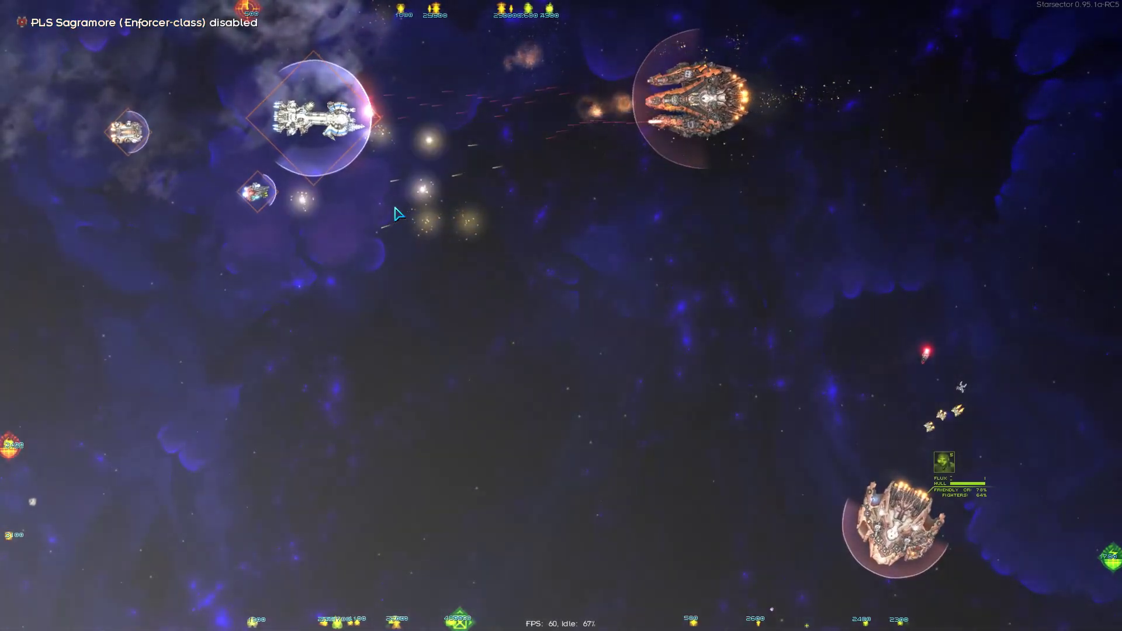
{"action": "key", "text": "Tab"}
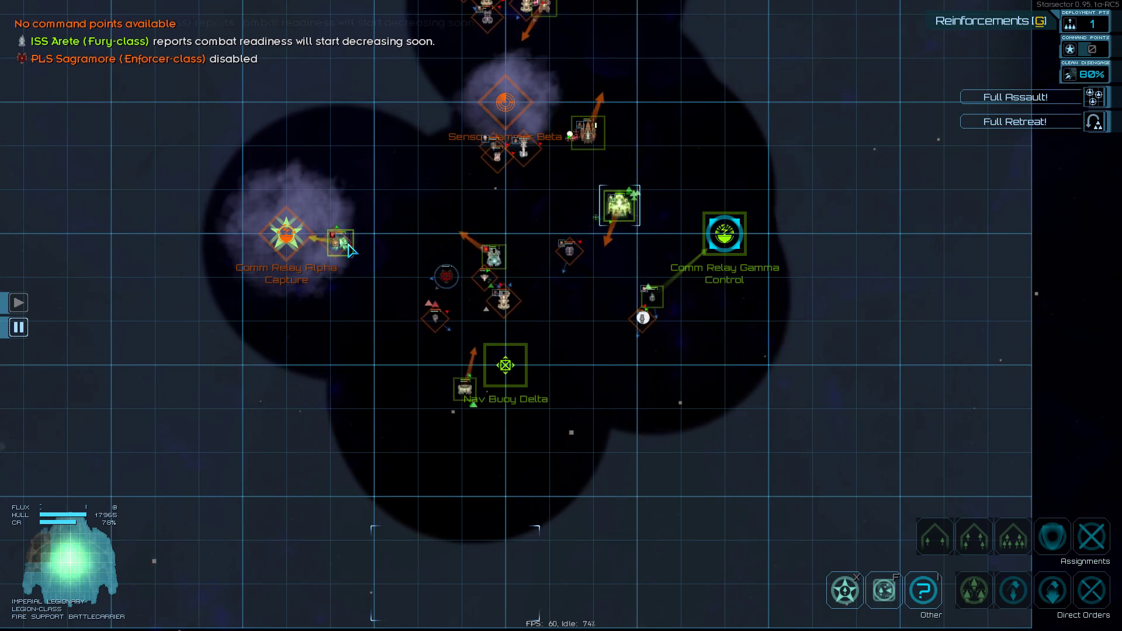
{"action": "left_click", "coordinate": [507, 106]}
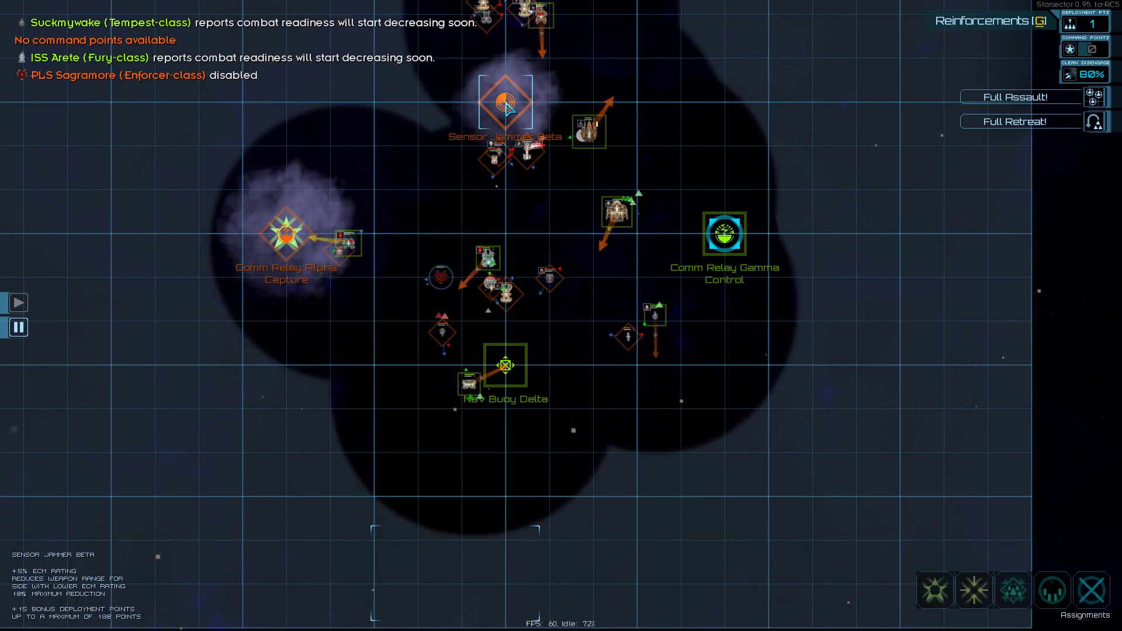
{"action": "mouse_move", "coordinate": [1085, 50]}
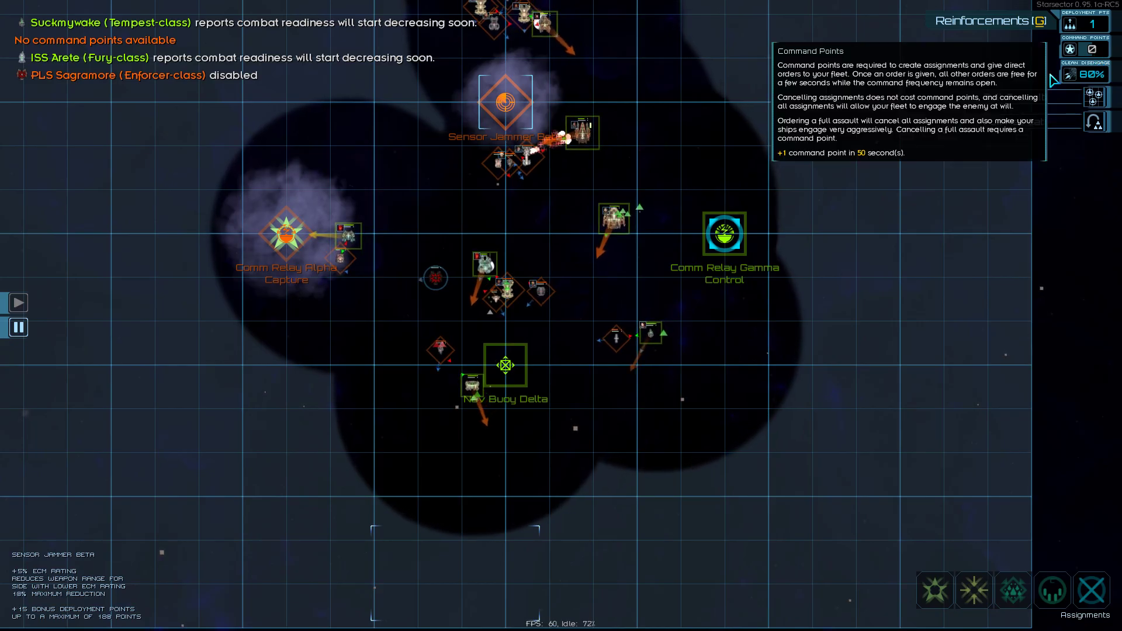
{"action": "key", "text": "Tab"}
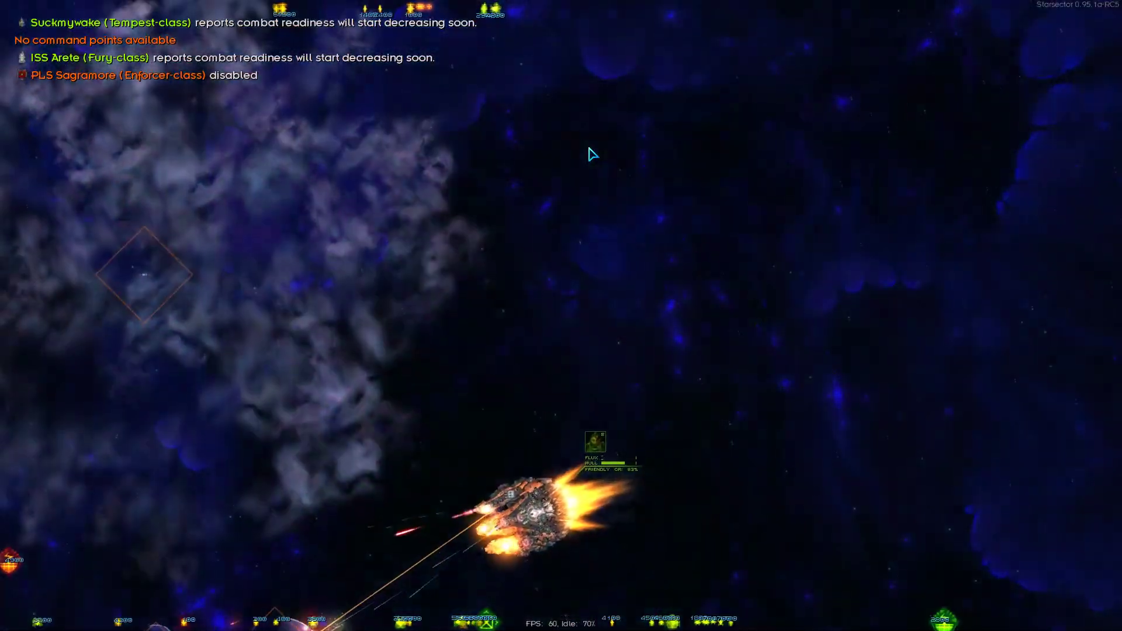
{"action": "key", "text": "Tab"}
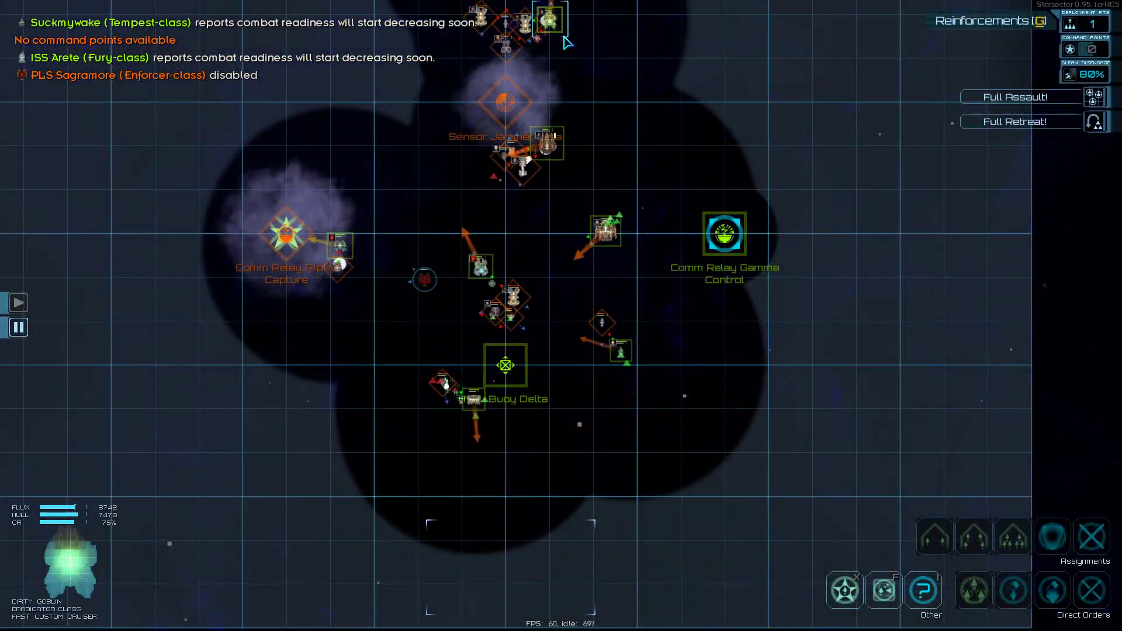
{"action": "key", "text": "Tab"}
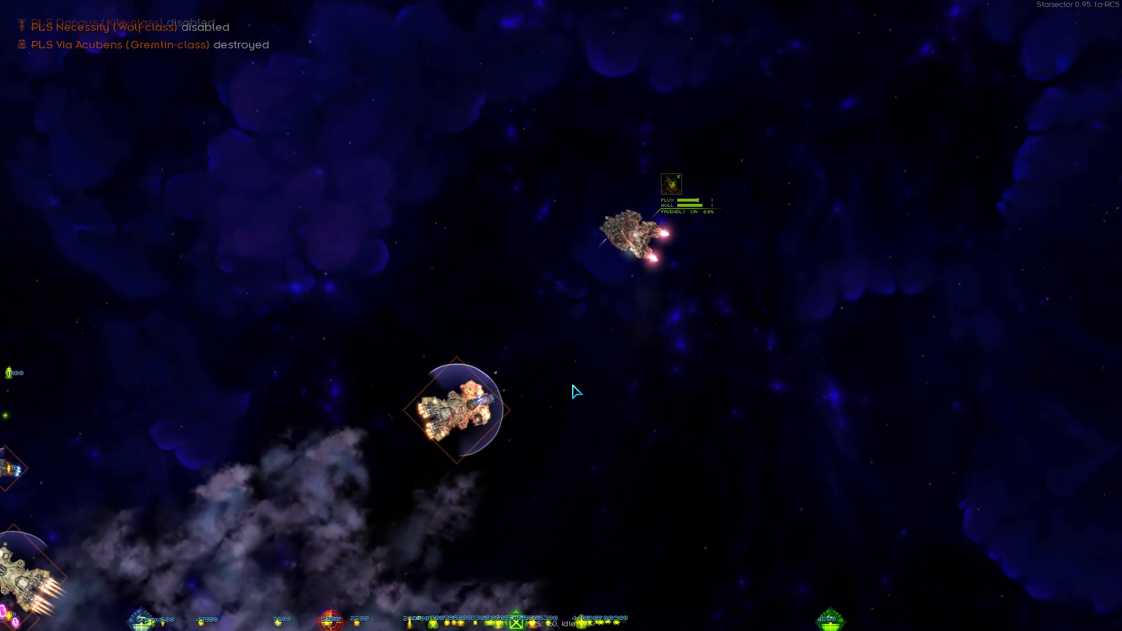
Lock onto a nearby enemy, drop shields to attack, and monitor objectives on the map
{"action": "key", "text": "r"}
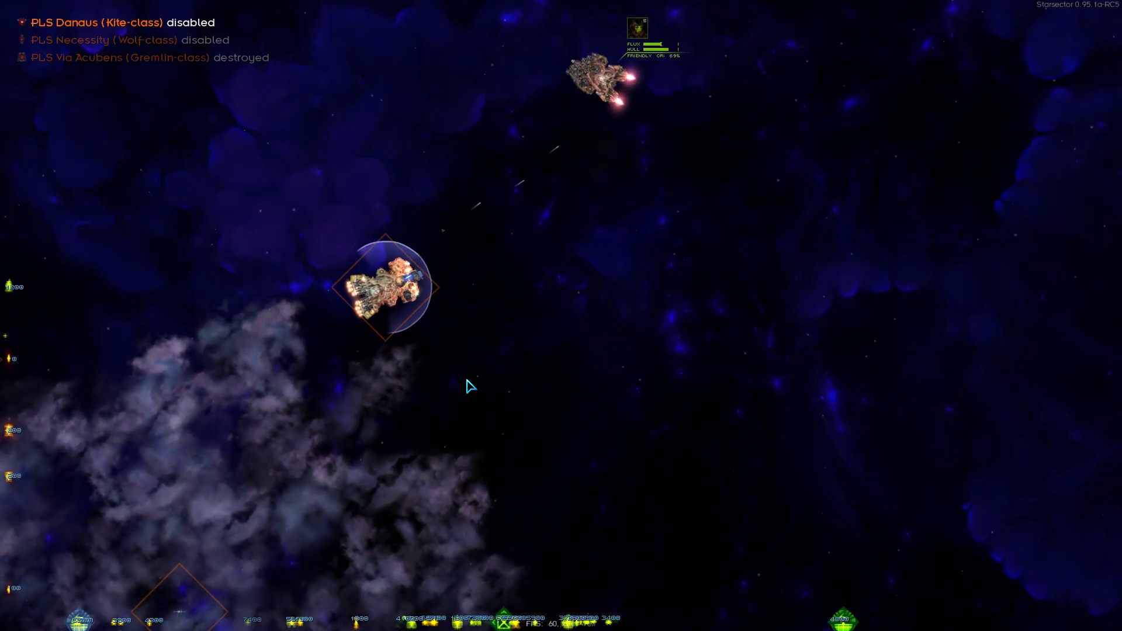
{"action": "right_click", "coordinate": [478, 425]}
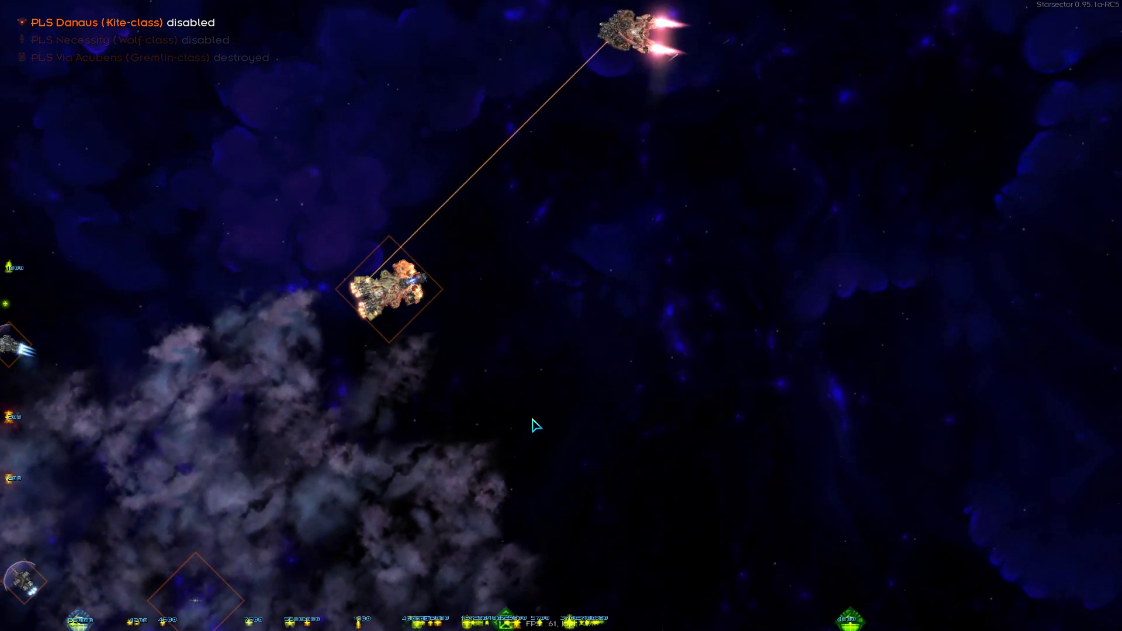
{"action": "key", "text": "Tab"}
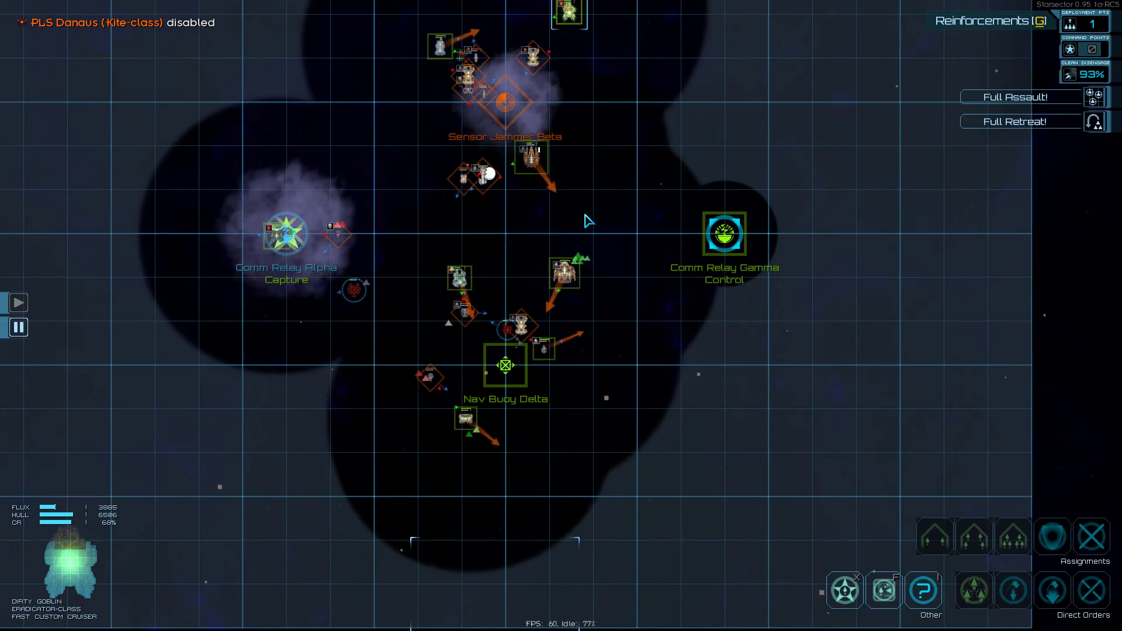
{"action": "key", "text": "Tab"}
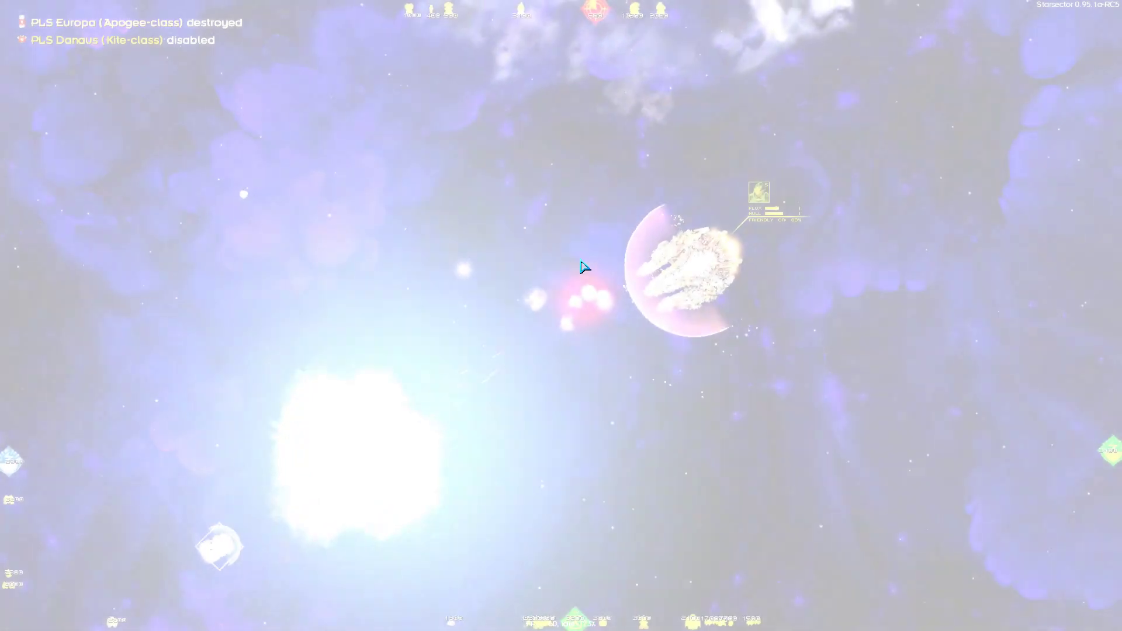
{"action": "key", "text": "Tab"}
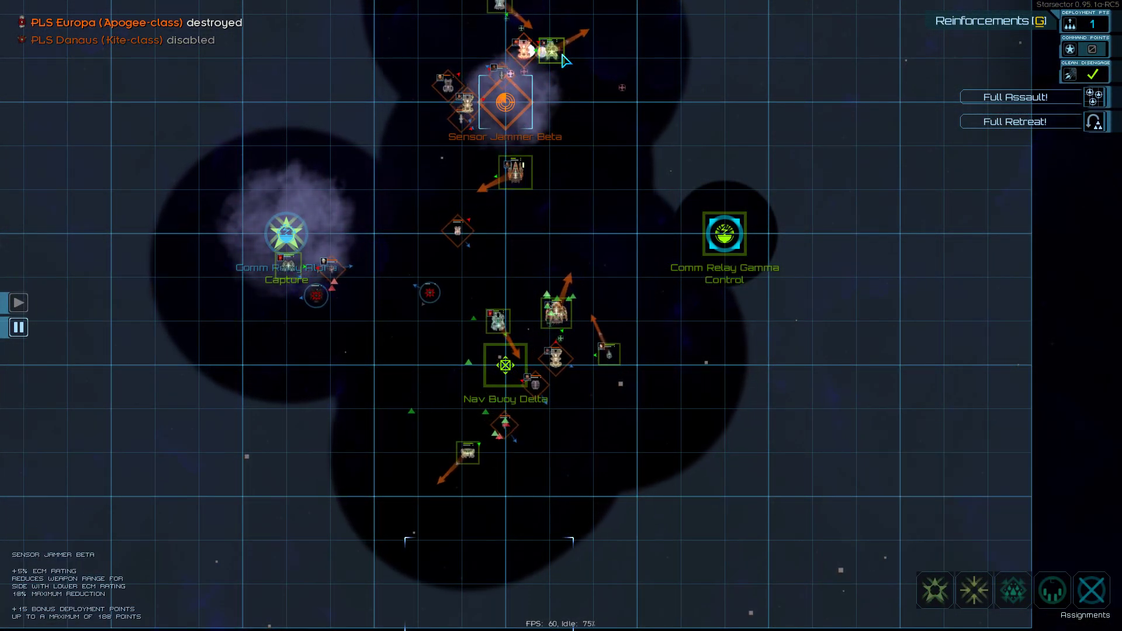
{"action": "key", "text": "Tab"}
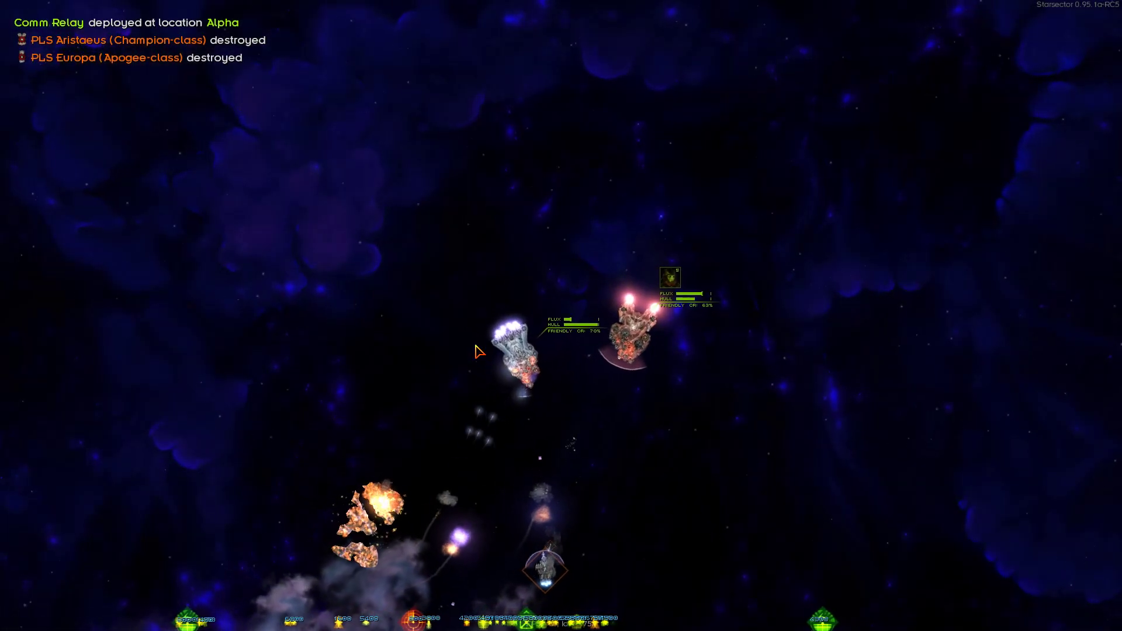
{"action": "key", "text": "Tab"}
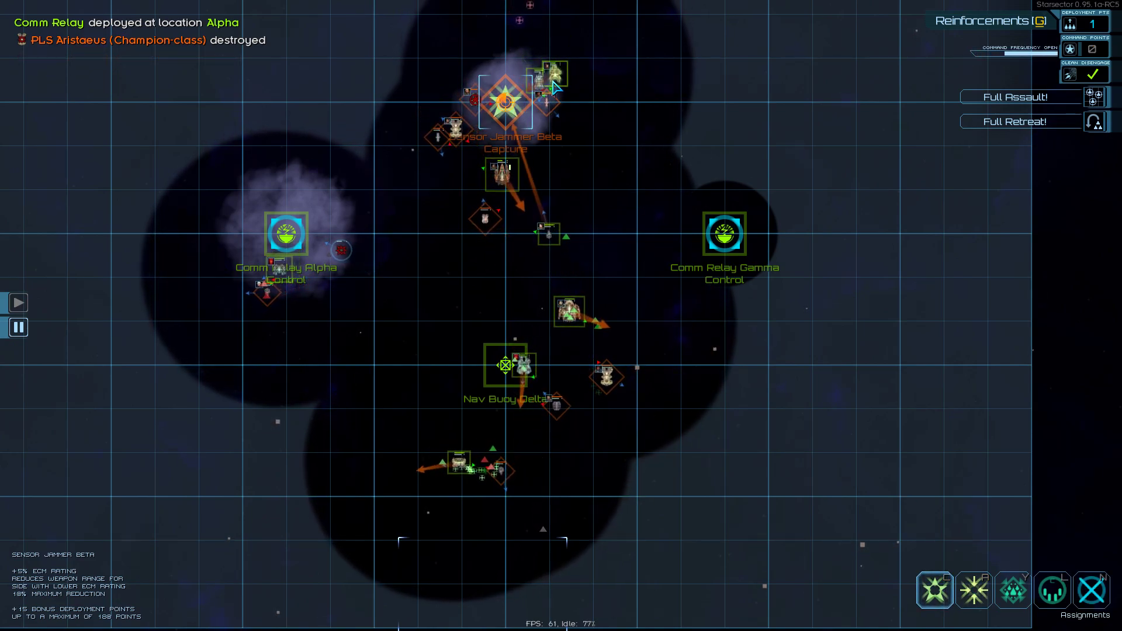
Fight on while checking the battlefield overview, then bring up the reserve ship list
{"action": "key", "text": "Tab"}
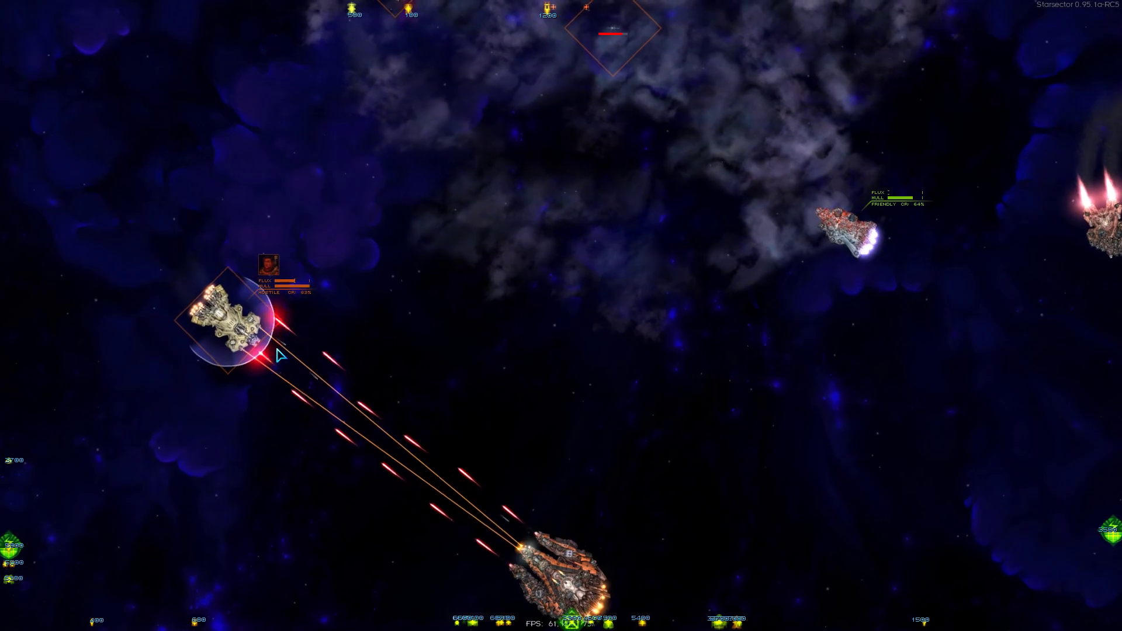
{"action": "key", "text": "Tab"}
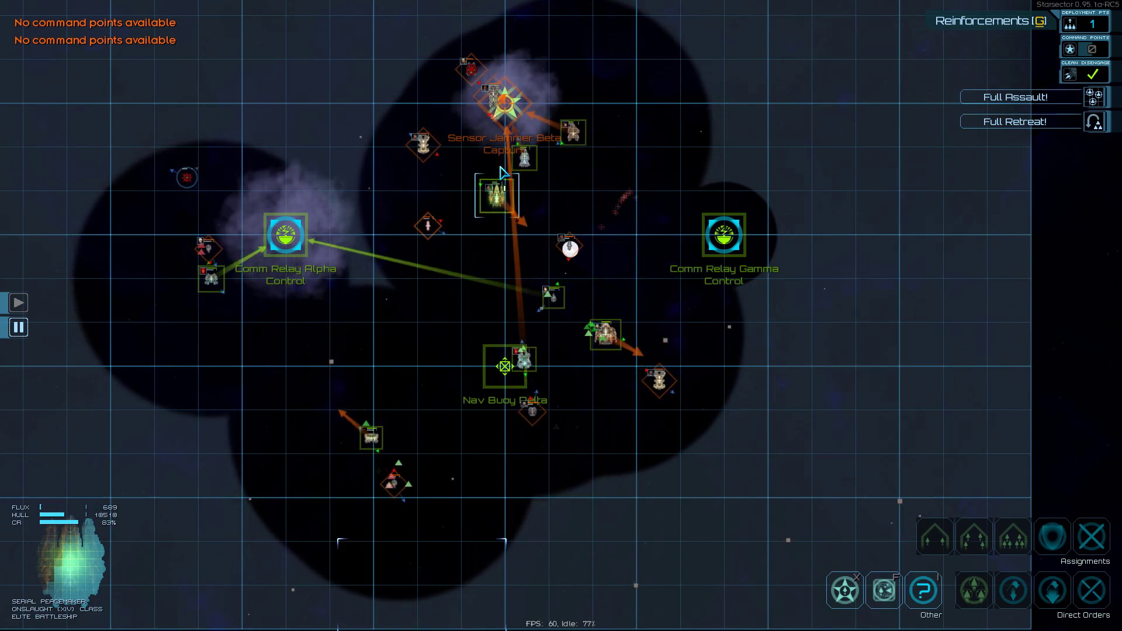
{"action": "key", "text": "Tab"}
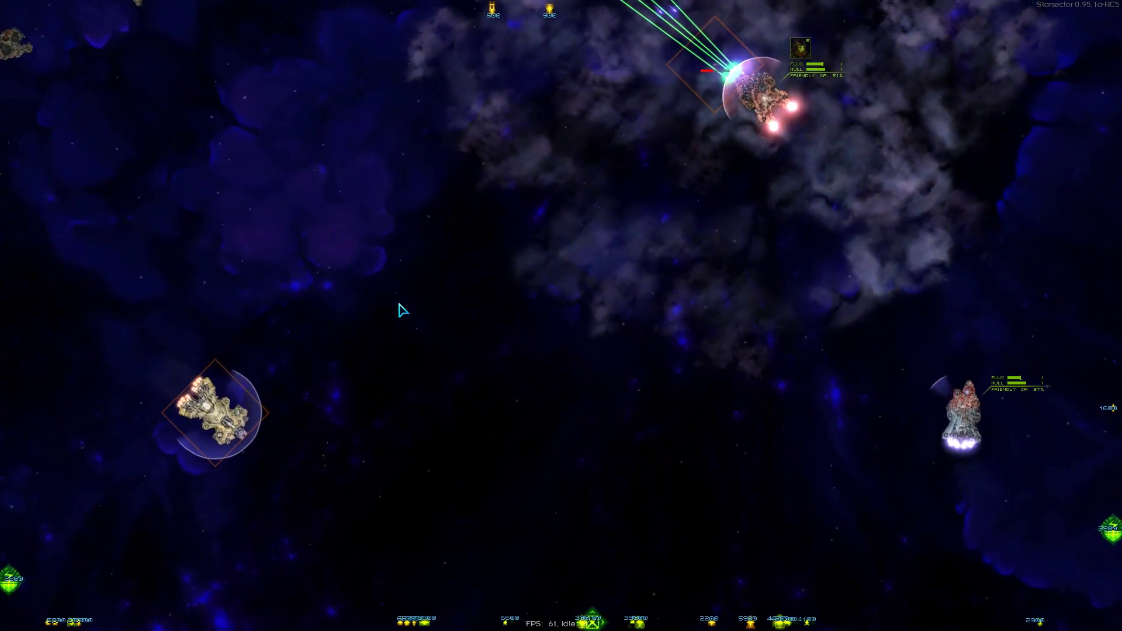
{"action": "key", "text": "Tab"}
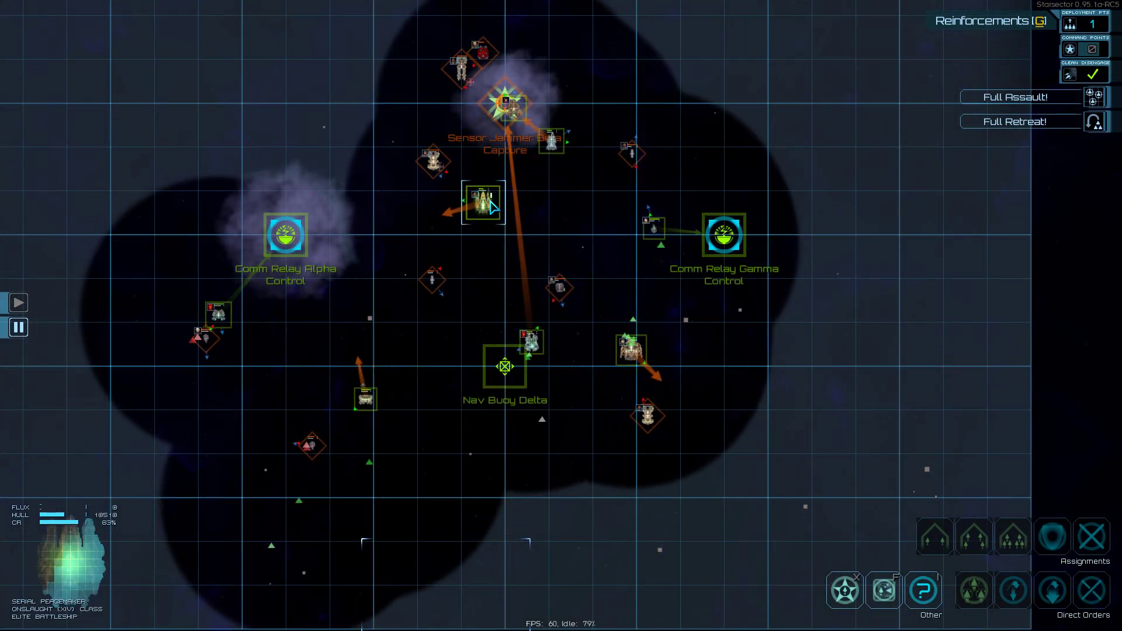
{"action": "key", "text": "Tab"}
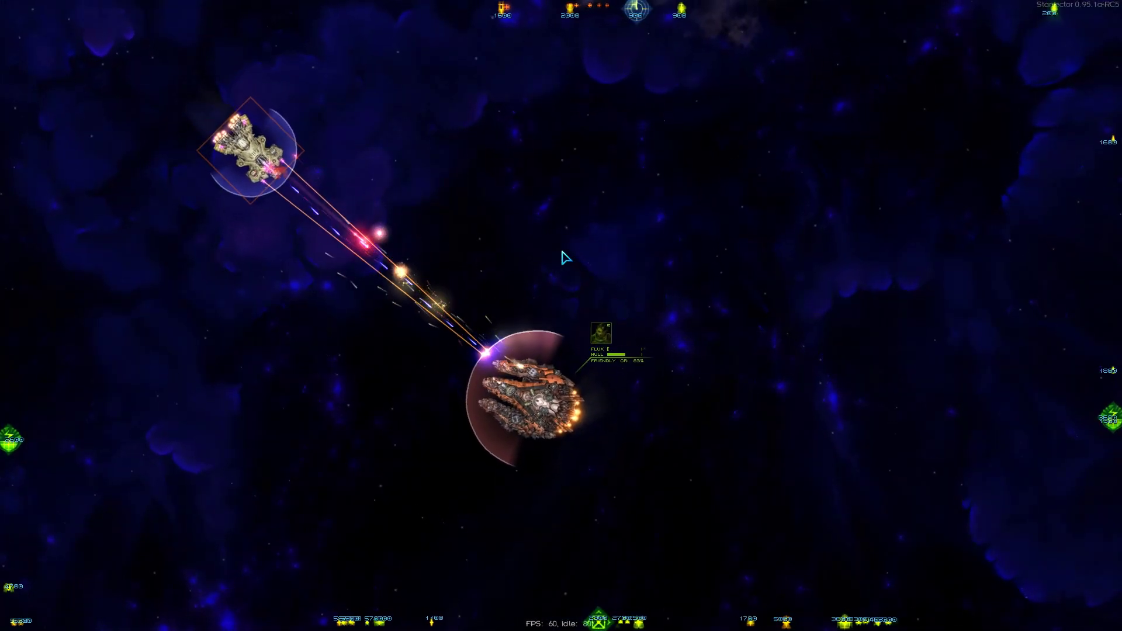
{"action": "key", "text": "Tab"}
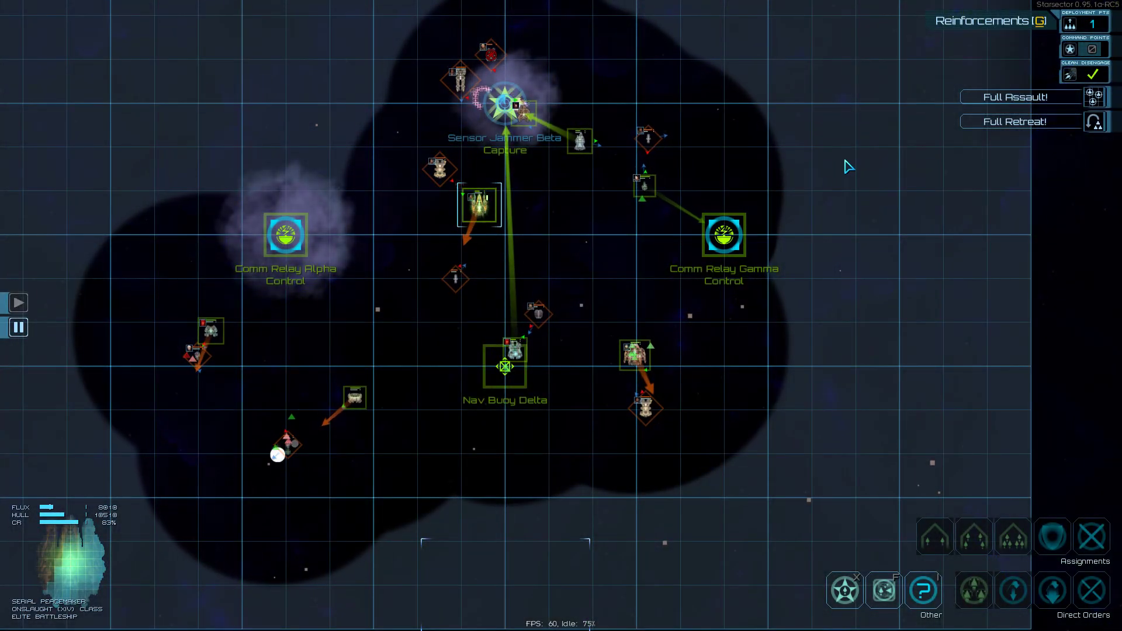
{"action": "key", "text": "Tab"}
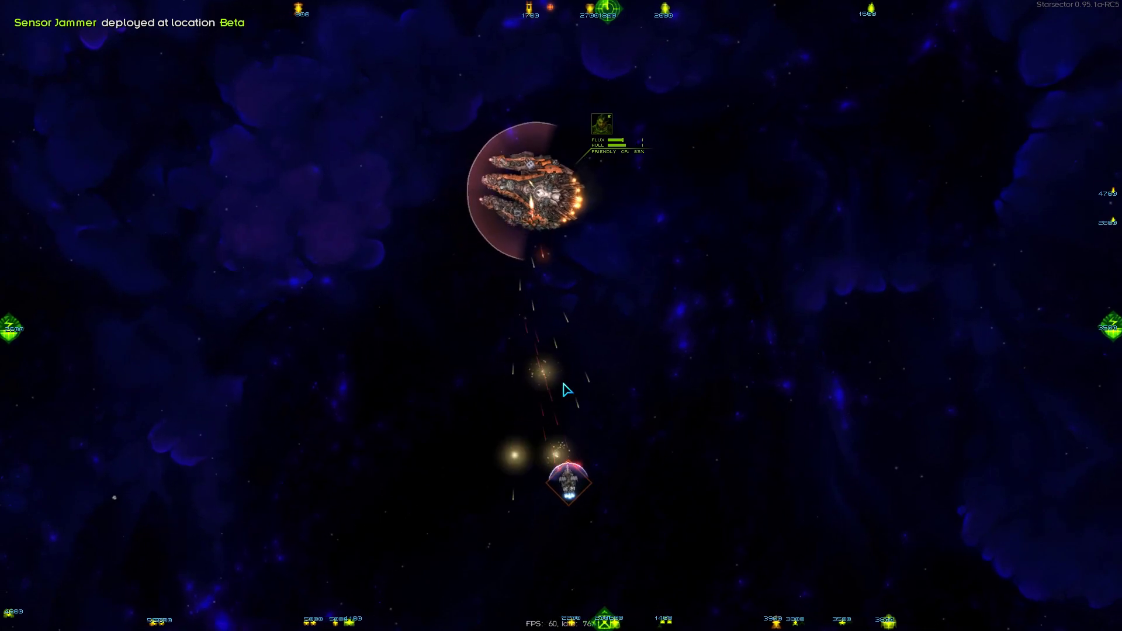
{"action": "key", "text": "Tab"}
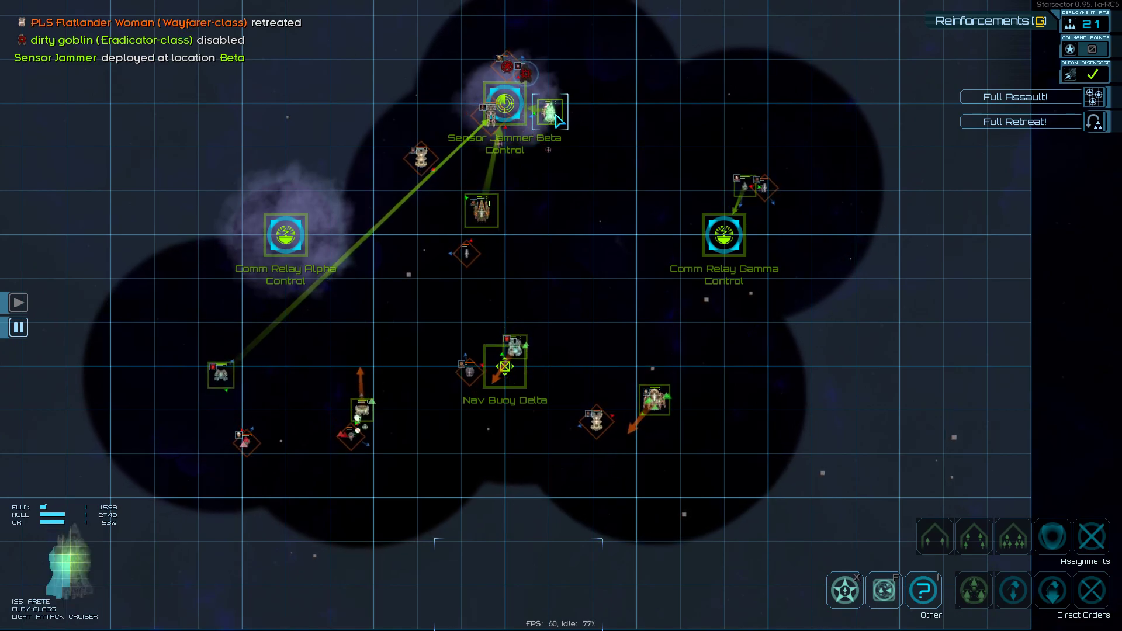
{"action": "key", "text": "Tab"}
{"action": "key", "text": "Tab"}
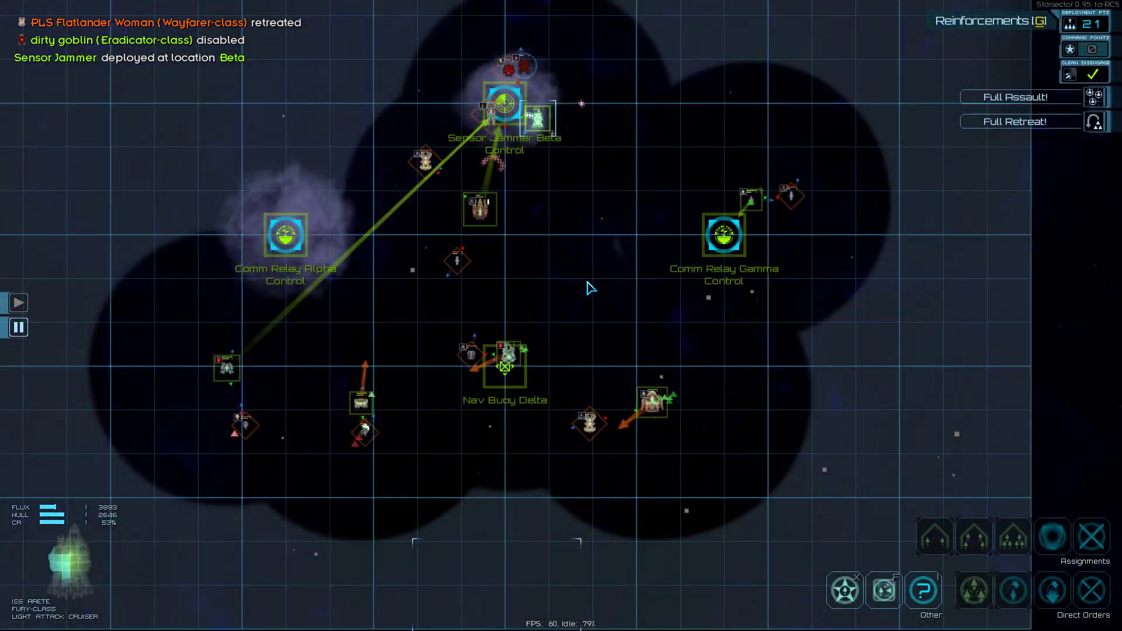
{"action": "left_click", "coordinate": [967, 26]}
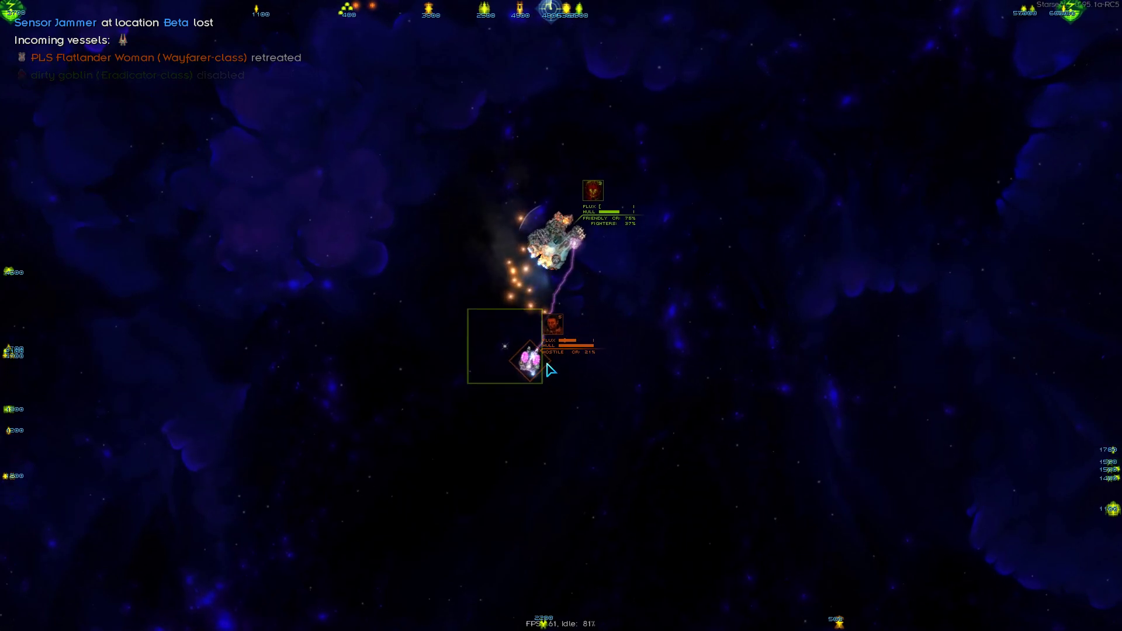
Deploy the Gryphon cruiser as a reinforcement and continue fighting, checking the overview
{"action": "key", "text": "Tab"}
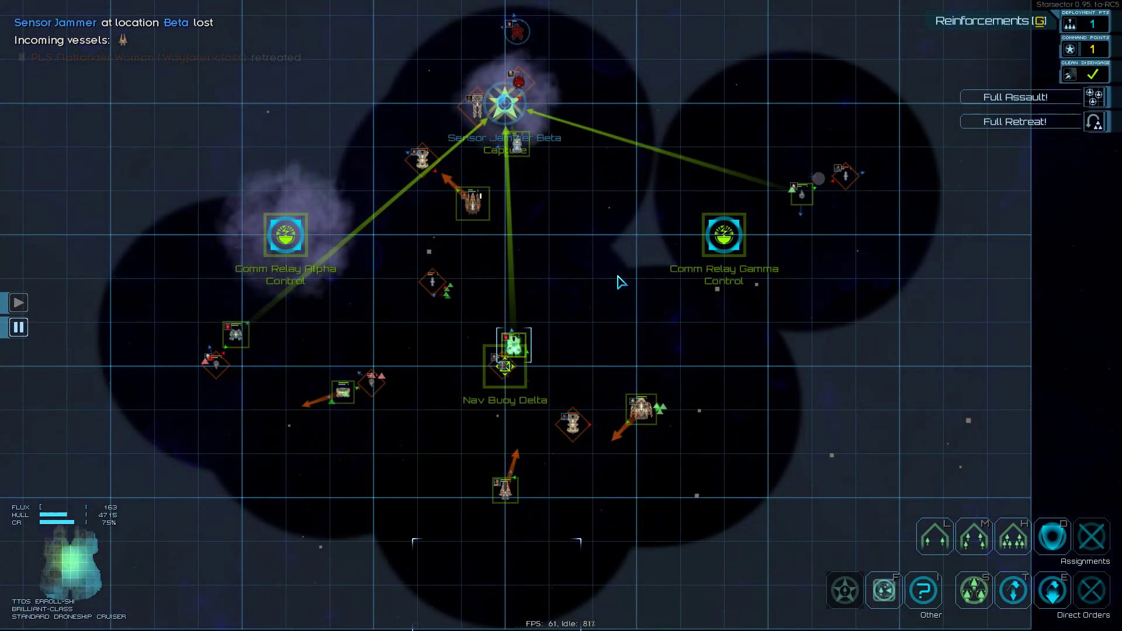
{"action": "key", "text": "Tab"}
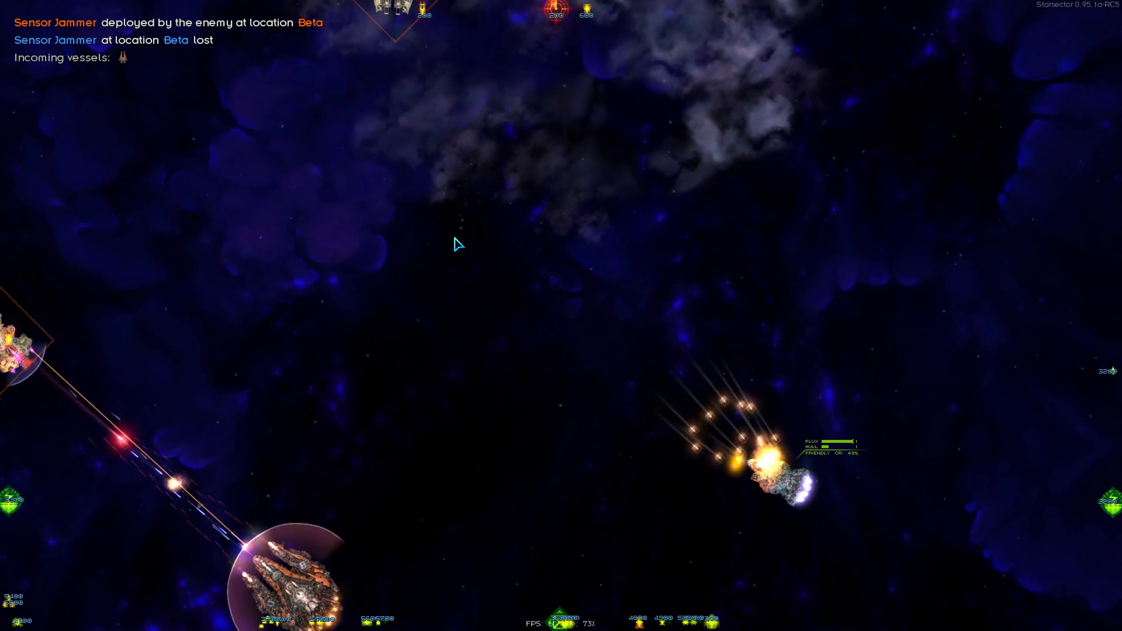
{"action": "key", "text": "Tab"}
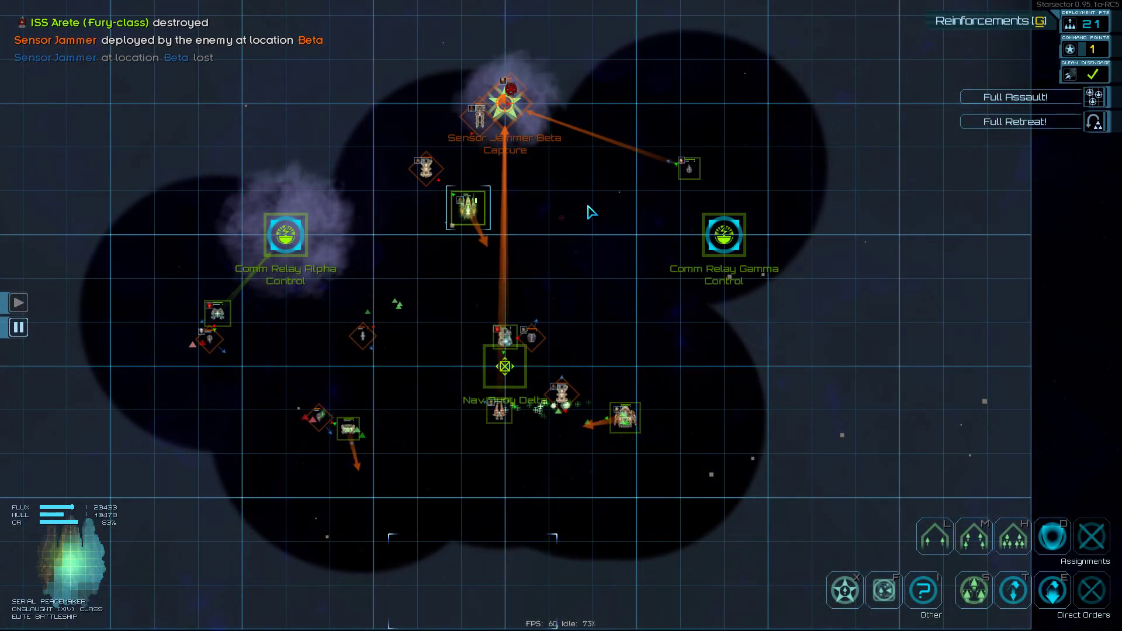
{"action": "left_click", "coordinate": [978, 27]}
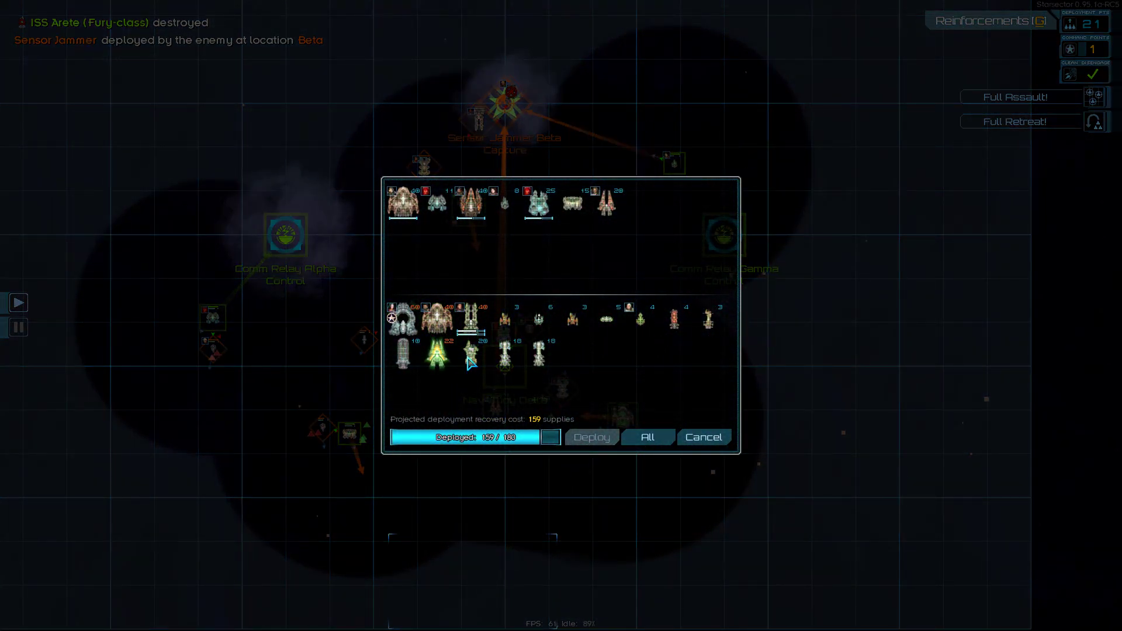
{"action": "left_click", "coordinate": [477, 372]}
{"action": "left_click", "coordinate": [593, 439]}
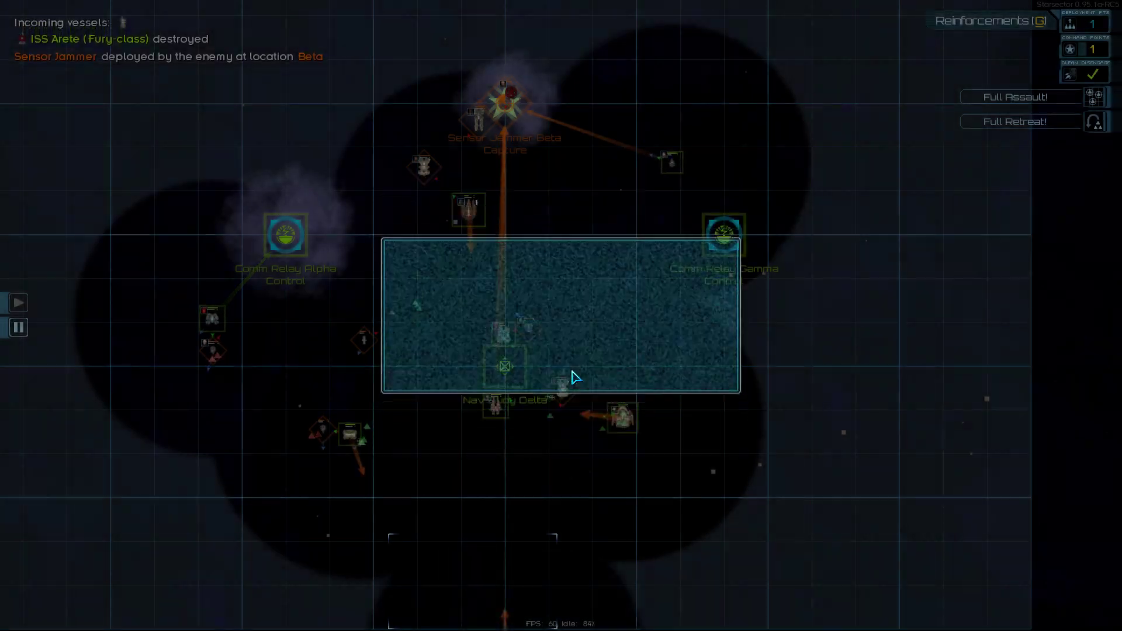
{"action": "key", "text": "Tab"}
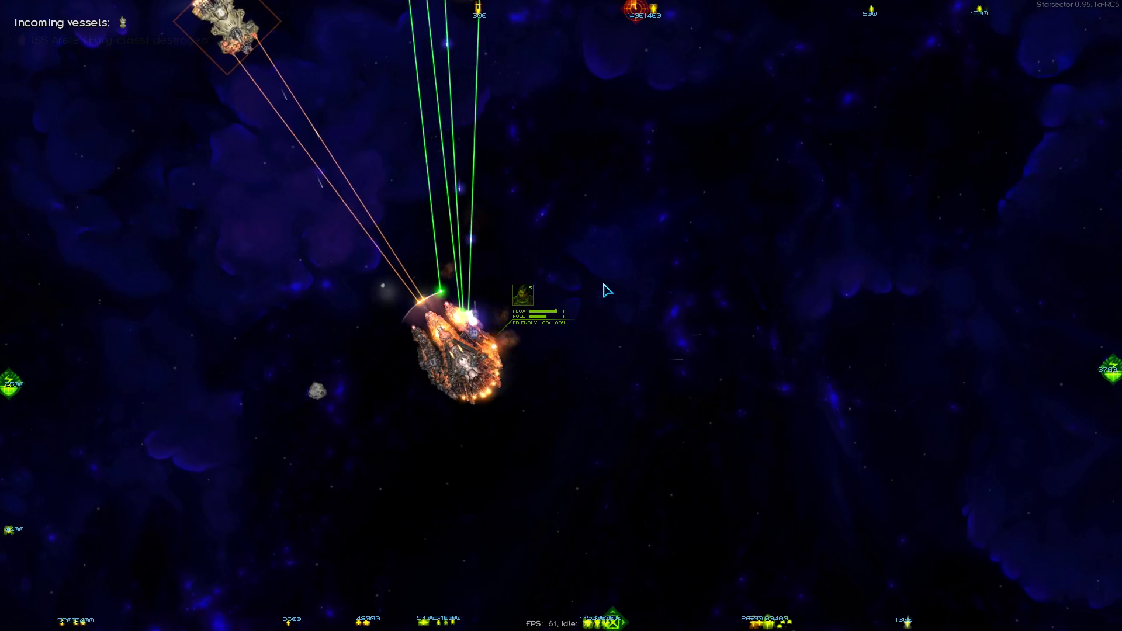
{"action": "key", "text": "Tab"}
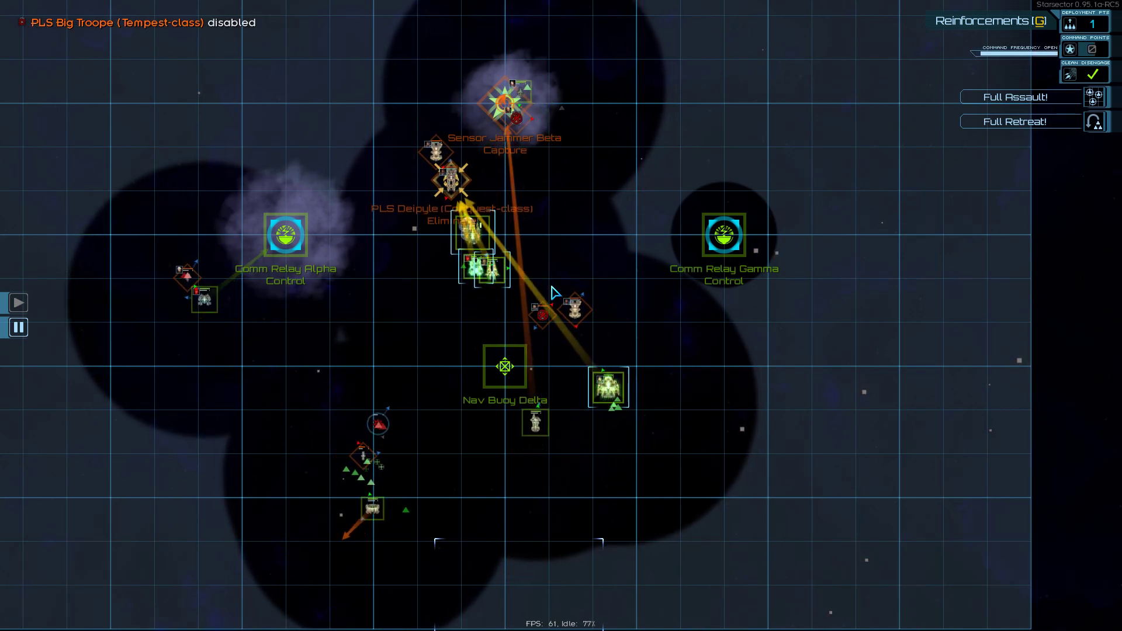
Select the friendly ship near Nav Buoy Delta and deploy more reinforcements
{"action": "left_click", "coordinate": [540, 421]}
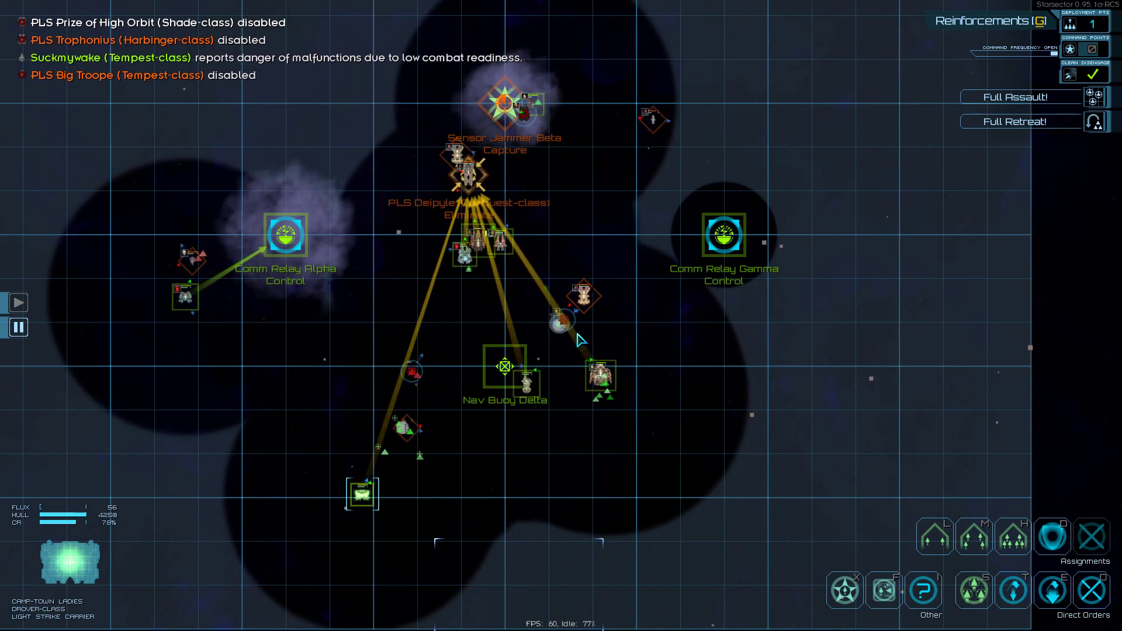
{"action": "key", "text": "Tab"}
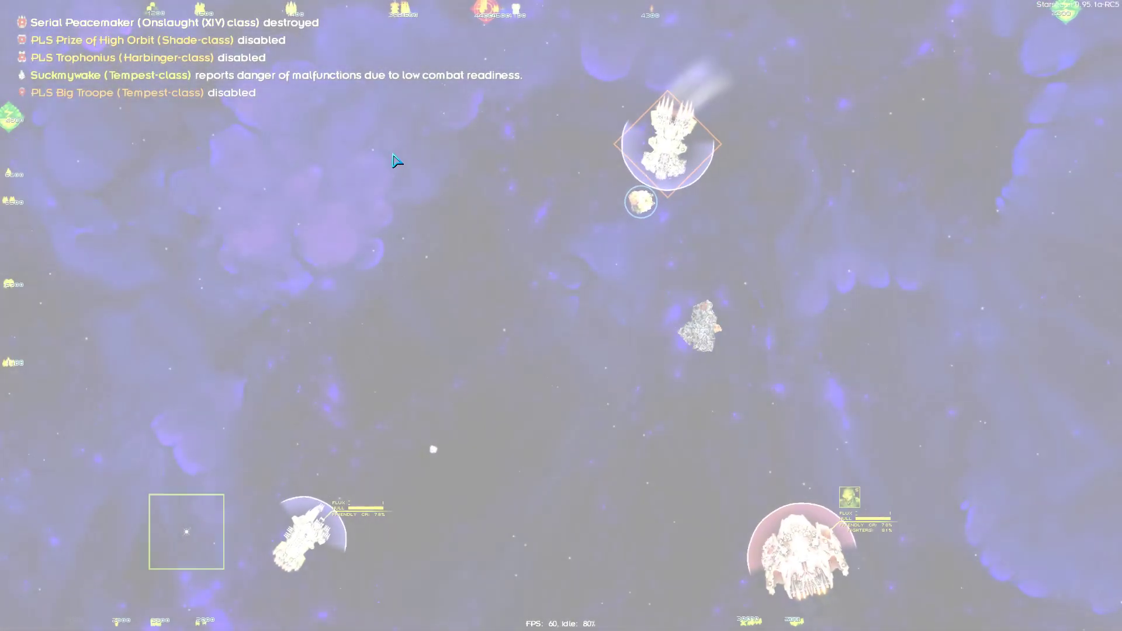
{"action": "key", "text": "Tab"}
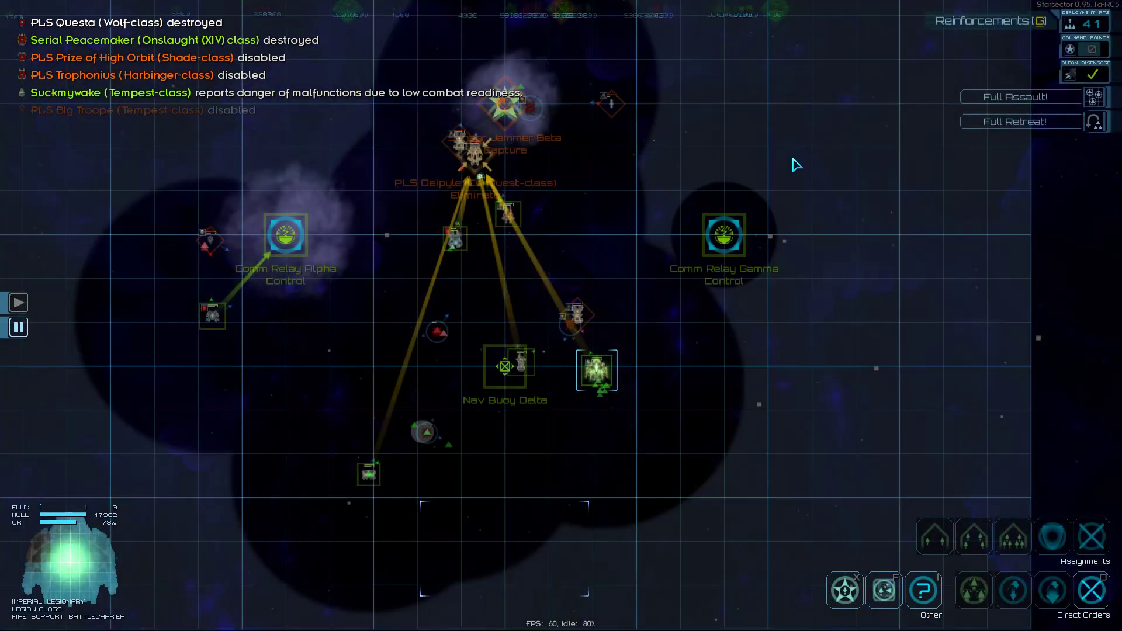
{"action": "left_click", "coordinate": [1011, 25]}
{"action": "mouse_move", "coordinate": [471, 321]}
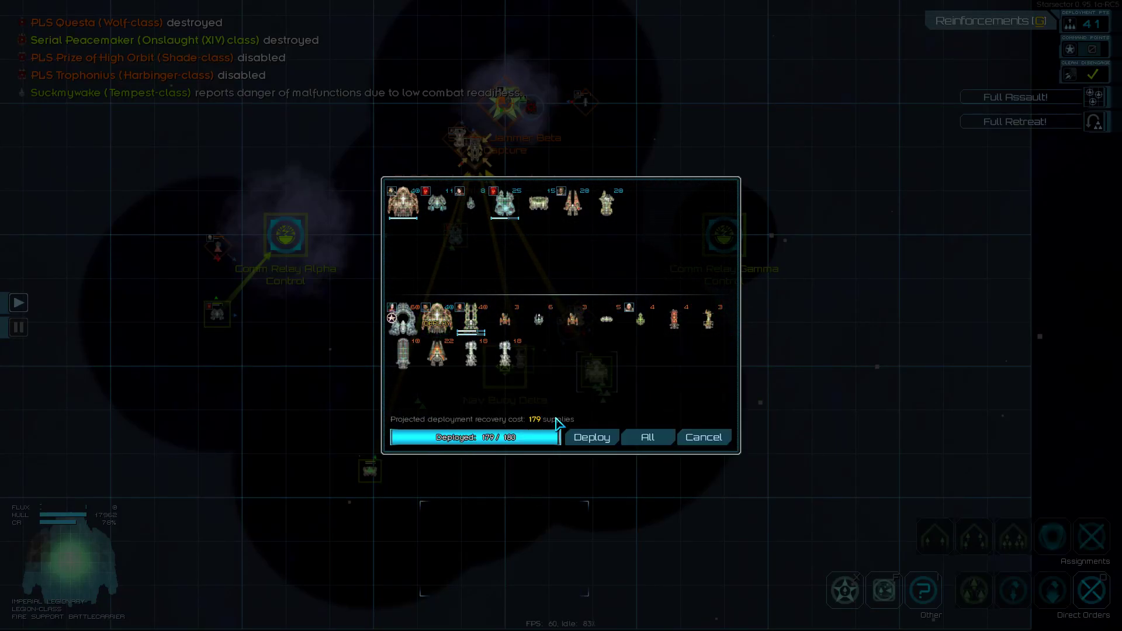
{"action": "left_click", "coordinate": [585, 444]}
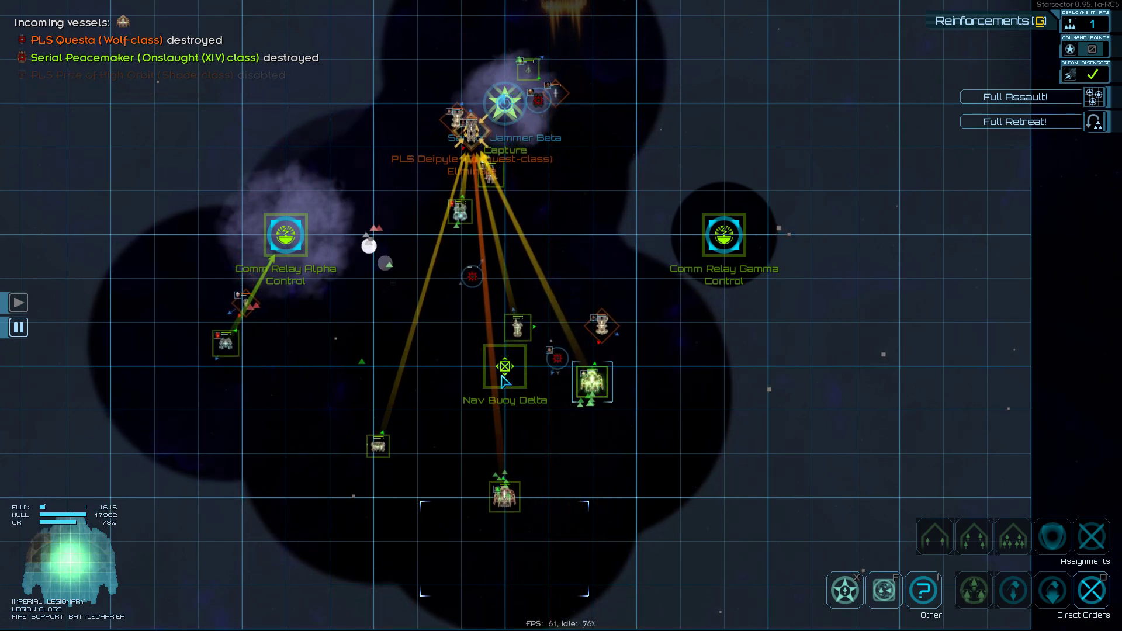
Clear the Eliminate assignment on enemy battlecruiser PLS Deipyle and deselect it
{"action": "left_click", "coordinate": [473, 129]}
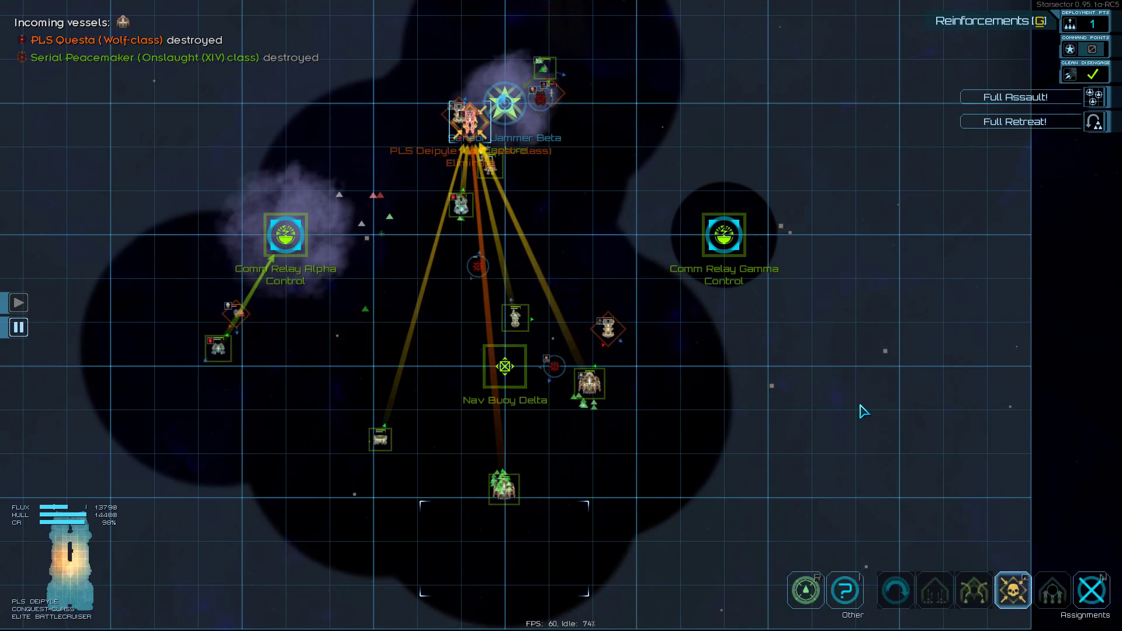
{"action": "left_click", "coordinate": [1088, 599]}
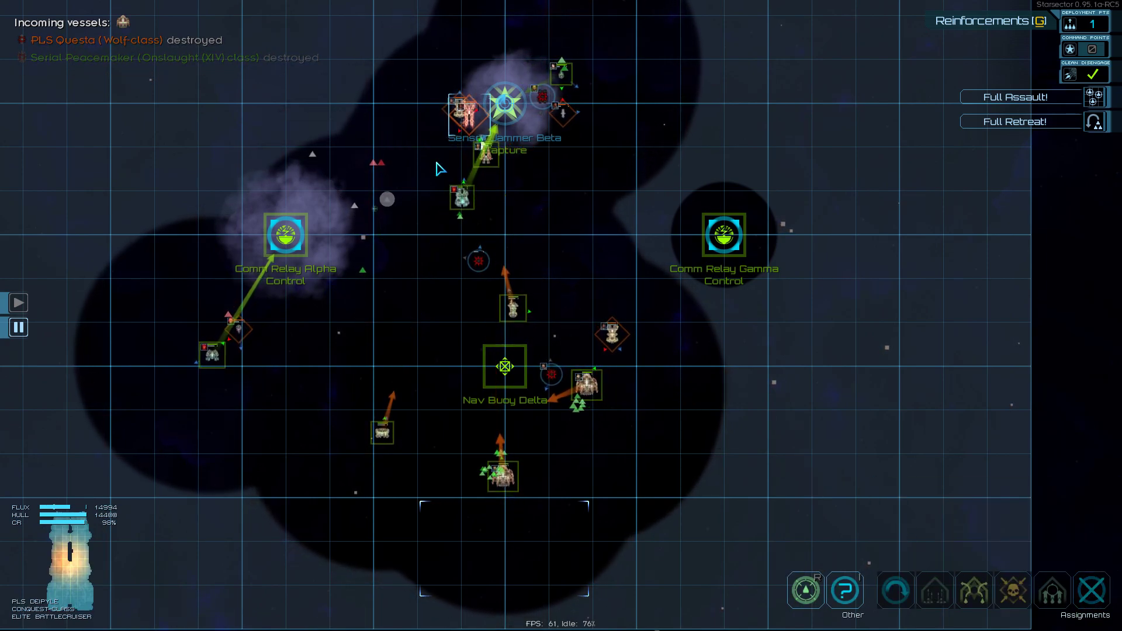
{"action": "left_click", "coordinate": [553, 281]}
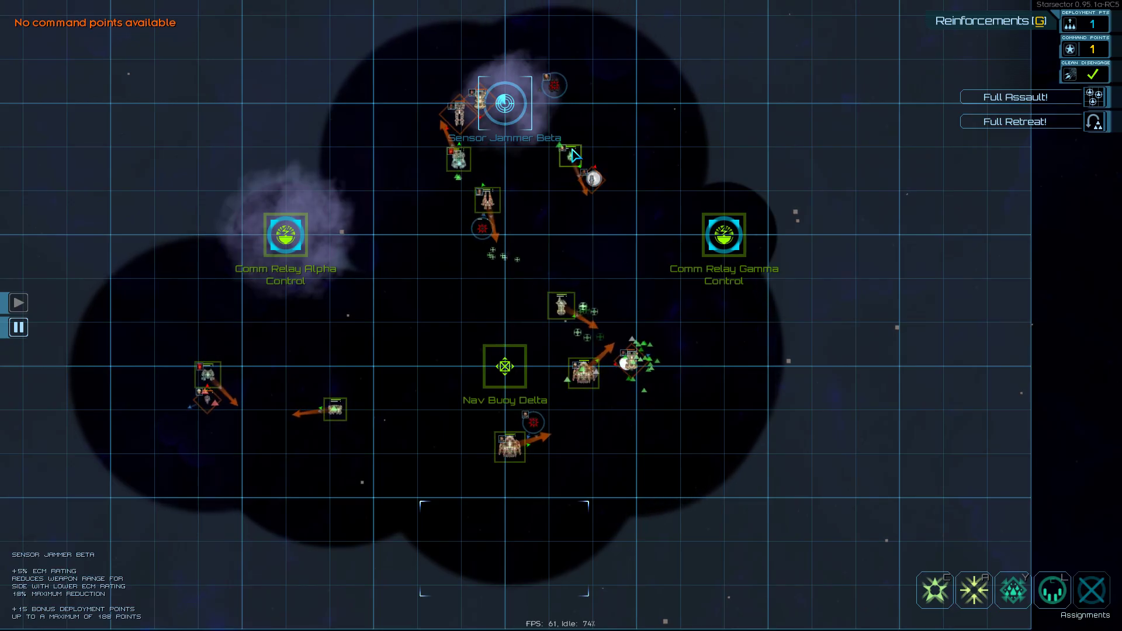
Select the carrier Camp-Town Ladies, deploy the remaining reserves, and return to live combat
{"action": "key", "text": "Tab"}
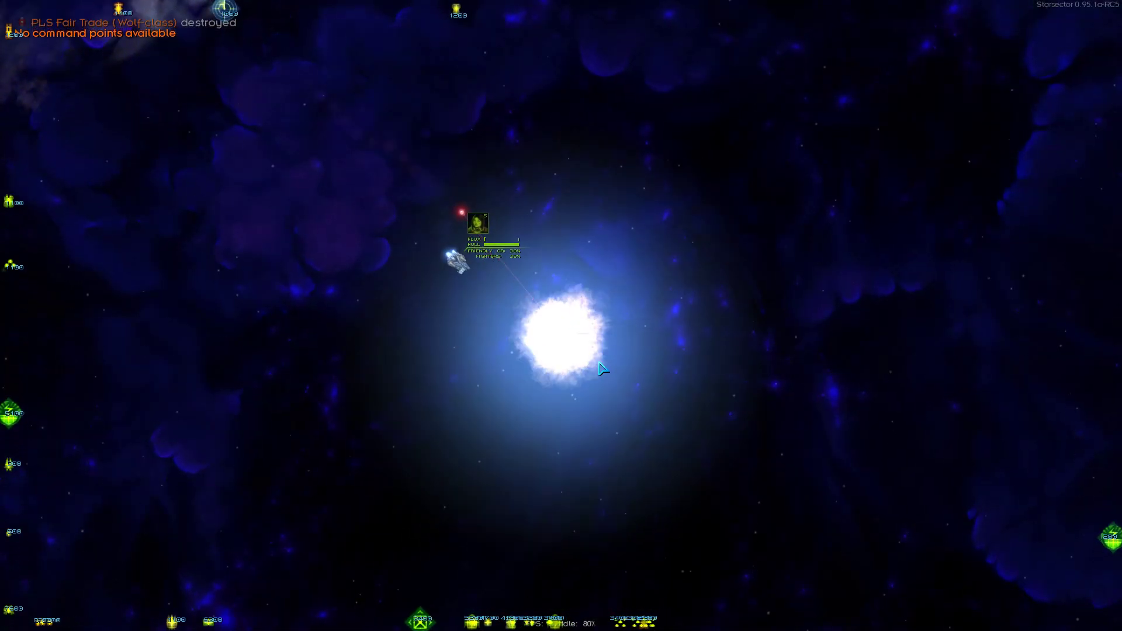
{"action": "key", "text": "Tab"}
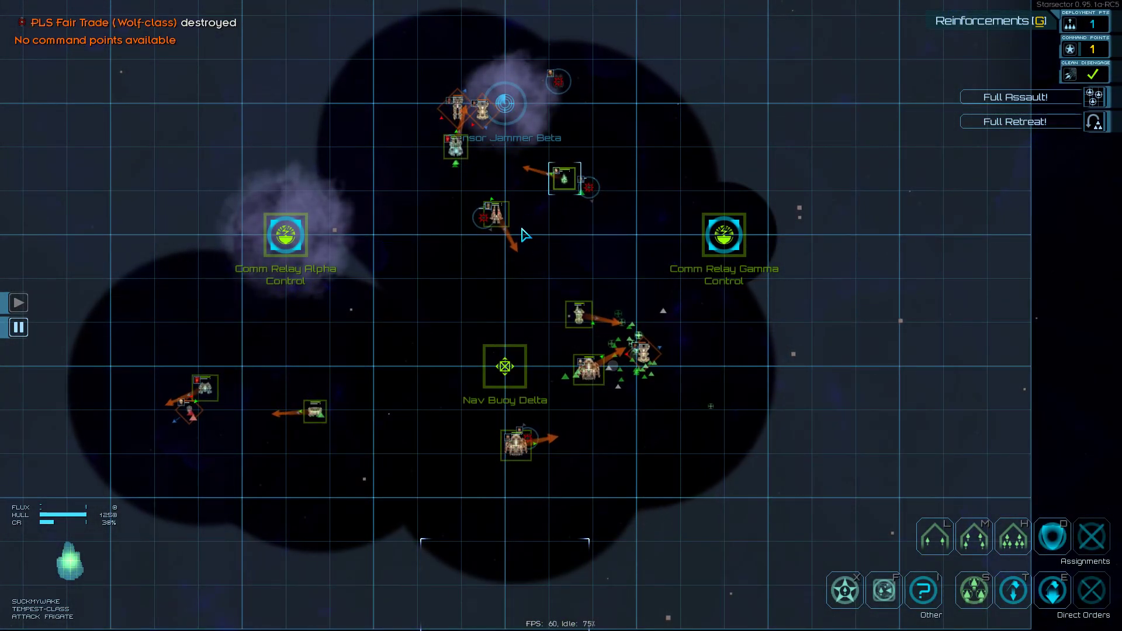
{"action": "key", "text": "Tab"}
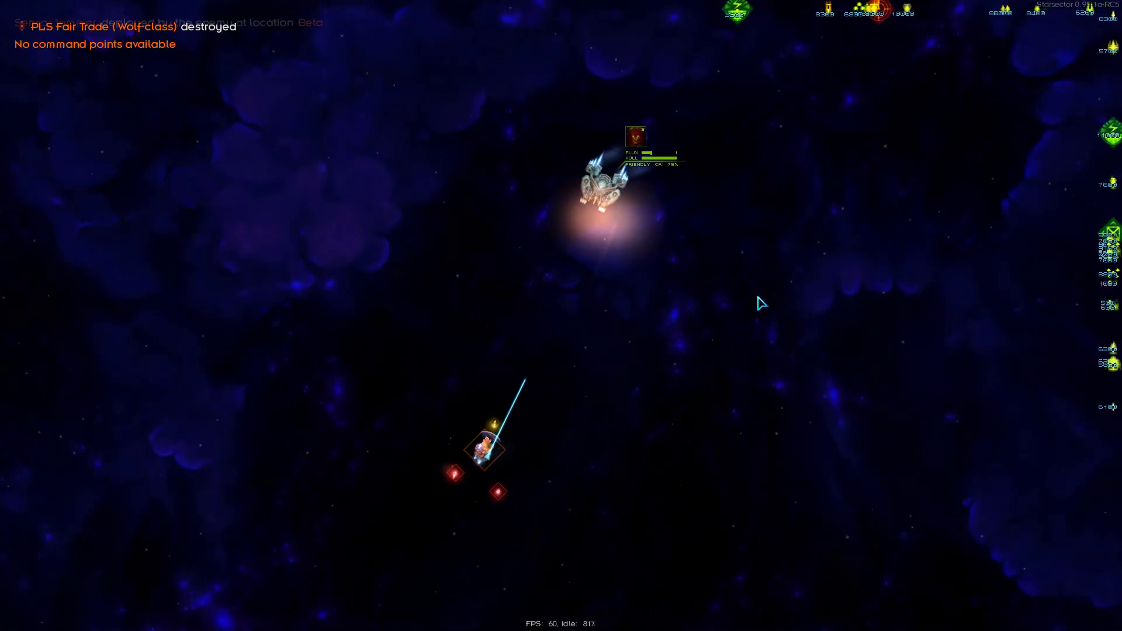
{"action": "key", "text": "Tab"}
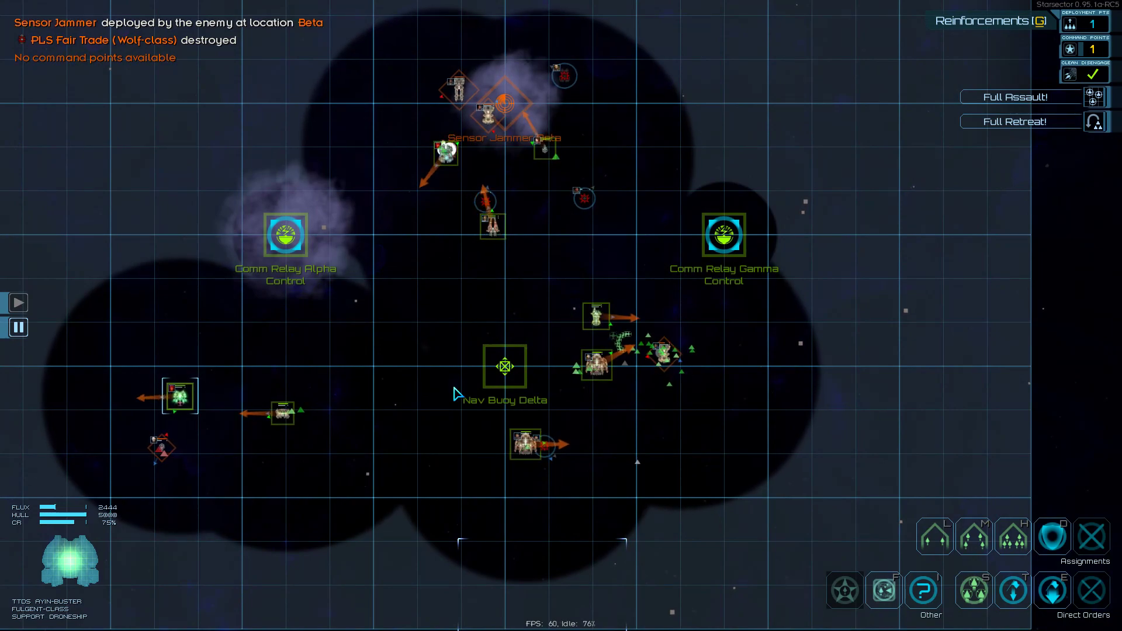
{"action": "left_click", "coordinate": [281, 416]}
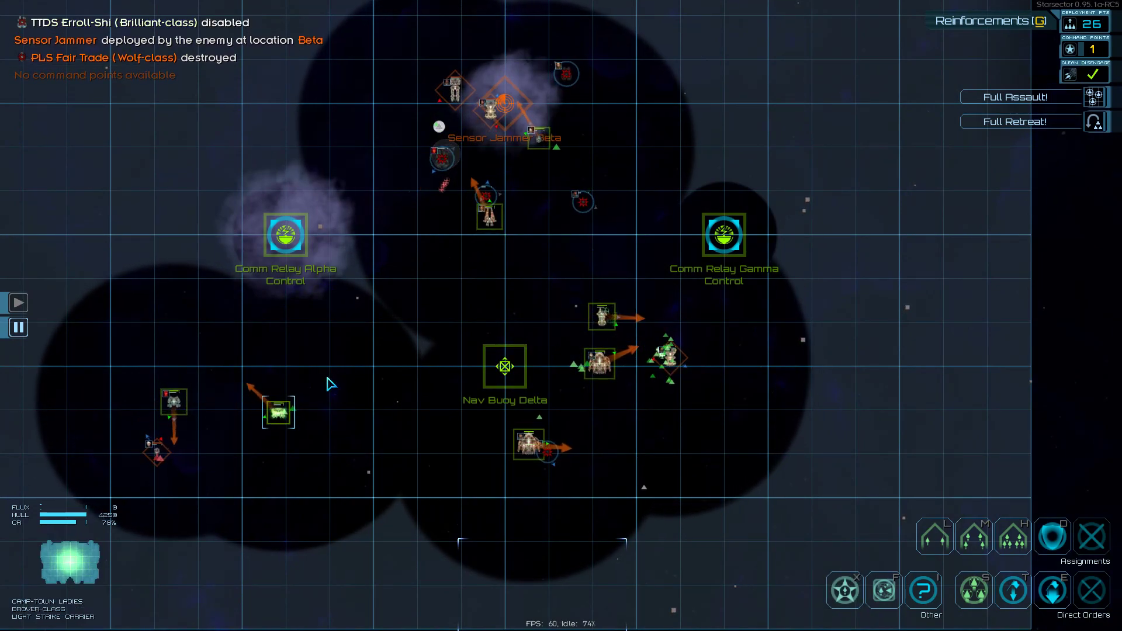
{"action": "left_click", "coordinate": [967, 28]}
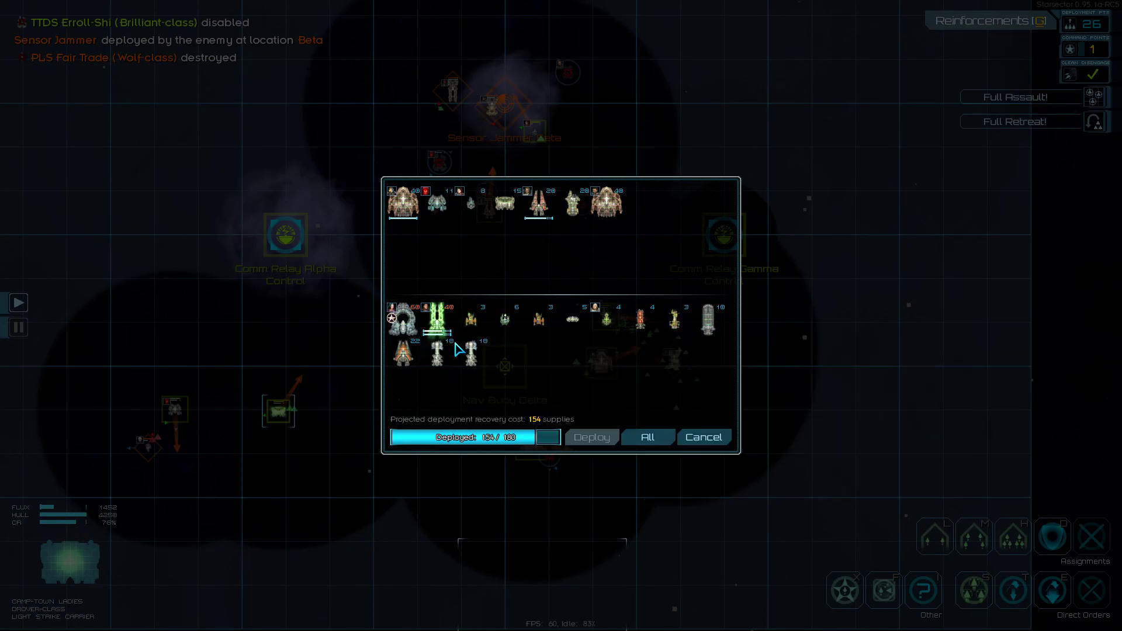
{"action": "left_click", "coordinate": [593, 437]}
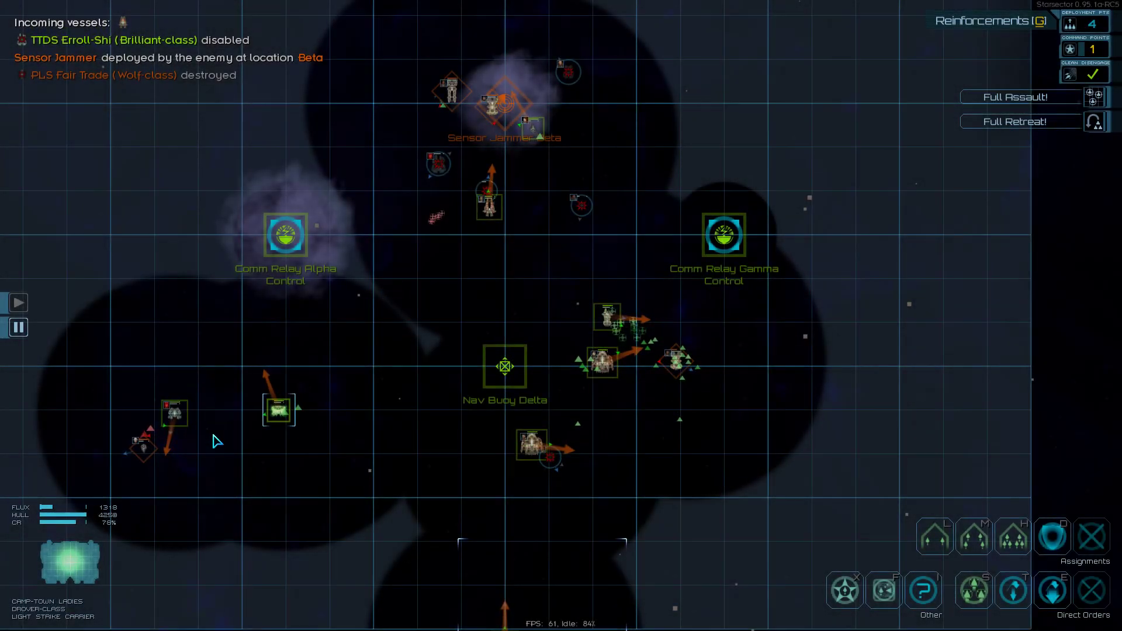
{"action": "key", "text": "Tab"}
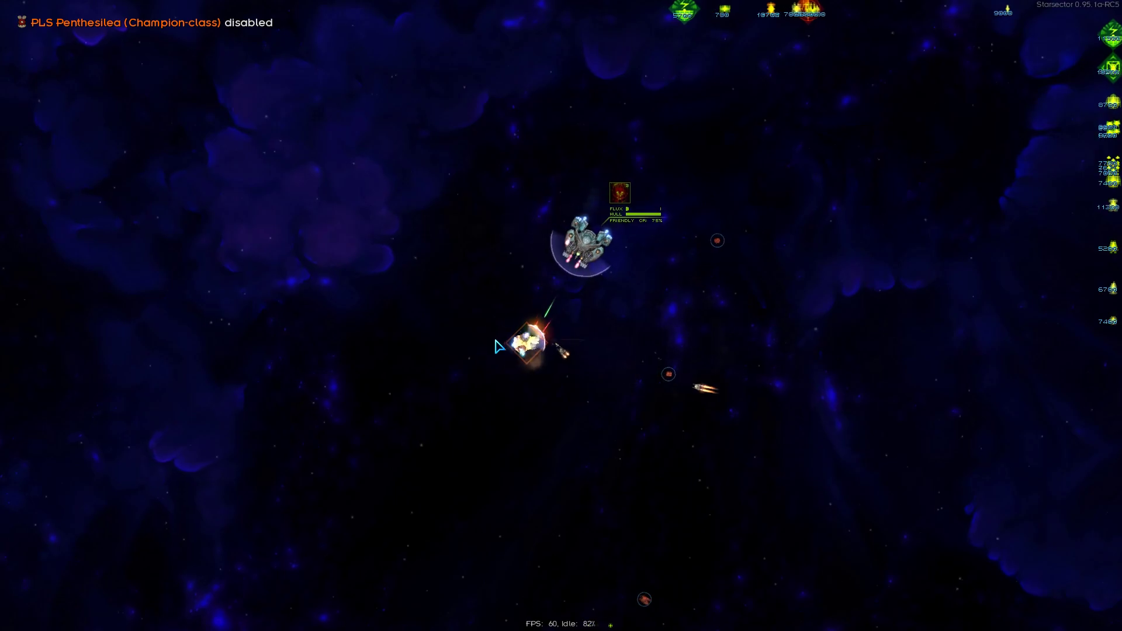
Briefly raise and lower the flagship's shield in live combat, then reopen the tactical map
{"action": "key", "text": "Tab"}
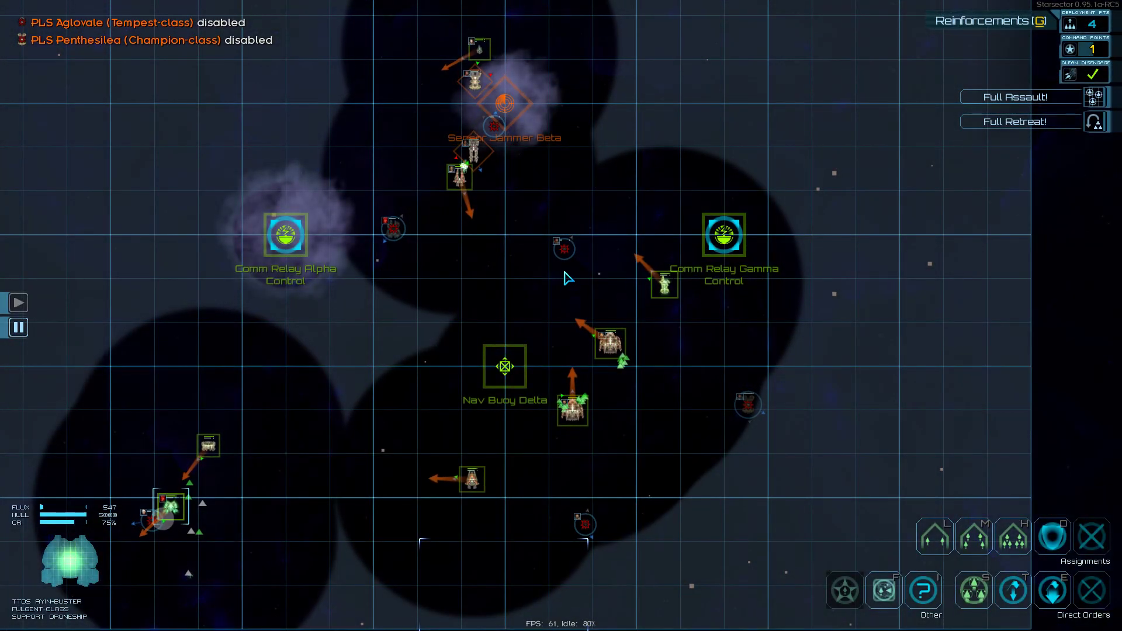
{"action": "key", "text": "Tab"}
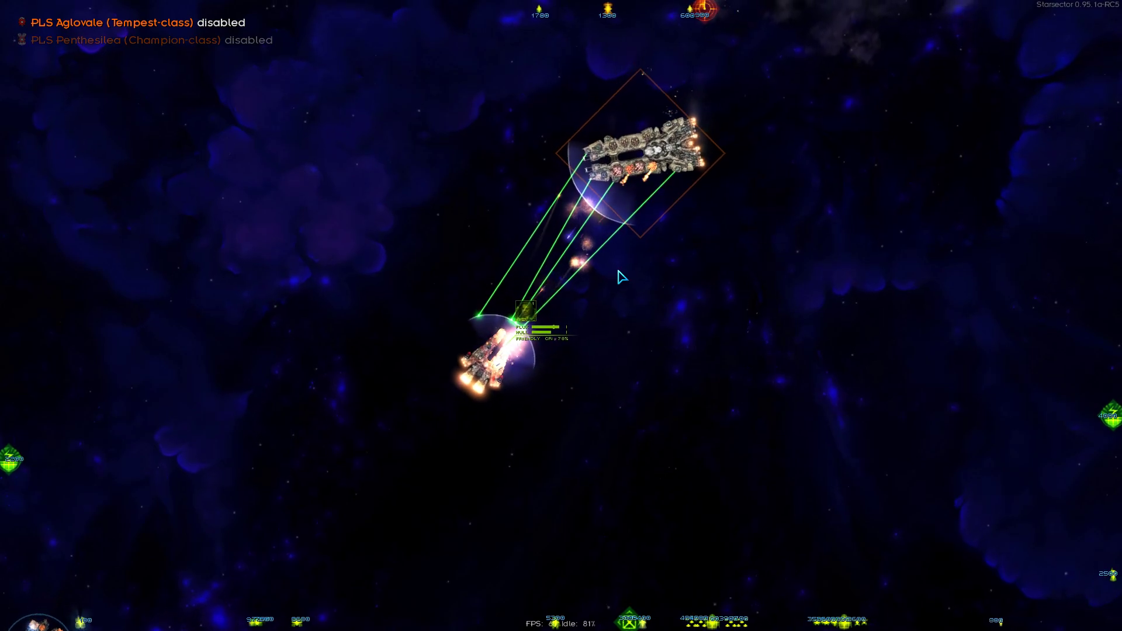
{"action": "right_click", "coordinate": [621, 276]}
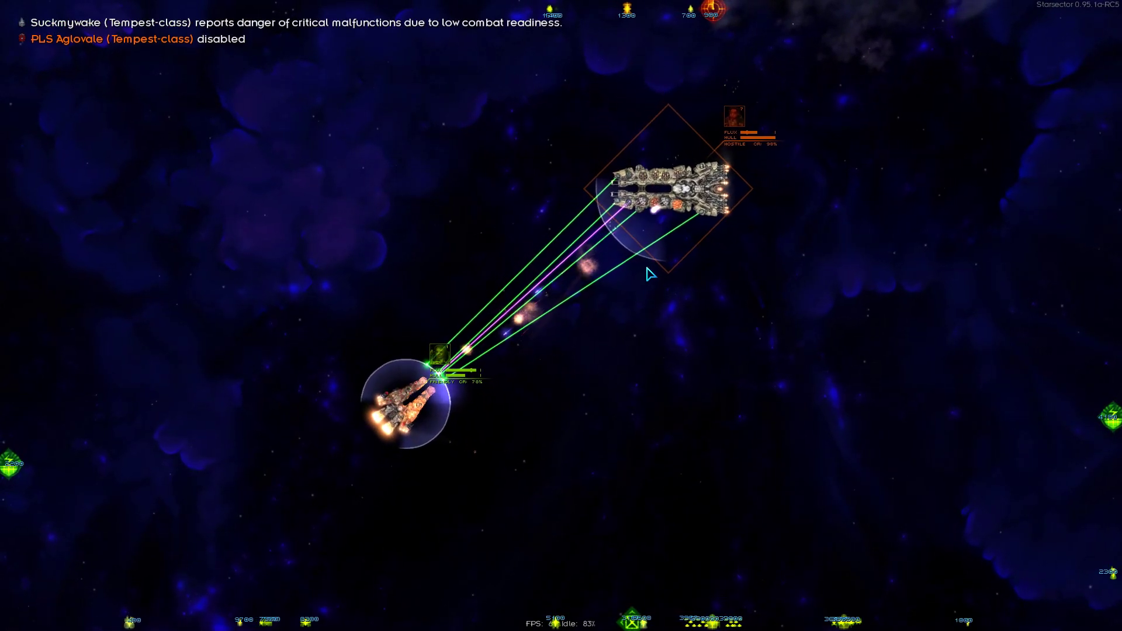
{"action": "right_click", "coordinate": [651, 282]}
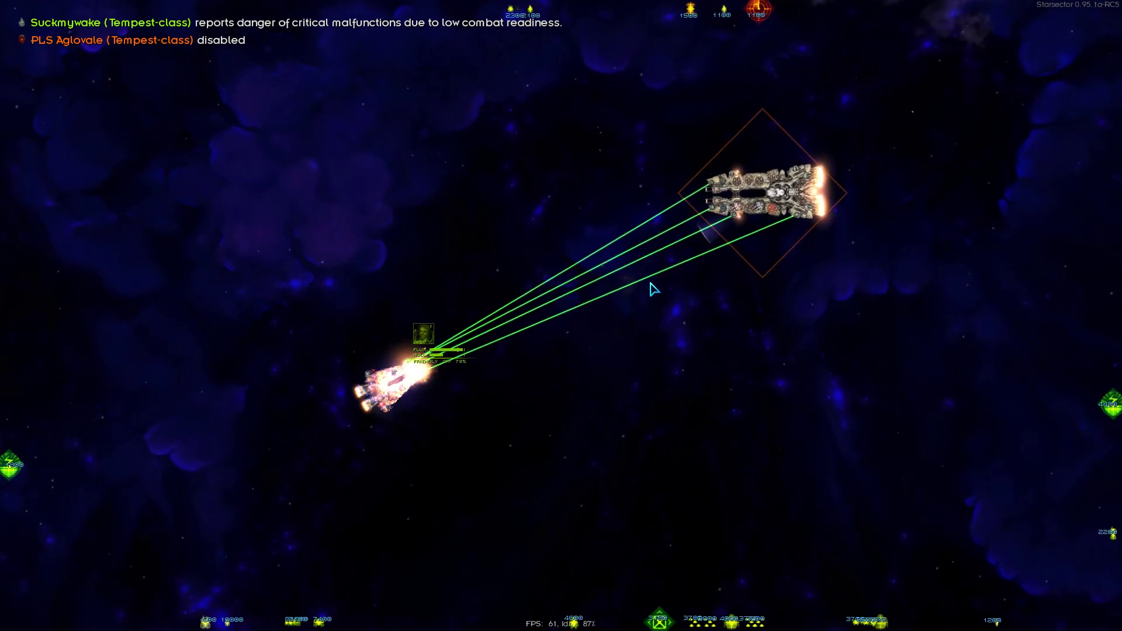
{"action": "key", "text": "Tab"}
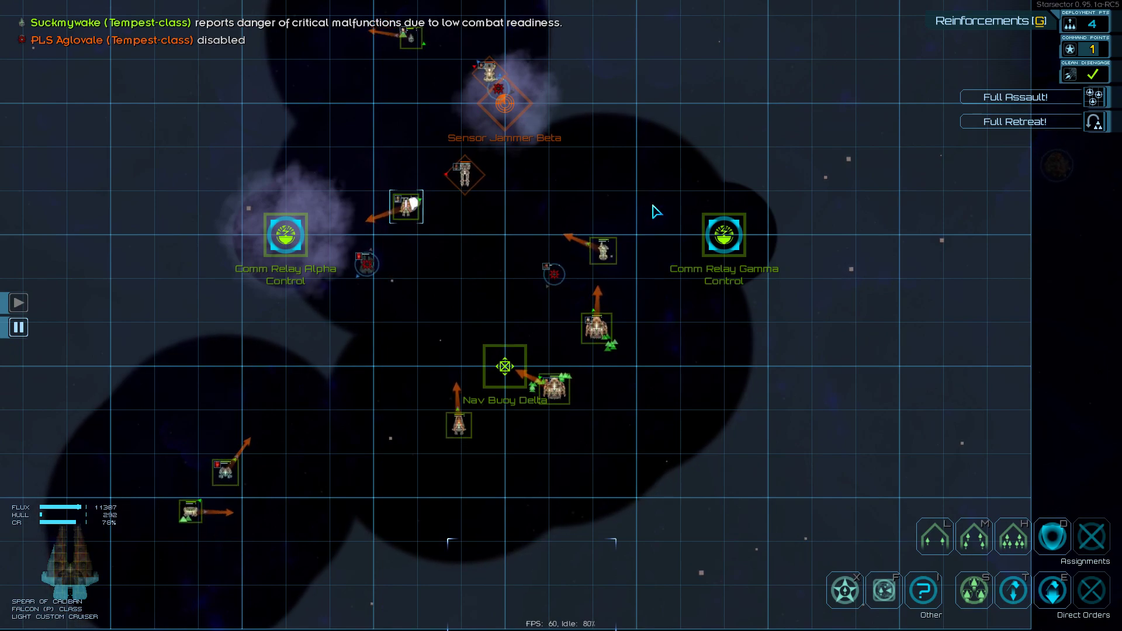
Box-select four friendly ships, then select one of them on the battle overview
{"action": "left_click_drag", "start_coordinate": [655, 193], "coordinate": [426, 444]}
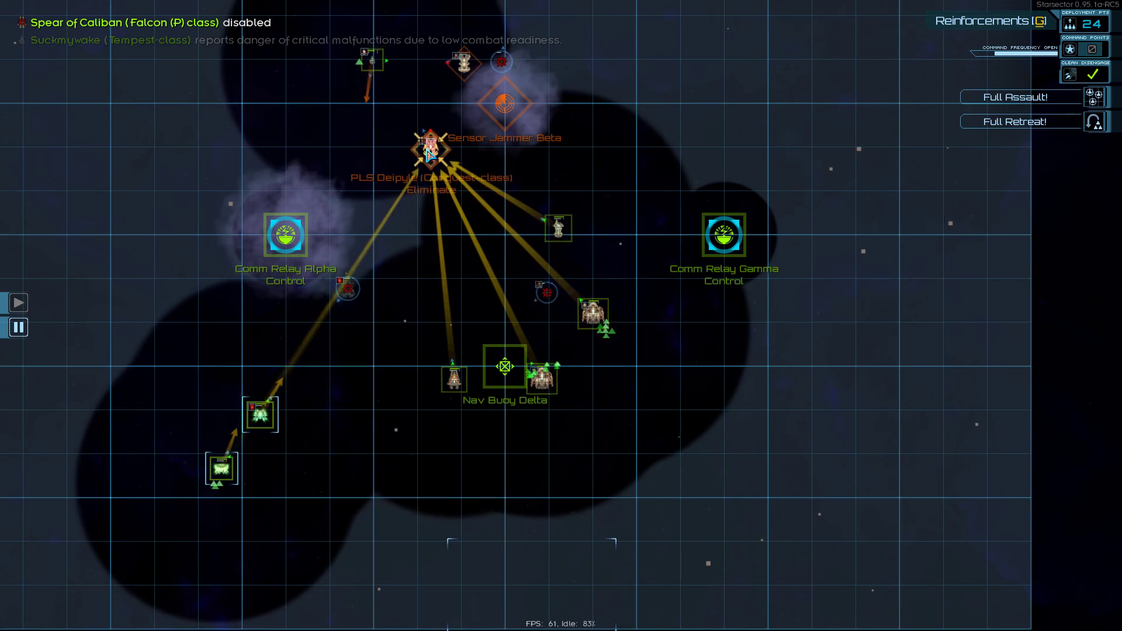
{"action": "left_click", "coordinate": [552, 224]}
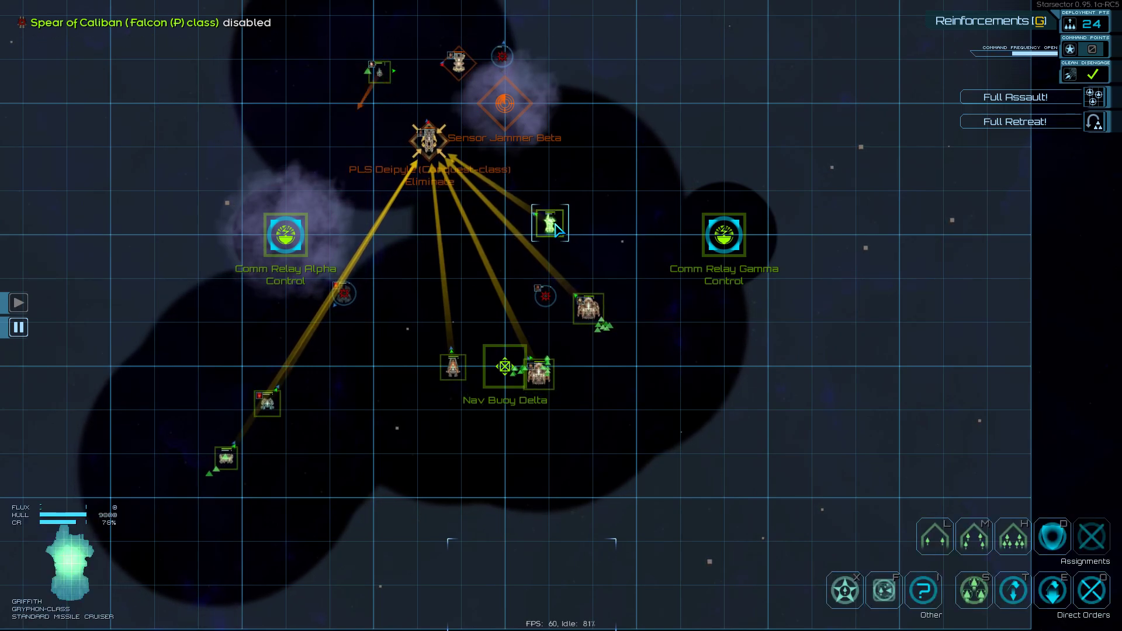
{"action": "key", "text": "Tab"}
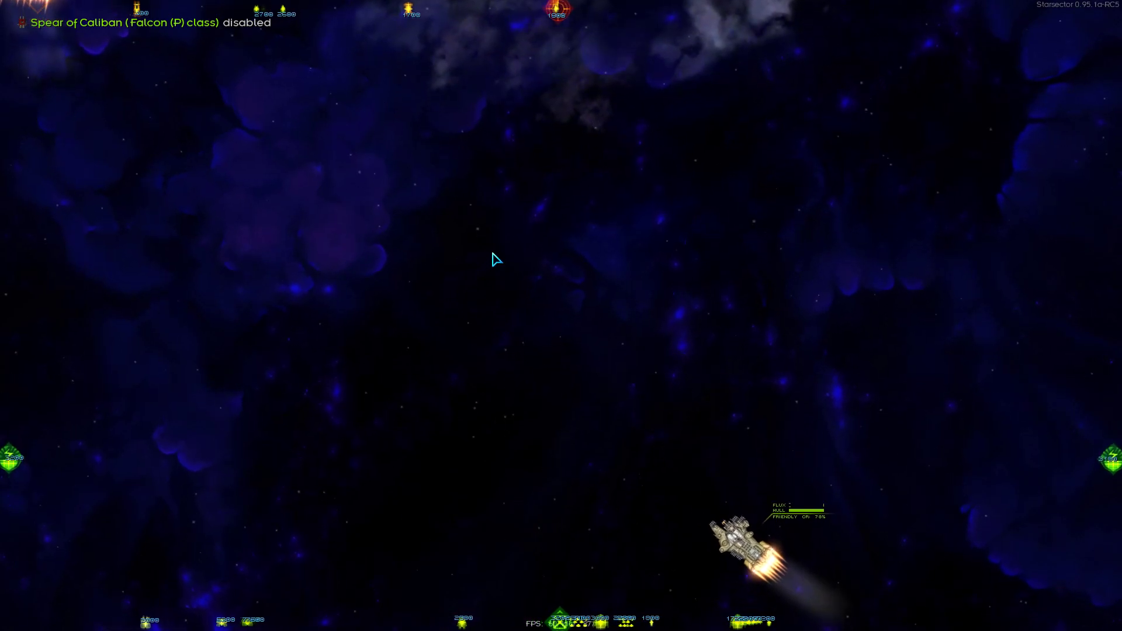
{"action": "key", "text": "Tab"}
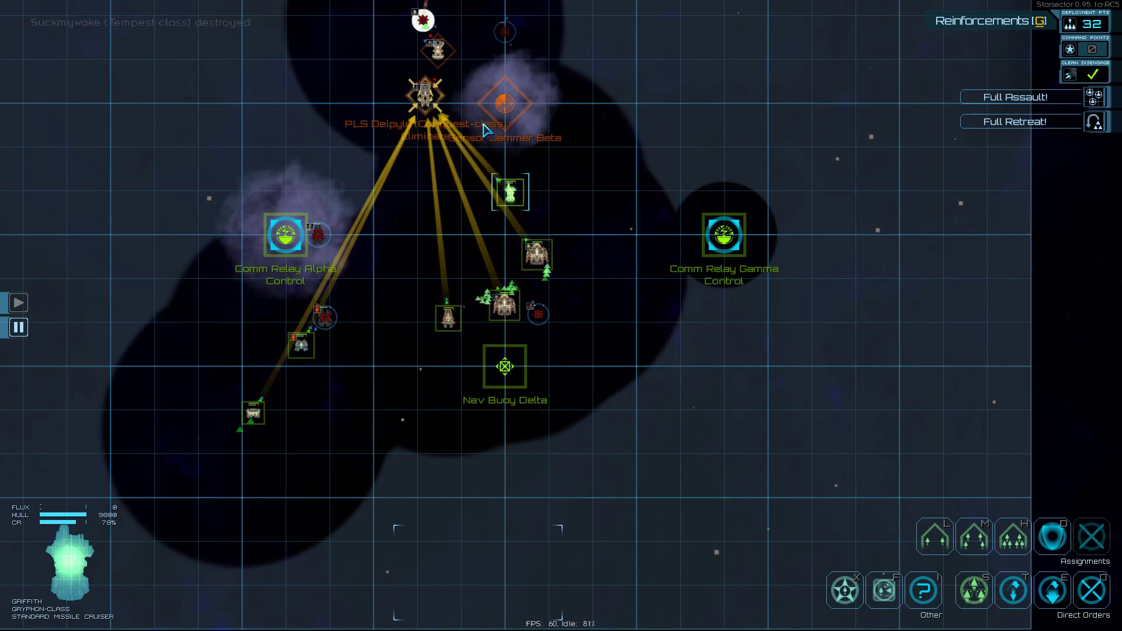
{"action": "key", "text": "w"}
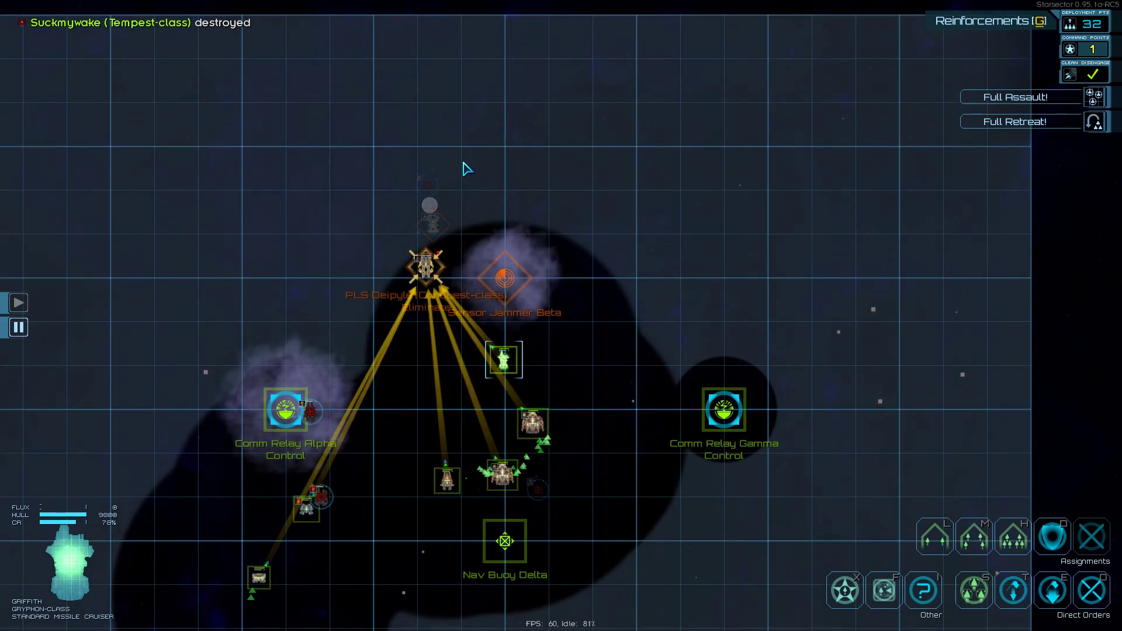
Skip reinforcements and fight on until PLS Deipyle is destroyed, then check the battlefield
{"action": "left_click", "coordinate": [997, 28]}
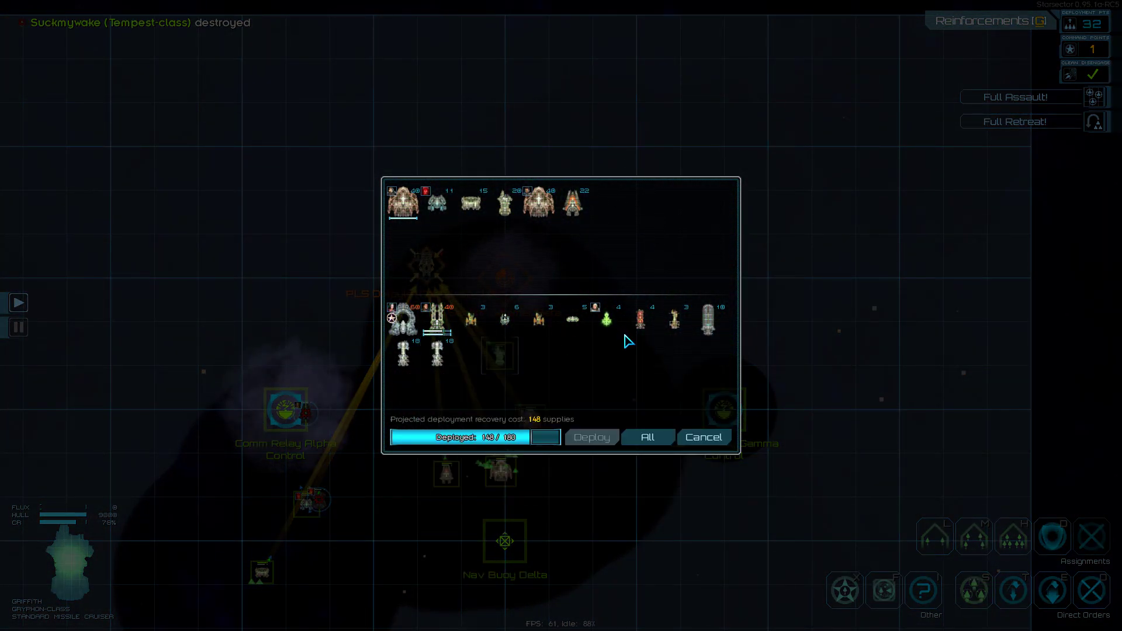
{"action": "left_click", "coordinate": [704, 438]}
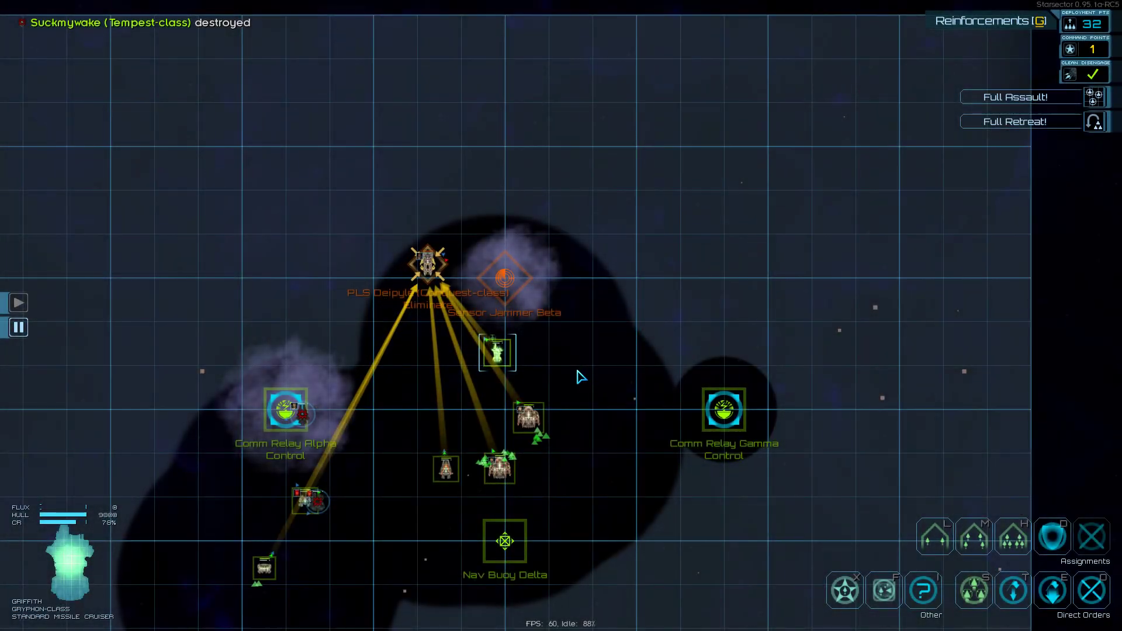
{"action": "key", "text": "Tab"}
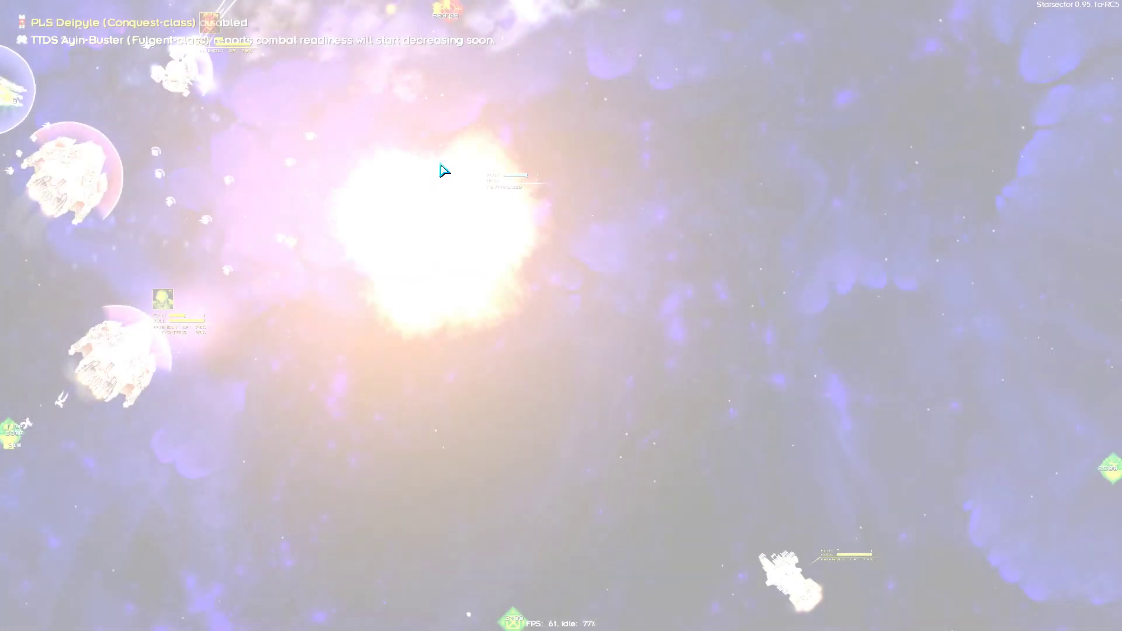
{"action": "key", "text": "Tab"}
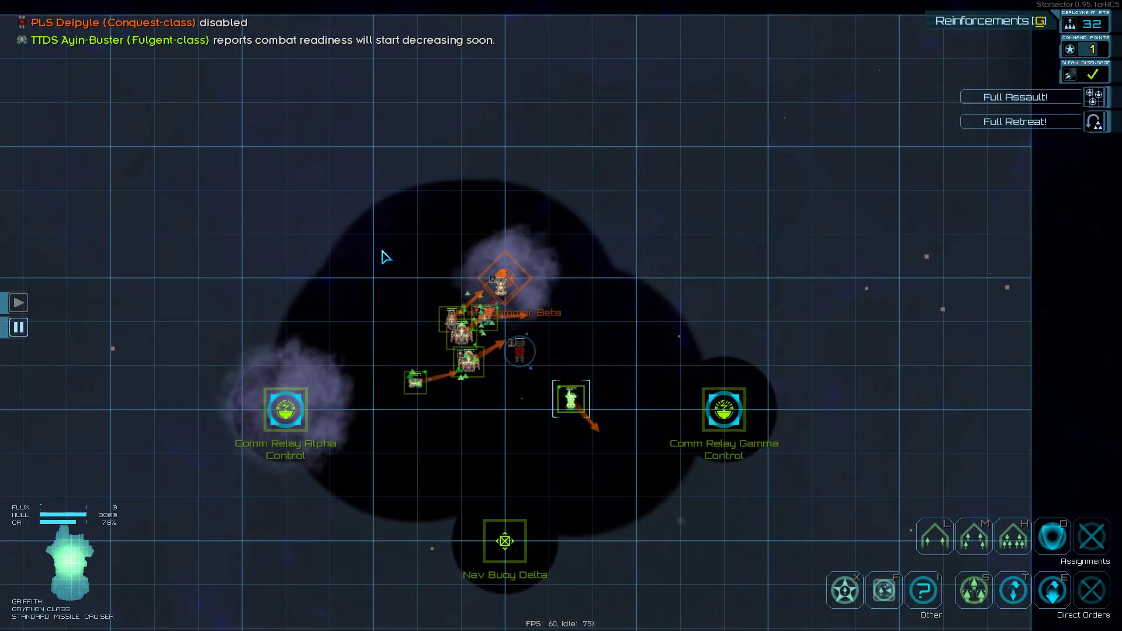
{"action": "left_click", "coordinate": [637, 454]}
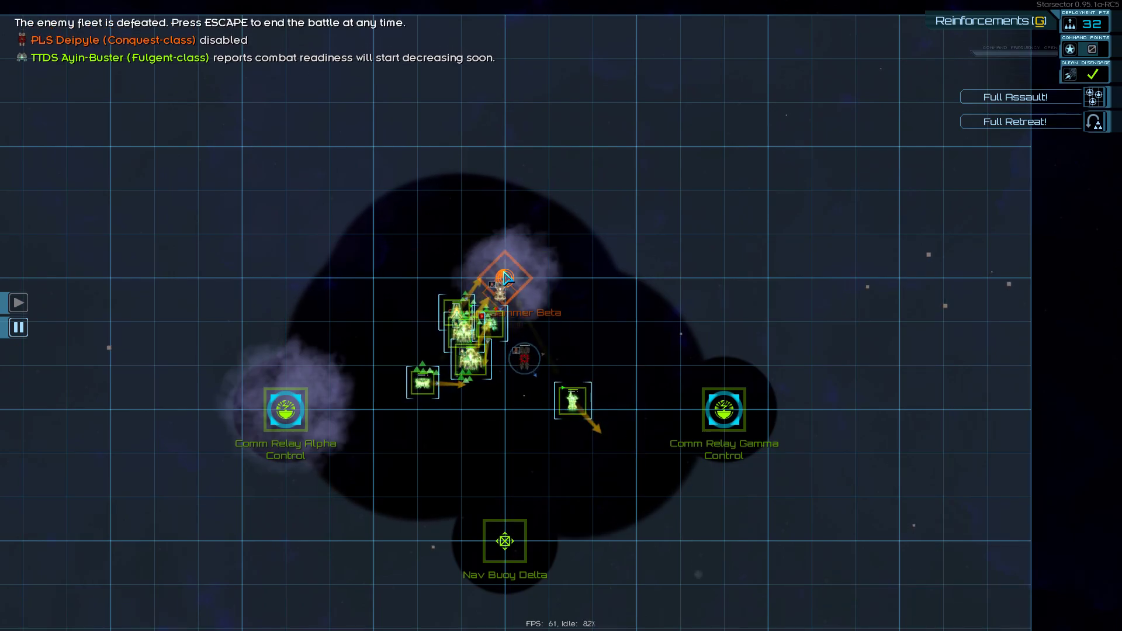
Leave the tactical map and end the battle with Escape
{"action": "key", "text": "Tab"}
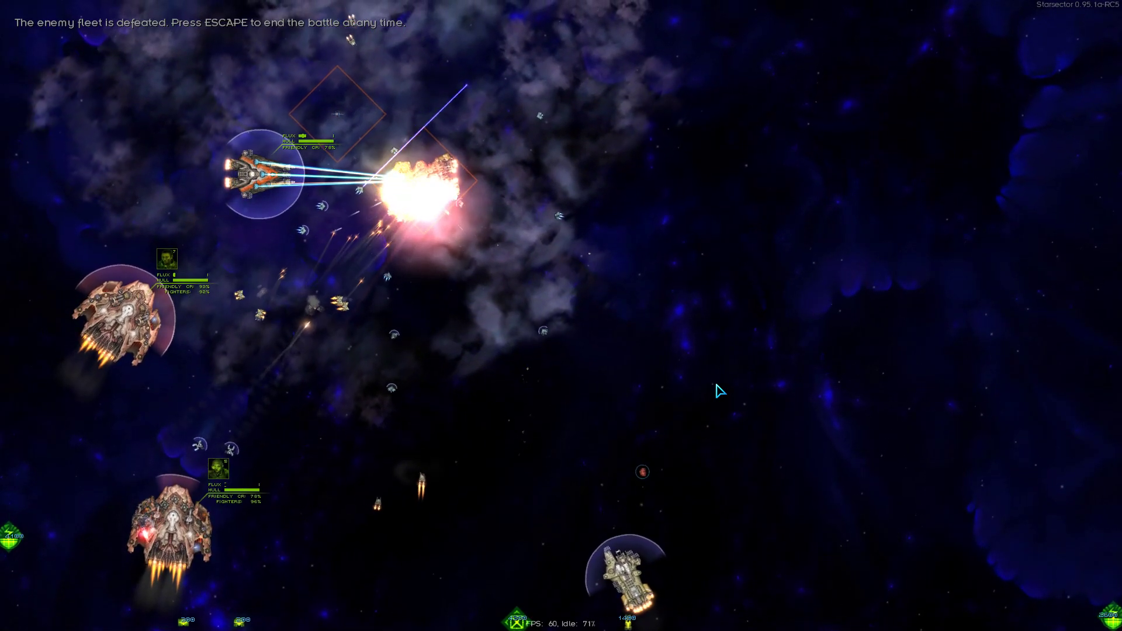
{"action": "key", "text": "Escape"}
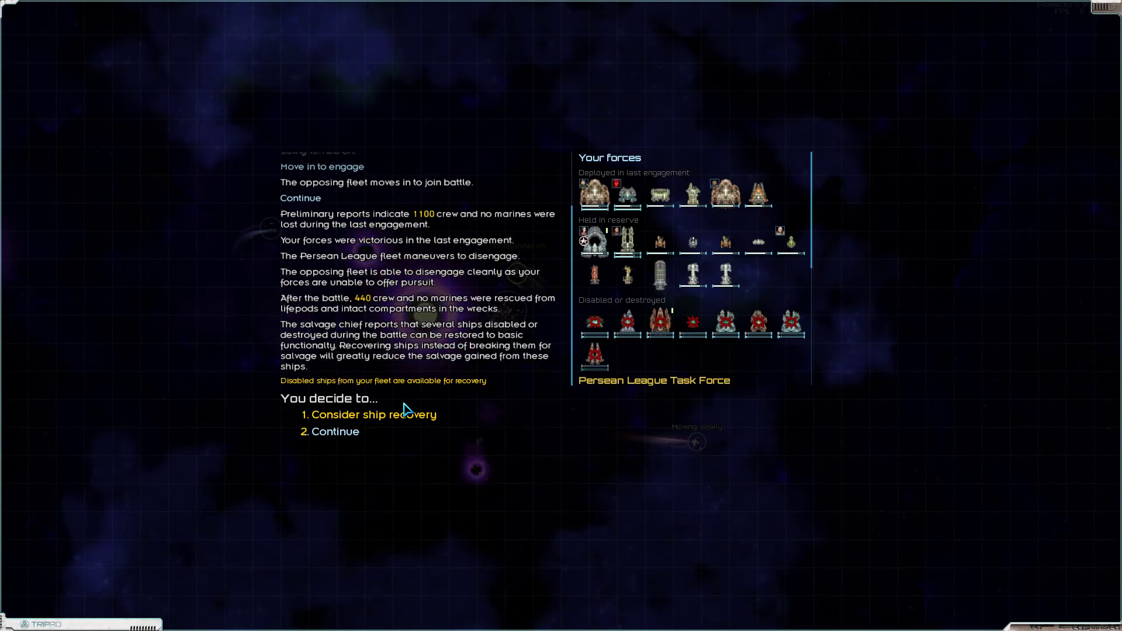
Mark the disabled ships, including battlecruiser PLS Virtune, and recover all nine
{"action": "left_click", "coordinate": [404, 417]}
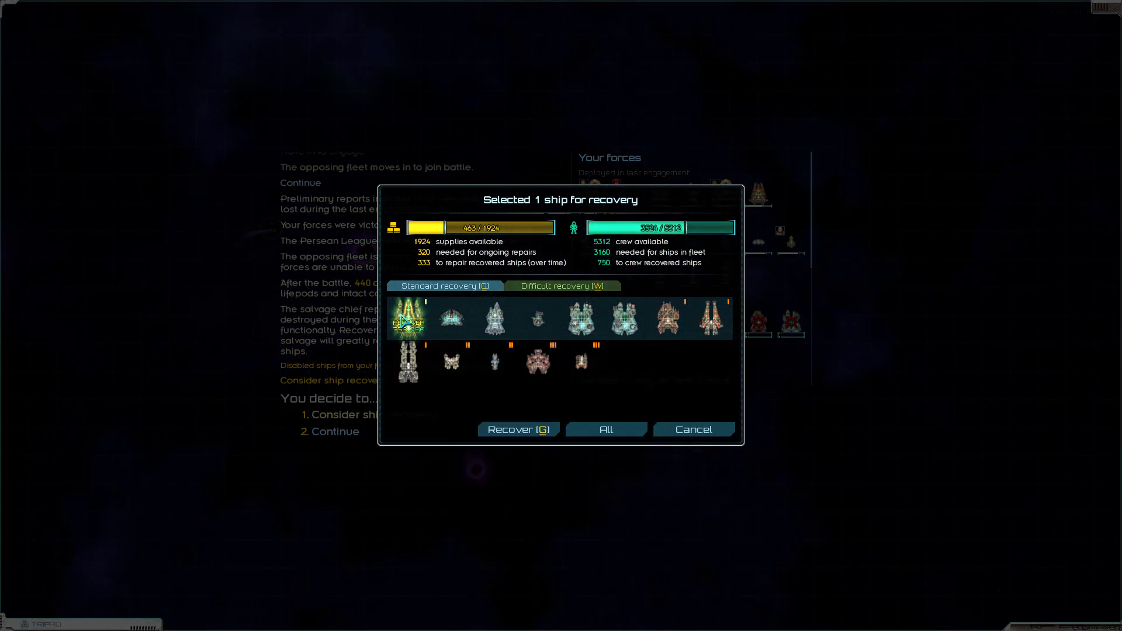
{"action": "left_click", "coordinate": [440, 323]}
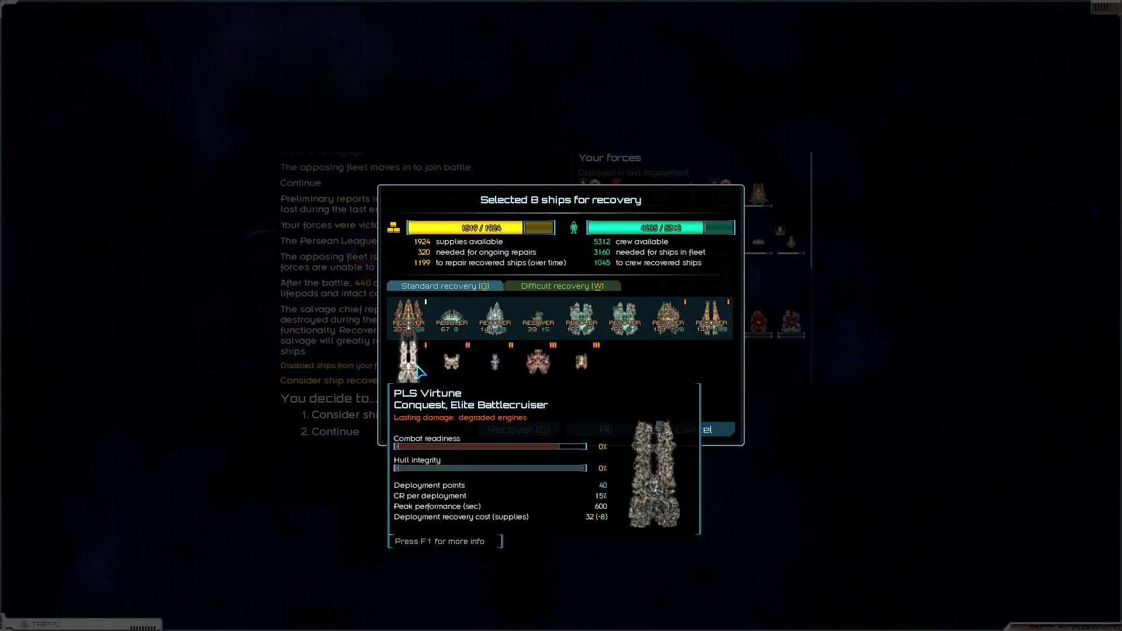
{"action": "mouse_move", "coordinate": [408, 361]}
{"action": "left_click", "coordinate": [418, 366]}
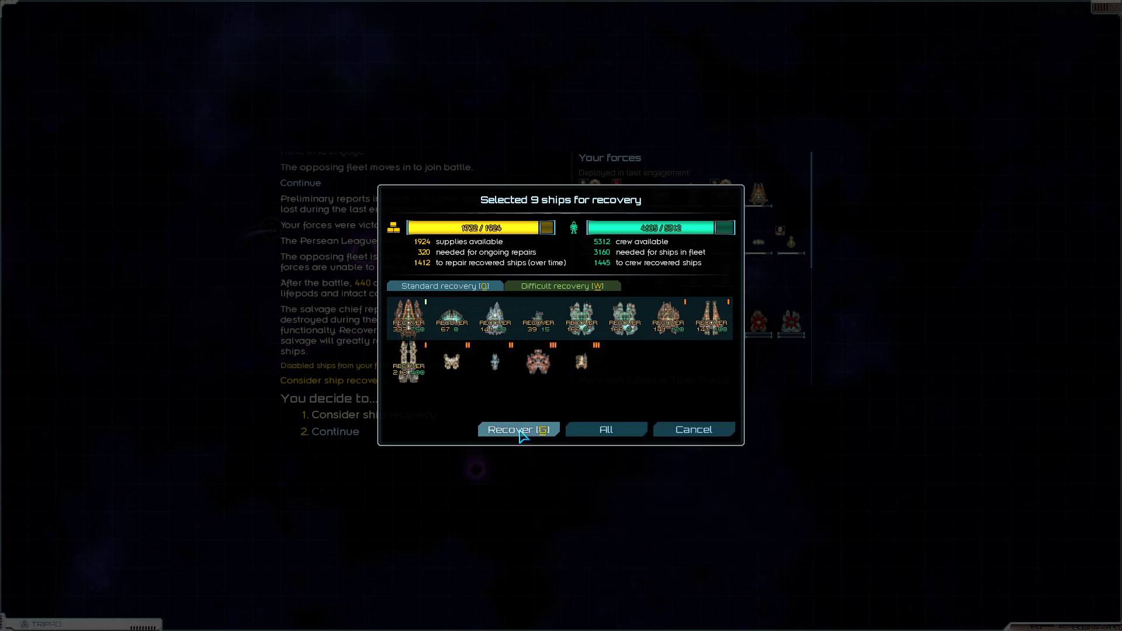
{"action": "left_click", "coordinate": [521, 434]}
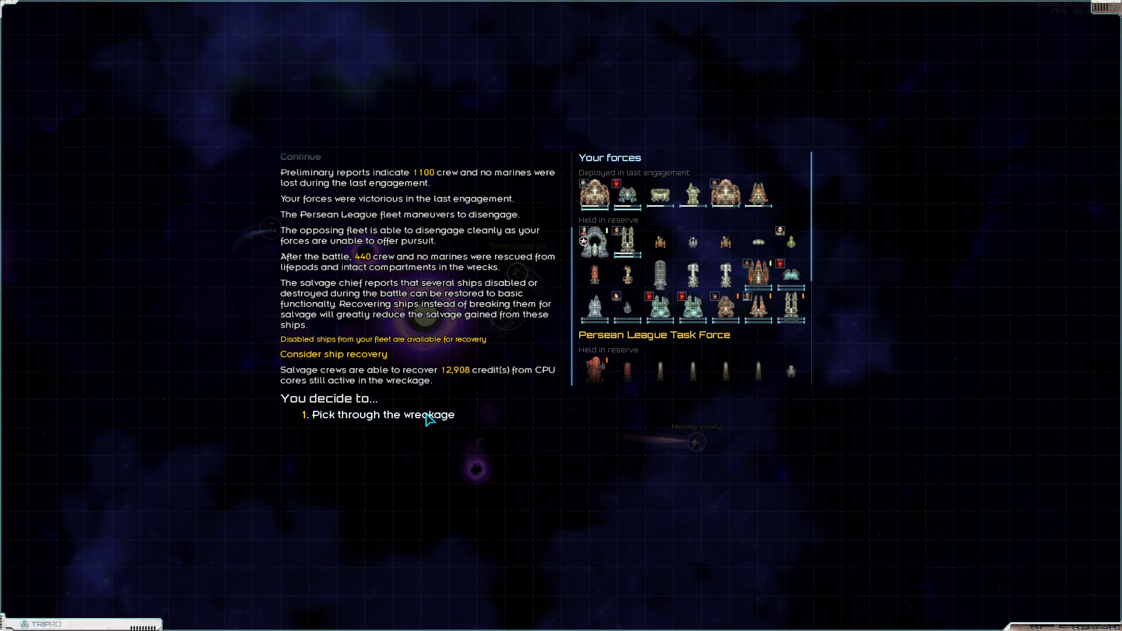
Take every salvaged item from the wreckage into cargo and resume travel
{"action": "left_click", "coordinate": [426, 414]}
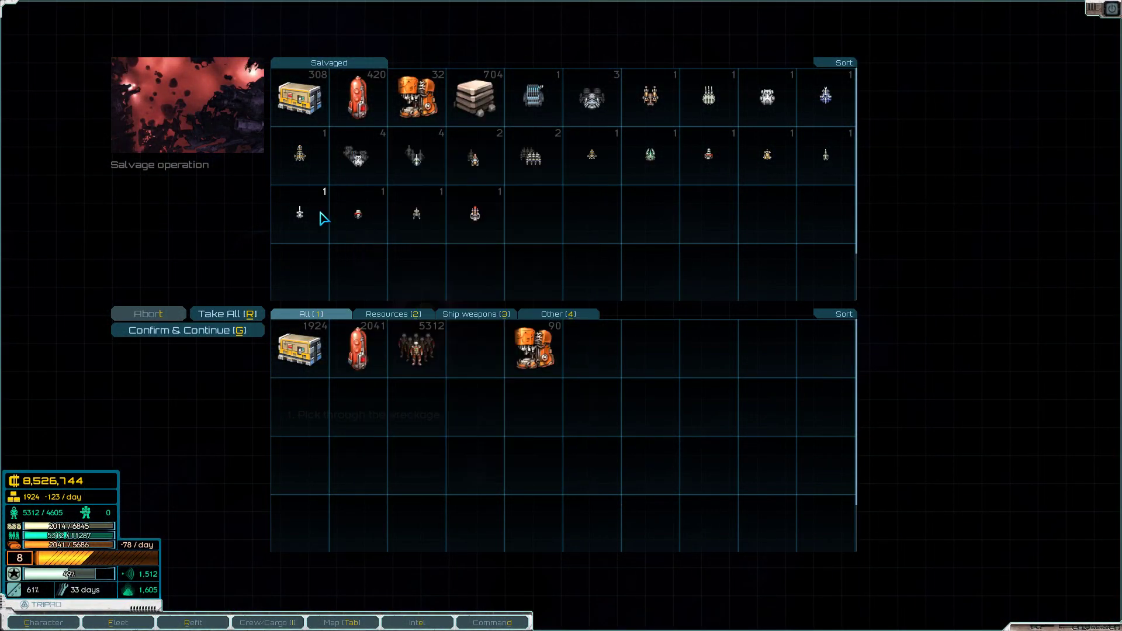
{"action": "left_click", "coordinate": [254, 314]}
{"action": "left_click", "coordinate": [238, 333]}
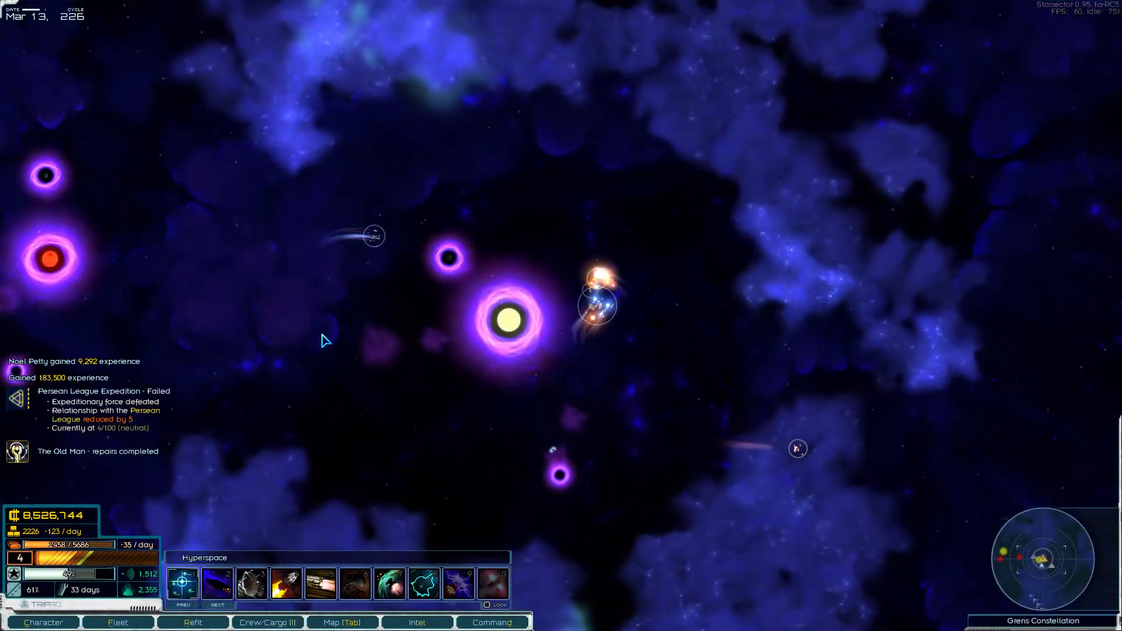
{"action": "key", "text": "space"}
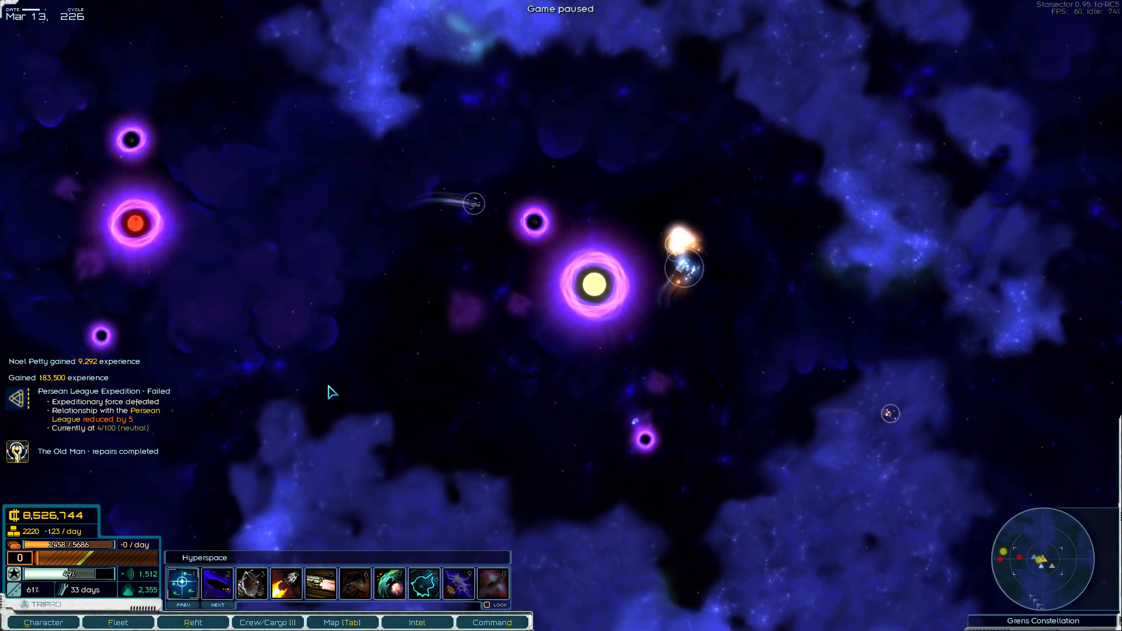
{"action": "key", "text": "space"}
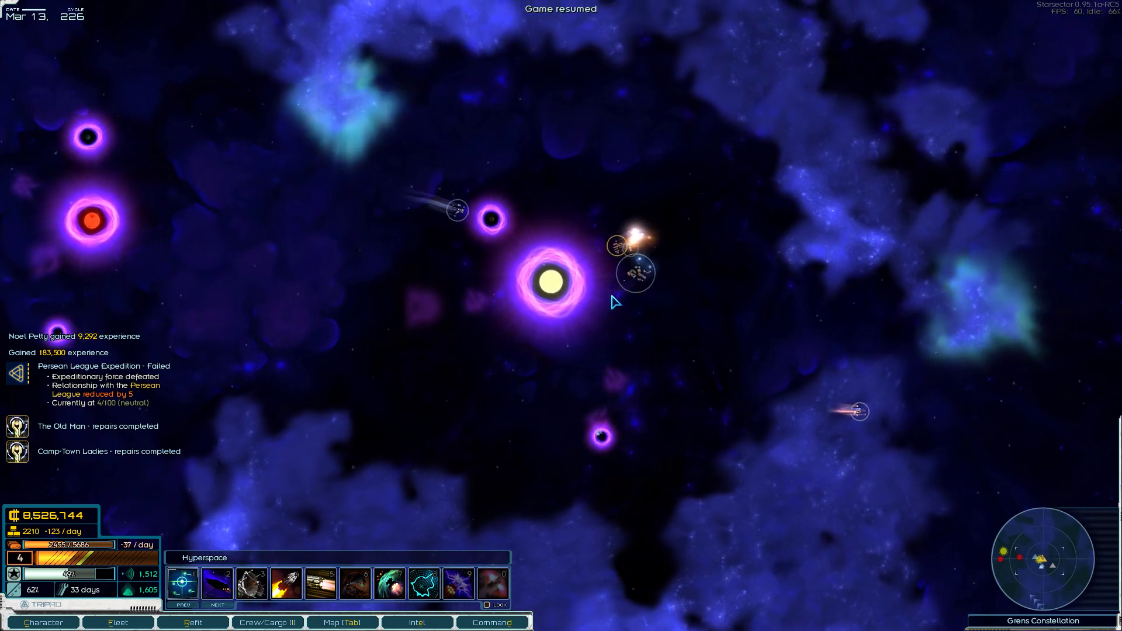
Explore the derelict Conquest-class battlecruiser and recover it into the fleet as ISS Xuthus
{"action": "key", "text": "space"}
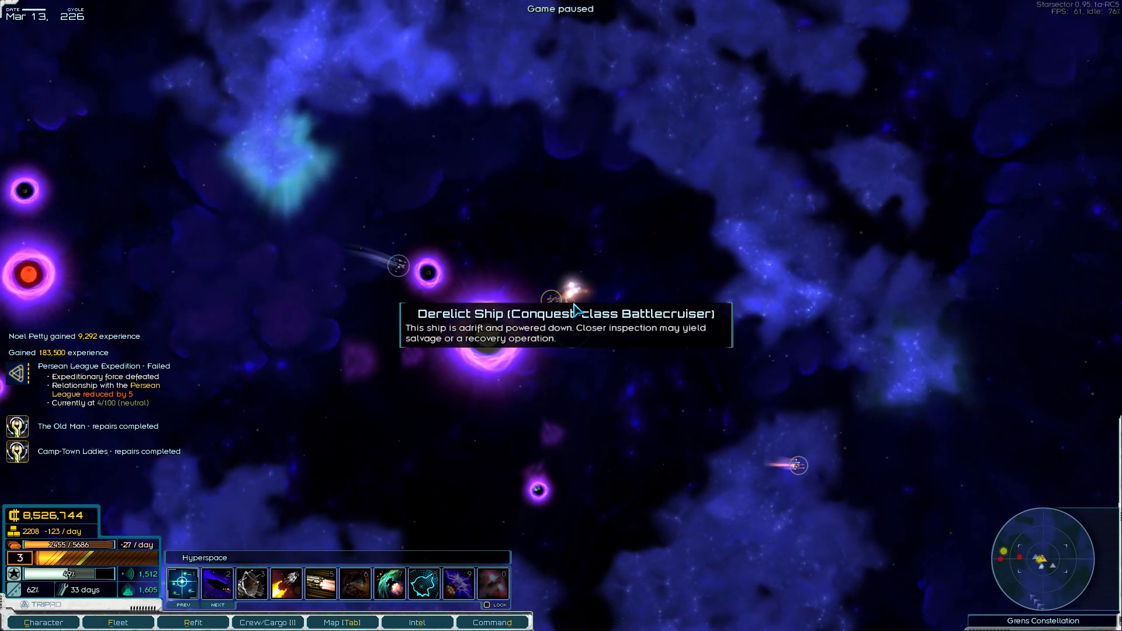
{"action": "left_click", "coordinate": [575, 308]}
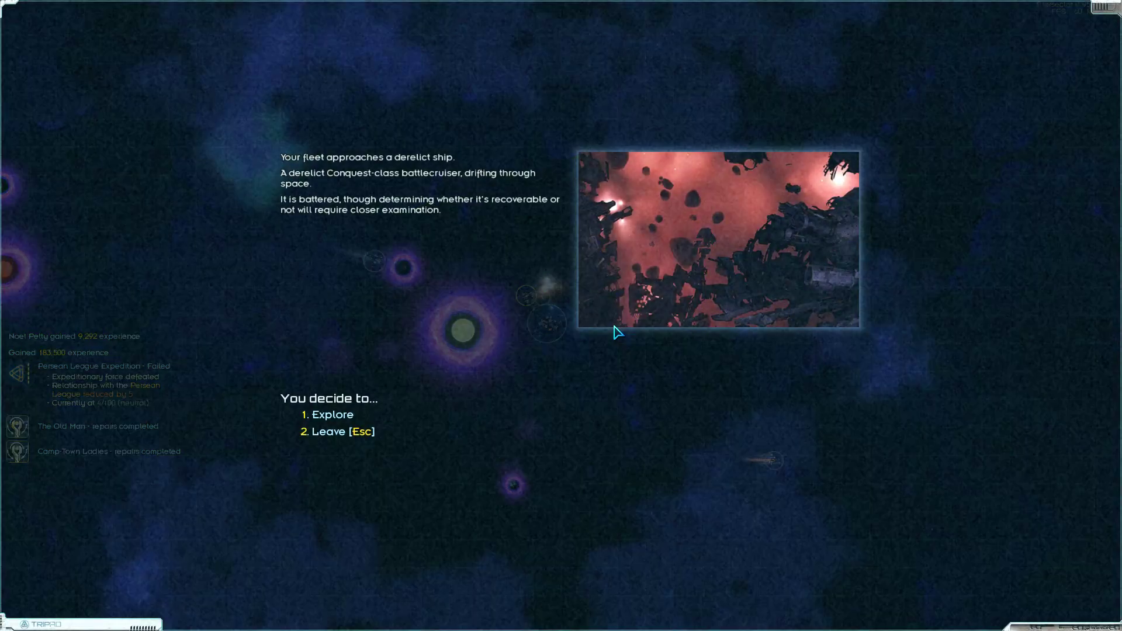
{"action": "left_click", "coordinate": [350, 417]}
{"action": "left_click", "coordinate": [350, 416]}
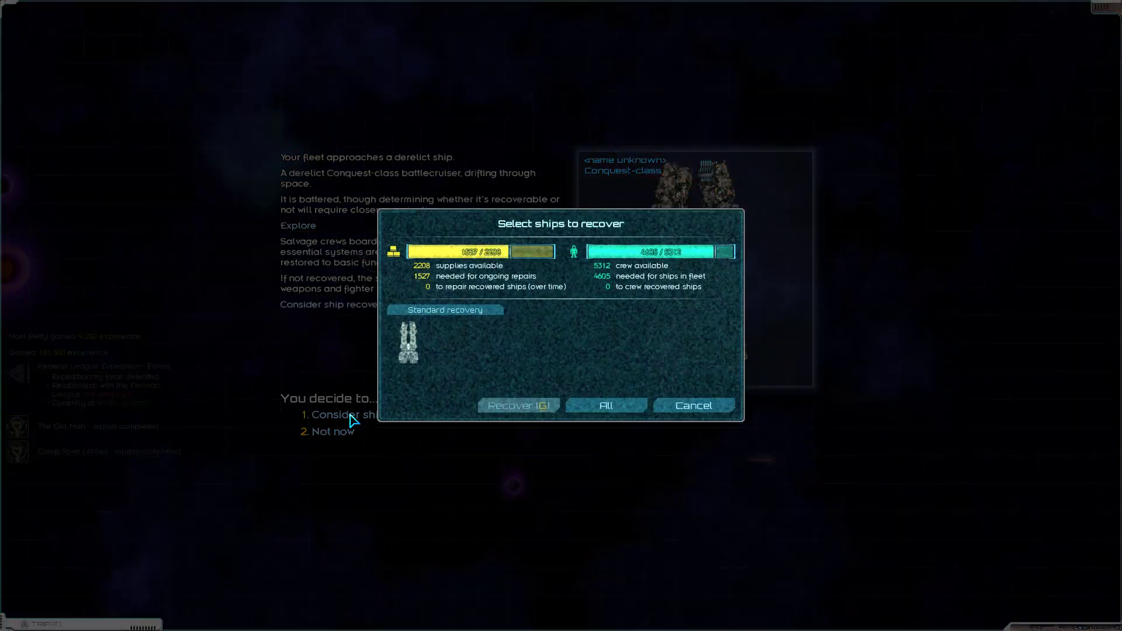
{"action": "left_click", "coordinate": [409, 342]}
{"action": "left_click", "coordinate": [519, 406]}
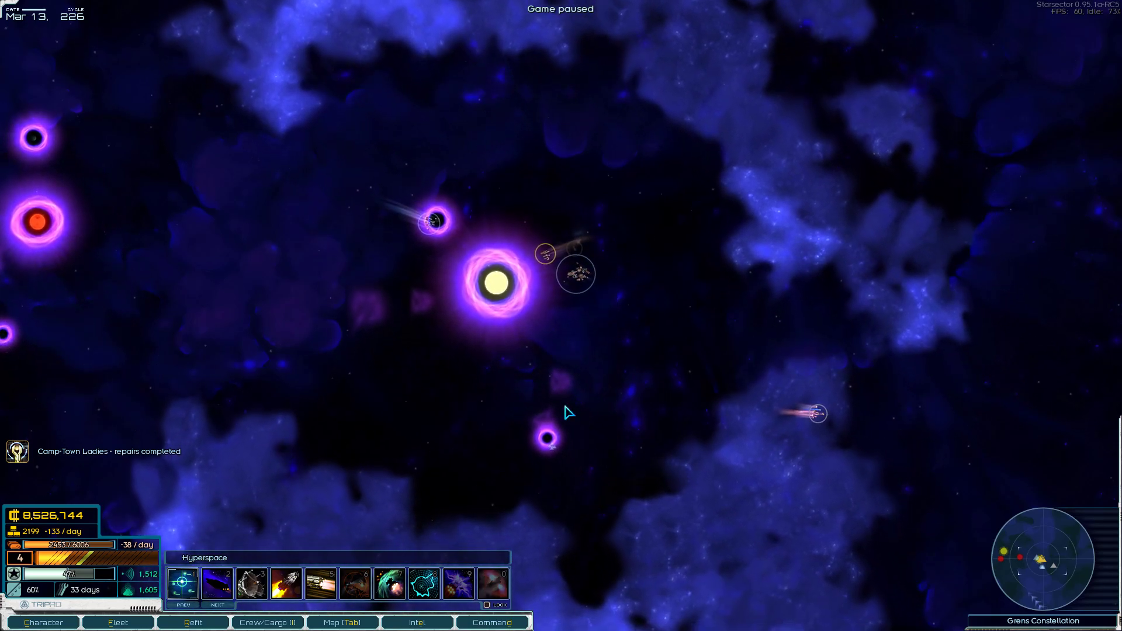
Review the Persean League Expedition intel and resume time
{"action": "key", "text": "e"}
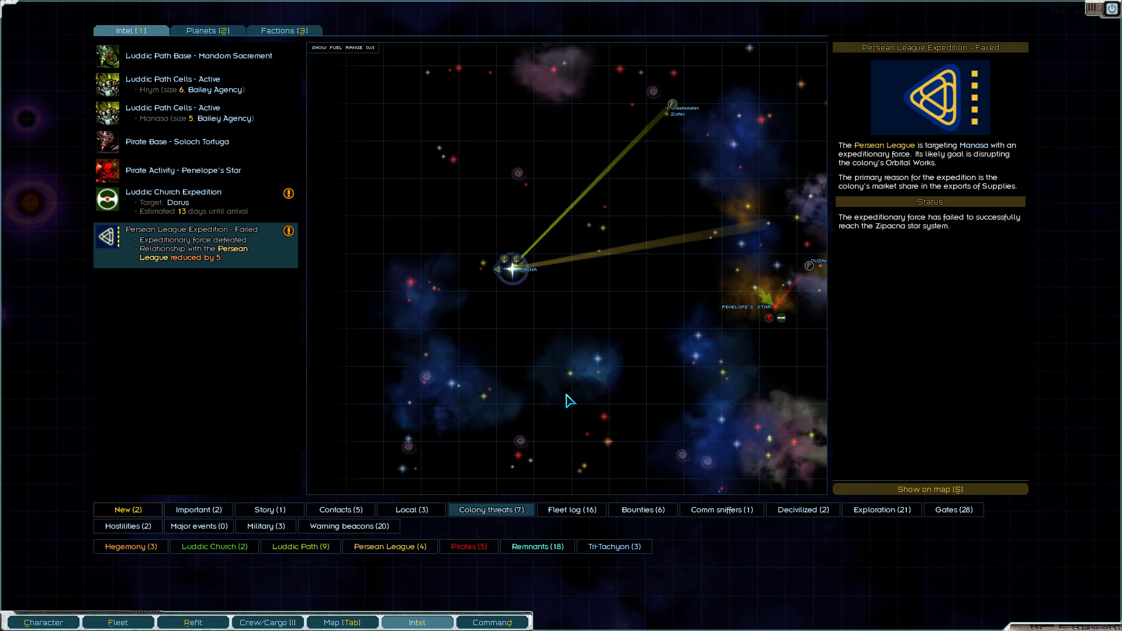
{"action": "key", "text": "Escape"}
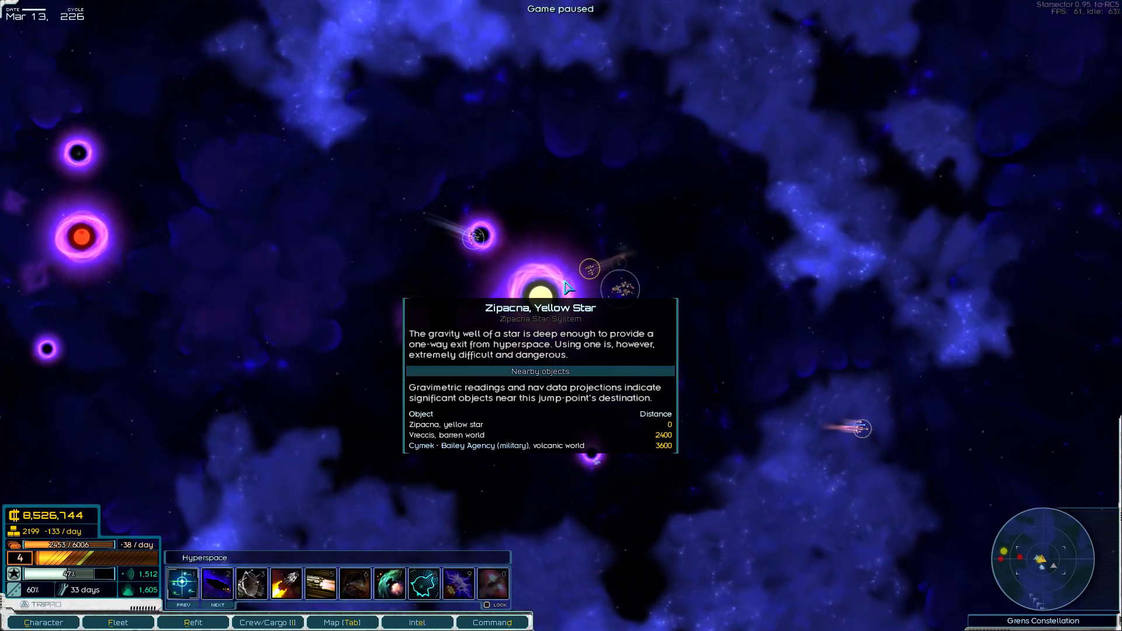
{"action": "key", "text": "space"}
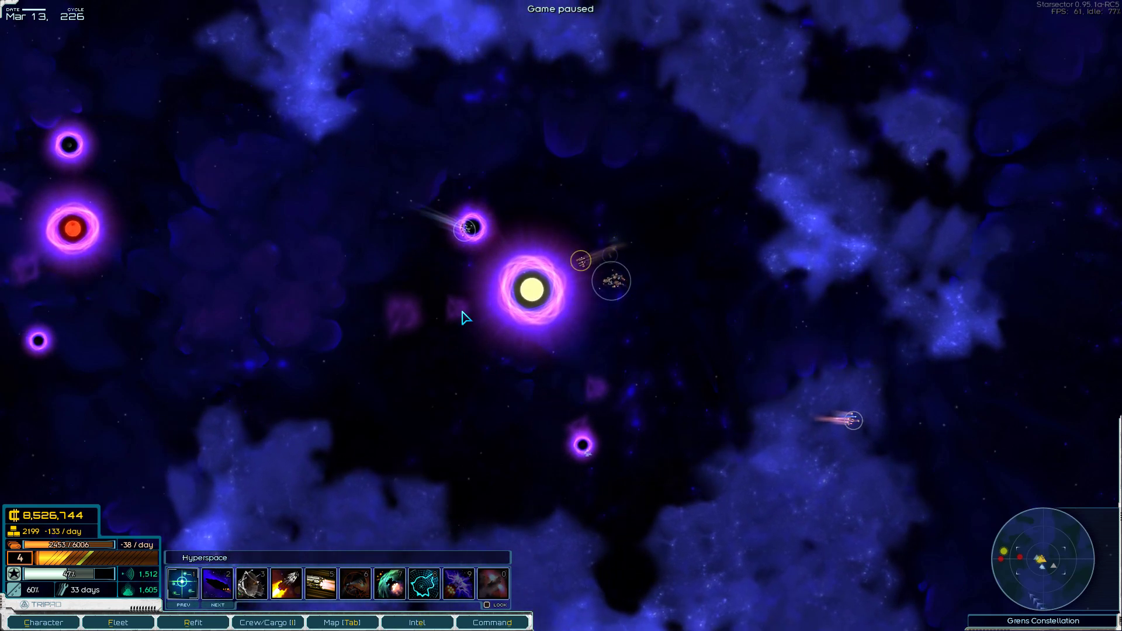
Pause and resume time while the fleet travels into the Zipacna Star System
{"action": "key", "text": "space"}
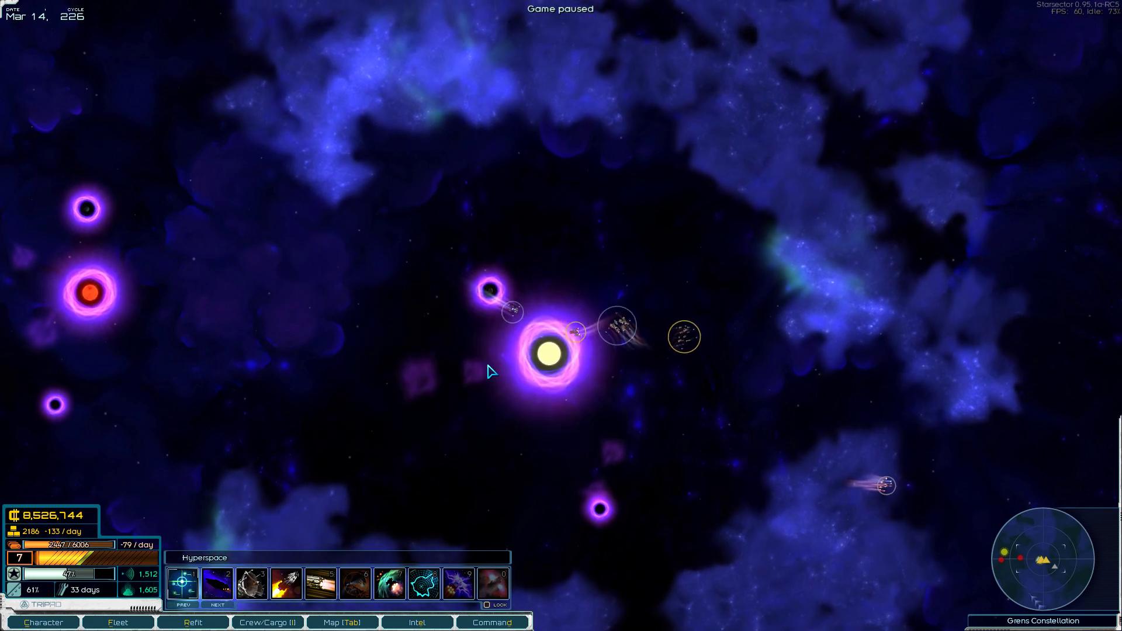
{"action": "key", "text": "space"}
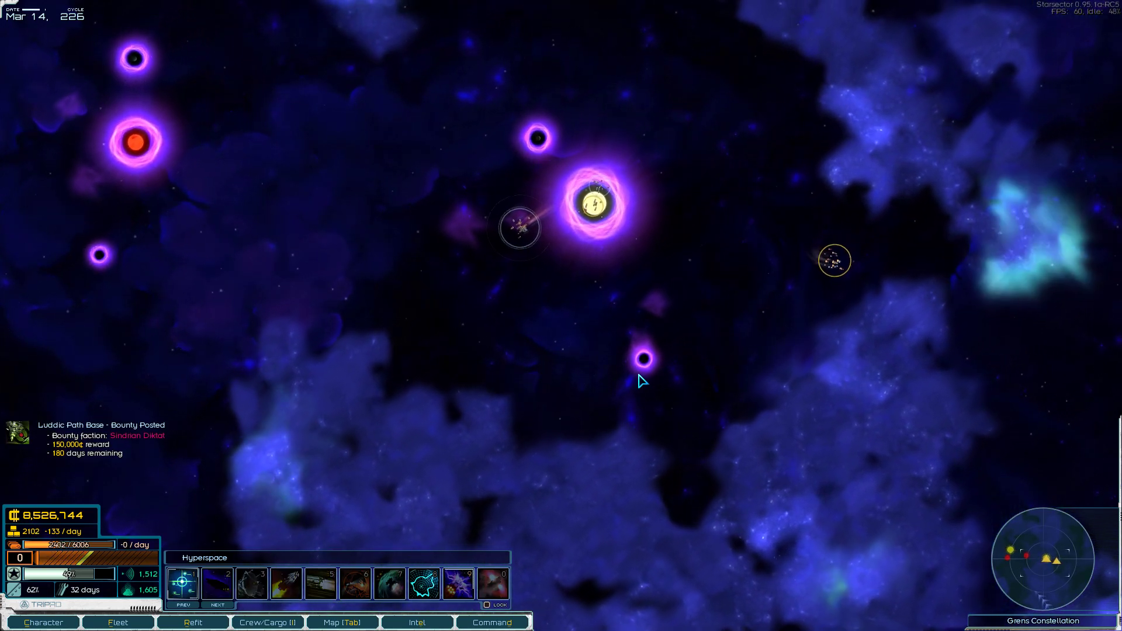
{"action": "key", "text": "space"}
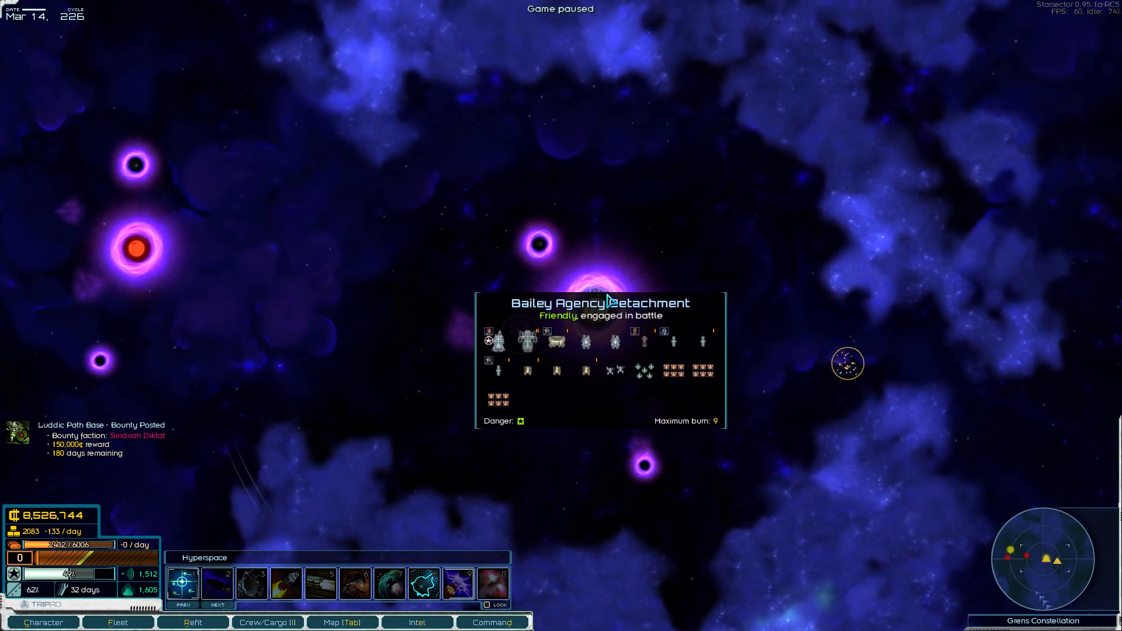
{"action": "key", "text": "space"}
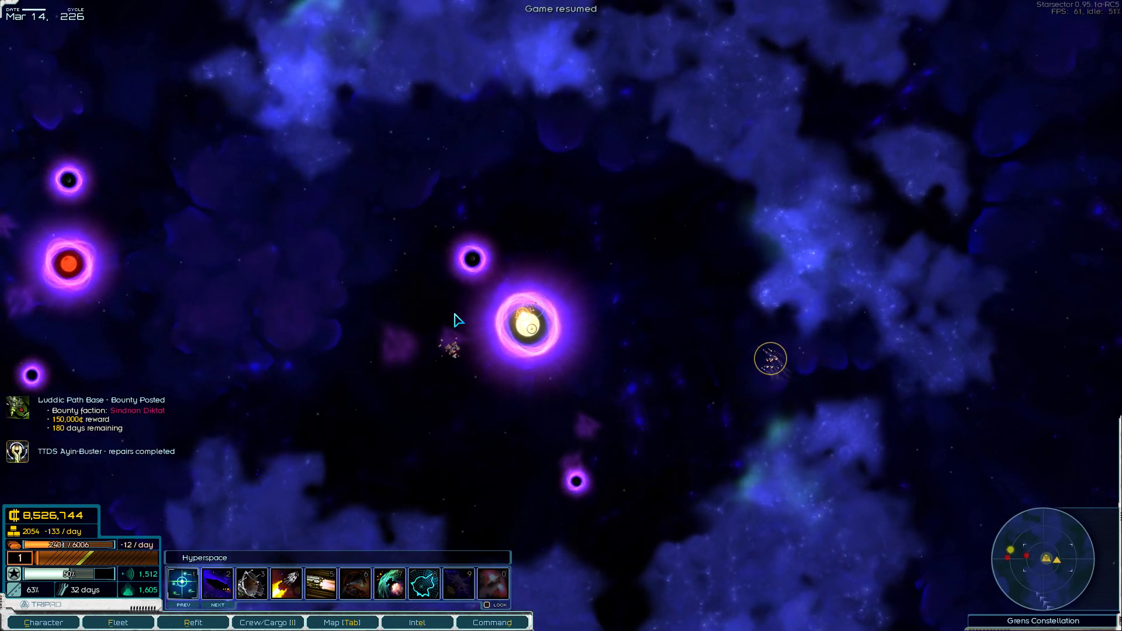
{"action": "key", "text": "space"}
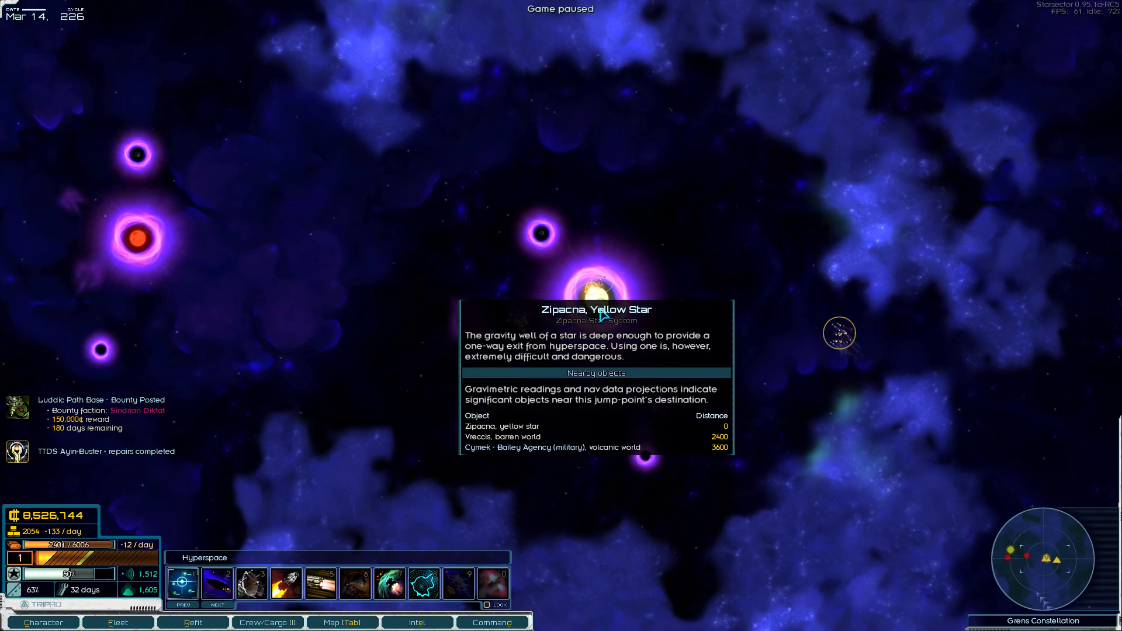
{"action": "key", "text": "space"}
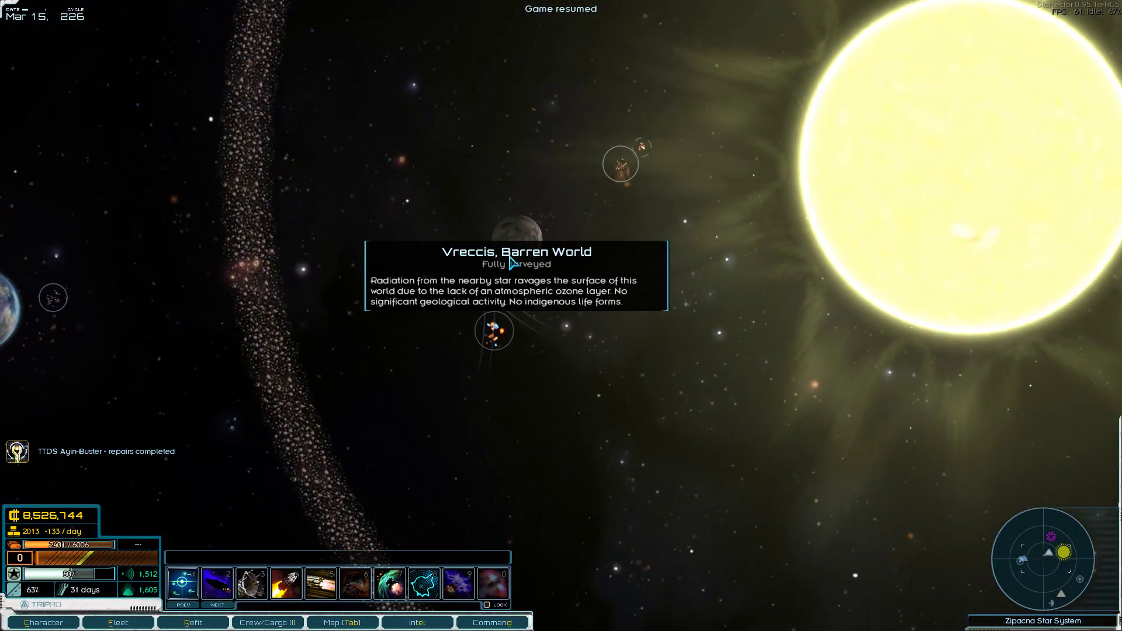
Plot a course to Hrym in Zipacna and accelerate time
{"action": "left_click", "coordinate": [138, 313]}
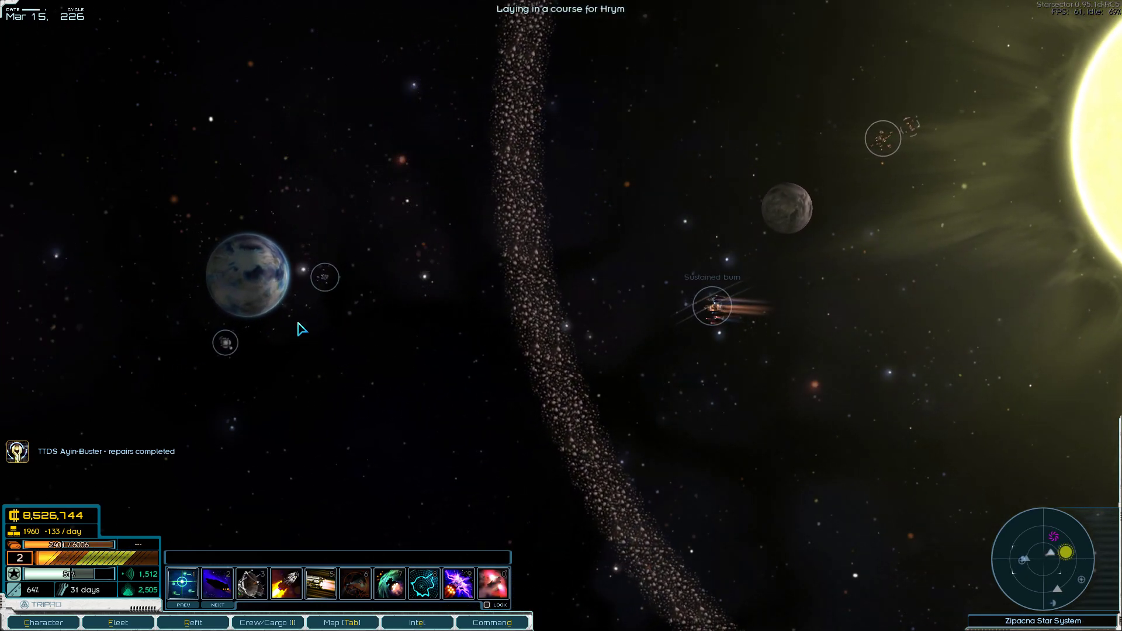
{"action": "key", "text": "shift"}
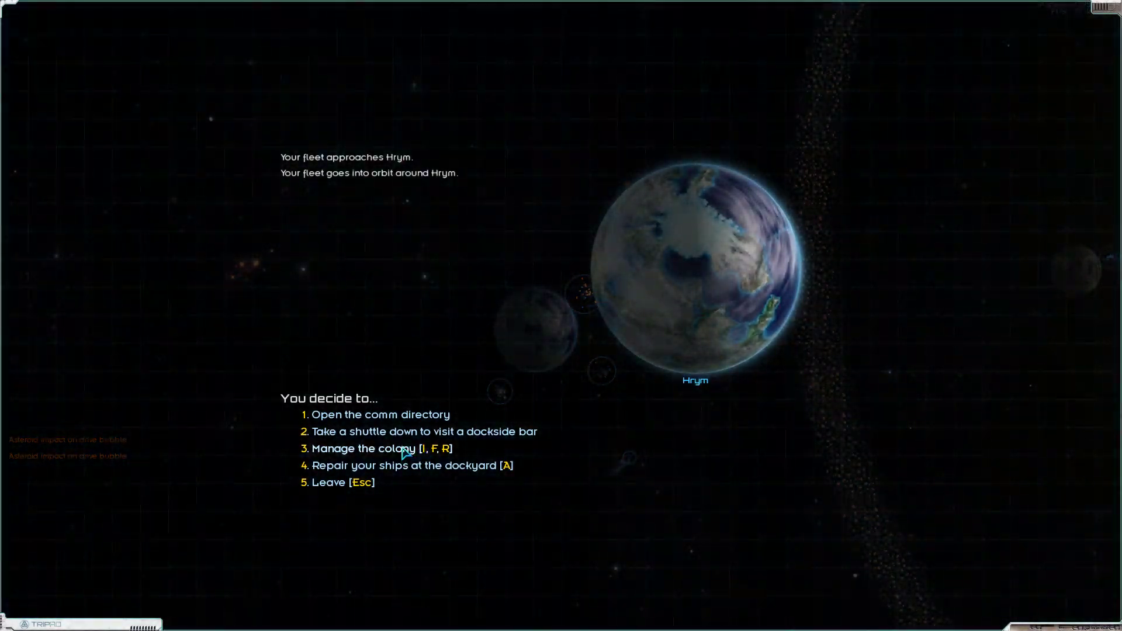
Store the Squall MLRS, Heavy Blasters, Railguns, Tactical Lasers and remaining weapons at Hrym
{"action": "left_click", "coordinate": [465, 379]}
{"action": "left_click", "coordinate": [802, 333]}
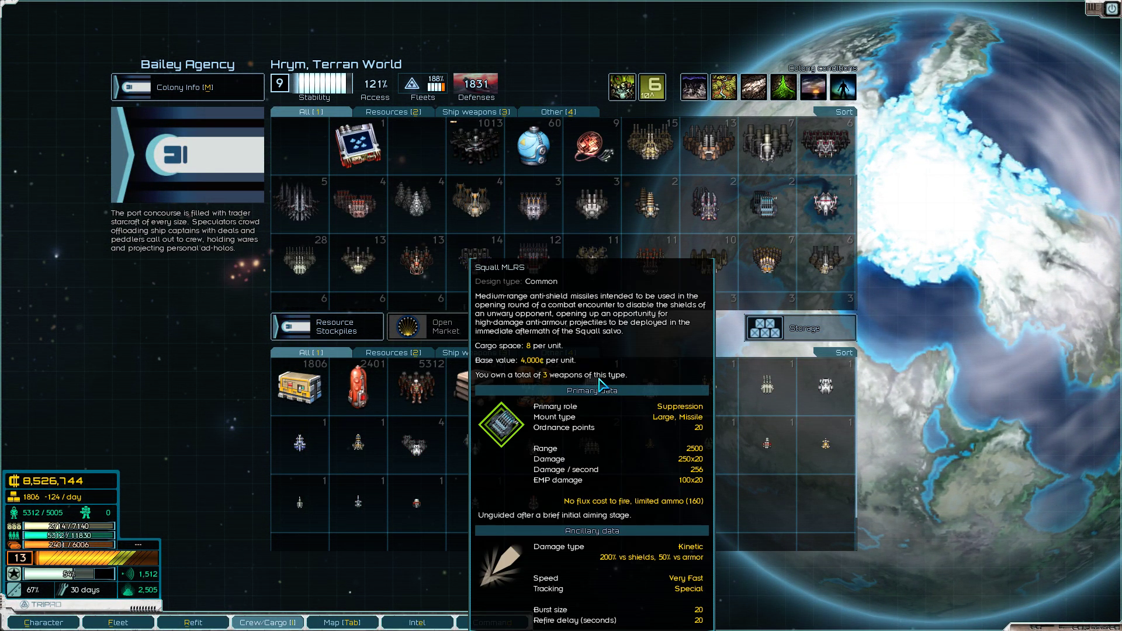
{"action": "left_click", "coordinate": [593, 382], "text": "shift"}
{"action": "left_click", "coordinate": [649, 386], "text": "shift"}
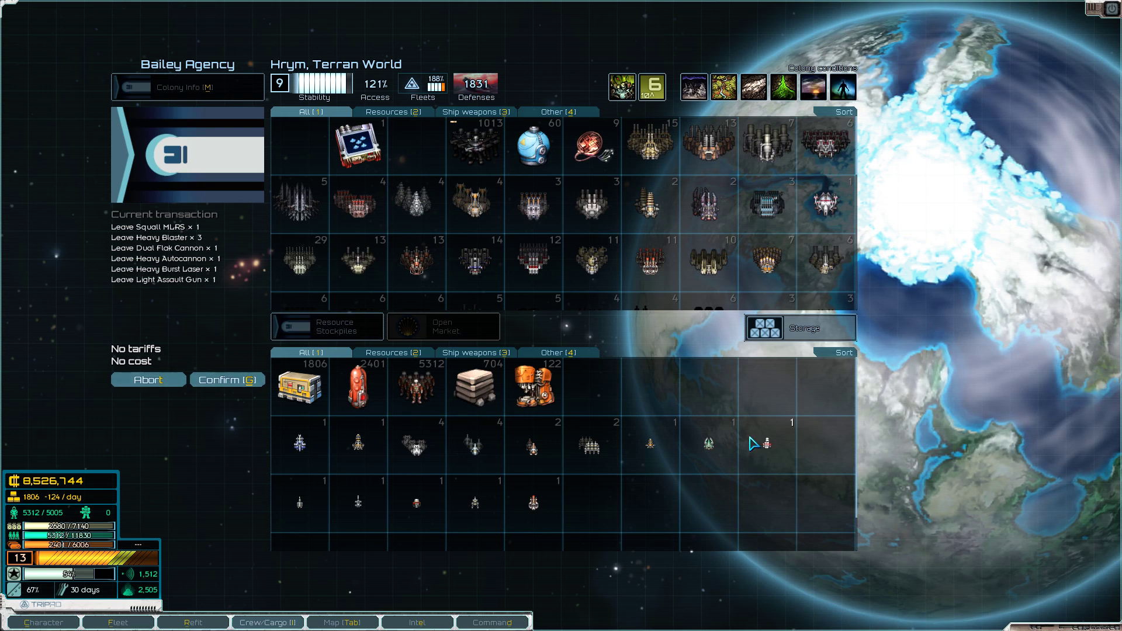
{"action": "left_click", "coordinate": [533, 448], "text": "shift"}
{"action": "left_click", "coordinate": [474, 445], "text": "shift"}
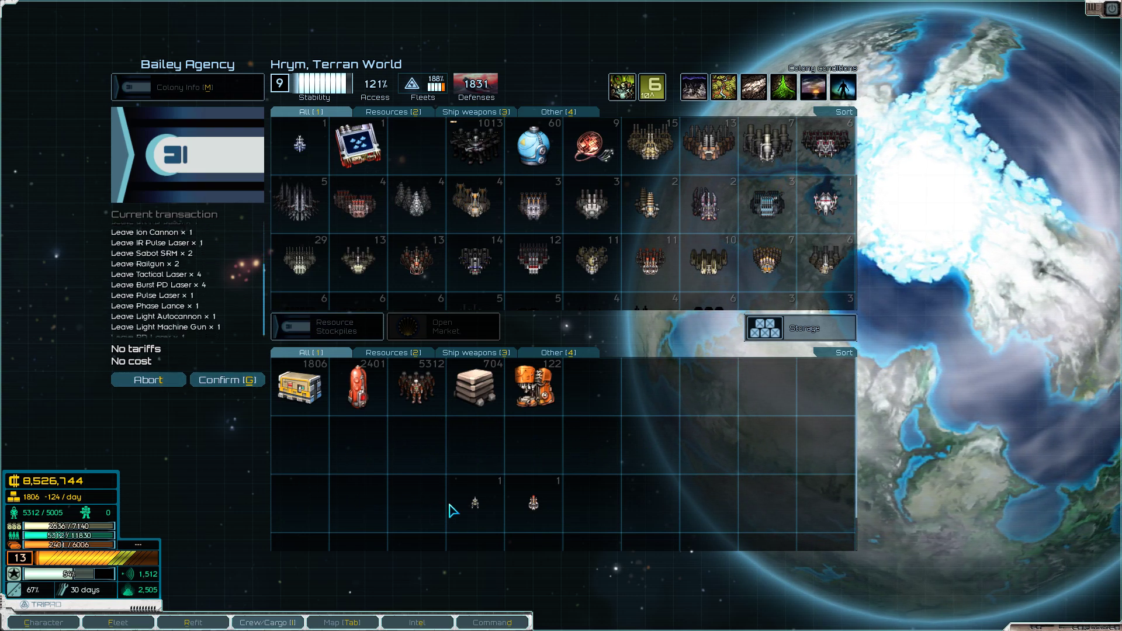
{"action": "left_click", "coordinate": [358, 502], "text": "shift"}
{"action": "left_click", "coordinate": [416, 501], "text": "shift"}
{"action": "left_click", "coordinate": [473, 502], "text": "shift"}
{"action": "left_click", "coordinate": [533, 501], "text": "shift"}
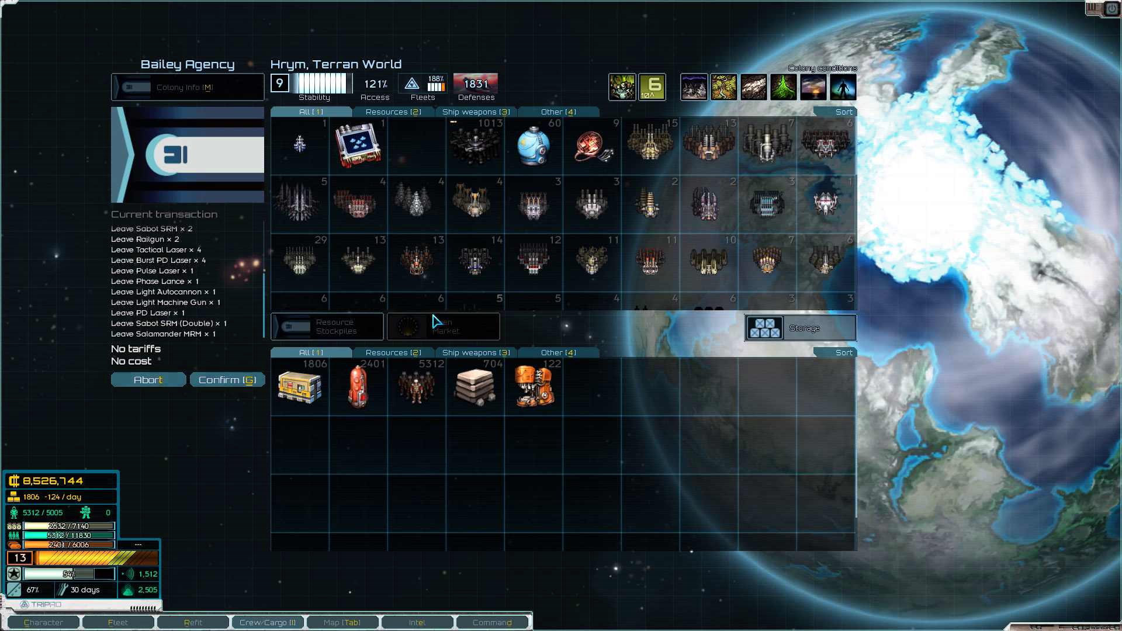
{"action": "left_click", "coordinate": [260, 379]}
Sell the 704 Metals on Hrym's open market
{"action": "left_click", "coordinate": [408, 331]}
{"action": "left_click_drag", "start_coordinate": [474, 385], "coordinate": [592, 261]}
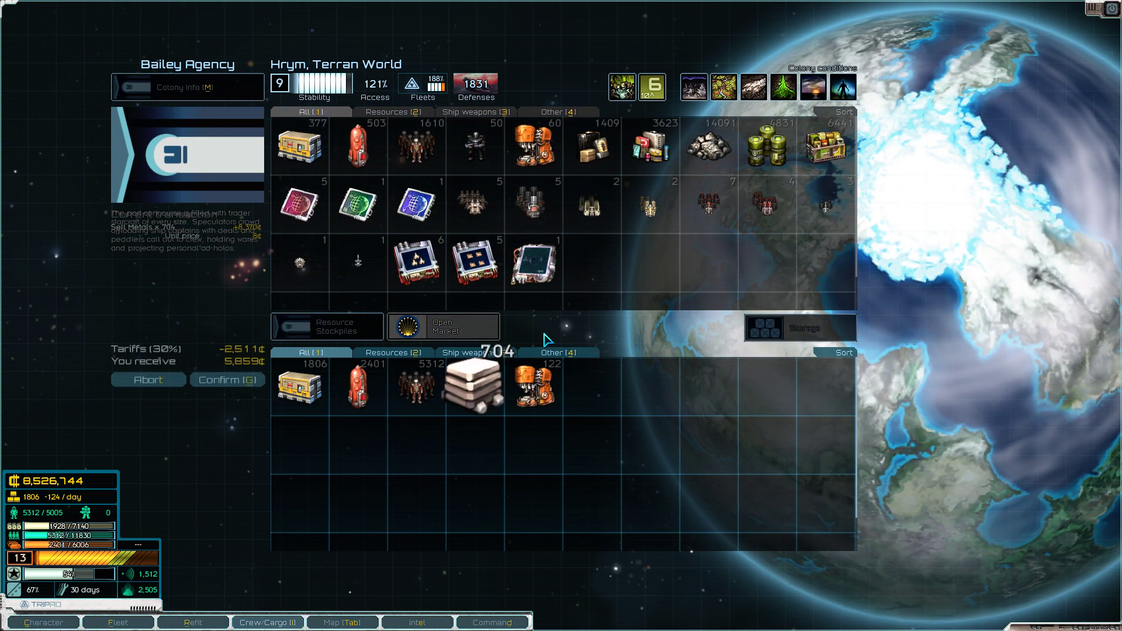
{"action": "left_click", "coordinate": [227, 380]}
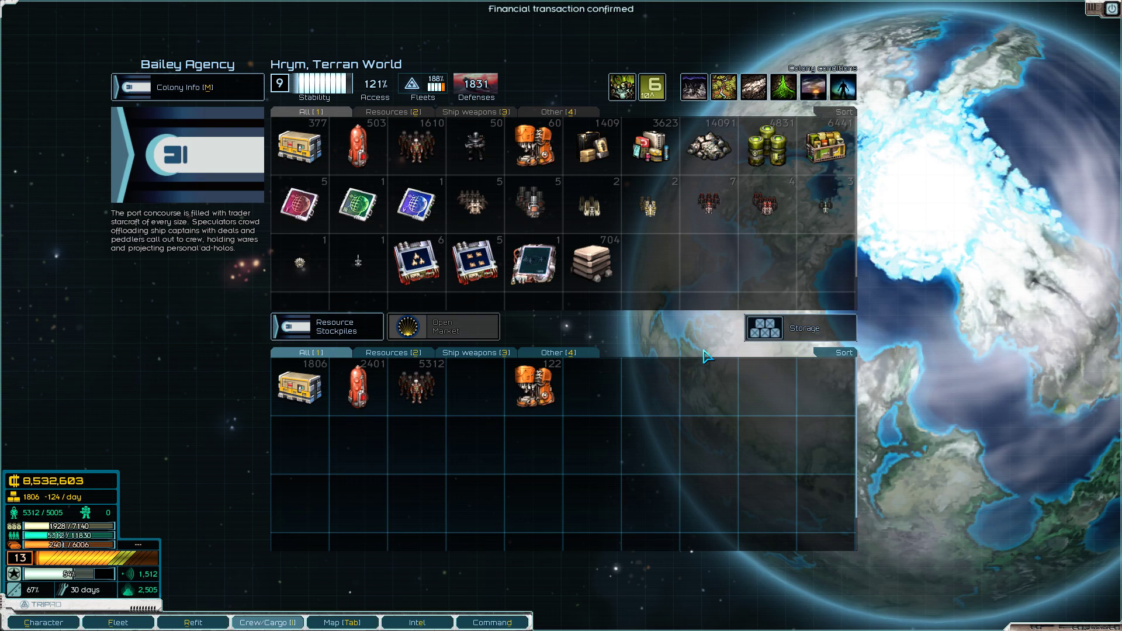
{"action": "left_click", "coordinate": [799, 328]}
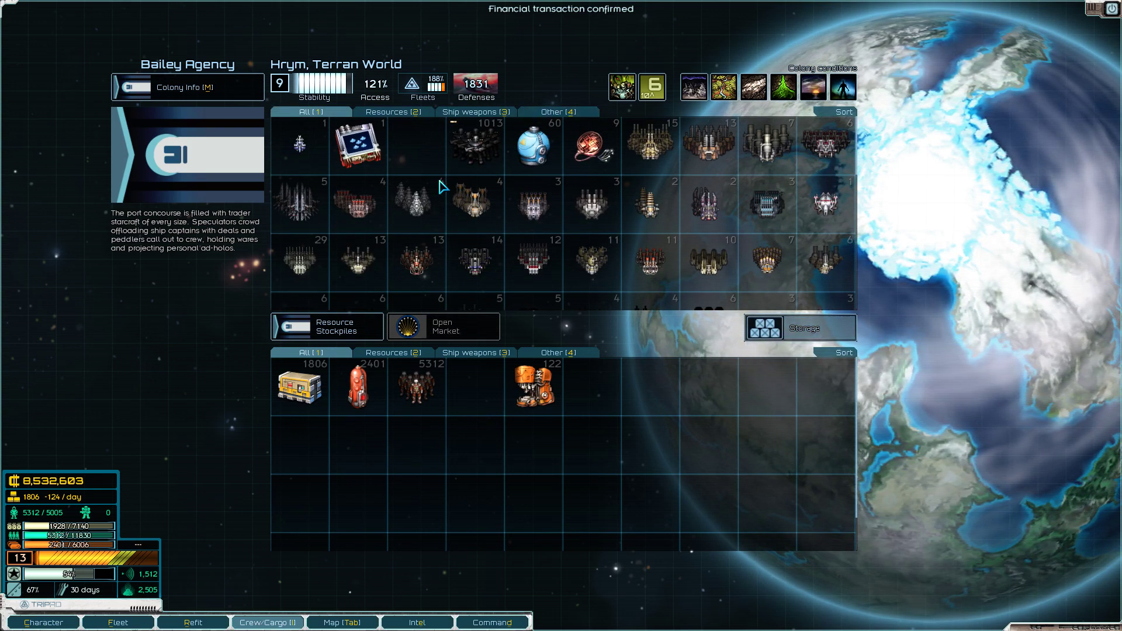
Store ISS Xuthus, PLS Virtune, USS Ignoramus, The Spicy Chicken and two other ships
{"action": "key", "text": "f"}
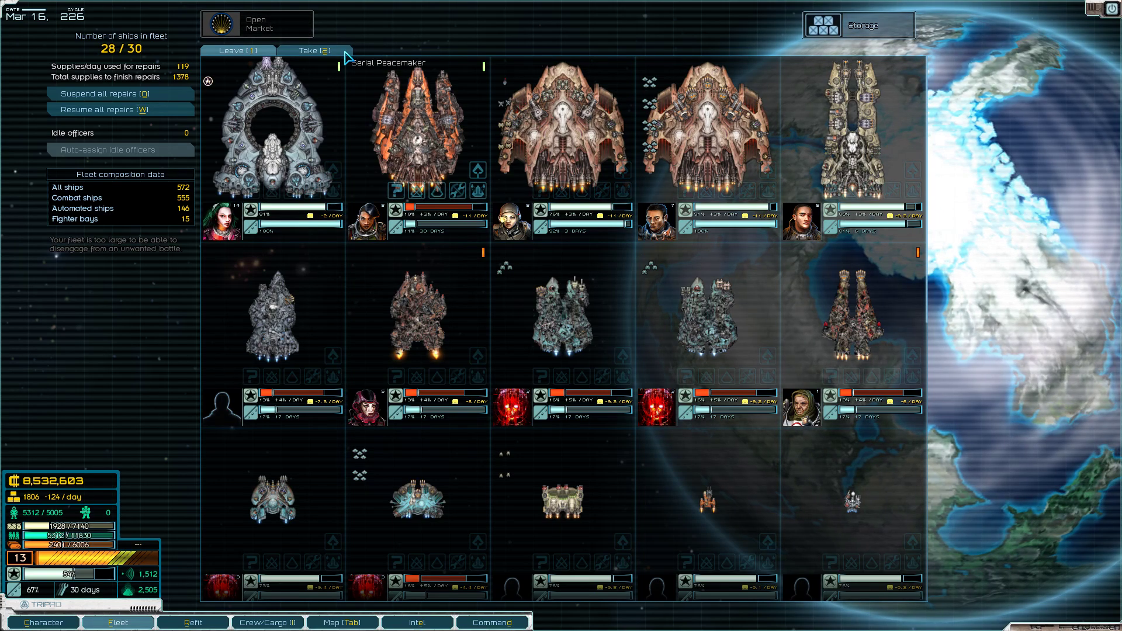
{"action": "scroll", "coordinate": [504, 351], "scroll_direction": "down", "scroll_amount": 2}
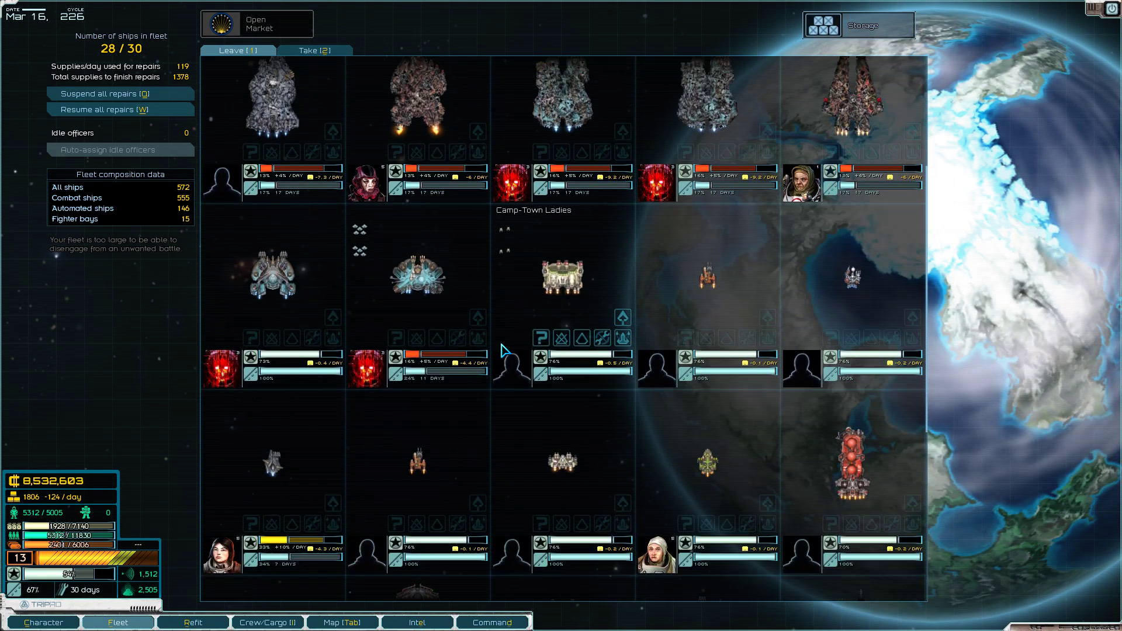
{"action": "scroll", "coordinate": [505, 351], "scroll_direction": "down", "scroll_amount": 2}
{"action": "scroll", "coordinate": [504, 351], "scroll_direction": "down", "scroll_amount": 2}
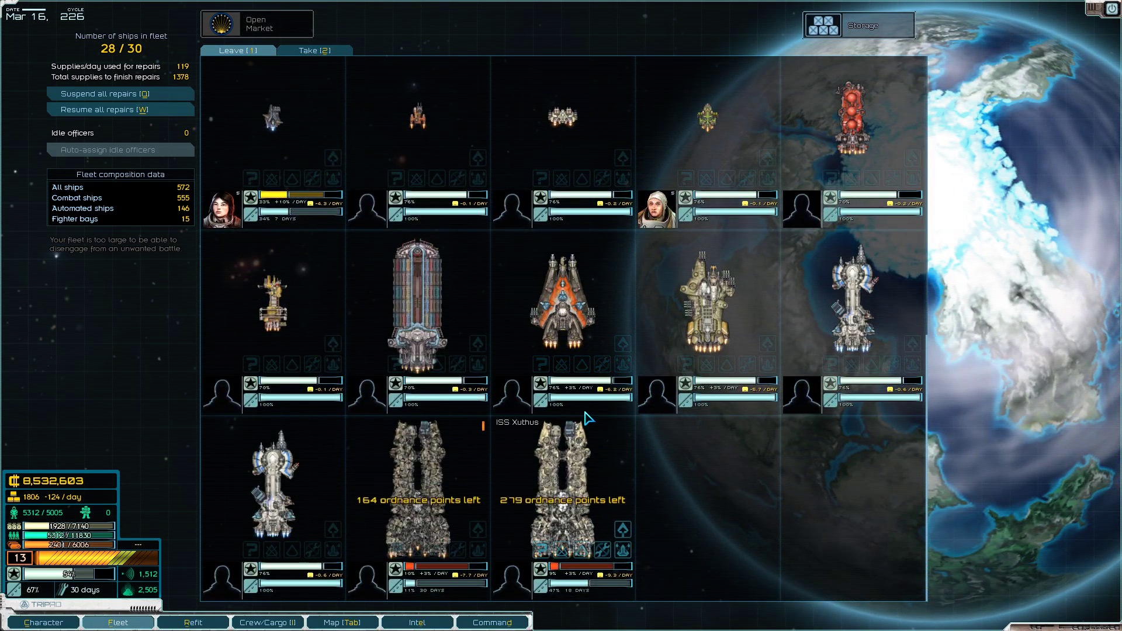
{"action": "scroll", "coordinate": [588, 417], "scroll_direction": "up", "scroll_amount": 2}
{"action": "scroll", "coordinate": [613, 350], "scroll_direction": "up", "scroll_amount": 2}
{"action": "scroll", "coordinate": [458, 220], "scroll_direction": "up", "scroll_amount": 2}
{"action": "scroll", "coordinate": [267, 131], "scroll_direction": "up", "scroll_amount": 2}
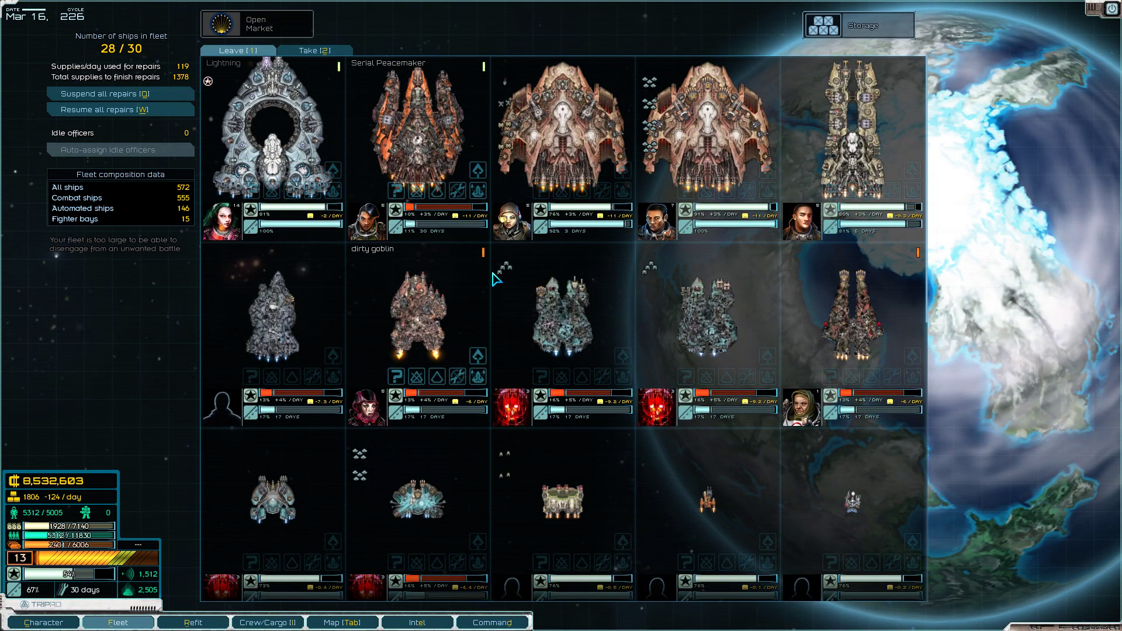
{"action": "scroll", "coordinate": [487, 263], "scroll_direction": "down", "scroll_amount": 1}
{"action": "scroll", "coordinate": [486, 264], "scroll_direction": "down", "scroll_amount": 5}
{"action": "scroll", "coordinate": [526, 333], "scroll_direction": "down", "scroll_amount": 2}
{"action": "scroll", "coordinate": [570, 422], "scroll_direction": "down", "scroll_amount": 2}
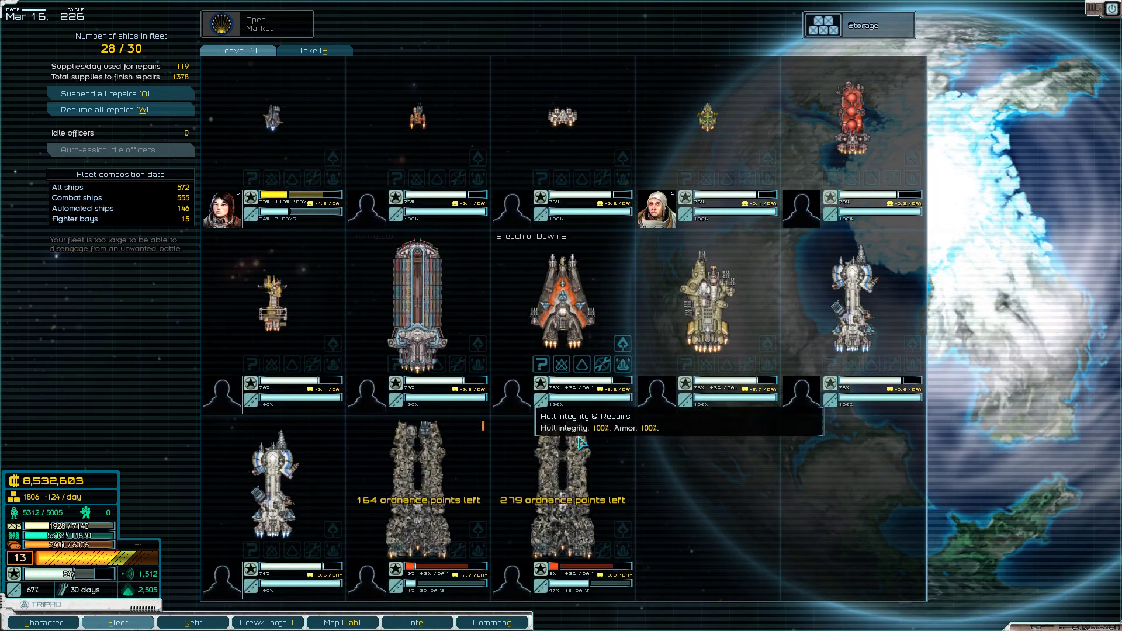
{"action": "left_click", "coordinate": [623, 531]}
{"action": "left_click", "coordinate": [479, 532]}
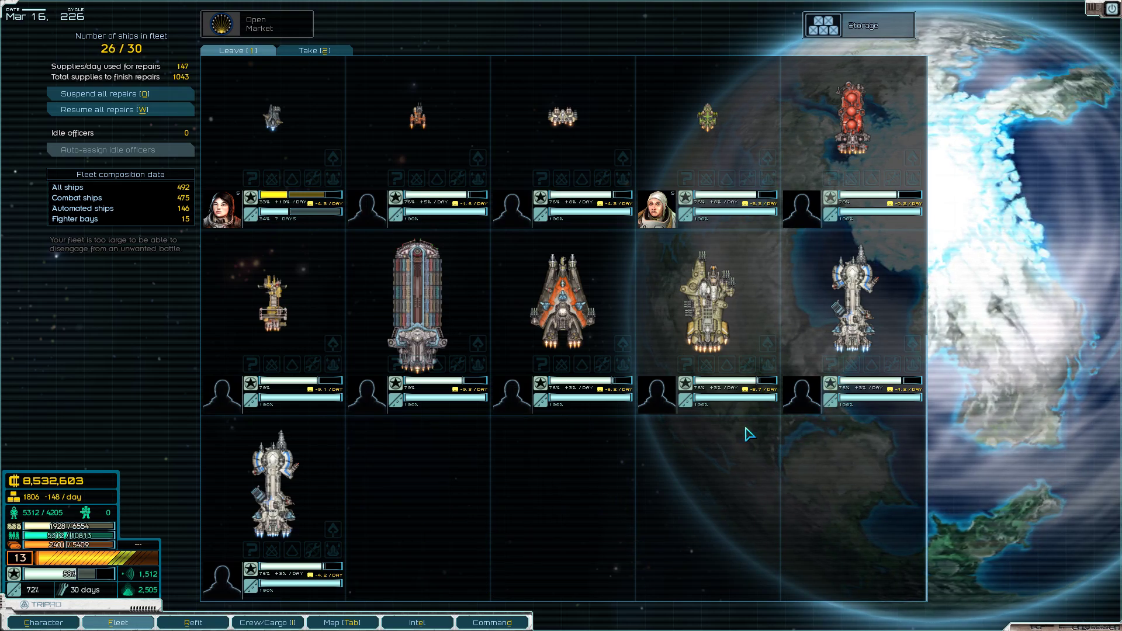
{"action": "left_click", "coordinate": [915, 345]}
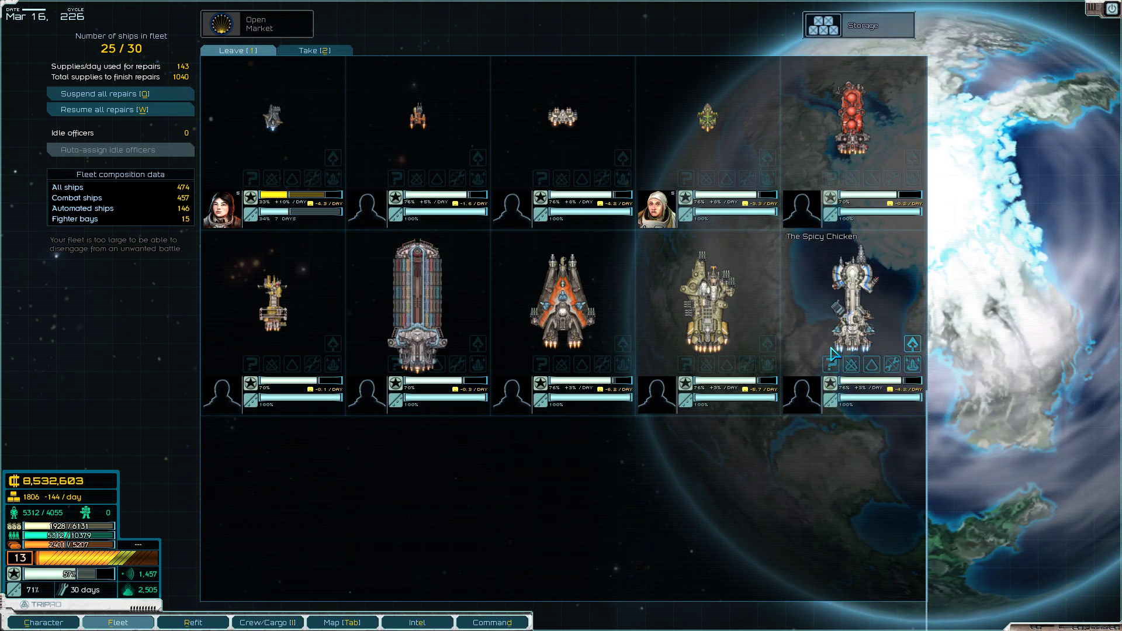
{"action": "left_click", "coordinate": [768, 345]}
{"action": "left_click", "coordinate": [769, 344]}
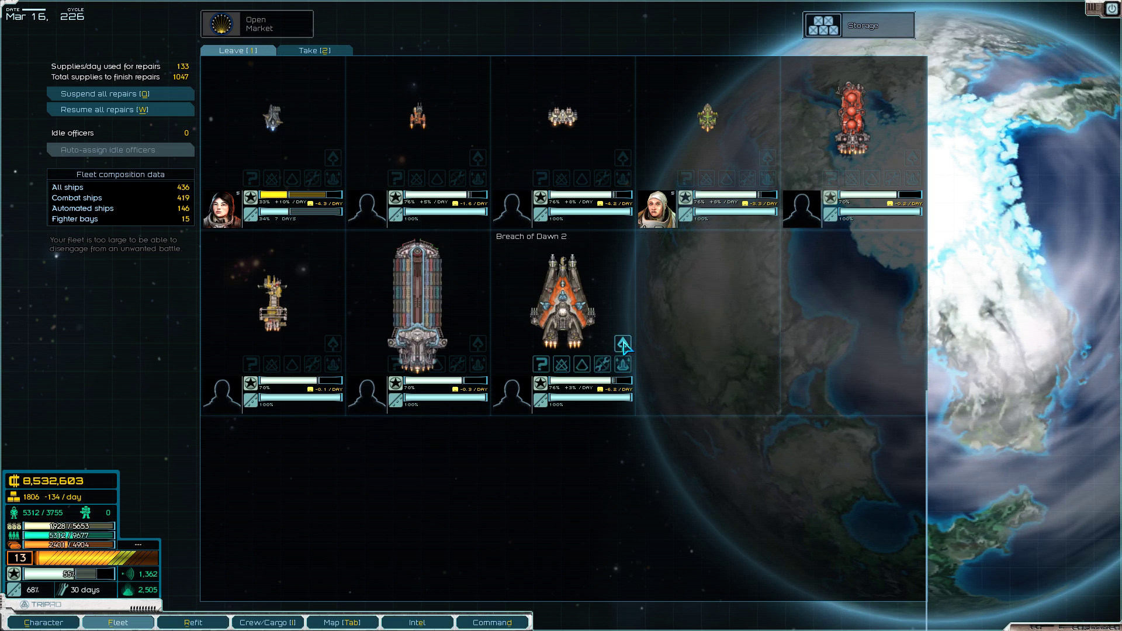
{"action": "left_click", "coordinate": [620, 347]}
{"action": "scroll", "coordinate": [596, 354], "scroll_direction": "up", "scroll_amount": 3}
{"action": "scroll", "coordinate": [543, 315], "scroll_direction": "up", "scroll_amount": 3}
{"action": "scroll", "coordinate": [439, 263], "scroll_direction": "up", "scroll_amount": 3}
{"action": "scroll", "coordinate": [336, 187], "scroll_direction": "up", "scroll_amount": 2}
Store the ring-shaped capital, Serial Peacemaker, both Imperial Legionaries and Space Ginger
{"action": "left_click", "coordinate": [333, 170]}
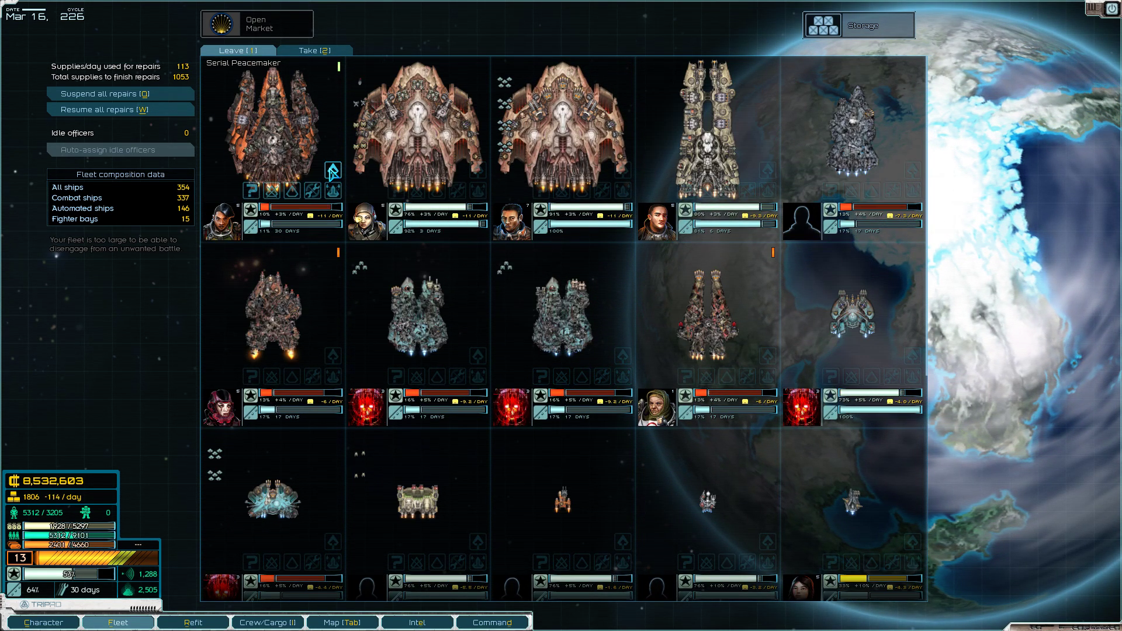
{"action": "left_click", "coordinate": [336, 171]}
{"action": "left_click", "coordinate": [336, 171]}
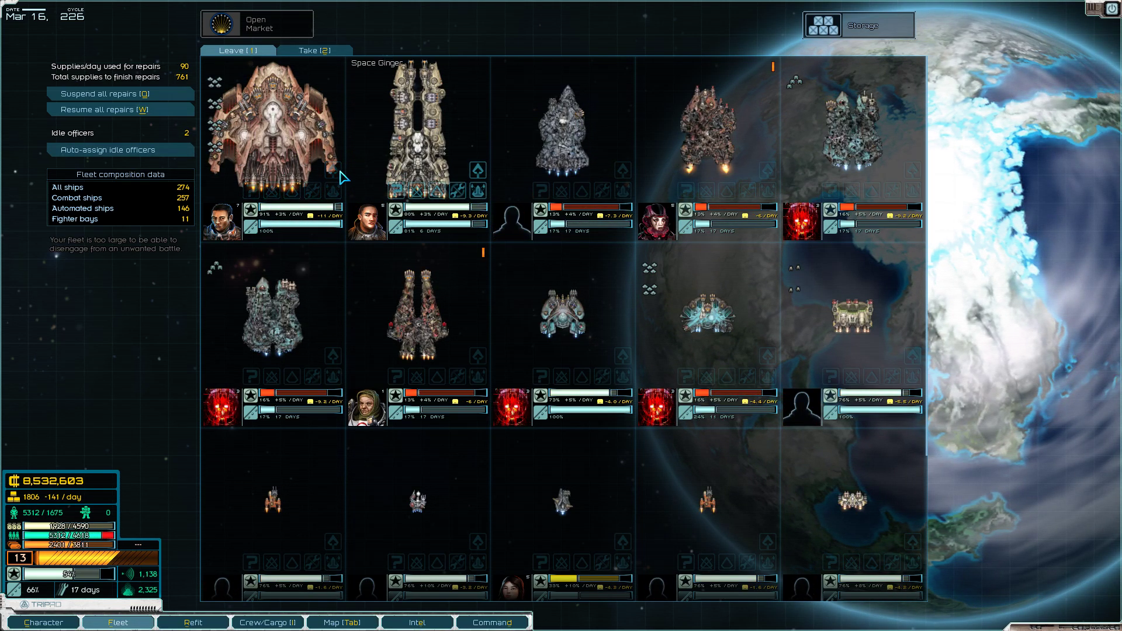
{"action": "left_click", "coordinate": [336, 171]}
{"action": "left_click", "coordinate": [336, 171]}
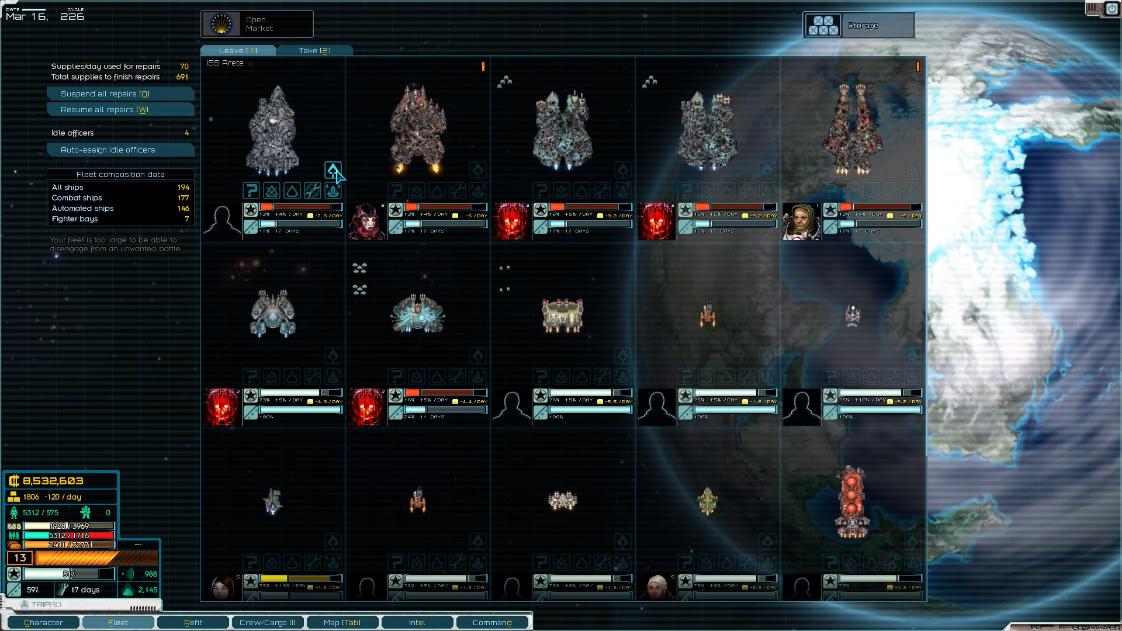
{"action": "scroll", "coordinate": [517, 289], "scroll_direction": "down", "scroll_amount": 2}
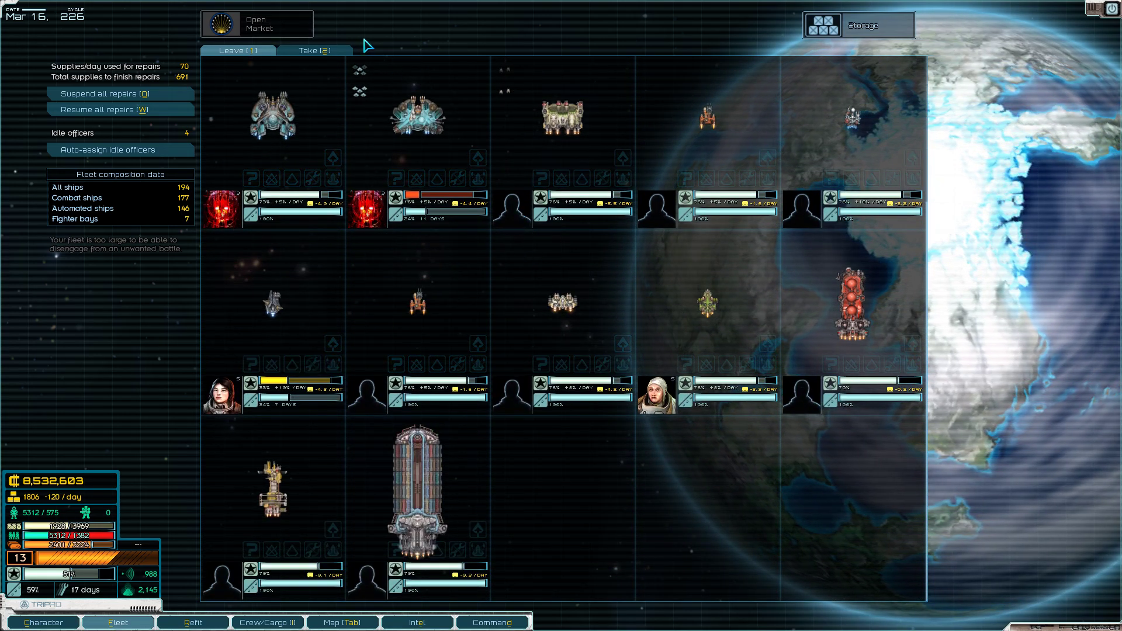
Leave 3930 crew in Hrym storage
{"action": "key", "text": "i"}
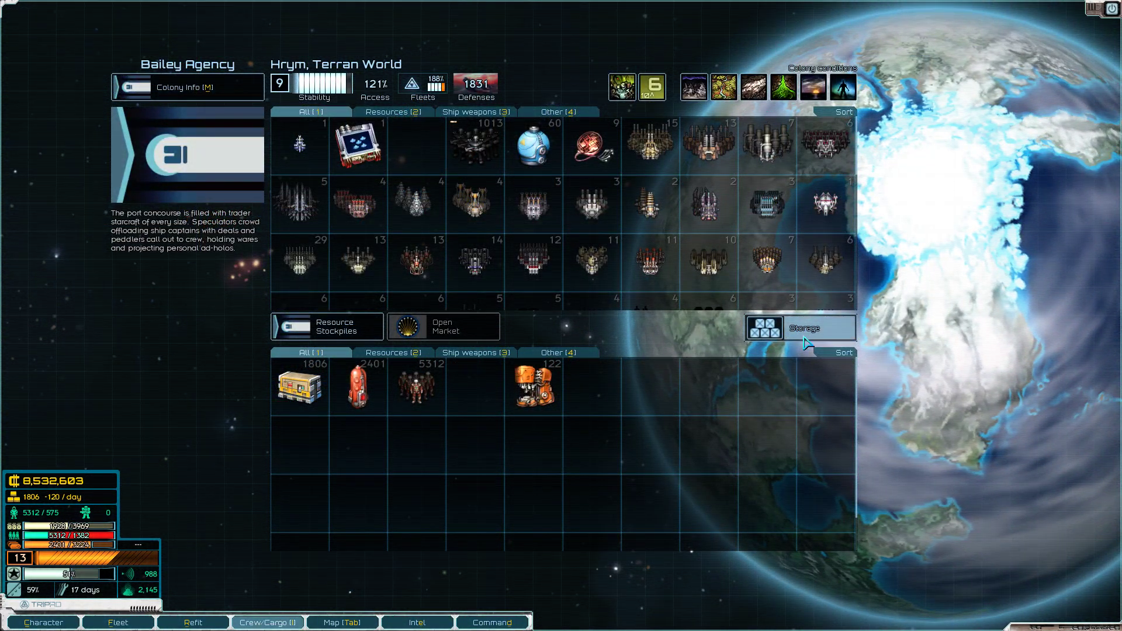
{"action": "left_click", "coordinate": [427, 385], "text": "shift"}
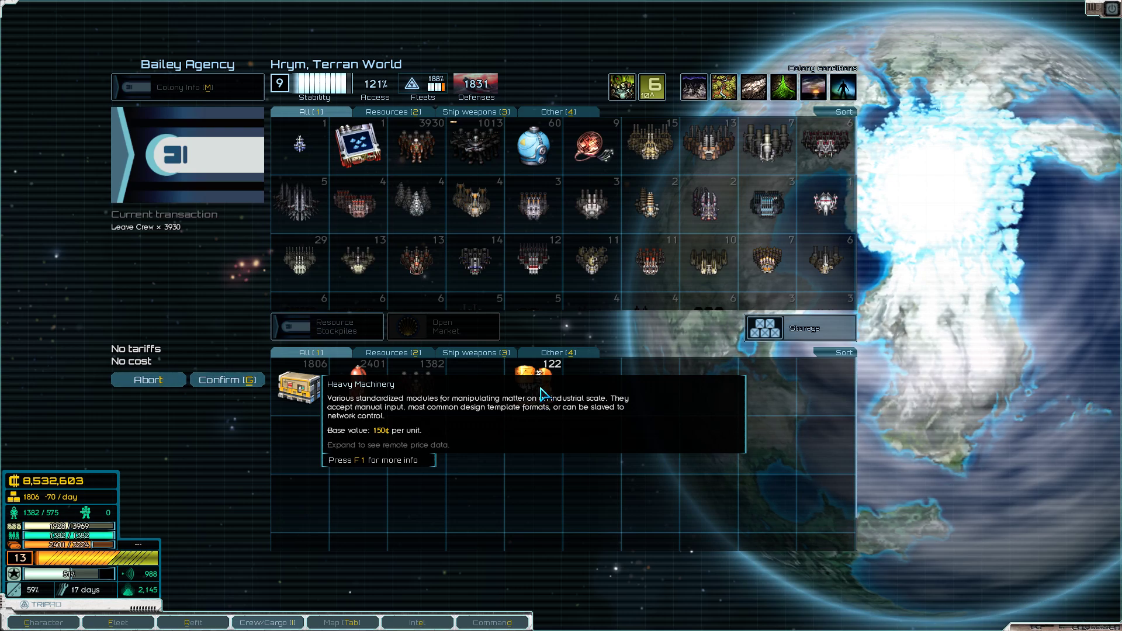
{"action": "left_click", "coordinate": [233, 380]}
Sell 42 Heavy Machinery on Hrym's open market
{"action": "left_click", "coordinate": [442, 326]}
{"action": "left_click_drag", "start_coordinate": [535, 383], "coordinate": [617, 383]}
{"action": "left_click", "coordinate": [637, 265]}
{"action": "left_click", "coordinate": [232, 379]}
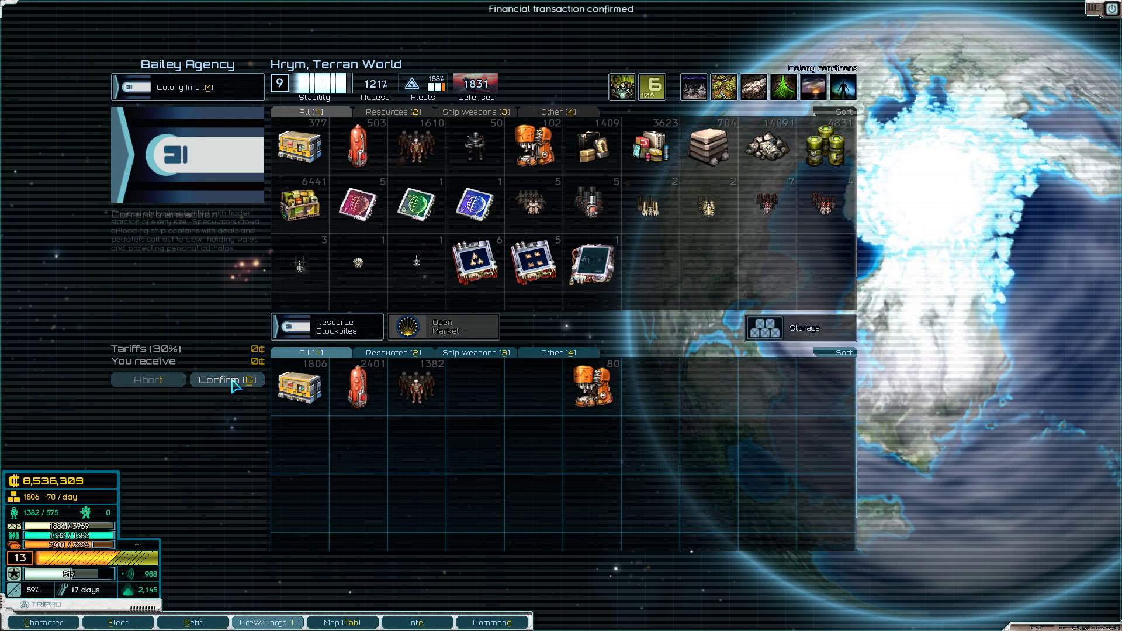
Read the Luddic Church expedition report on the weak fleet heading to Penelope's Star, then list owned colonies
{"action": "key", "text": "e"}
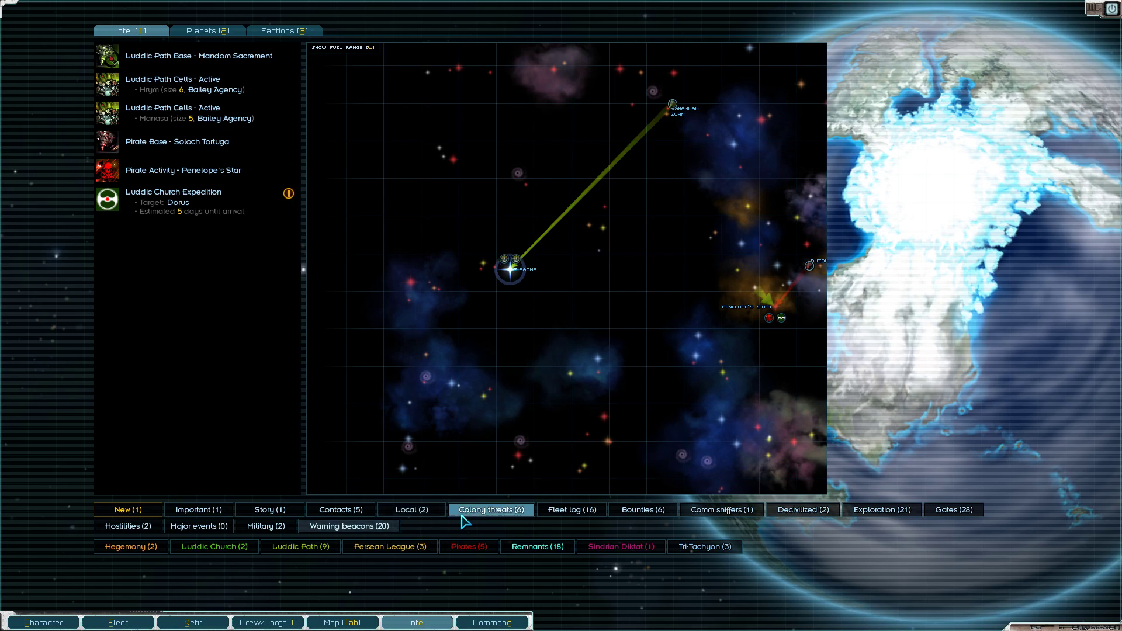
{"action": "left_click", "coordinate": [192, 201]}
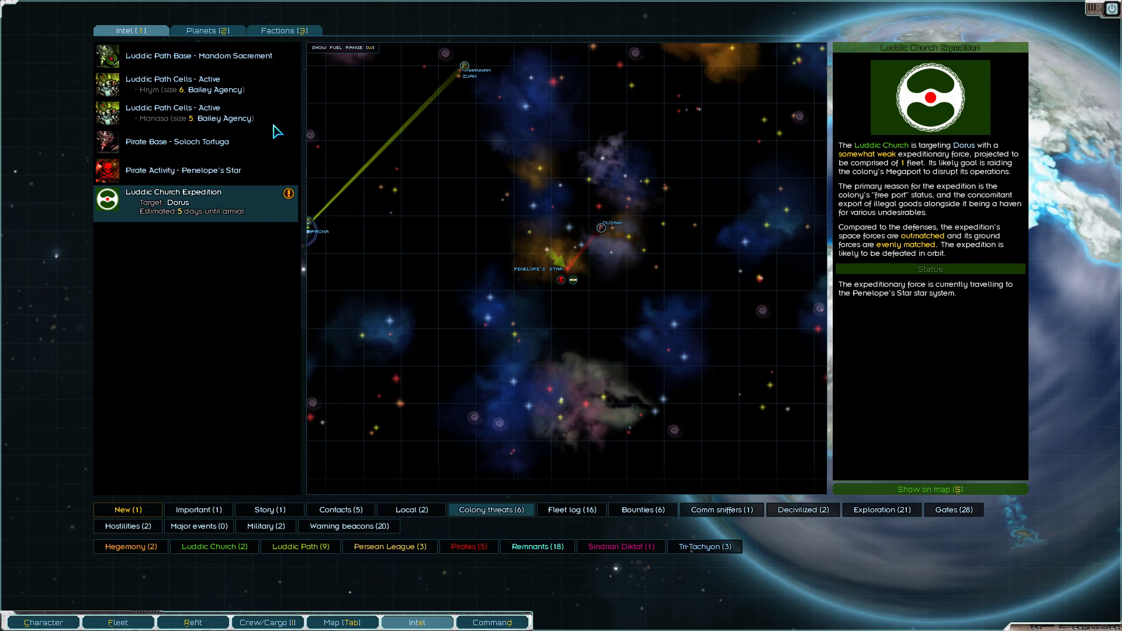
{"action": "key", "text": "d"}
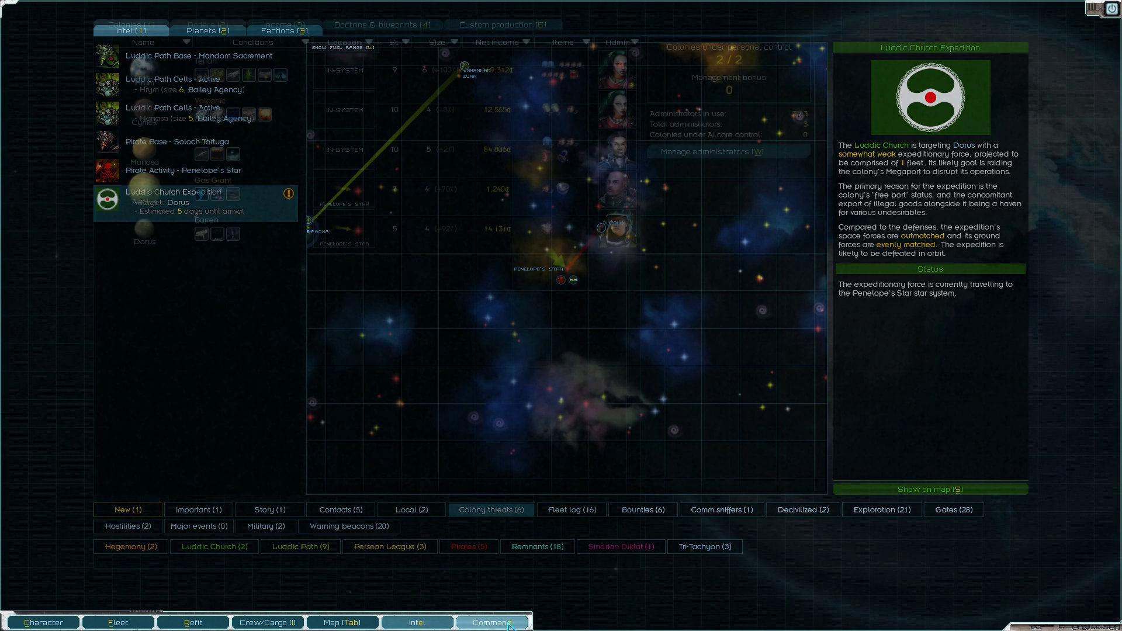